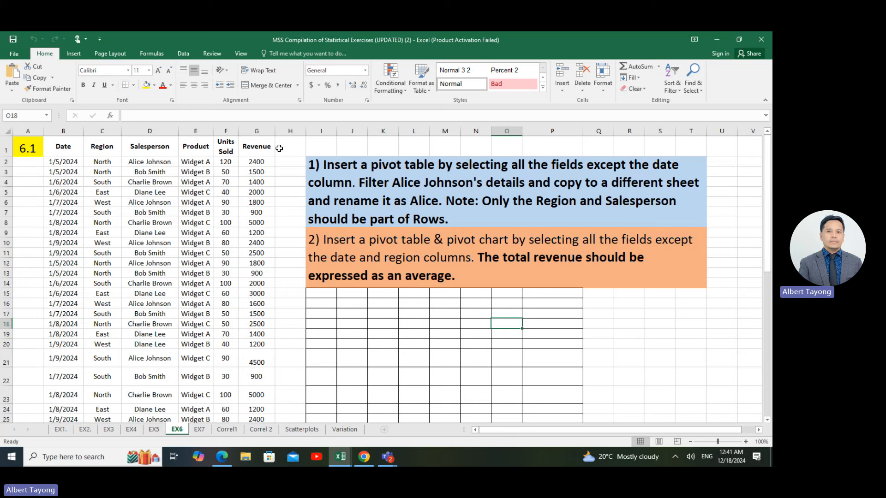
Step: Review the EX6 sales data, the first pivot table instruction, and the headers from Region to Revenue that it calls for
click(258, 147)
scroll(134, 186, down, 4)
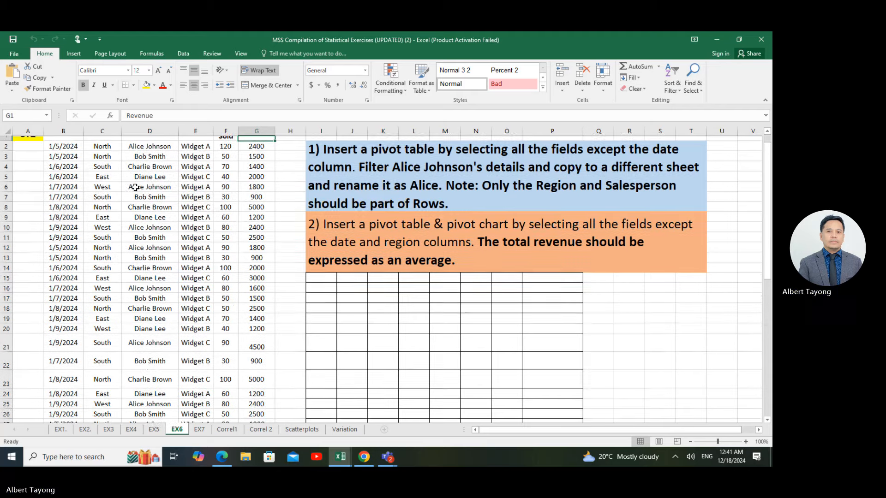
scroll(151, 253, up, 4)
drag(64, 131, 250, 326)
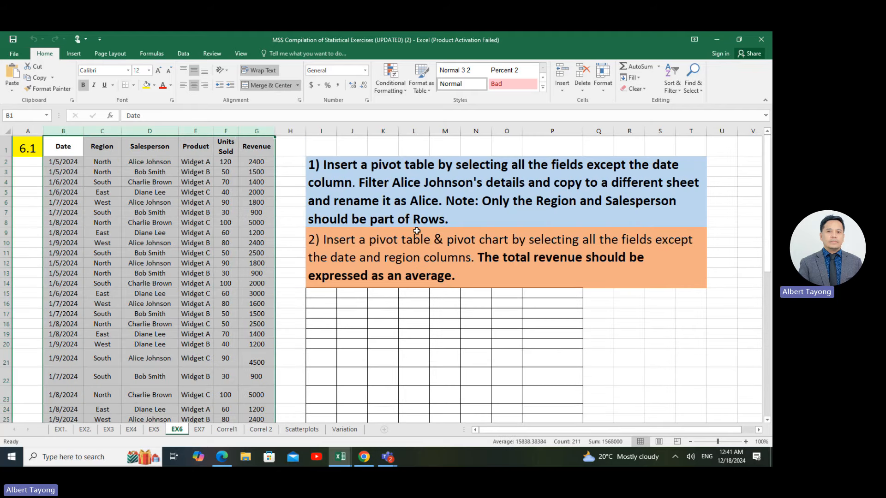
click(433, 202)
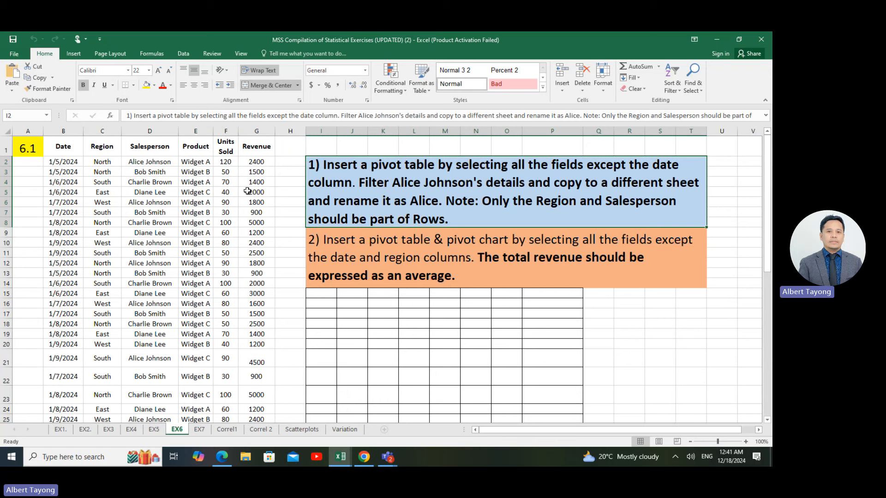
click(137, 212)
click(102, 147)
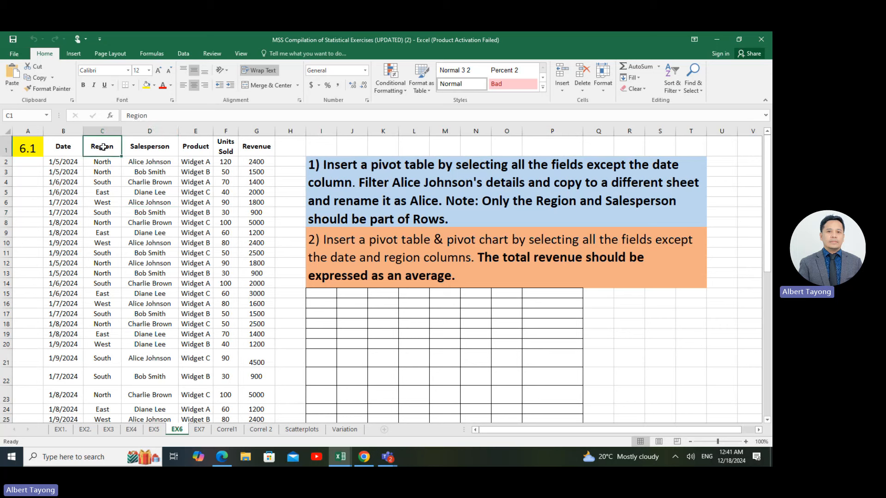
click(149, 147)
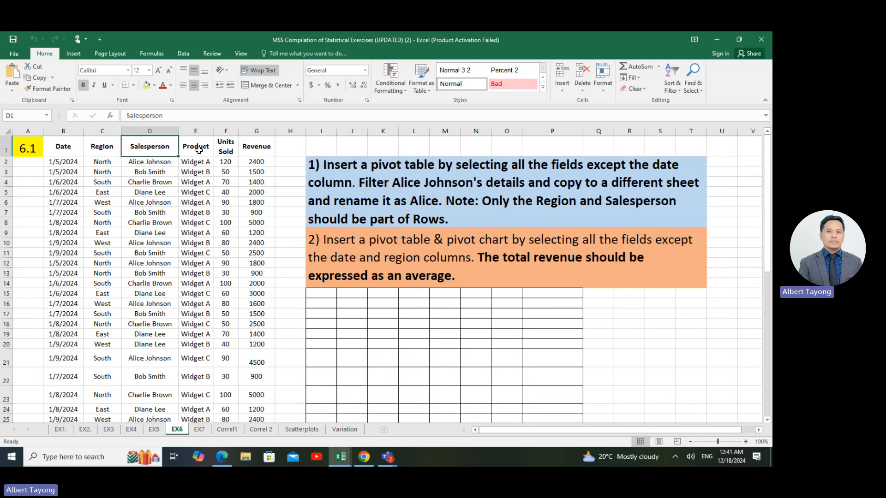
click(195, 147)
click(226, 147)
click(254, 147)
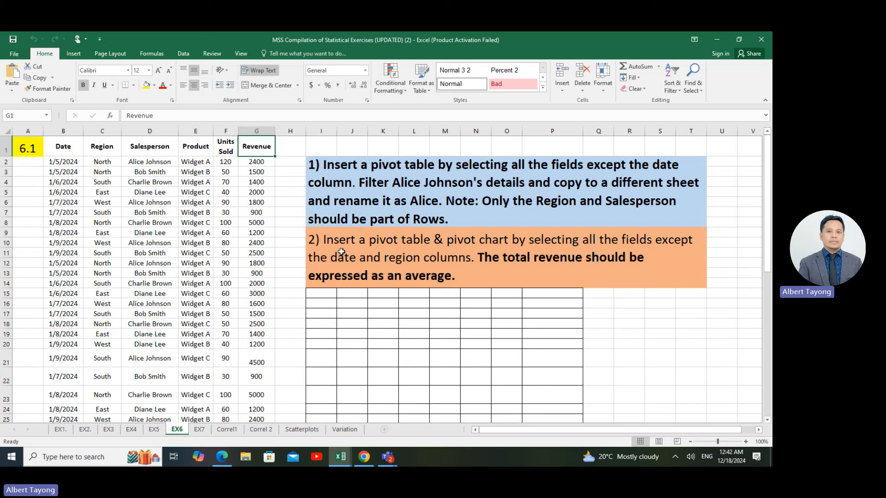
Step: Examine the extent of the sales table on the EX6 sheet, from the Date header across to Revenue and down to its last row
click(414, 358)
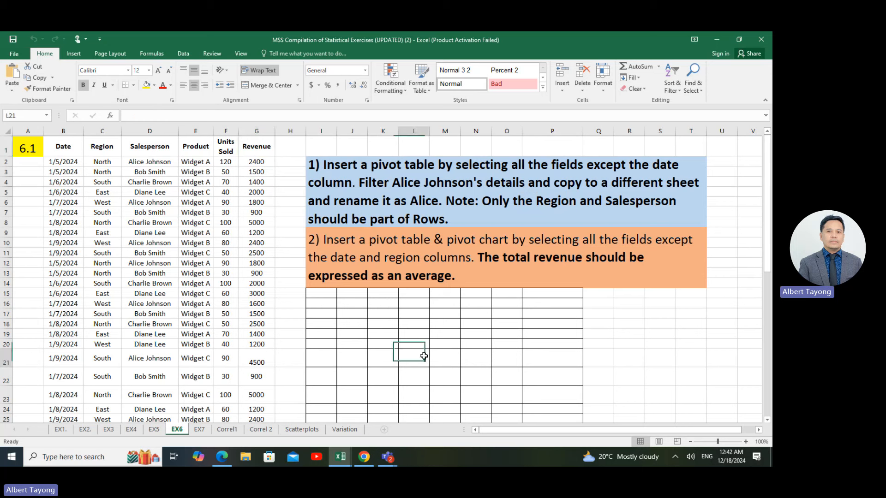
click(196, 222)
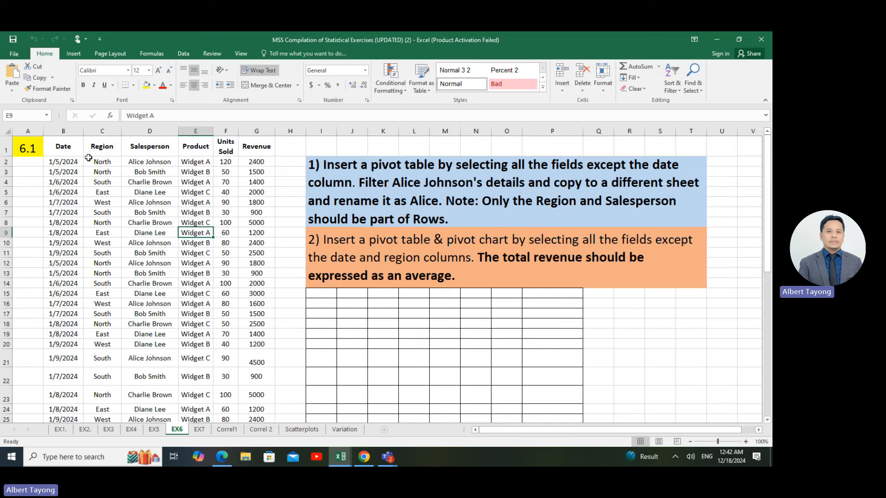
click(75, 148)
drag(75, 148, 261, 397)
scroll(356, 356, up, 4)
click(353, 372)
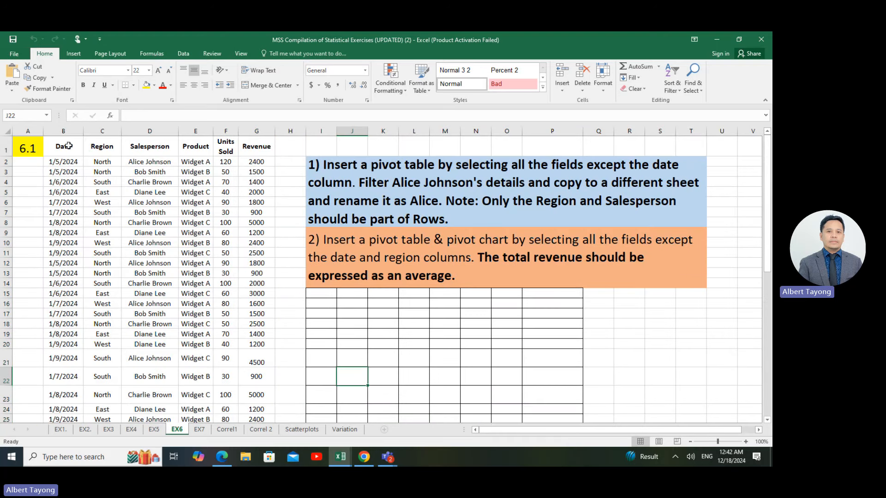
drag(68, 146, 259, 148)
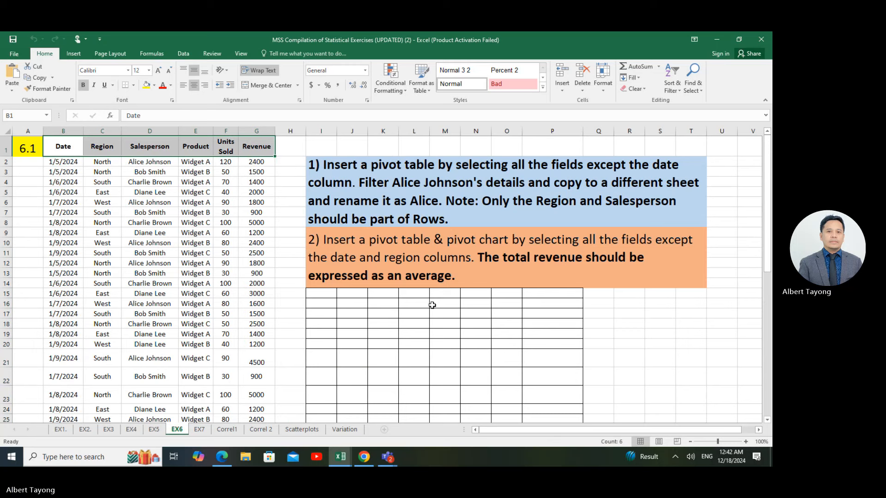
scroll(431, 303, down, 3)
scroll(405, 291, down, 2)
click(386, 297)
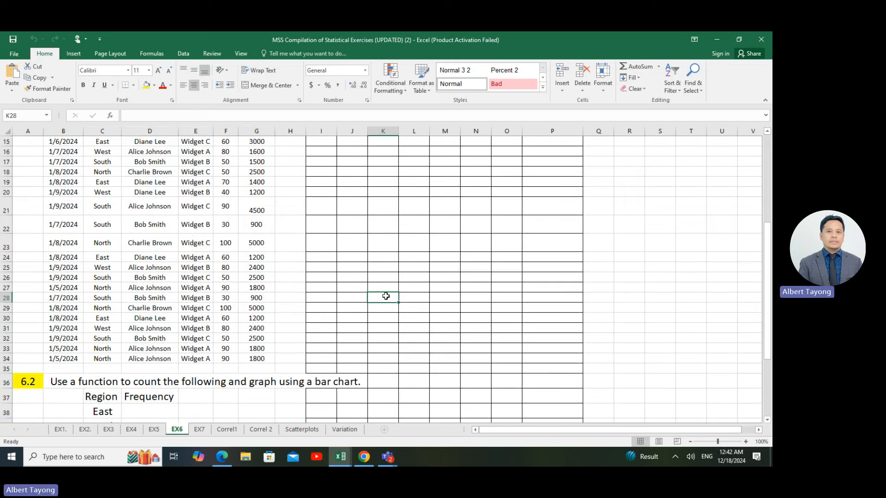
Step: Create a pivot table on a new worksheet from the EX6 sales data in B1:G34
scroll(386, 297, up, 5)
drag(69, 147, 246, 401)
scroll(514, 307, up, 3)
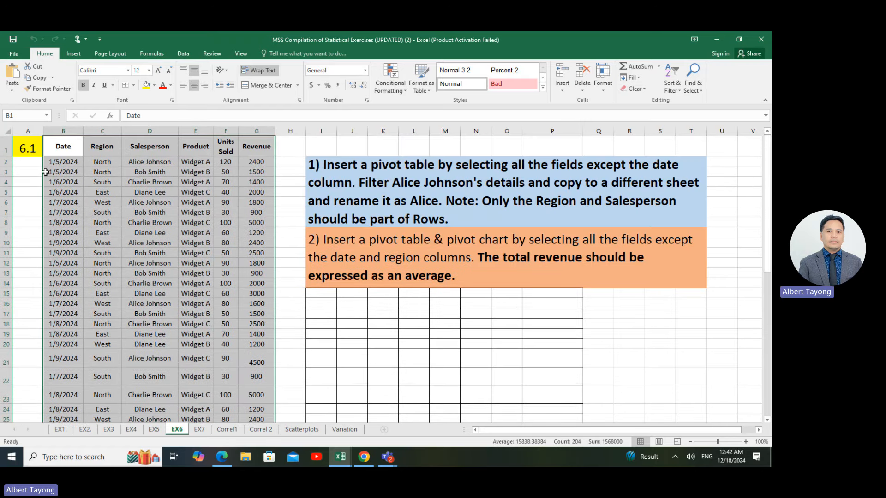
click(82, 55)
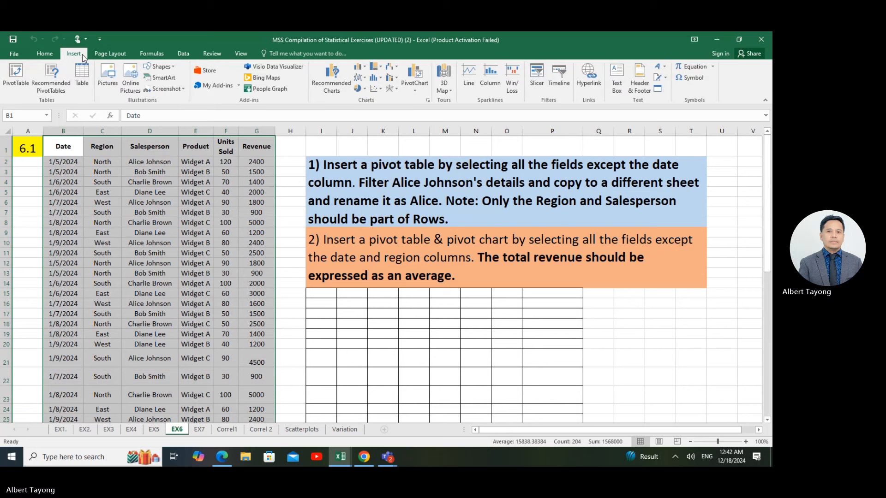
click(21, 82)
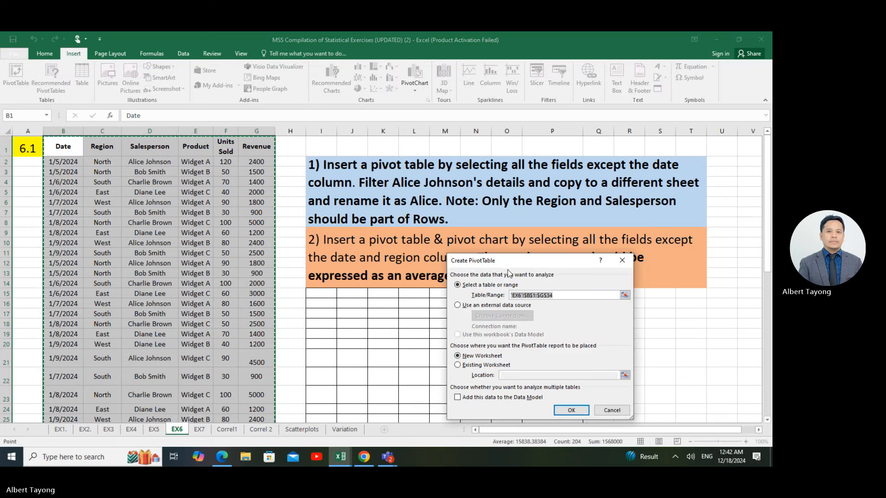
drag(506, 267, 219, 186)
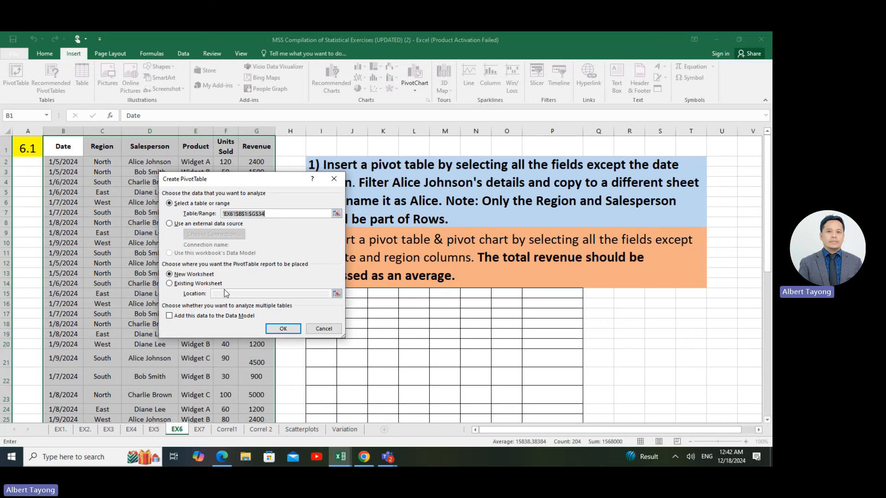
click(283, 329)
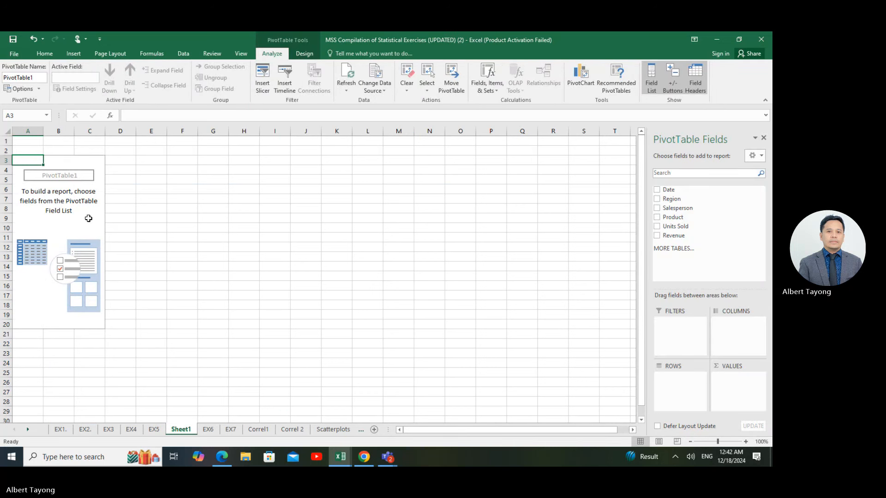
Step: Add the Region, Salesperson, Product, Units Sold and Revenue fields to the pivot table, leaving out Date
click(656, 199)
click(657, 208)
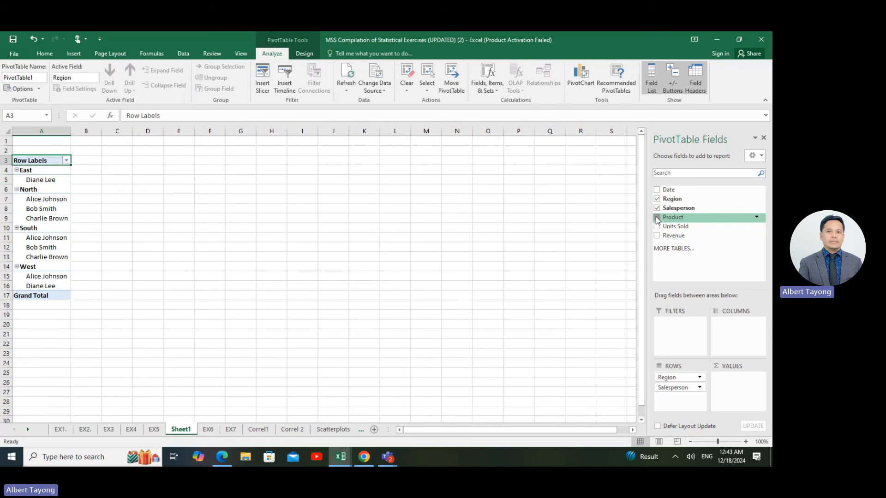
click(656, 218)
click(657, 226)
click(656, 236)
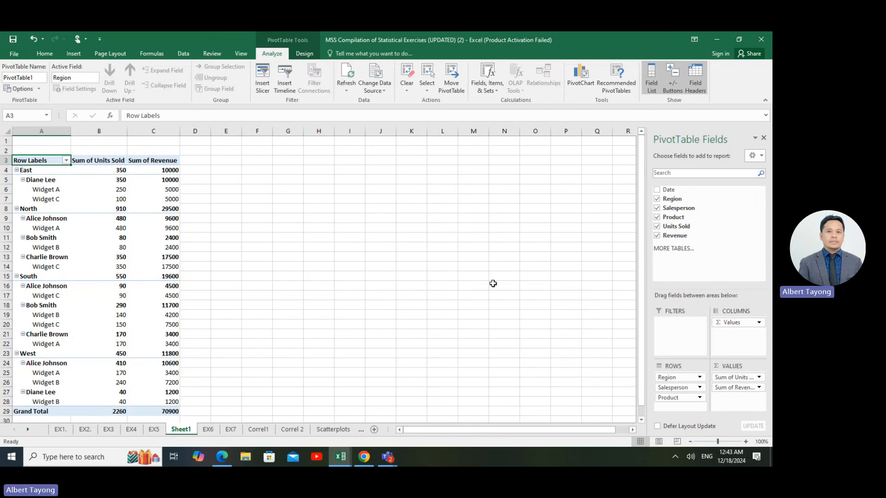
Step: Check the first instruction on the EX6 sheet and move the Product field from Rows to Columns in the Sheet1 pivot table
click(209, 430)
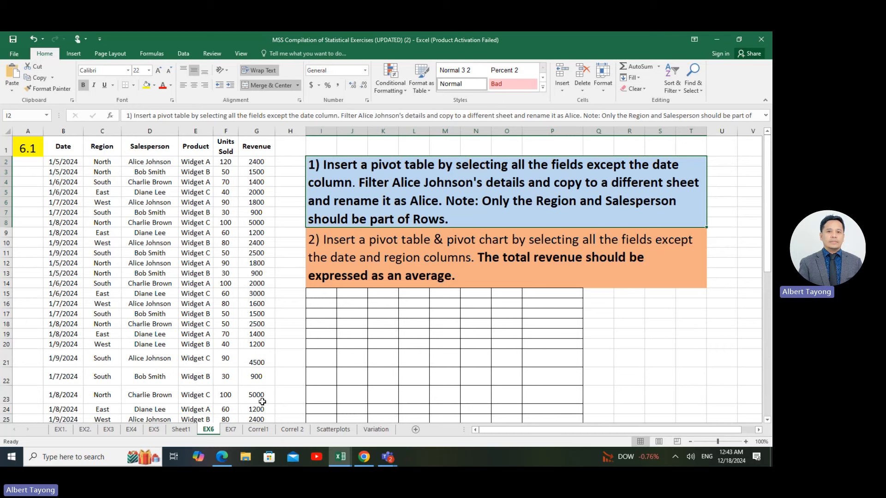
click(188, 431)
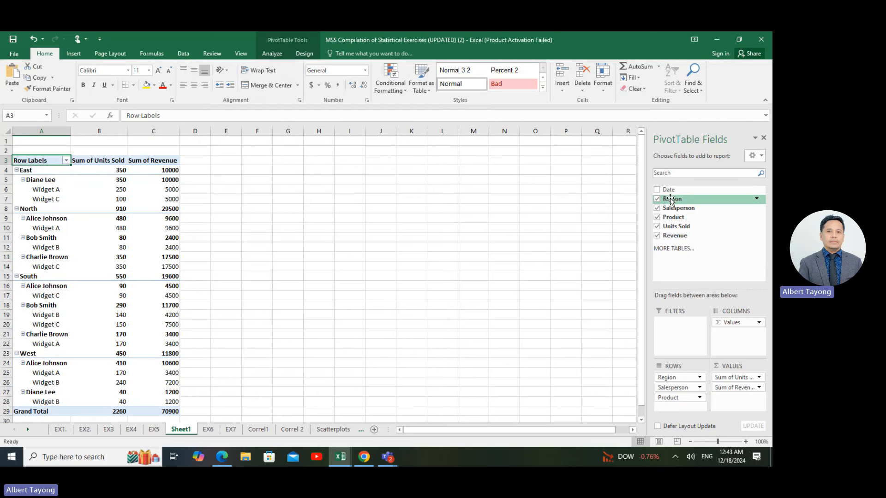
click(208, 430)
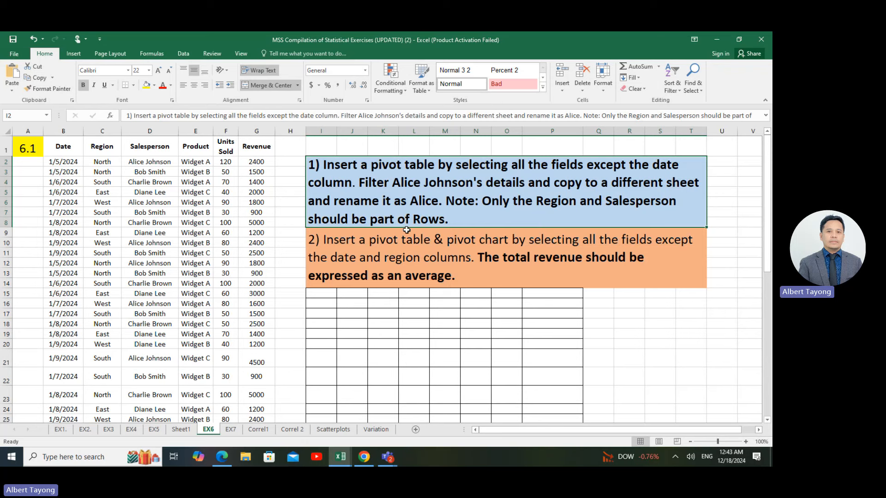
click(187, 430)
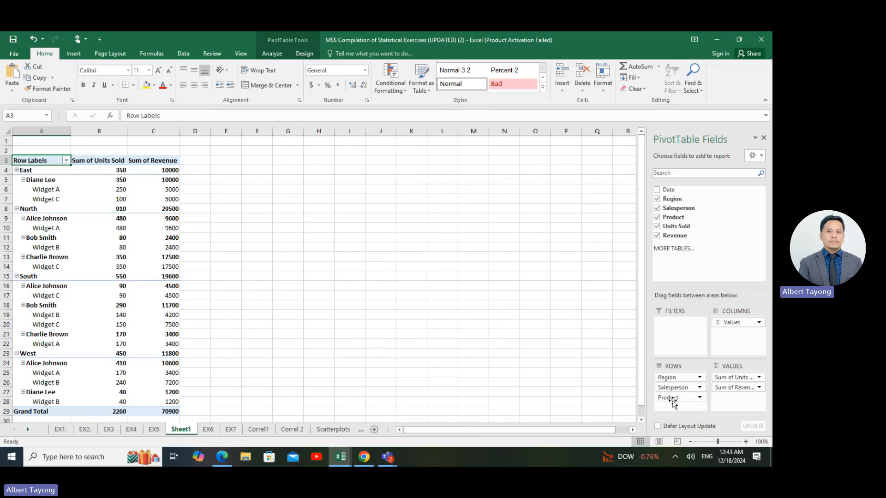
drag(674, 402, 732, 339)
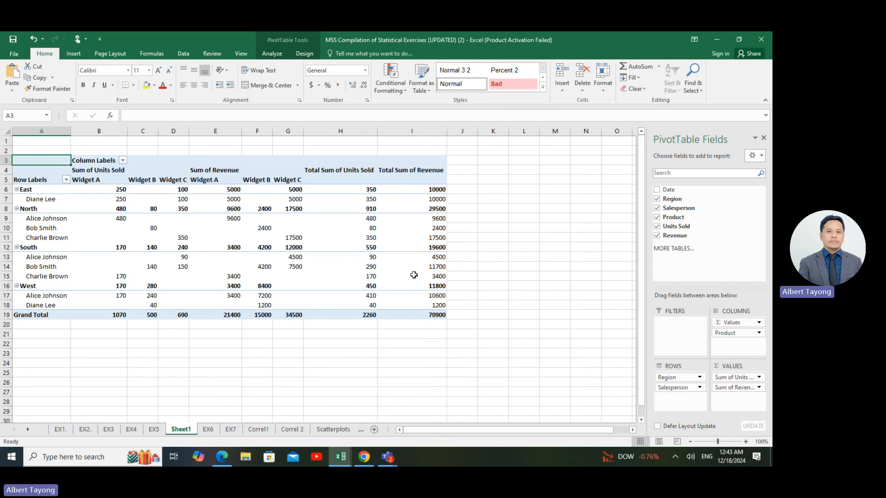
Step: Review the pivot table's product breakdown, plus the first instruction and the Salesperson column on the EX6 sheet
click(417, 264)
click(108, 235)
drag(87, 180, 360, 296)
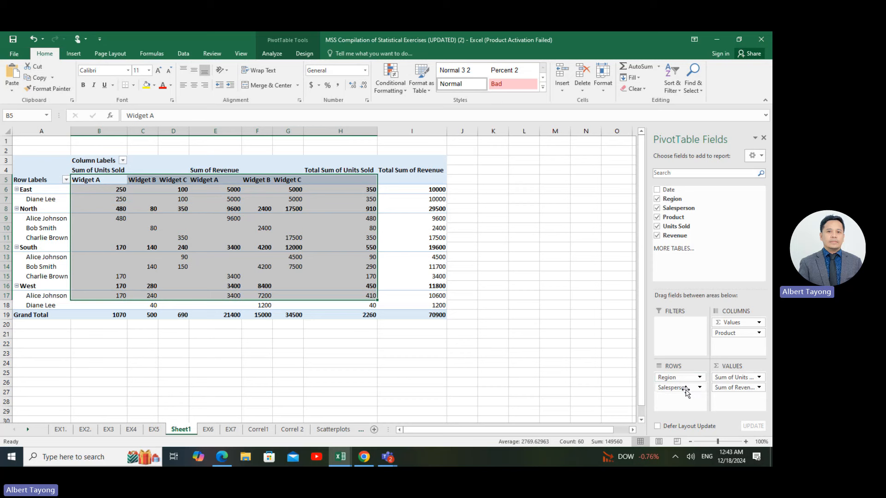
click(675, 458)
click(569, 408)
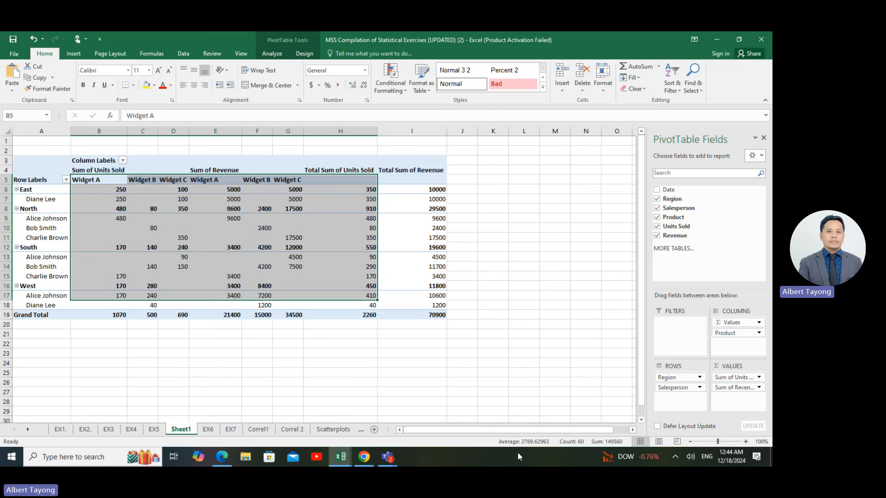
click(208, 434)
click(560, 199)
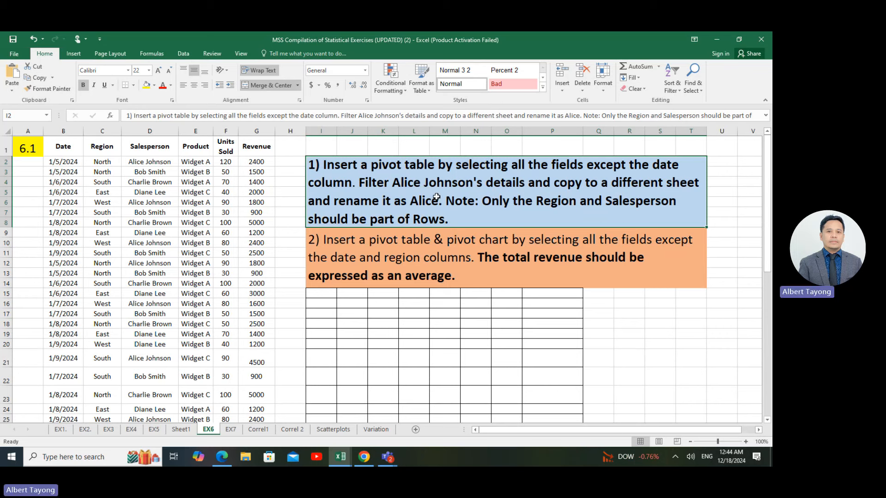
drag(154, 164, 141, 256)
drag(147, 162, 184, 317)
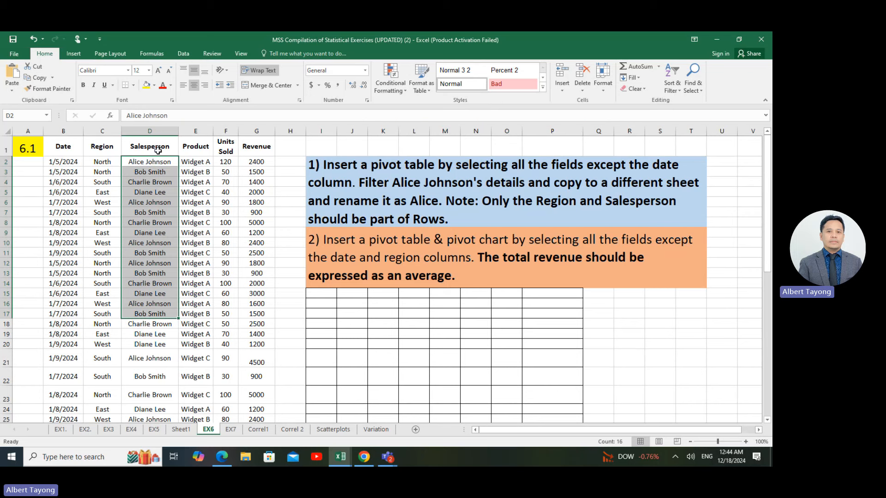
click(150, 243)
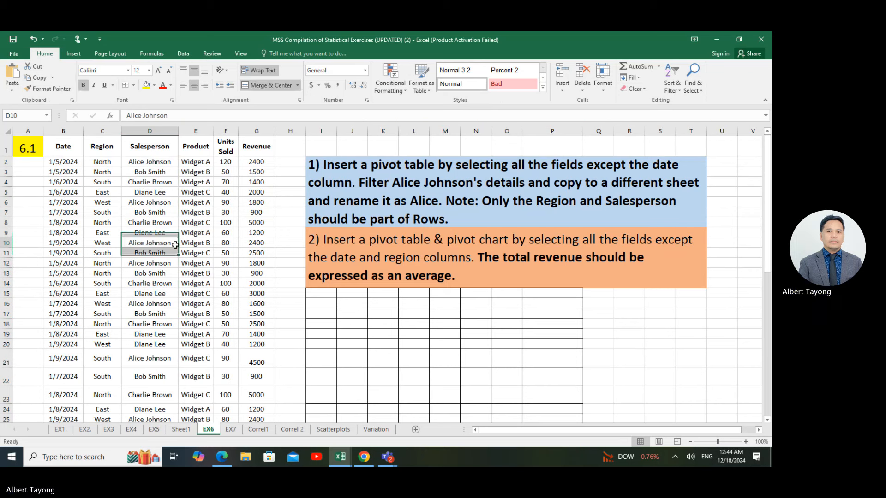
Step: Colour the salesperson's name in the first instruction and the whole Salesperson column D red on the EX6 sheet
double_click(434, 191)
drag(393, 189, 474, 189)
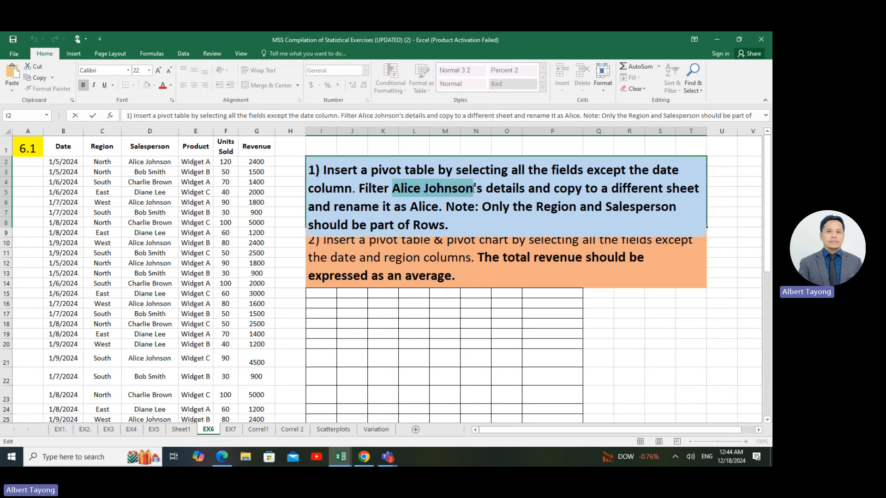
click(162, 84)
click(243, 262)
click(168, 131)
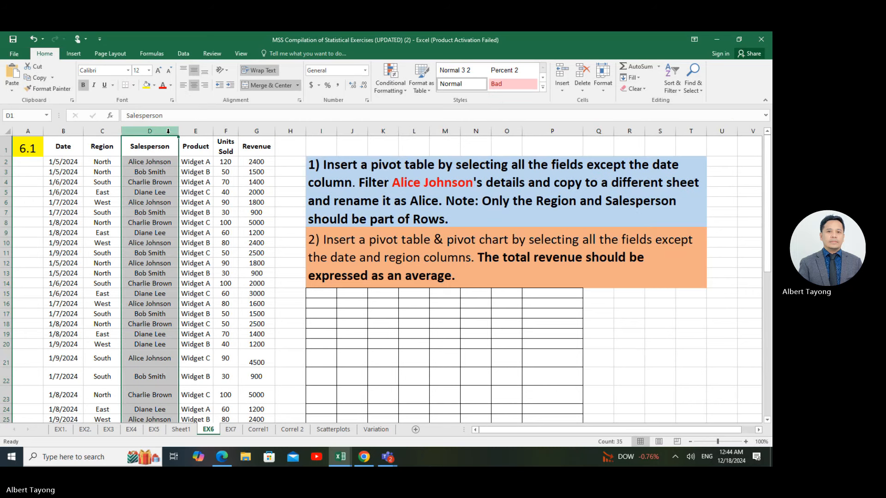
click(163, 86)
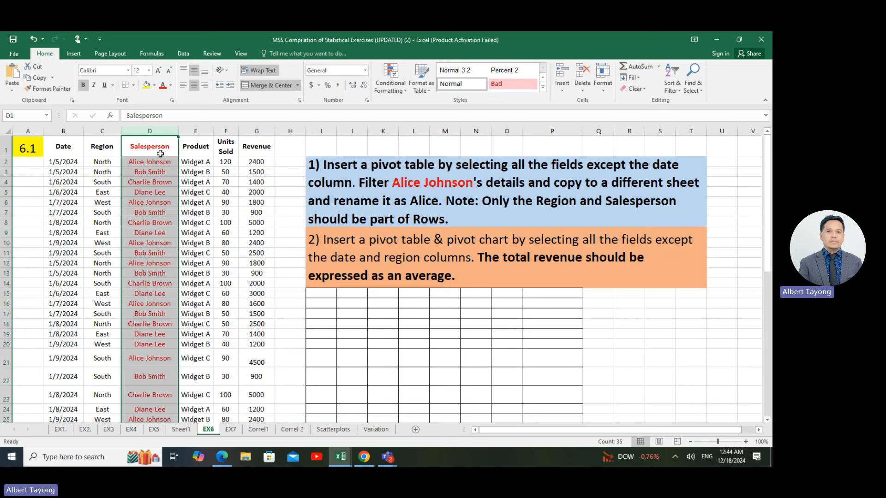
click(210, 272)
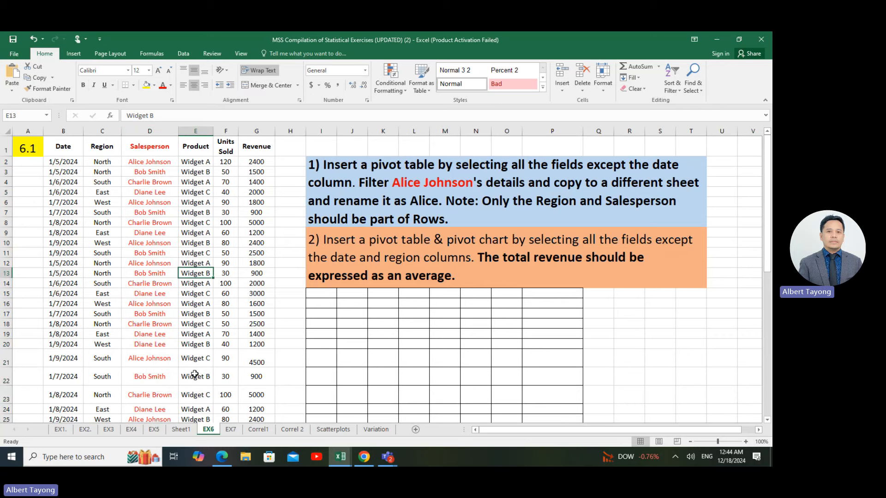
Step: Move the Salesperson field from Rows to Filters in the Sheet1 pivot table and filter it to the salesperson named in the first instruction
click(182, 430)
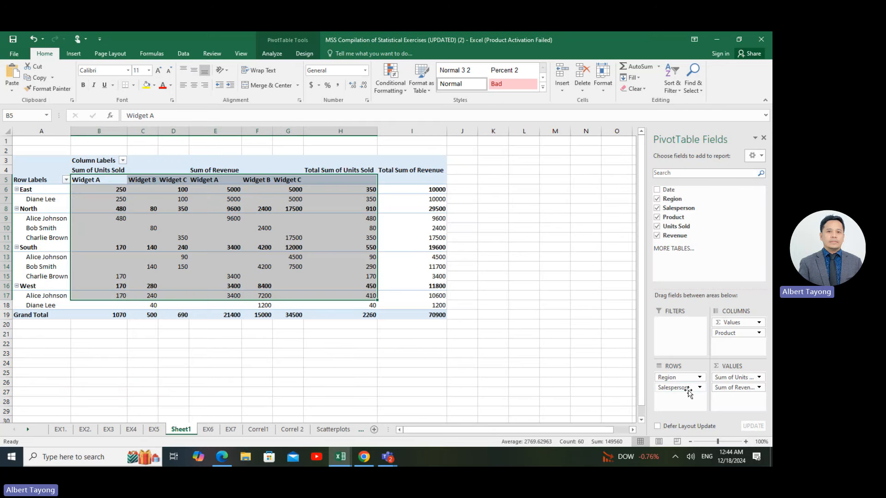
drag(690, 391, 699, 336)
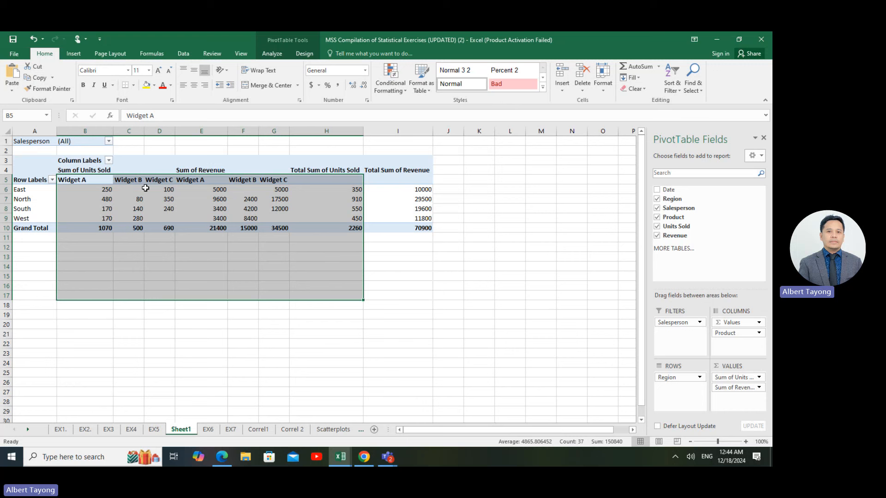
click(109, 143)
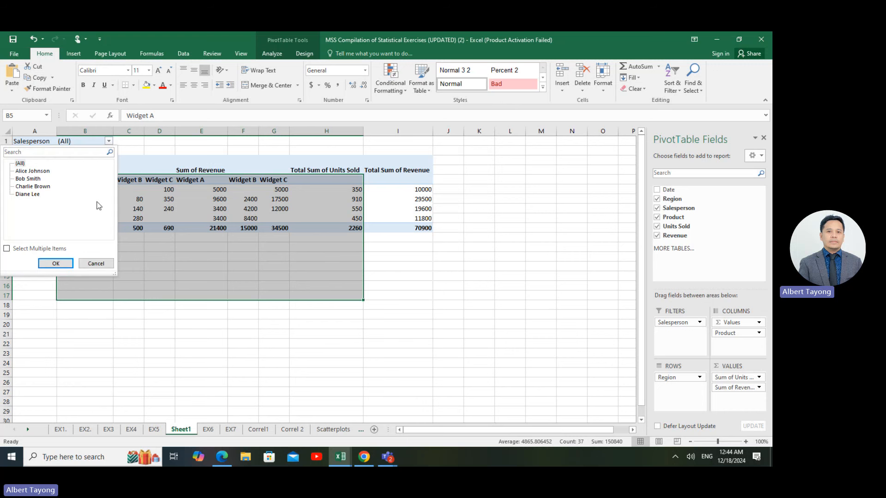
click(35, 172)
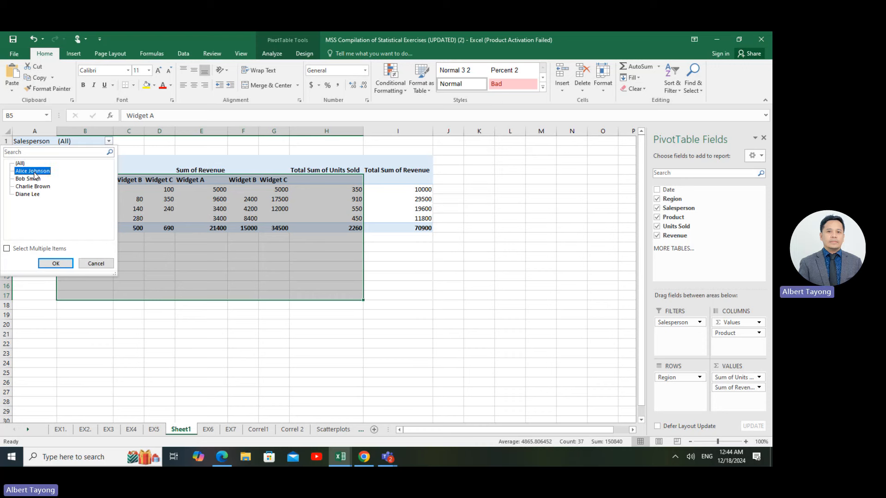
click(56, 264)
click(199, 266)
click(73, 209)
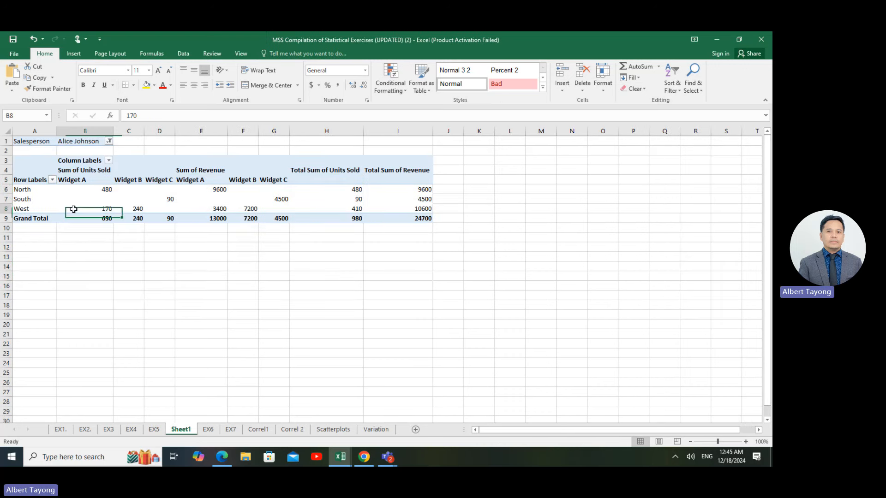
drag(74, 209, 342, 216)
click(339, 191)
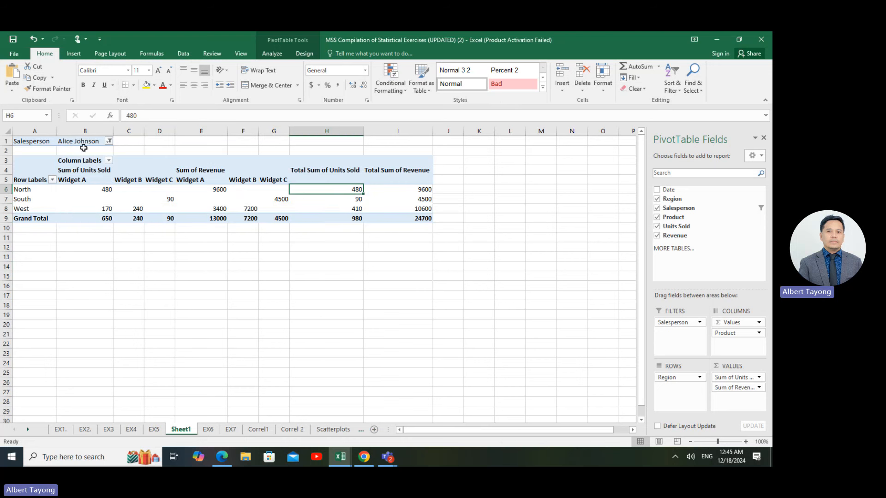
click(117, 274)
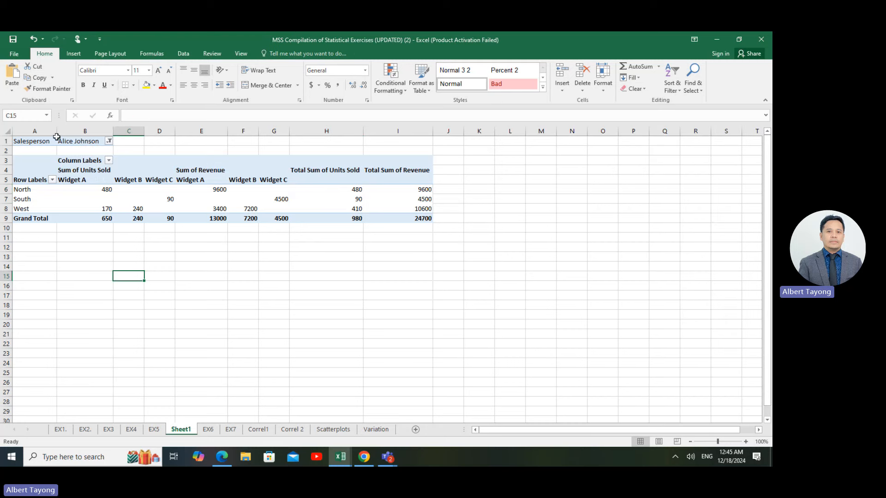
Step: Copy the filtered pivot table, including its Salesperson filter row, from Sheet1 into cell A1 of a new sheet
drag(46, 141, 399, 220)
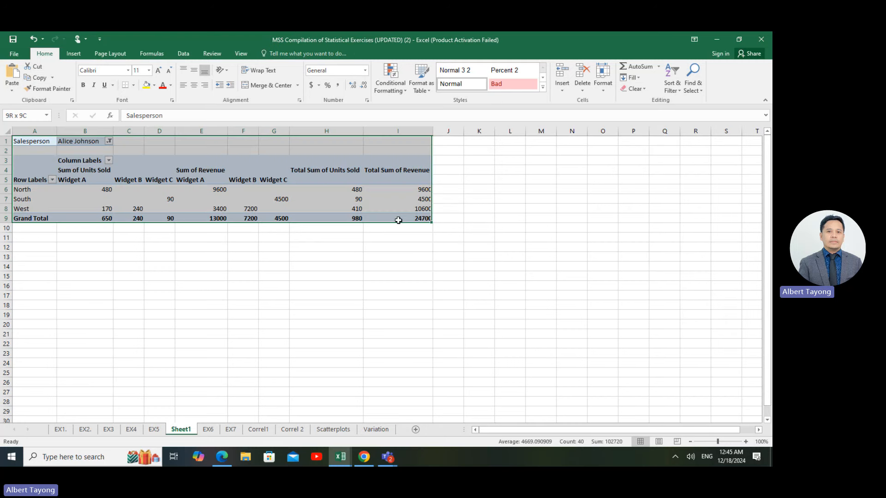
right_click(280, 189)
click(302, 197)
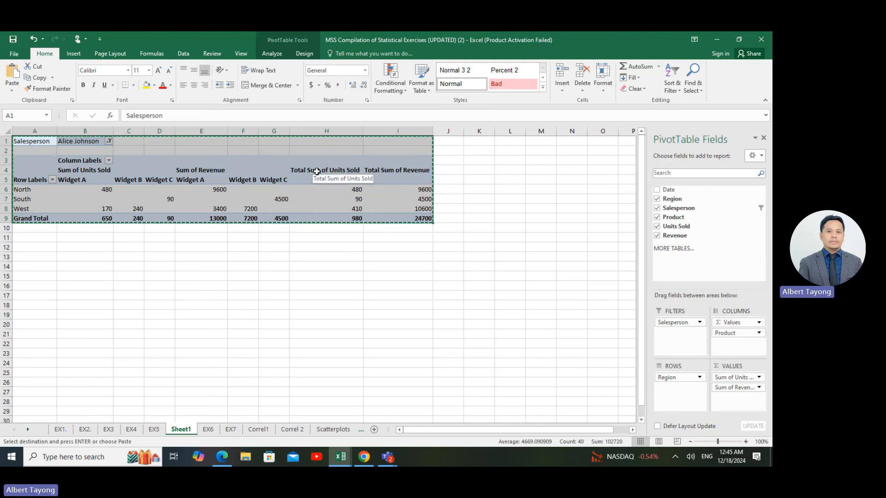
click(374, 430)
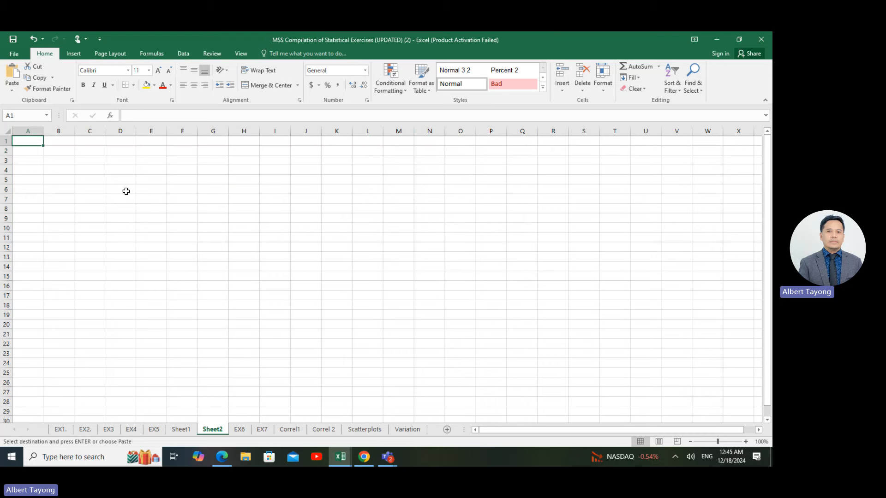
key(ctrl+v)
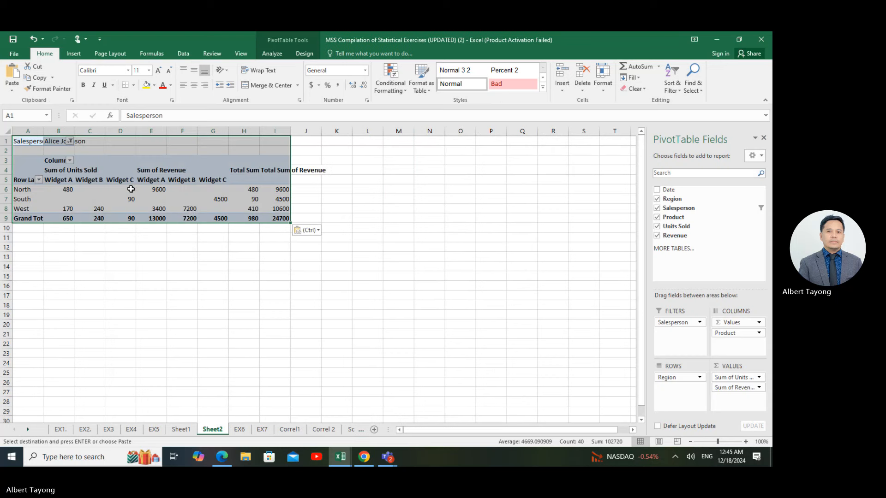
Step: Widen columns I, B and A on Sheet2 so the copied pivot table's labels fit
click(236, 276)
drag(292, 133, 347, 133)
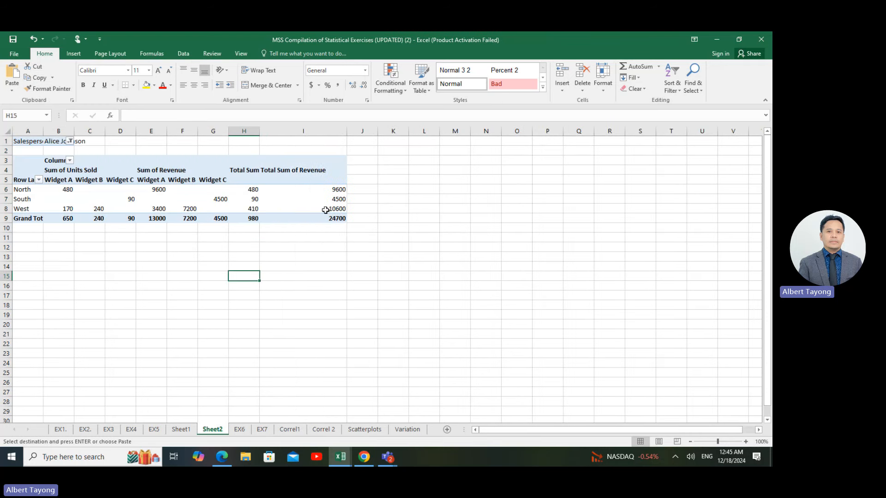
click(300, 237)
click(235, 237)
click(90, 217)
drag(74, 131, 104, 131)
click(119, 266)
drag(43, 131, 54, 131)
click(221, 296)
click(195, 249)
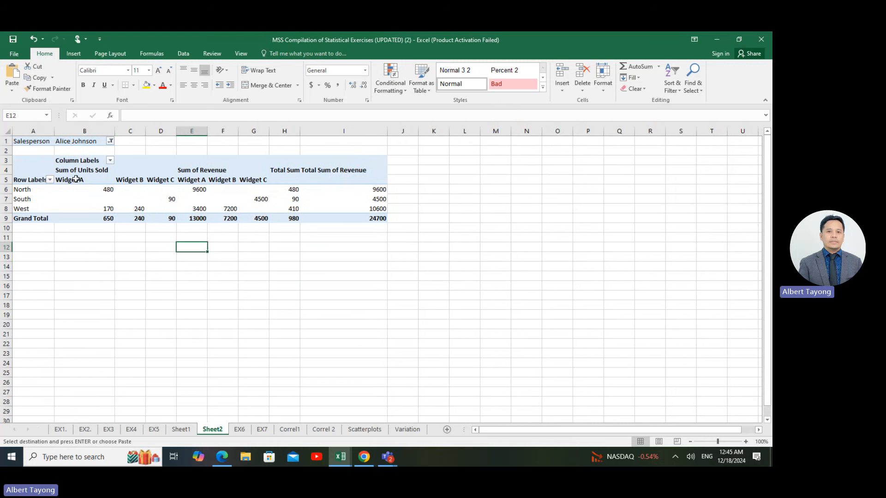
click(75, 141)
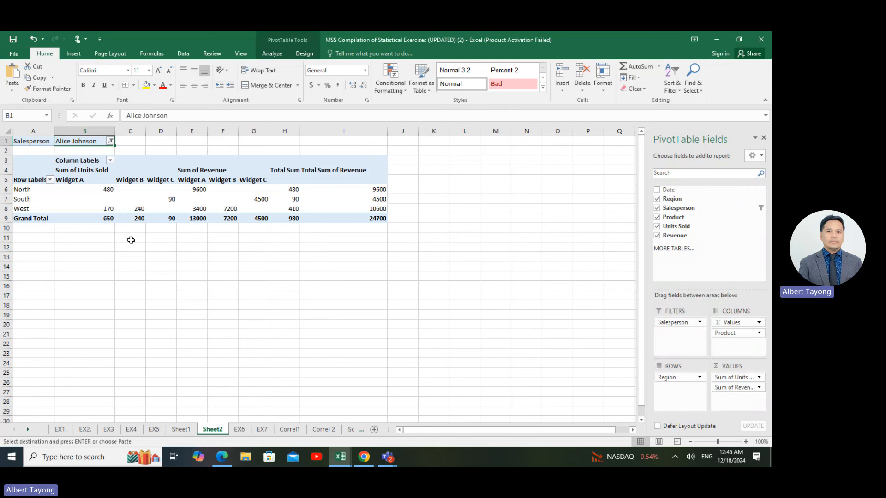
click(141, 255)
click(78, 141)
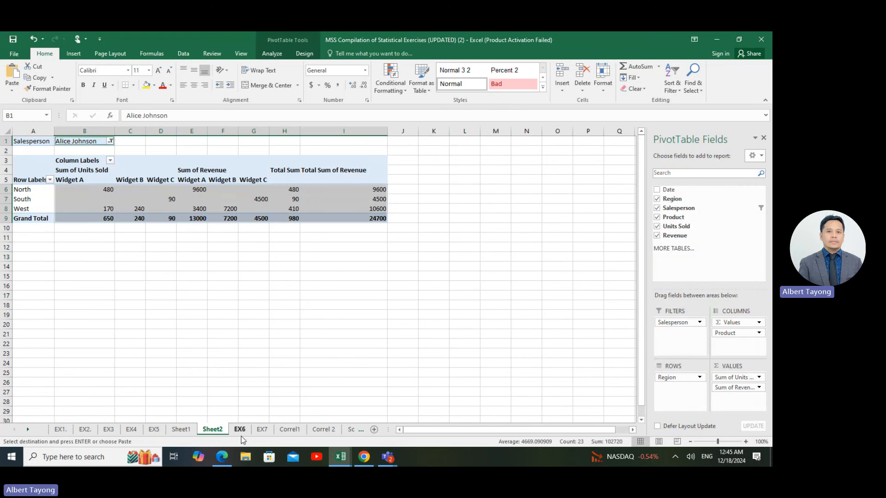
Step: Colour the required sheet name in the first instruction on the EX6 sheet red
right_click(222, 432)
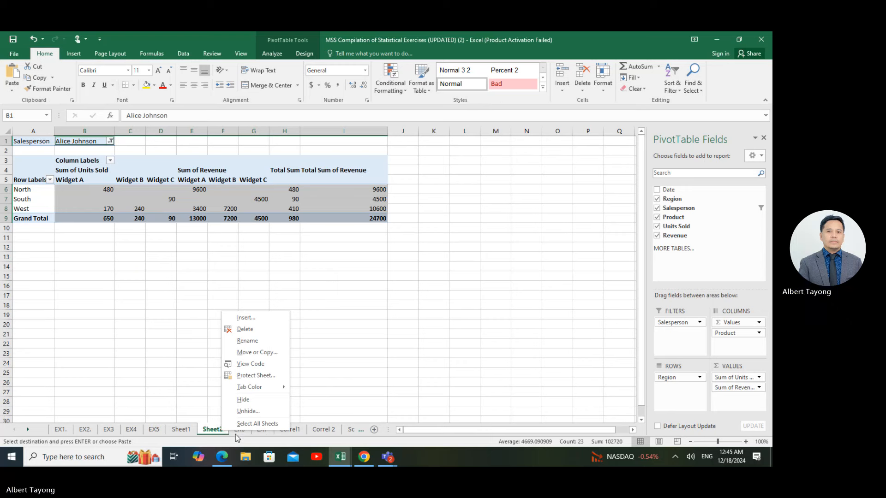
click(236, 432)
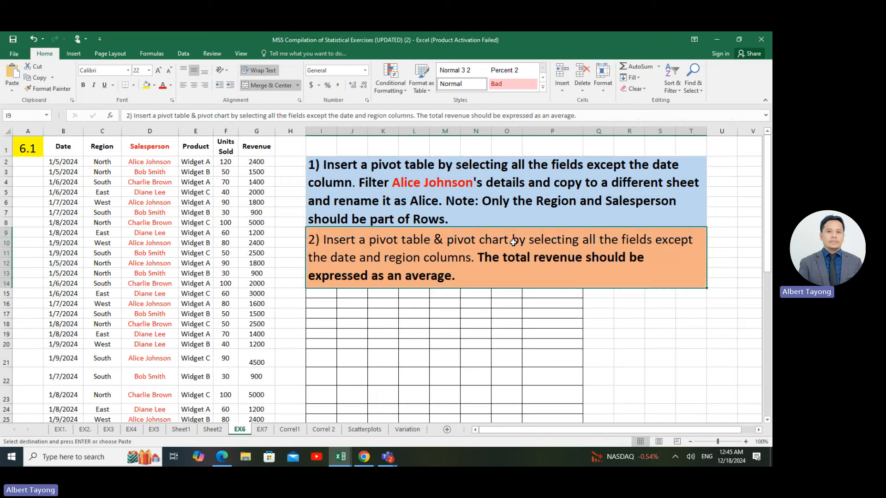
double_click(408, 213)
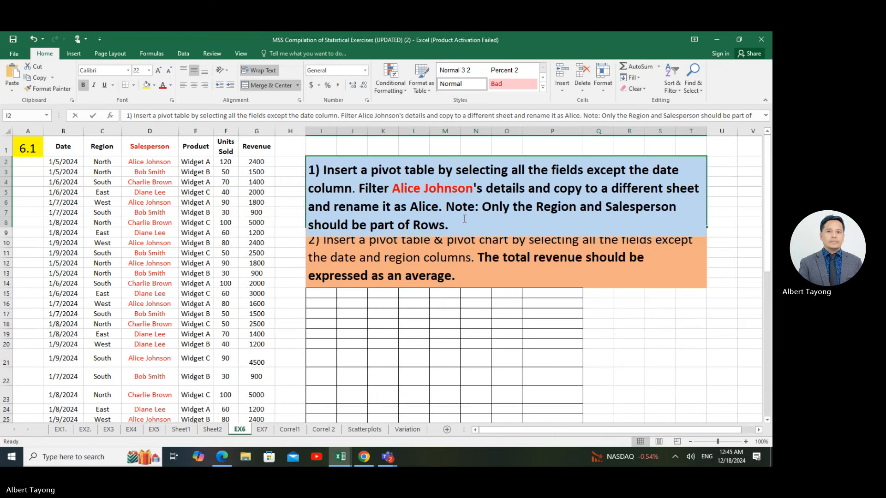
drag(408, 208, 439, 209)
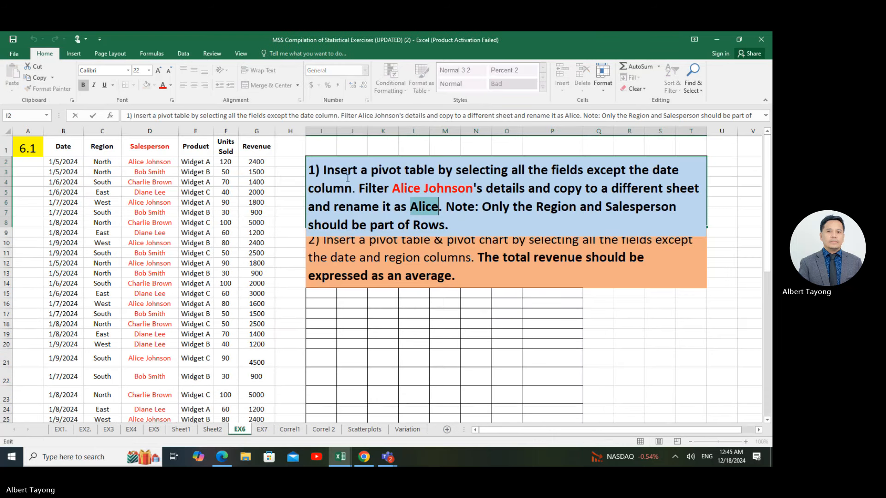
click(162, 86)
click(352, 395)
Step: Rename Sheet2 with the salesperson's first name given in the first instruction
click(222, 430)
right_click(221, 430)
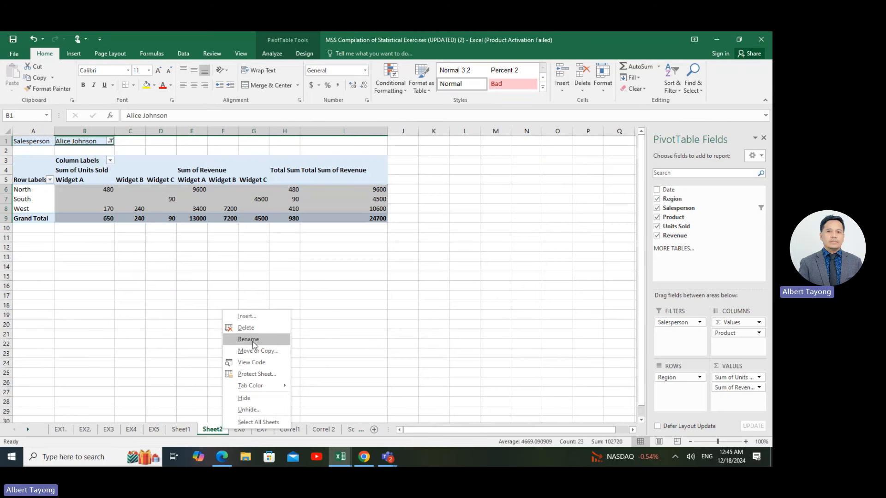
click(262, 341)
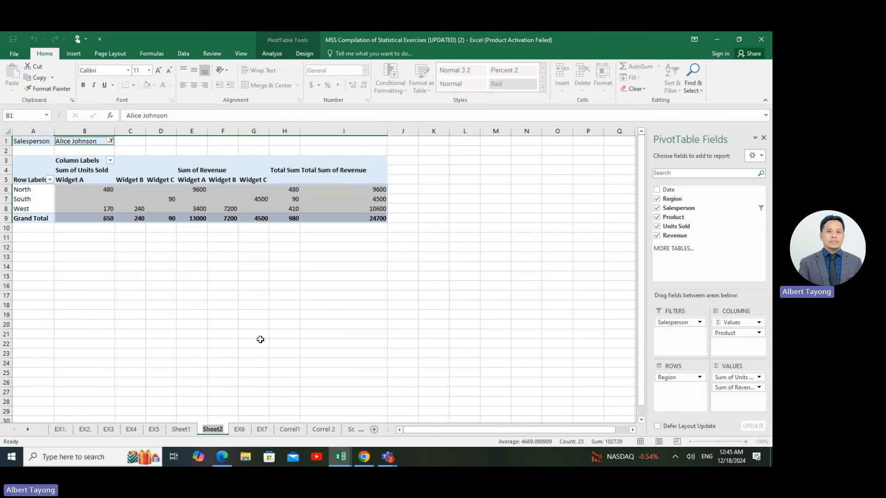
text(aLICE)
key(BackSpace)
key(BackSpace)
key(BackSpace)
key(BackSpace)
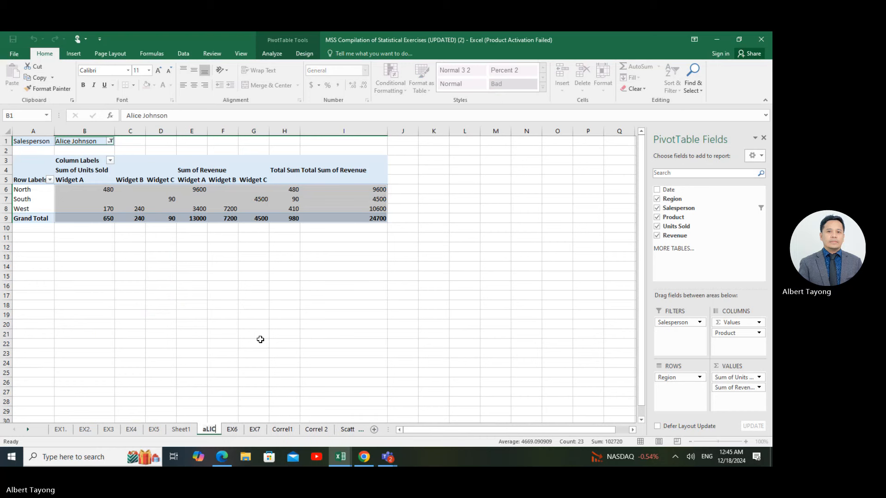
key(BackSpace)
text(Alice)
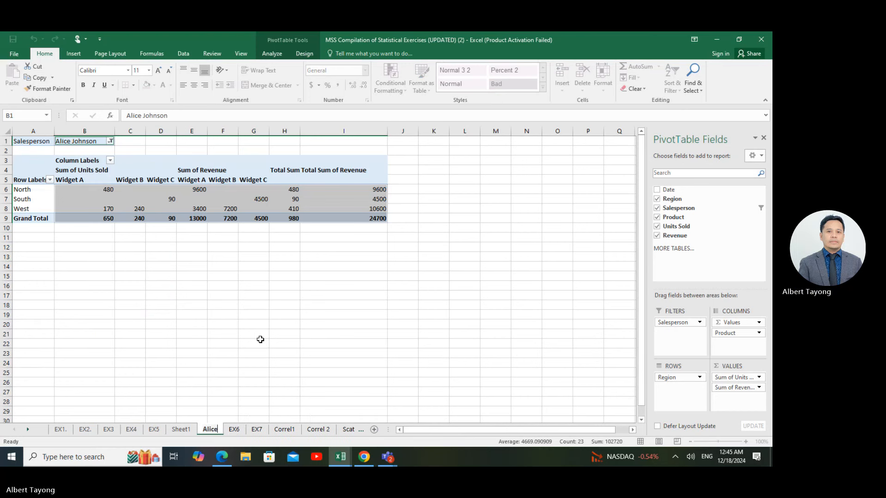
Step: Move the Salesperson field from Filters back to Rows, below Region, in the Sheet1 pivot table
click(181, 430)
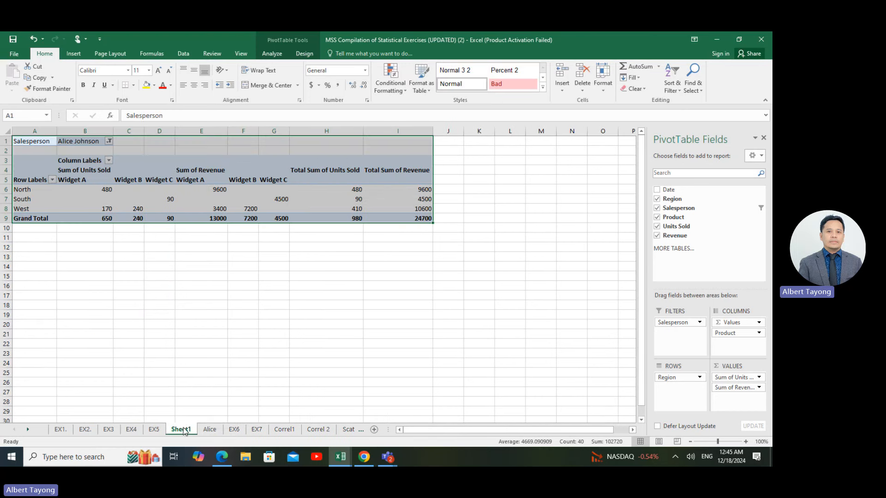
right_click(183, 431)
click(447, 279)
click(157, 190)
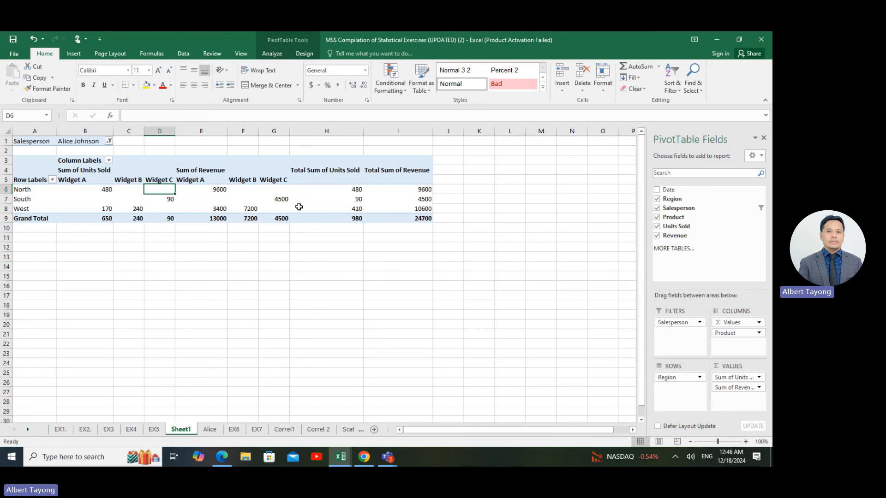
click(271, 206)
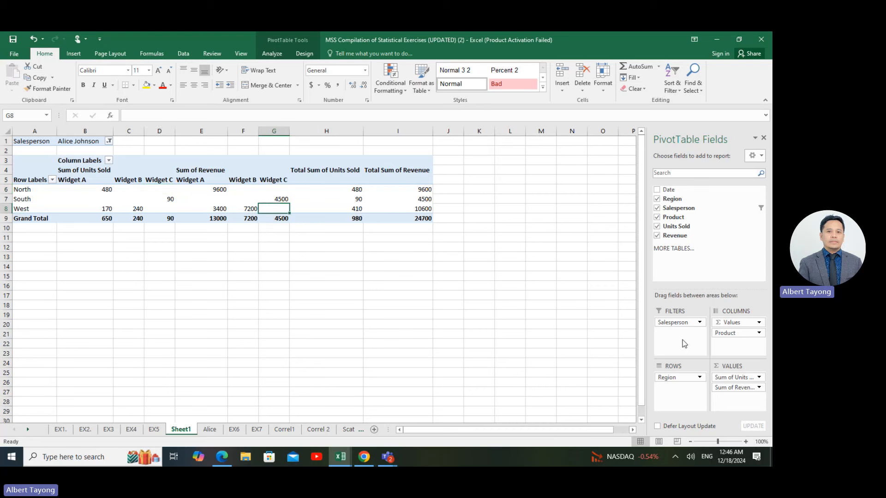
drag(684, 325, 675, 389)
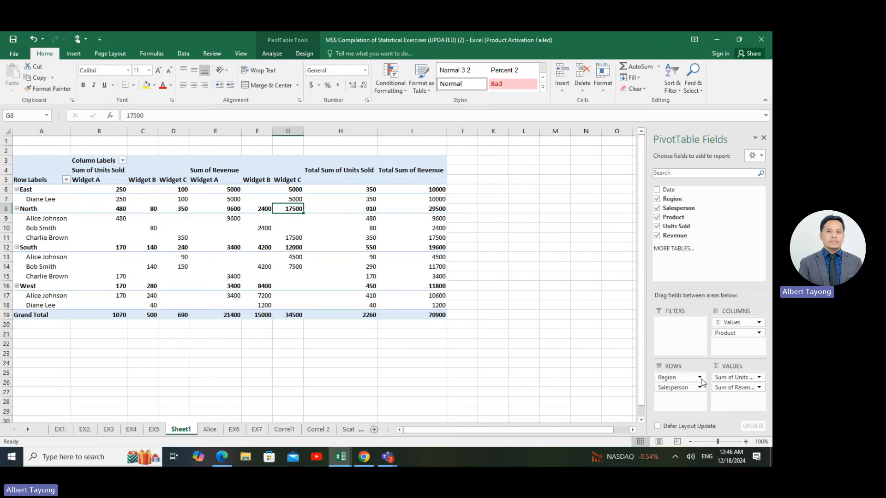
click(305, 294)
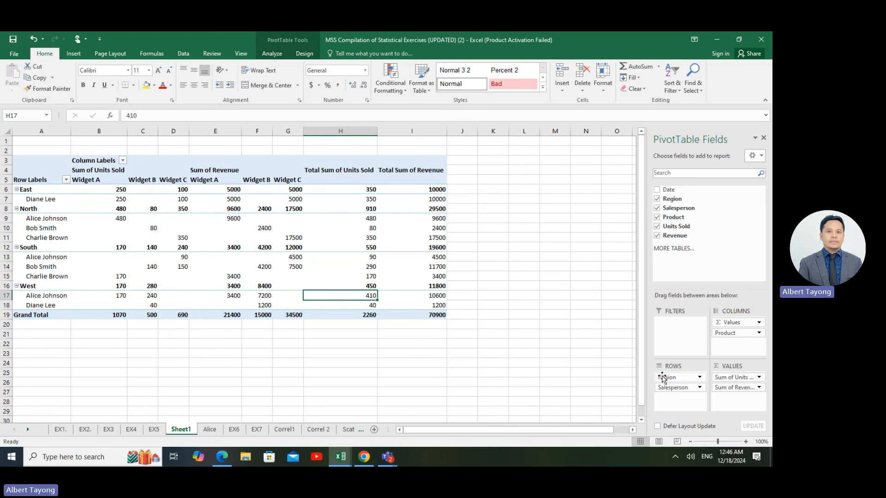
Step: Try the Salesperson field in Filters, view its list of choices, and return the field to Rows below Region
drag(678, 388, 681, 329)
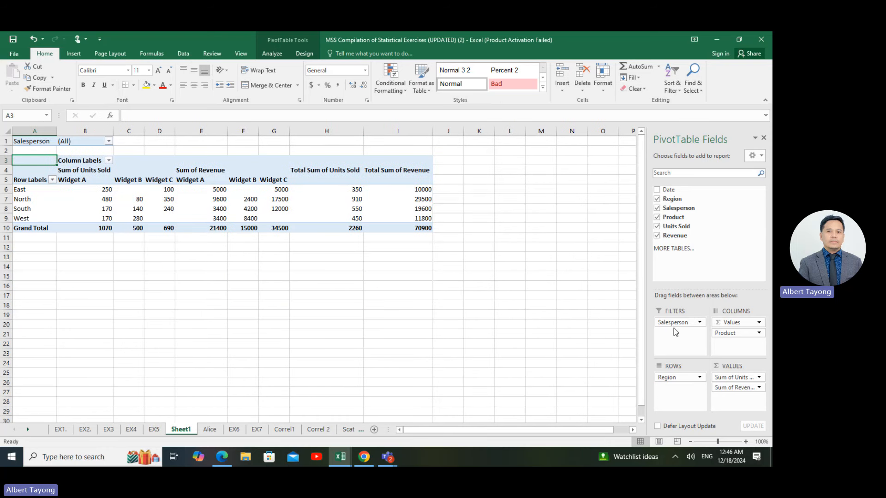
click(108, 142)
click(265, 289)
drag(677, 326, 677, 388)
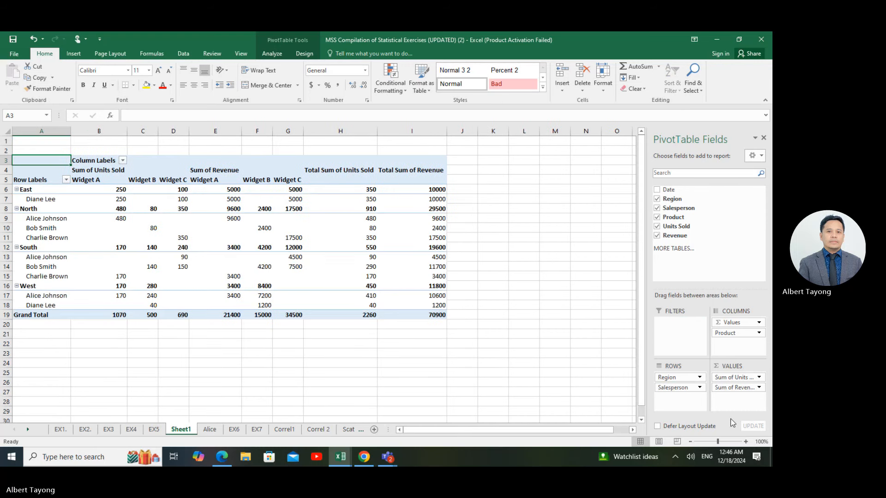
Step: Rename Sheet1, which holds the first pivot table, as ANS1Pivot
drag(69, 162, 437, 314)
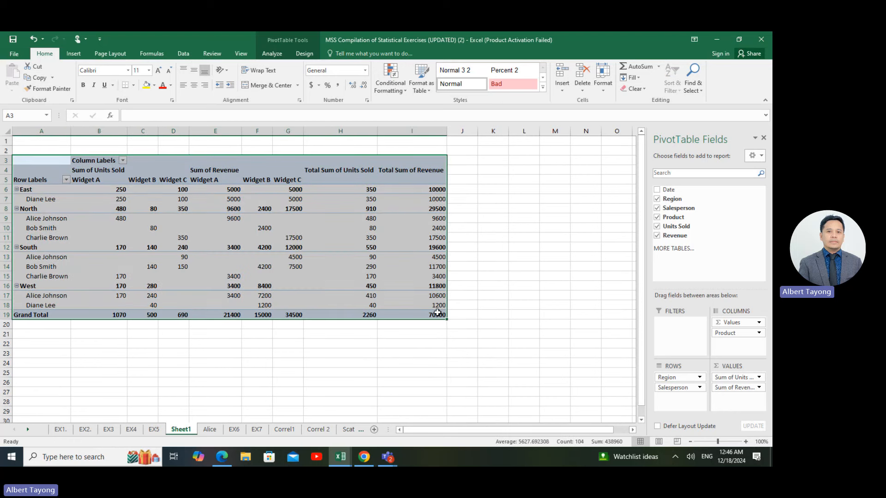
right_click(187, 429)
click(234, 333)
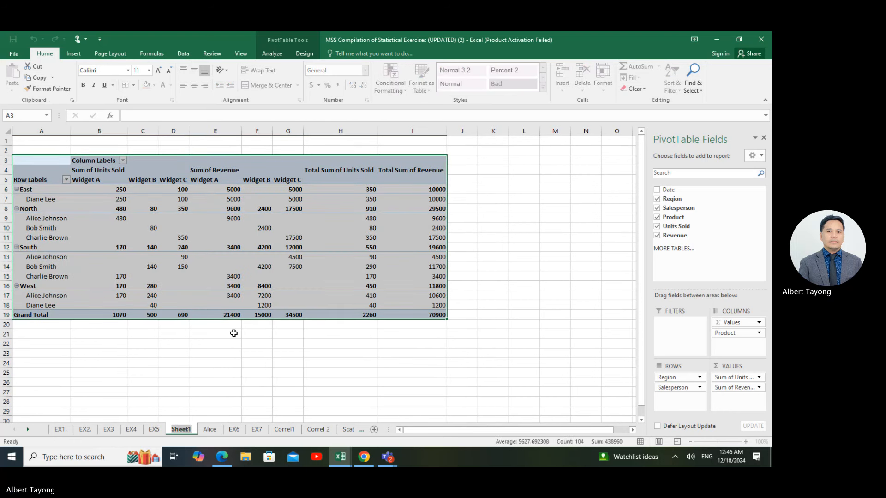
text(AN)
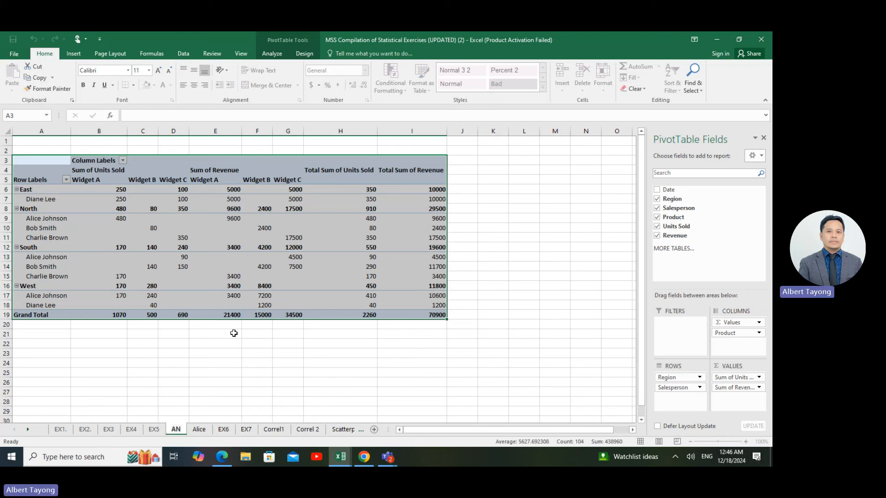
text(S1p)
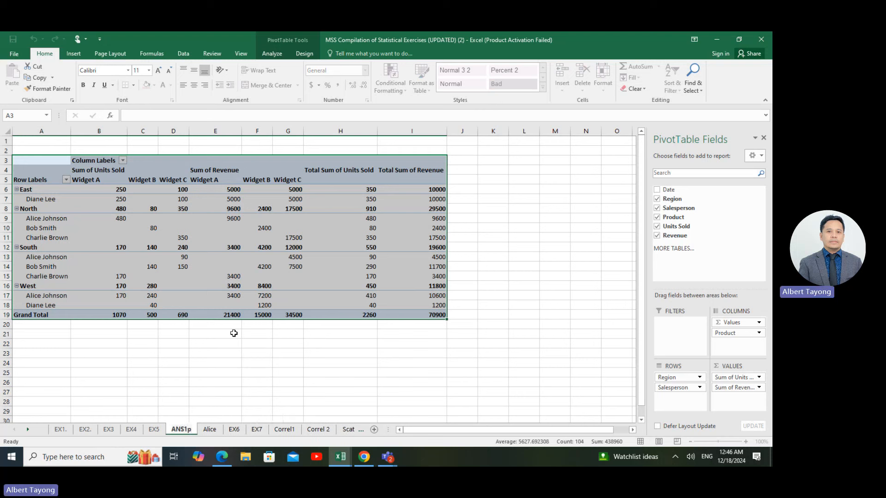
key(BackSpace)
text(Pivo)
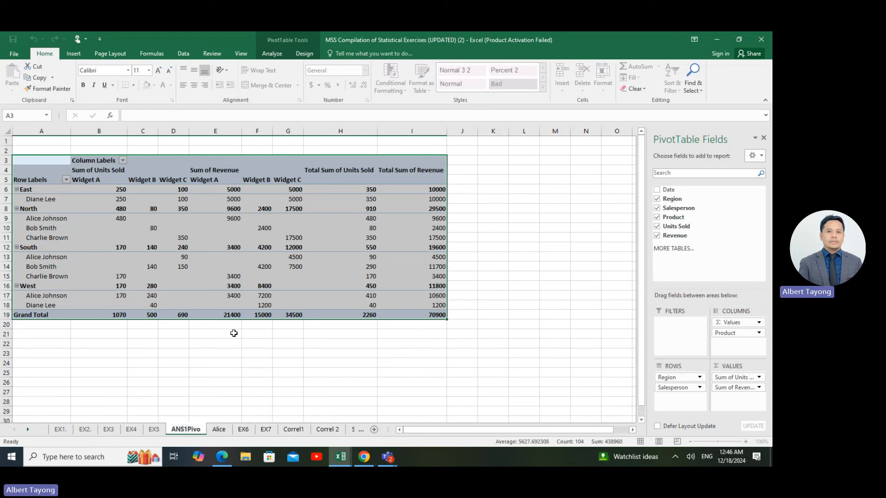
text(t)
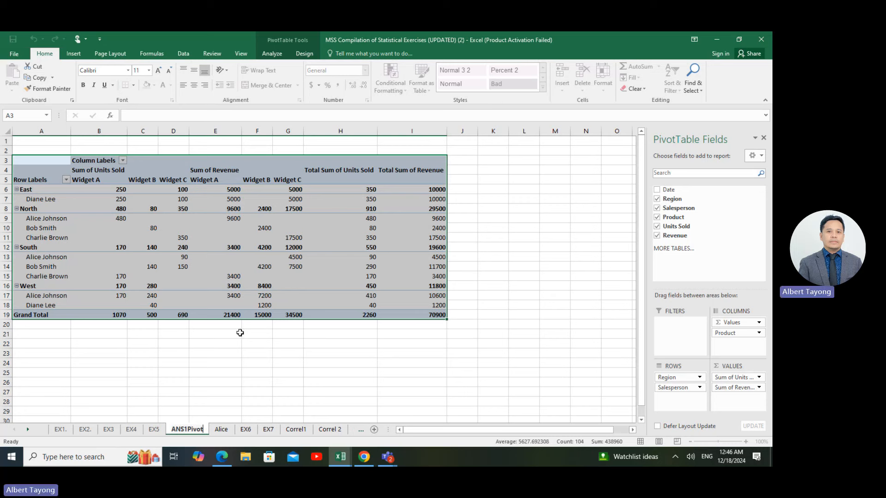
click(493, 266)
click(226, 190)
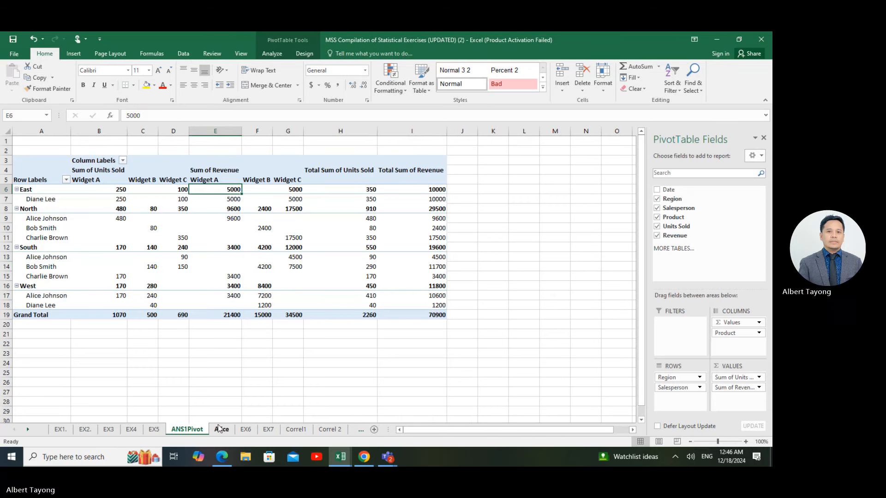
Step: Review the first and second exercise instructions on the EX6 sheet
click(246, 429)
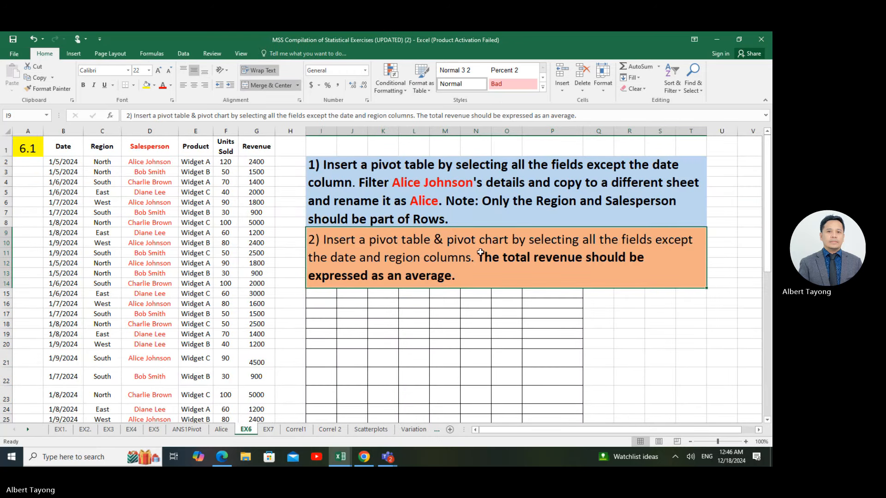
click(370, 161)
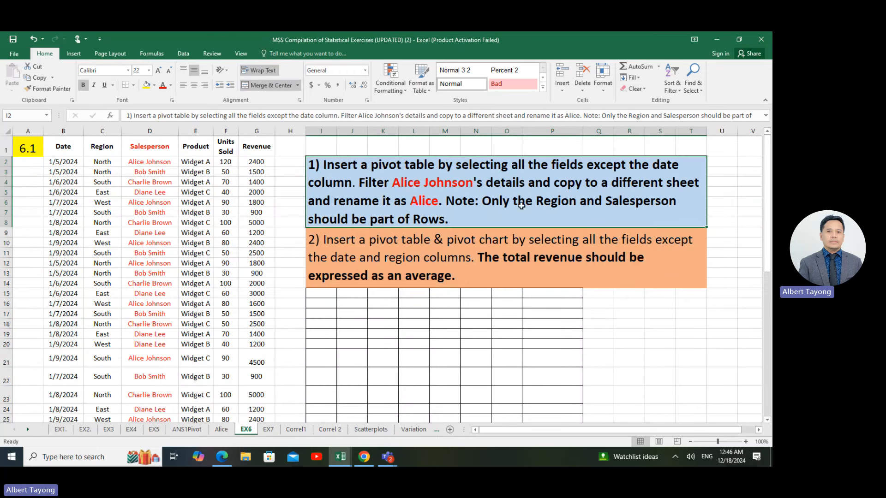
click(424, 353)
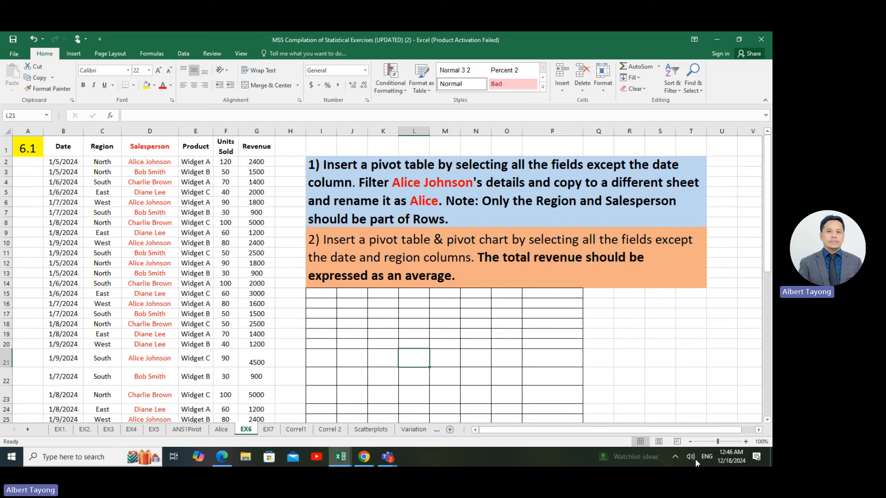
click(676, 458)
click(501, 370)
click(408, 267)
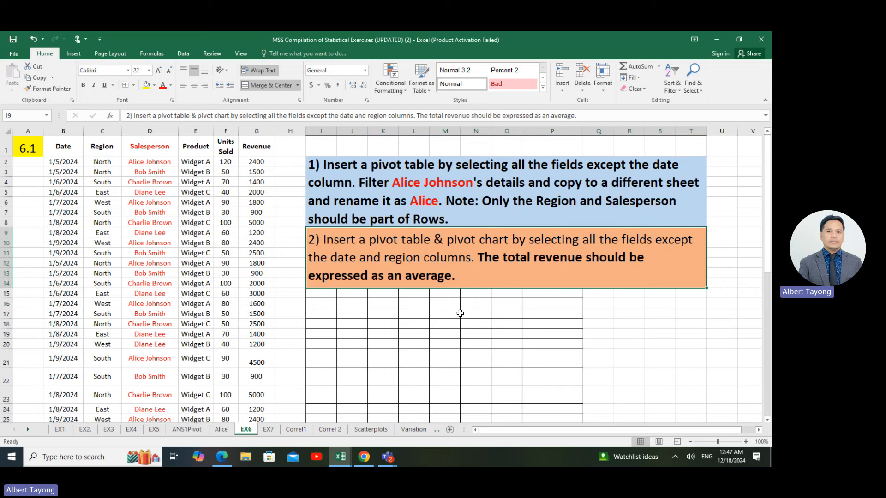
click(358, 307)
Step: Insert a PivotChart and PivotTable on a new worksheet from the EX6 data range B1:G34
drag(64, 146, 255, 398)
scroll(169, 223, up, 3)
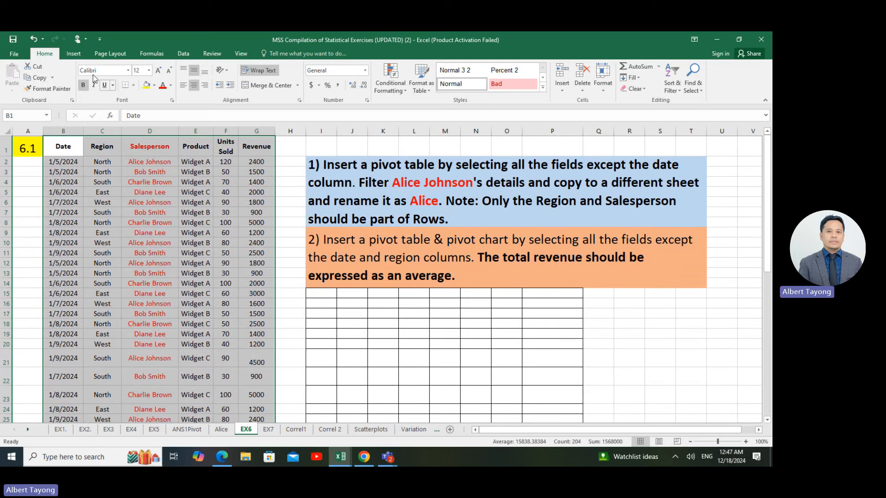
click(75, 55)
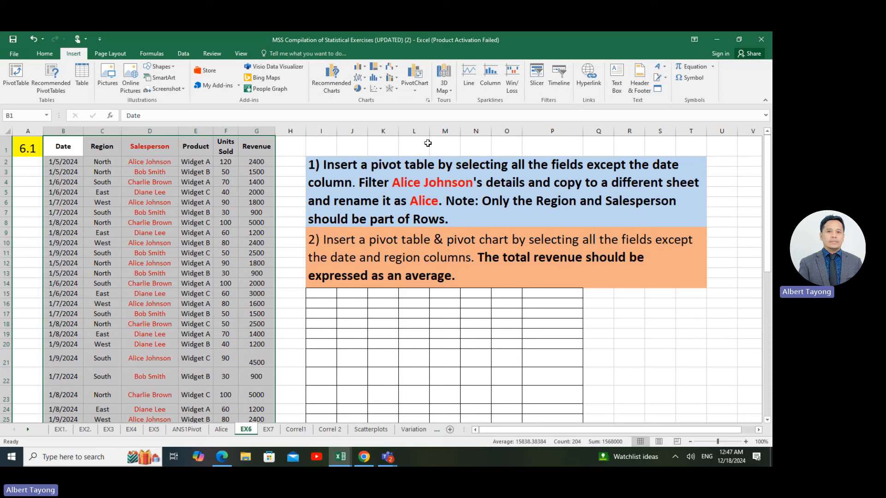
click(416, 90)
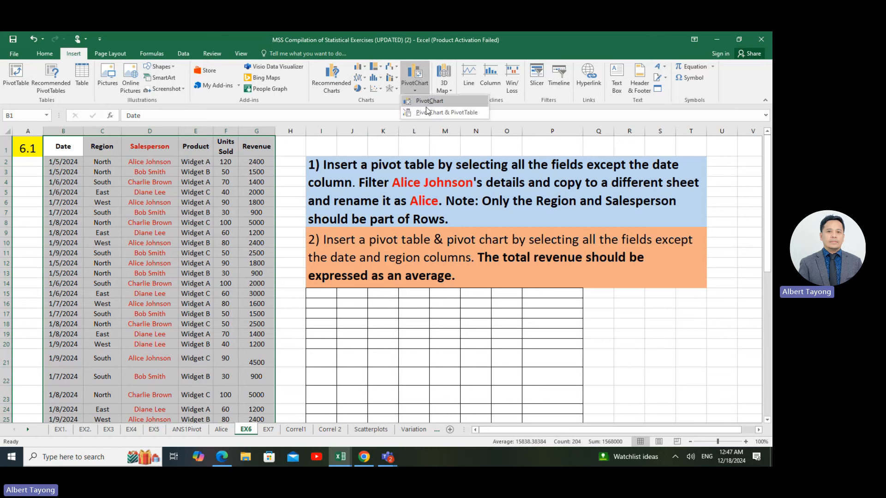
click(466, 115)
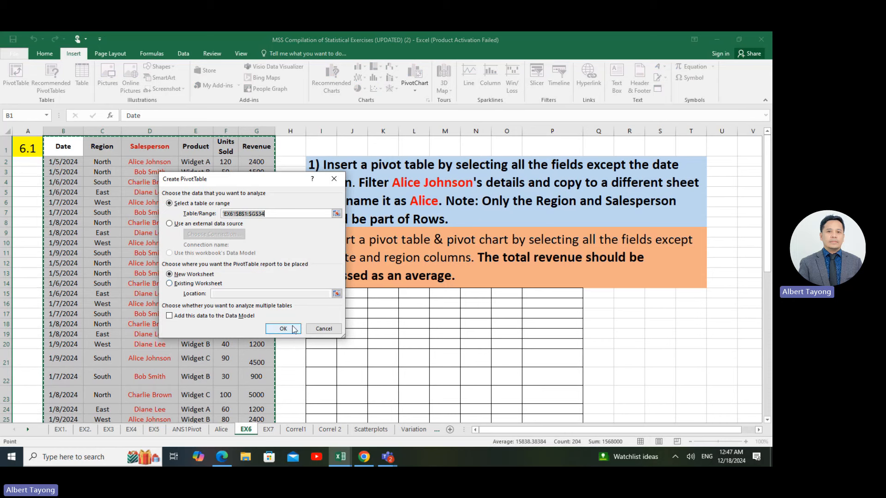
drag(279, 181, 221, 180)
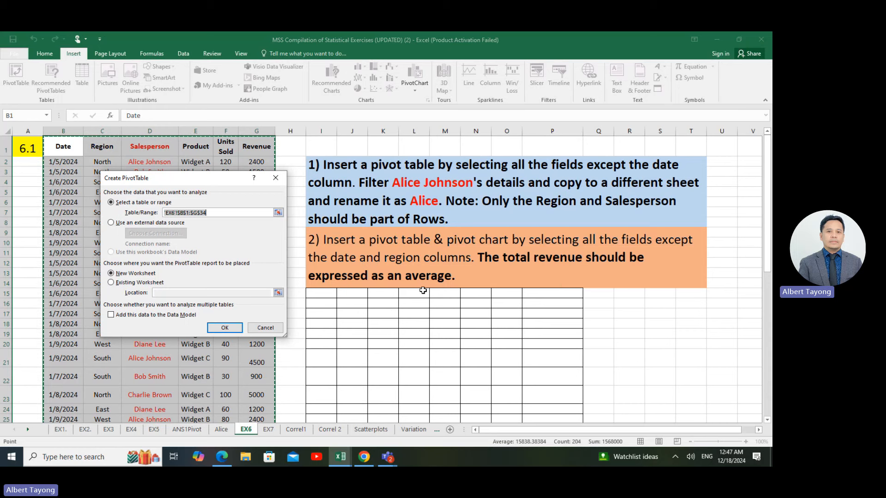
click(225, 327)
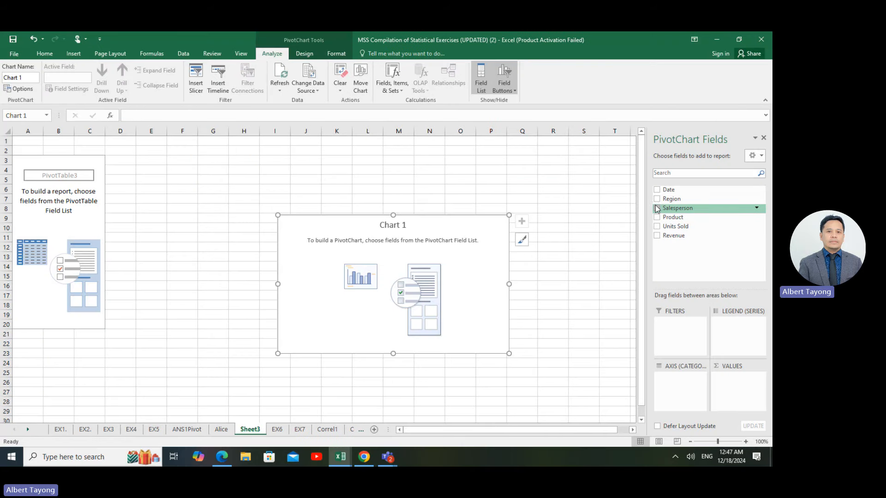
Step: Add the Salesperson, Product, Units Sold and Revenue fields to the new pivot chart and table
click(657, 208)
click(658, 218)
click(658, 226)
click(657, 236)
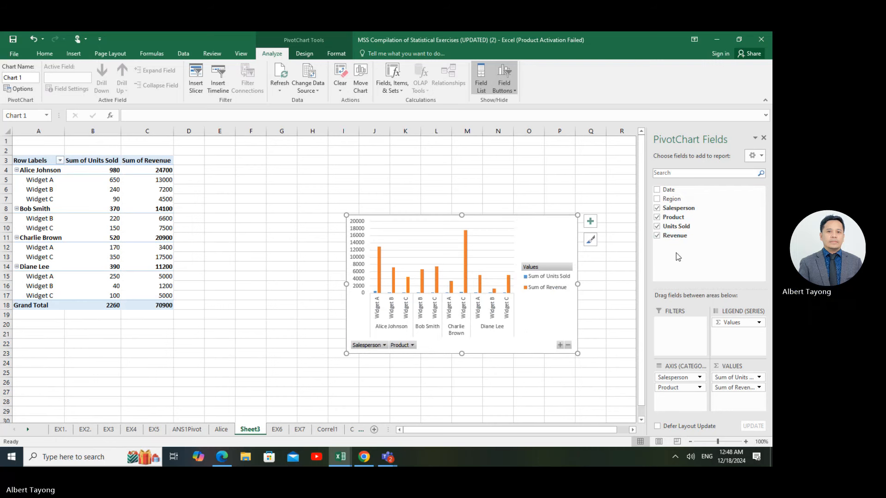
Step: Enlarge the pivot chart on all sides and place it beside the pivot table near row 3
drag(347, 284, 248, 277)
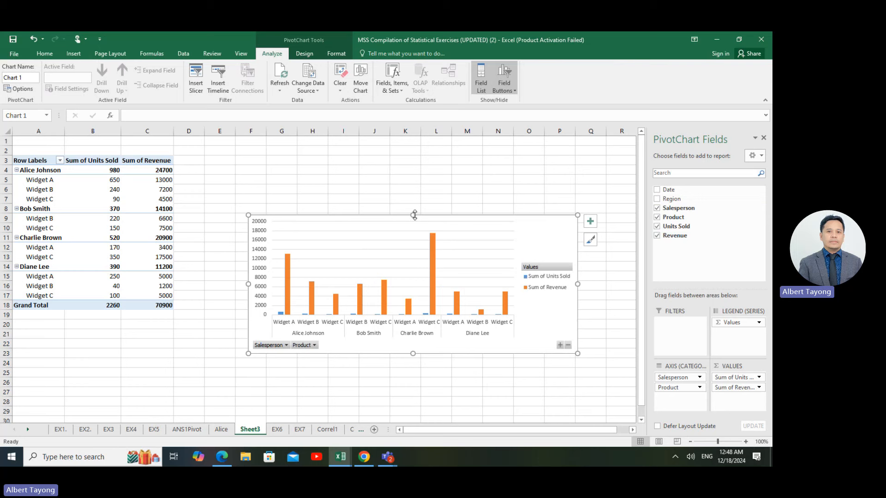
drag(415, 215, 415, 178)
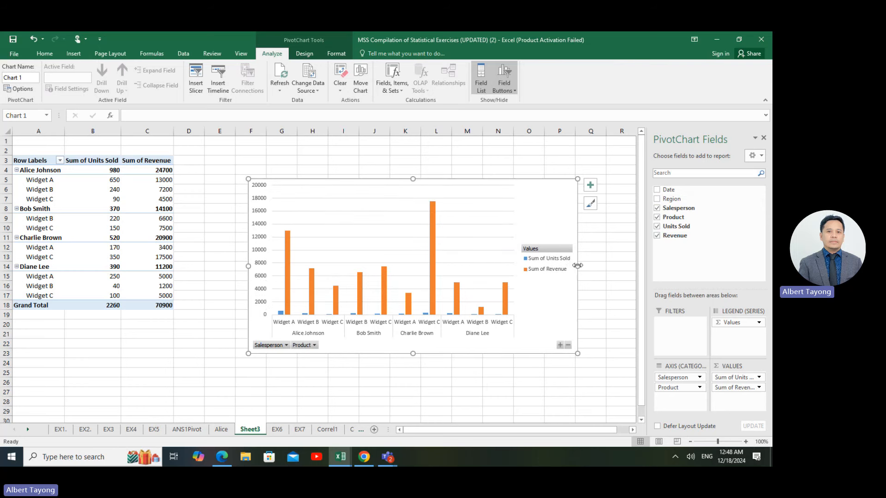
drag(578, 266, 592, 266)
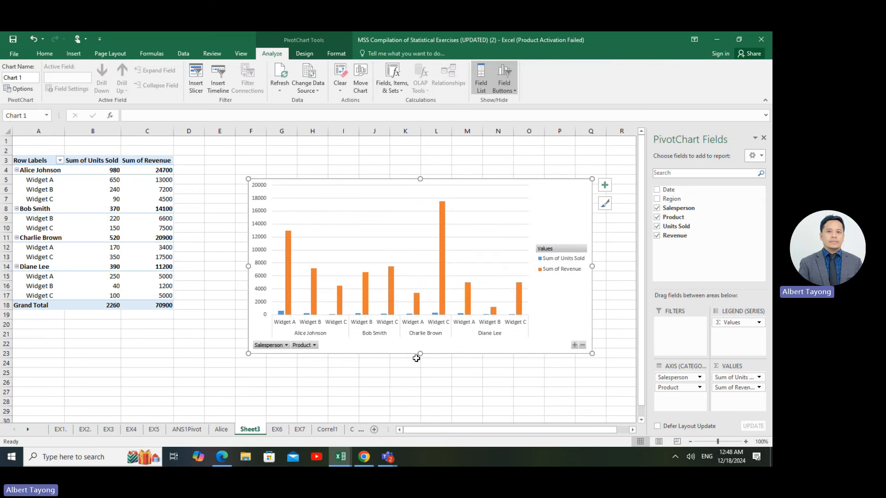
drag(420, 357, 412, 374)
drag(249, 277, 232, 276)
mouse_move(394, 177)
mouse_down()
mouse_move(376, 162)
mouse_move(382, 185)
mouse_move(327, 154)
mouse_up()
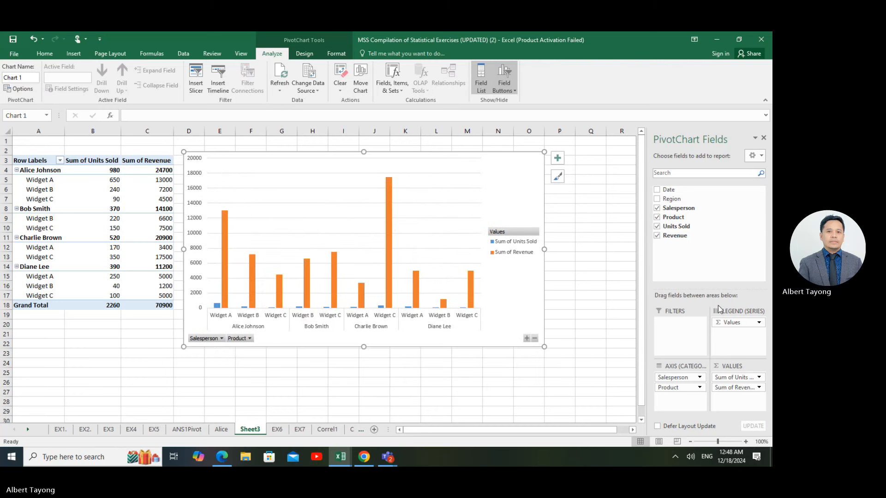
Step: Summarize the Revenue value field by Average and shift the chart clear of the pivot table
click(759, 388)
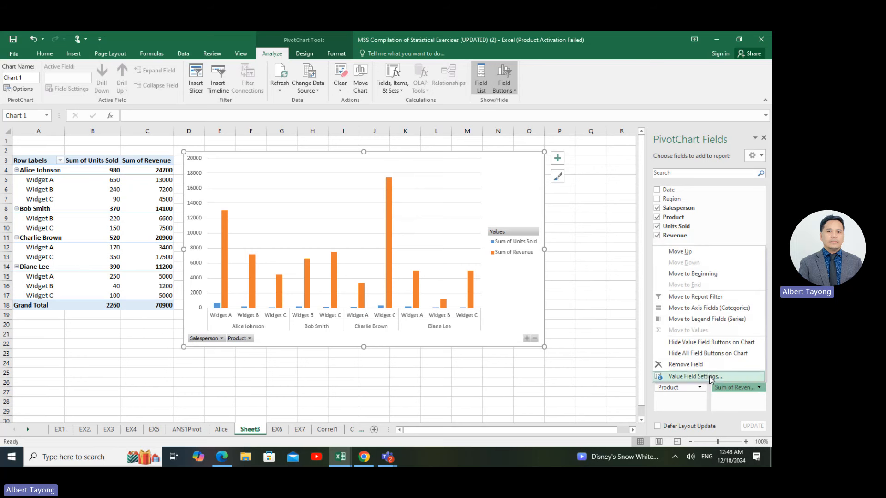
click(711, 378)
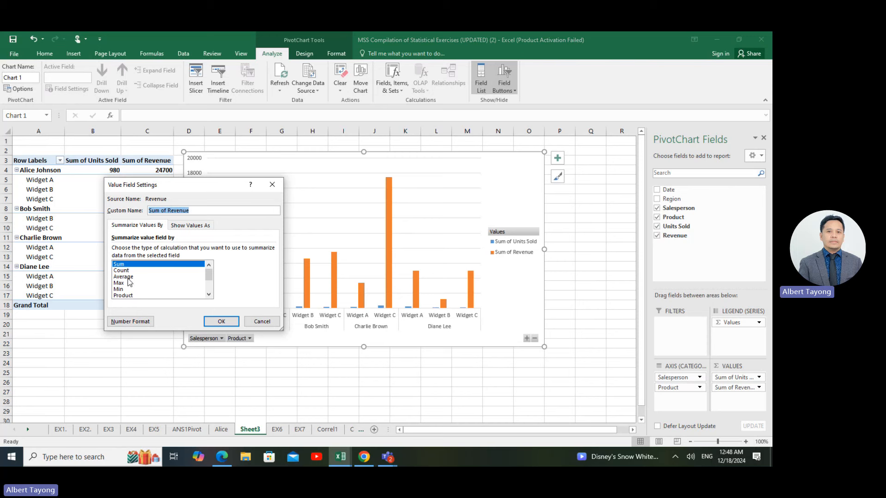
click(130, 278)
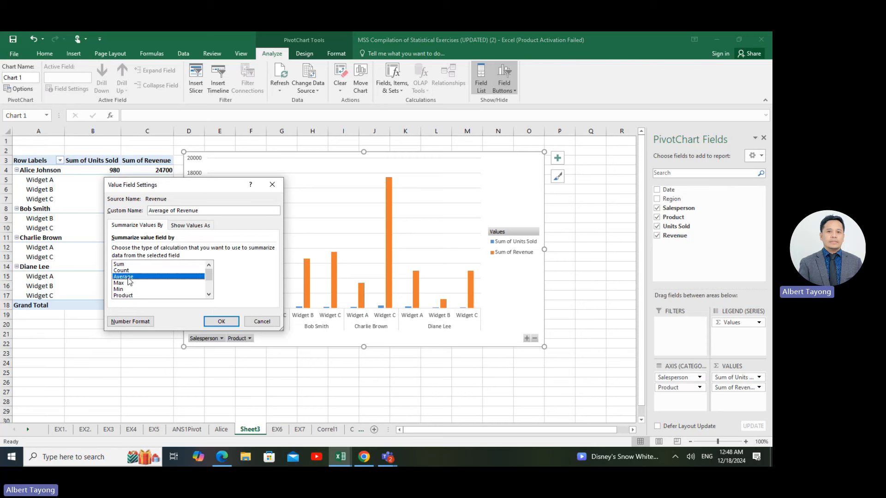
click(222, 324)
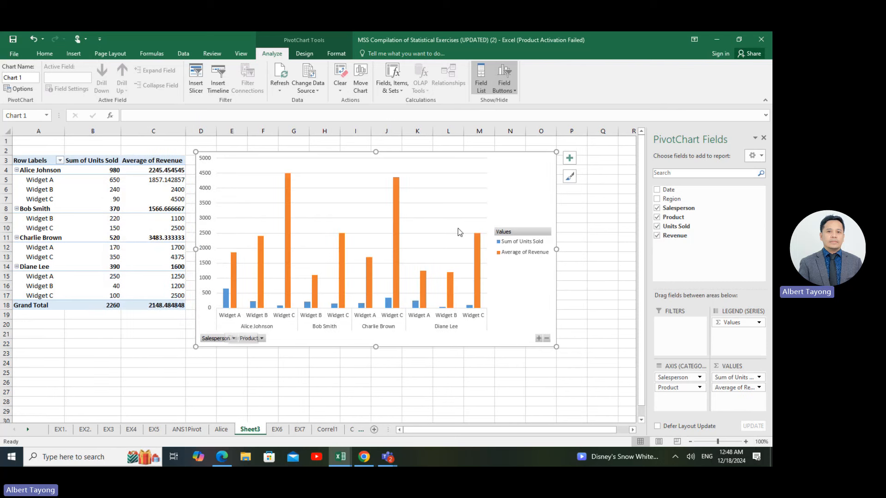
drag(436, 152, 463, 152)
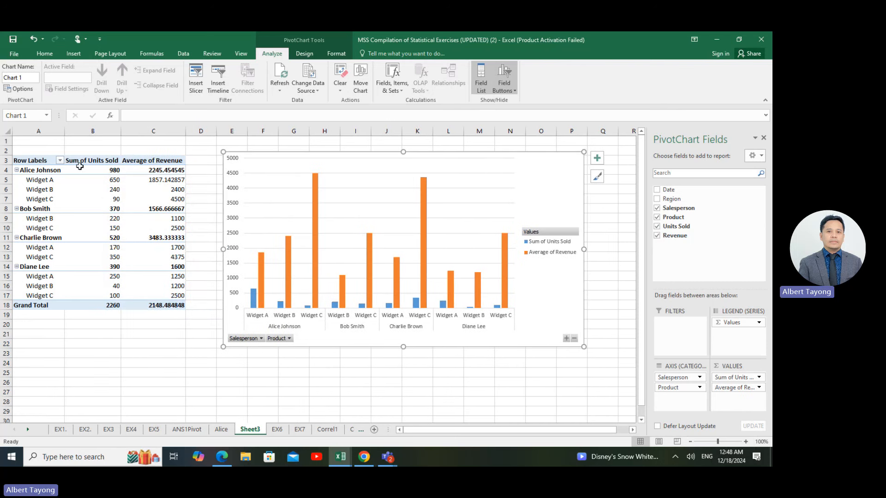
Step: Examine the average revenue column and the chart's bars, and compare them with the second instruction on EX6
click(165, 162)
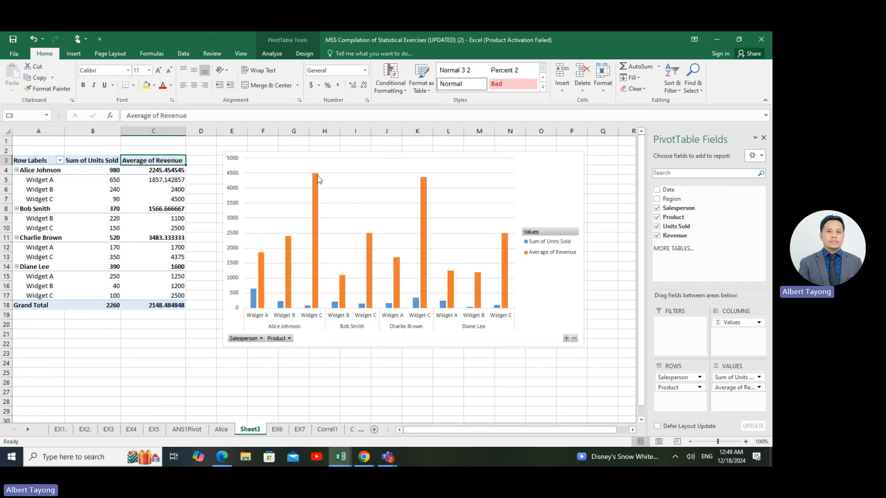
mouse_move(317, 180)
click(601, 304)
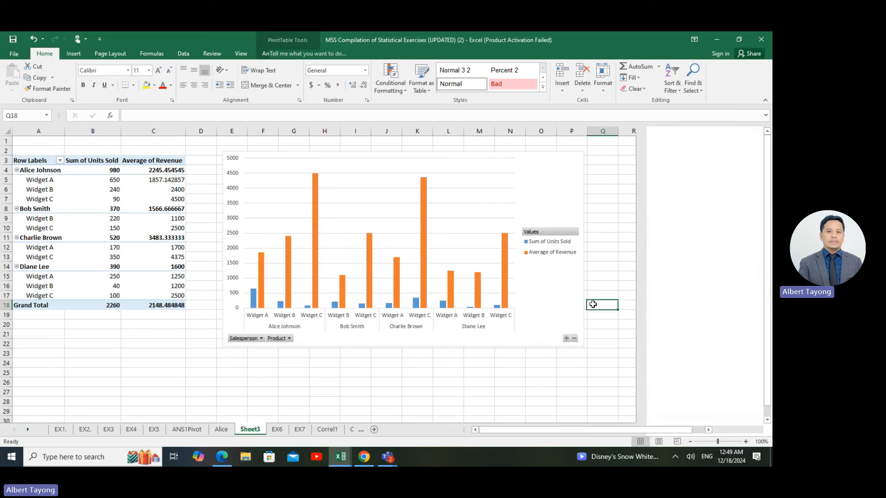
click(277, 429)
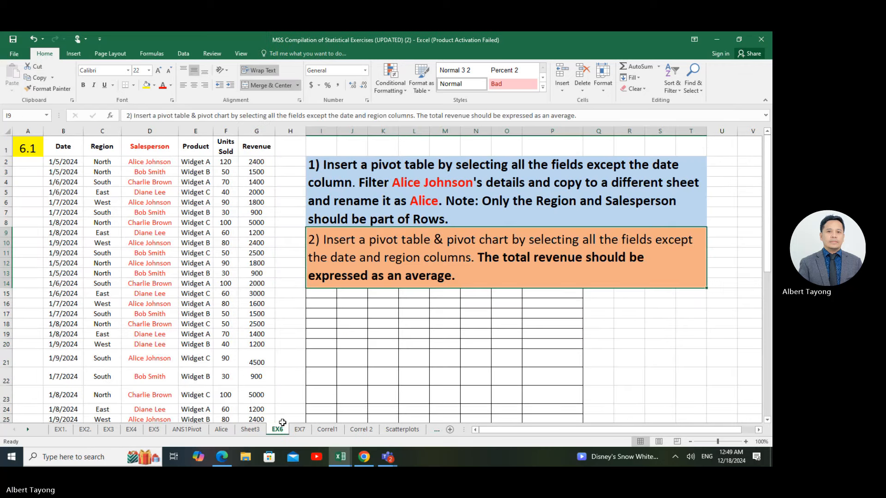
Step: Rename Sheet3, which holds the pivot chart, as ANS2Pivot
click(253, 430)
right_click(260, 430)
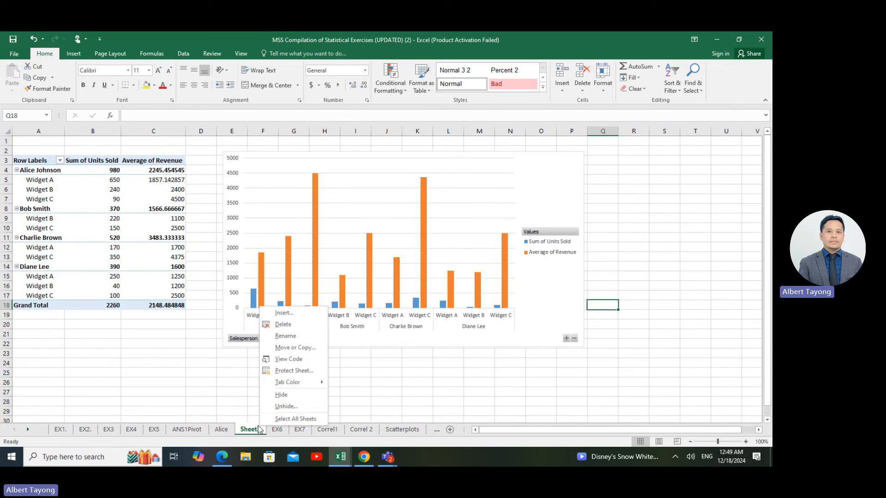
click(314, 336)
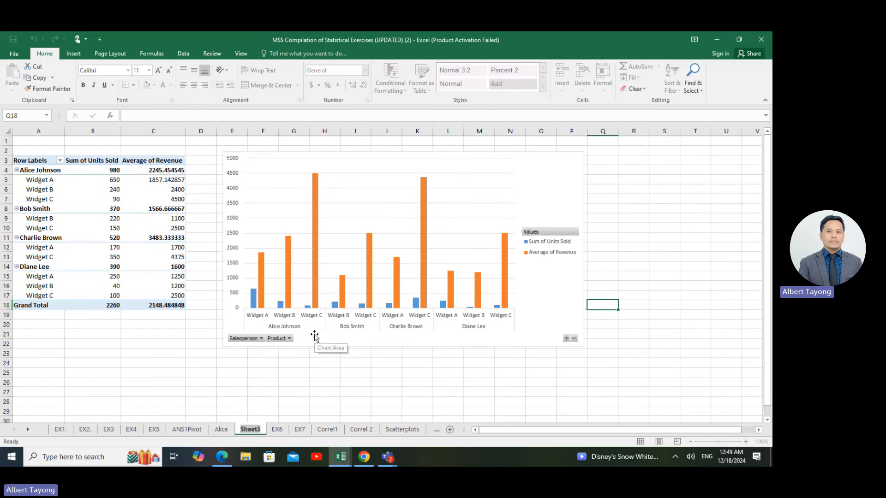
text(ANS2)
key(Return)
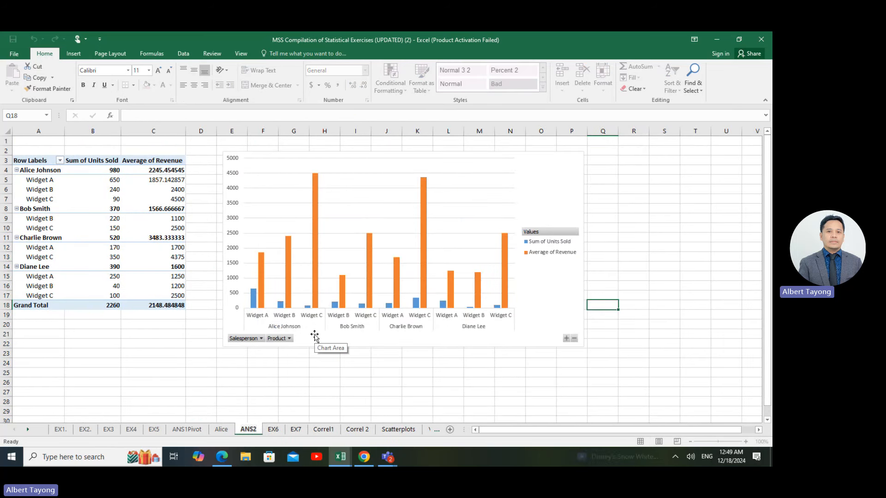
text(Pivot)
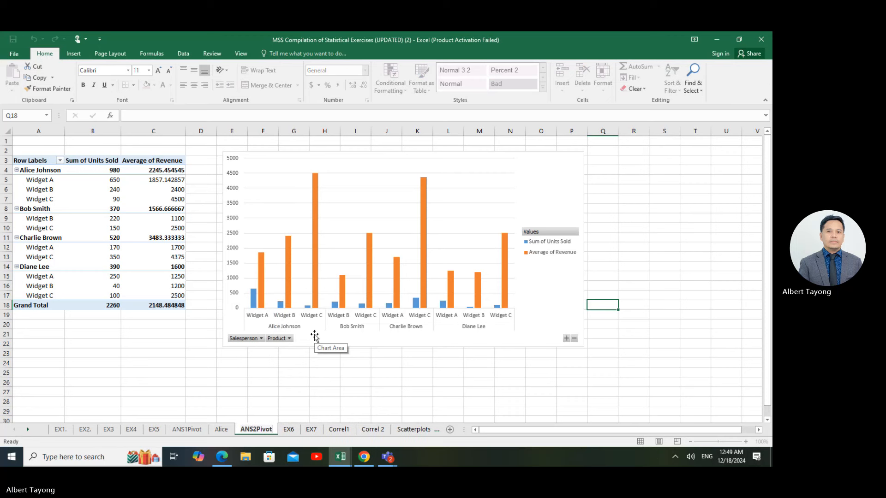
click(406, 372)
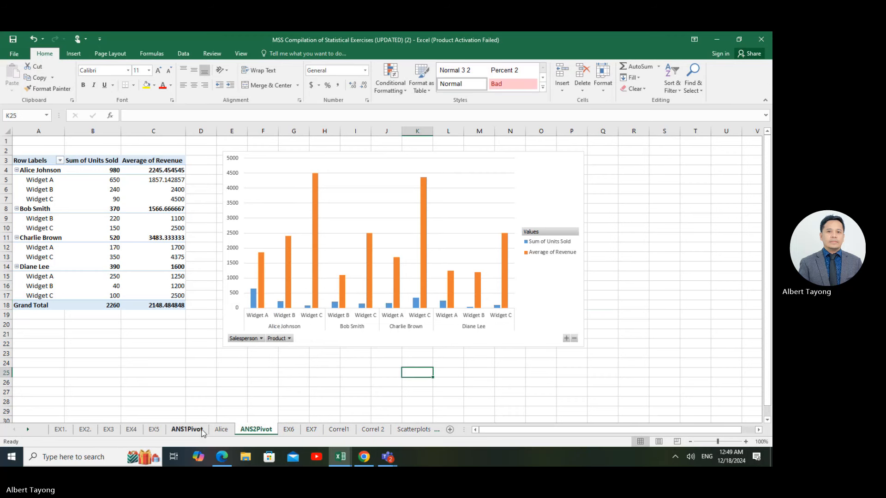
Step: Review the answer sheets ANS1Pivot, the salesperson's copied details and ANS2Pivot against both instructions on EX6
click(180, 431)
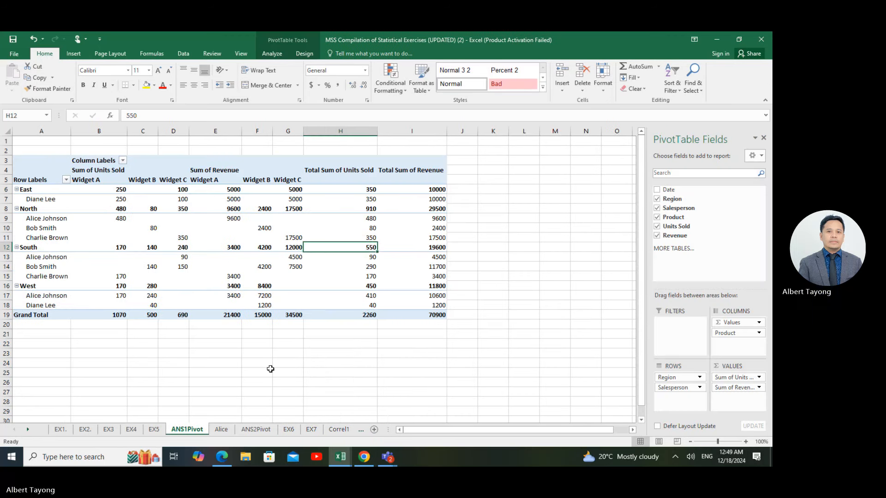
click(221, 430)
click(267, 212)
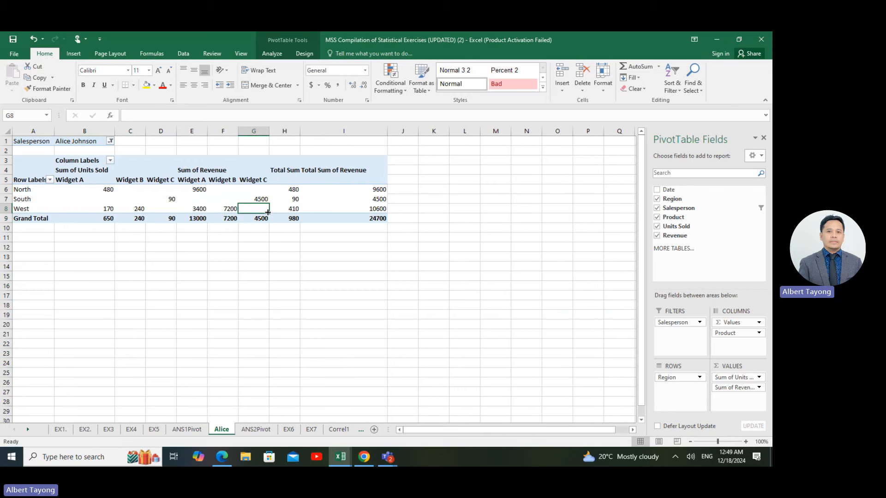
click(256, 429)
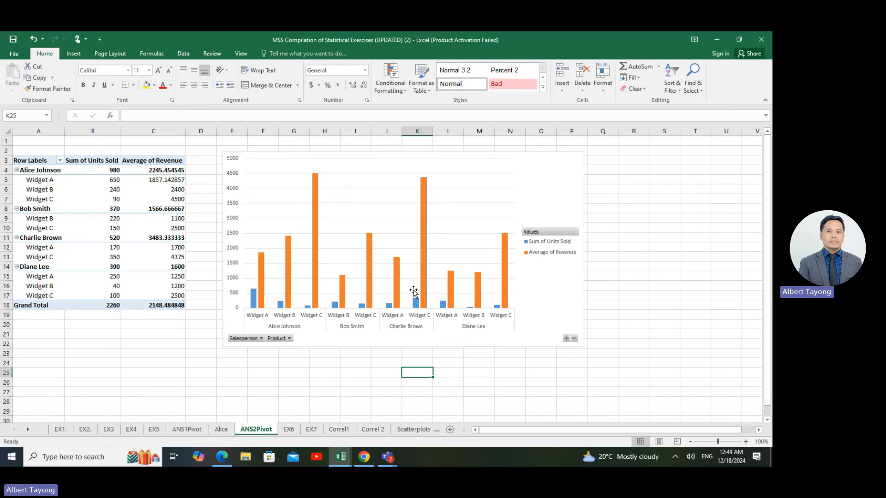
click(288, 429)
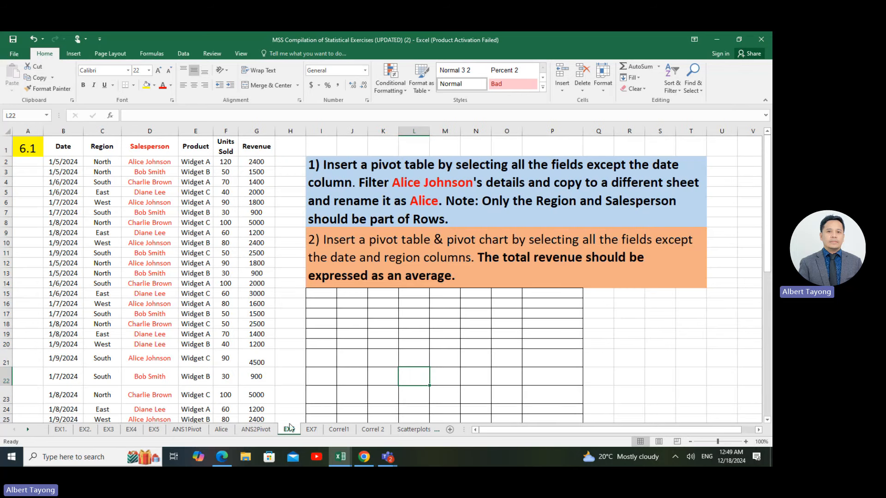
click(403, 347)
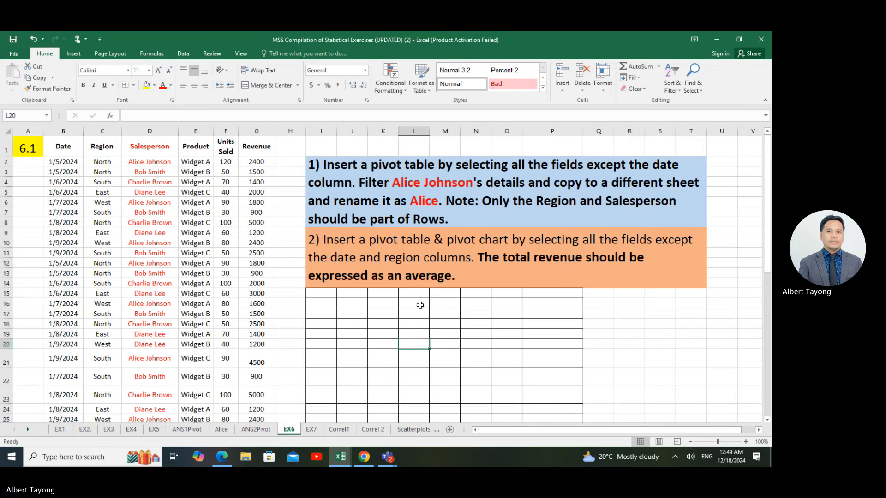
click(374, 372)
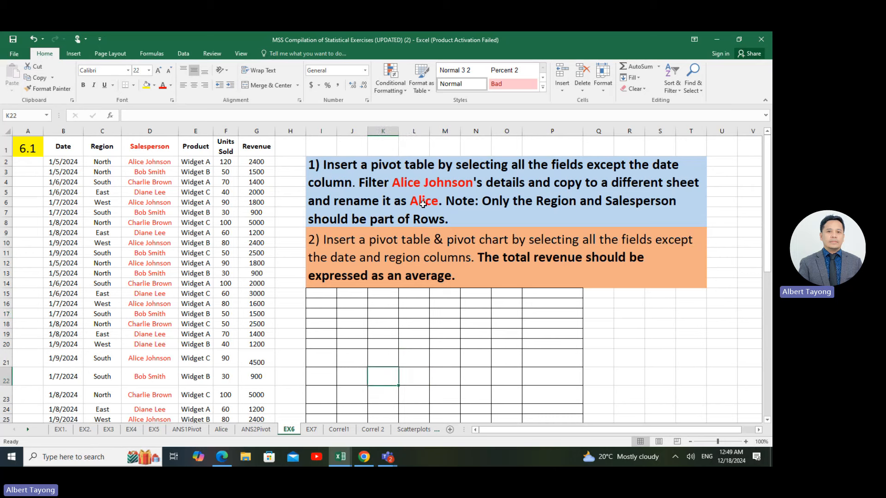
click(414, 190)
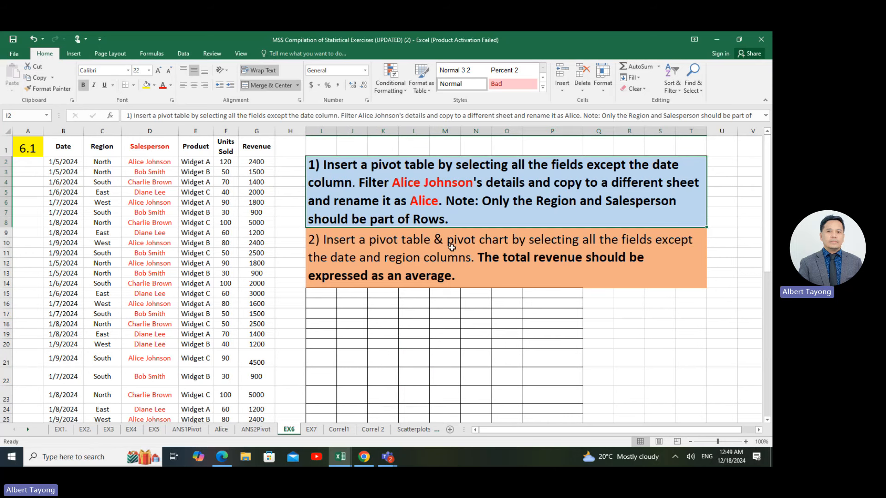
click(425, 269)
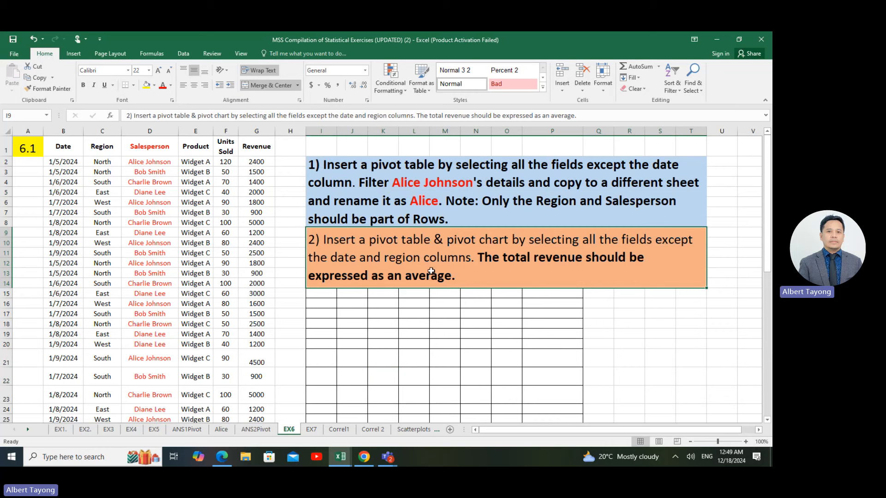
Step: Look through the questions on sheet EX7, from the sine graph to the computer virus problem
click(312, 429)
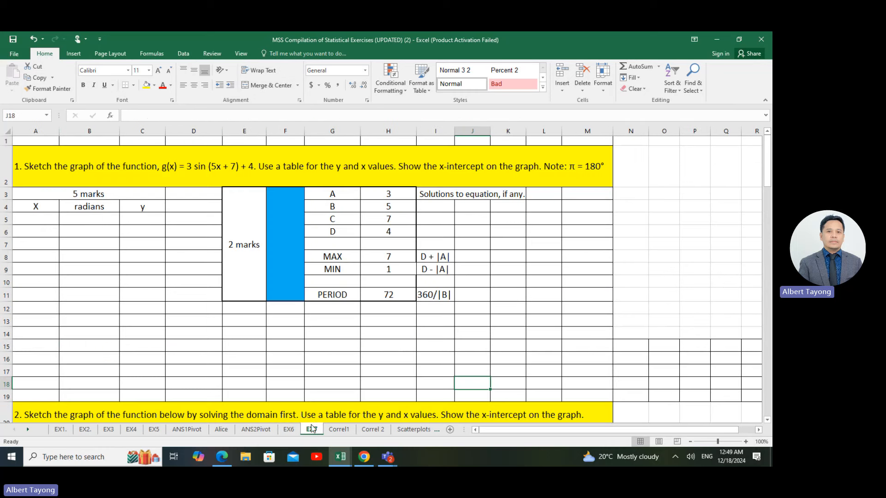
click(538, 297)
click(130, 331)
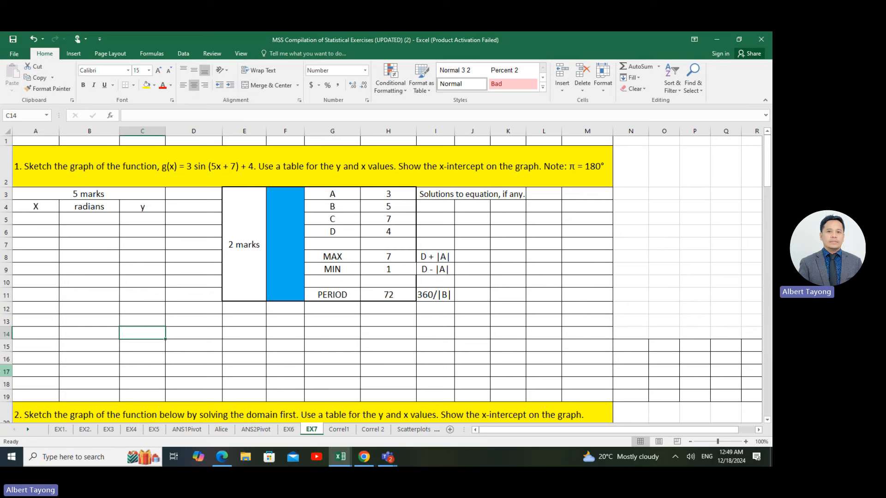
scroll(299, 323, down, 8)
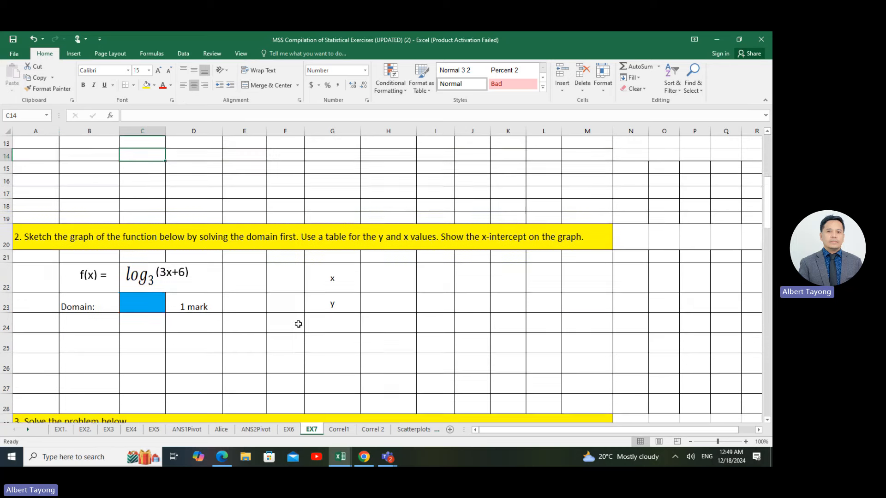
click(520, 336)
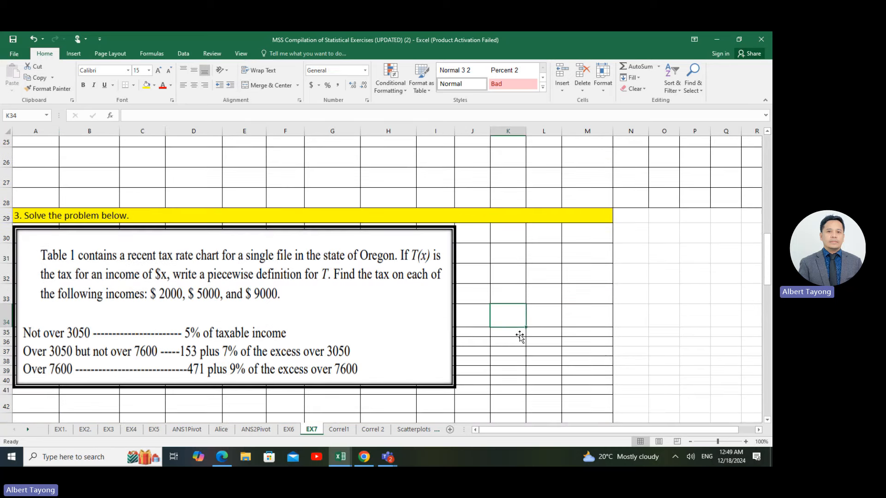
scroll(518, 338, up, 8)
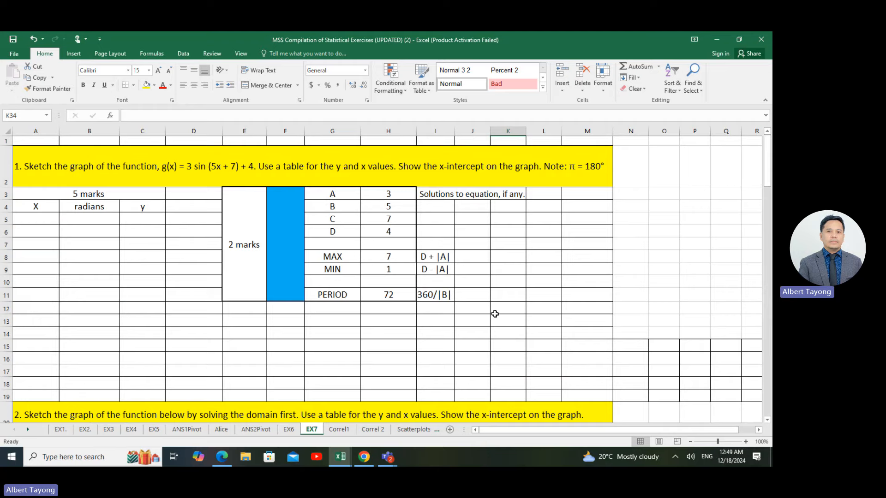
scroll(495, 314, down, 10)
scroll(494, 317, up, 5)
scroll(494, 319, down, 8)
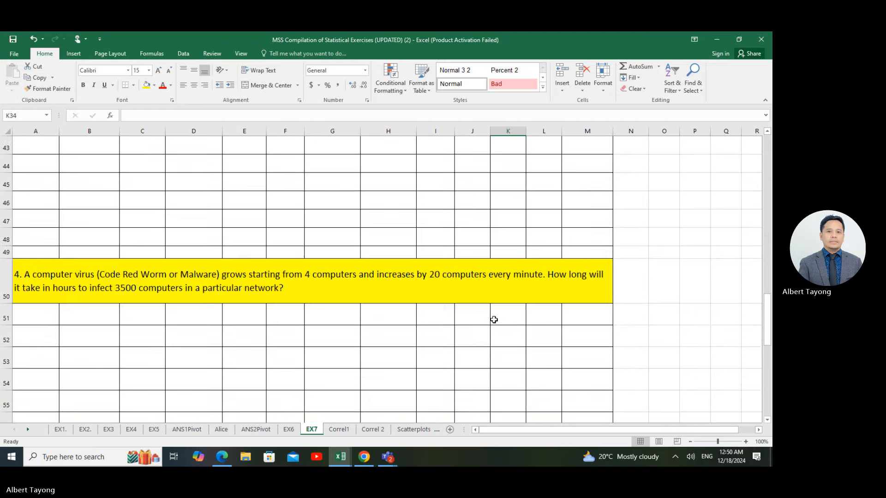
scroll(494, 320, up, 6)
Step: Read question 3 on the Oregon tax rates and question 4 on computer virus growth on EX7
click(334, 338)
click(512, 340)
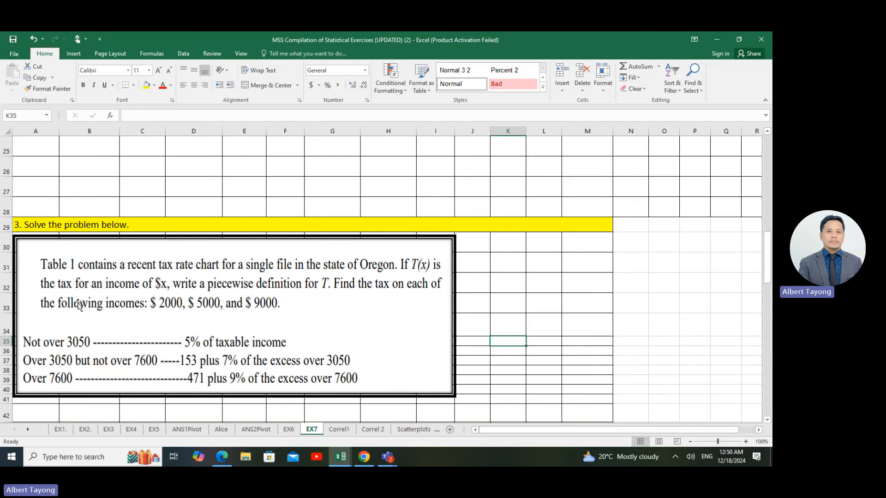
scroll(282, 351, down, 1)
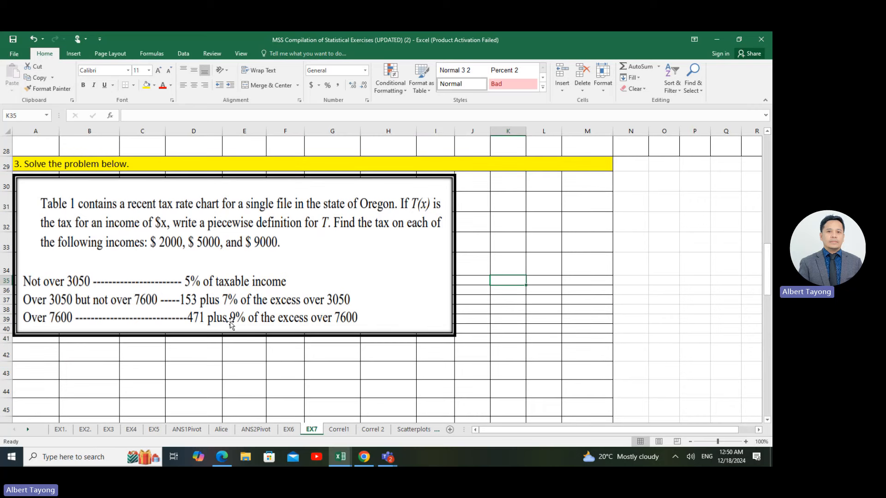
click(426, 265)
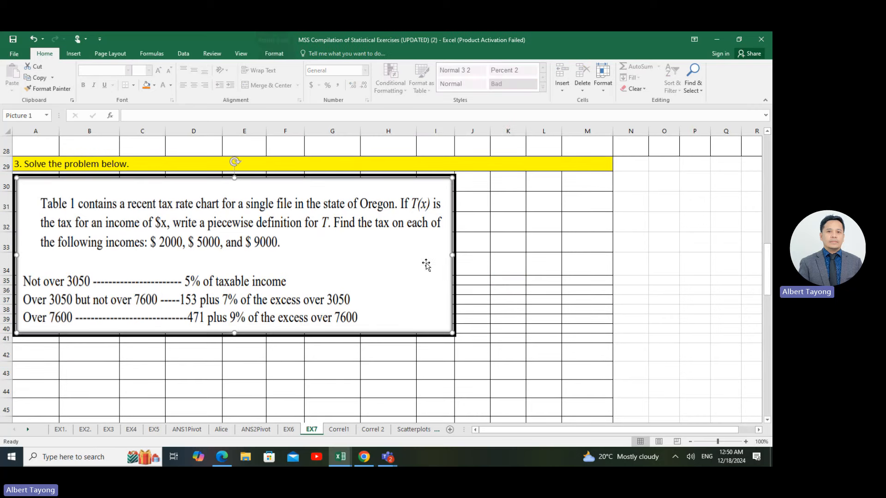
key(Escape)
scroll(238, 279, down, 5)
click(231, 298)
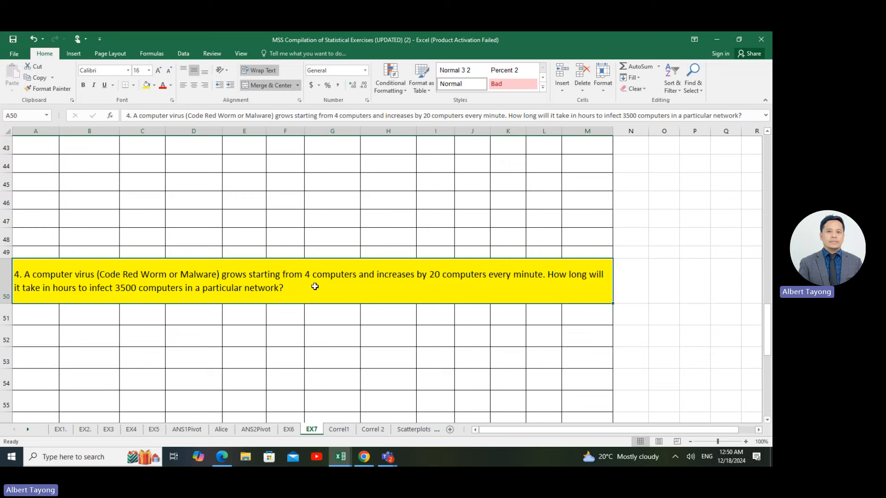
click(192, 306)
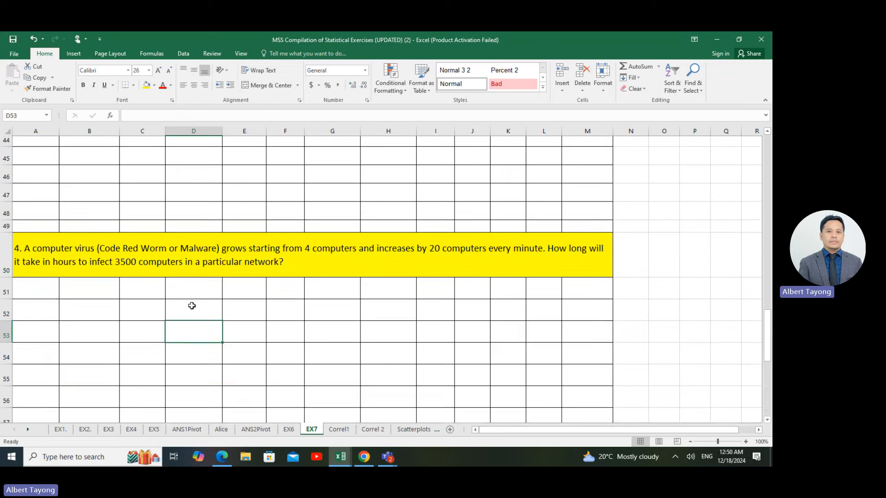
Step: Examine question 1's sine function on EX7 and its coefficients A to D in H3:H6
scroll(235, 305, up, 13)
scroll(236, 302, up, 1)
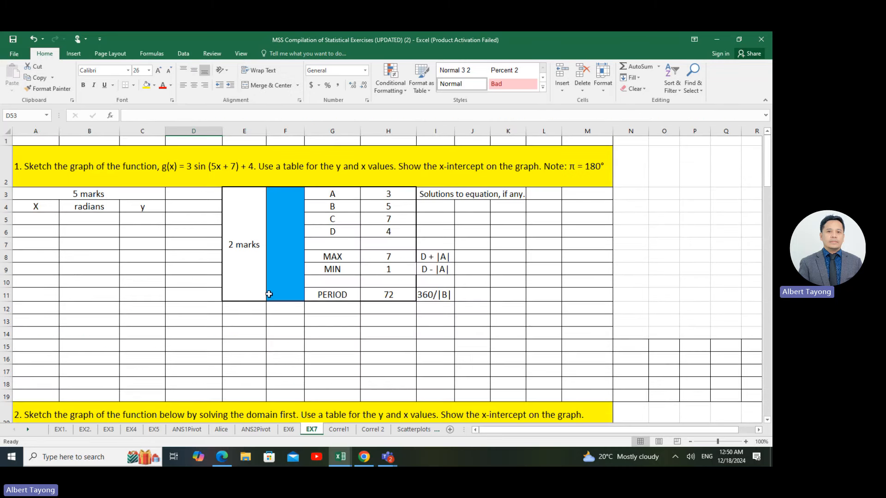
click(551, 283)
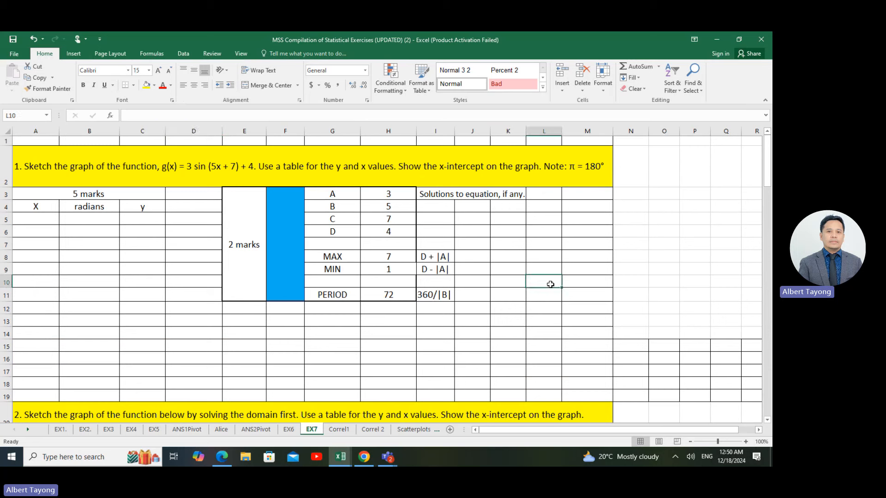
click(458, 269)
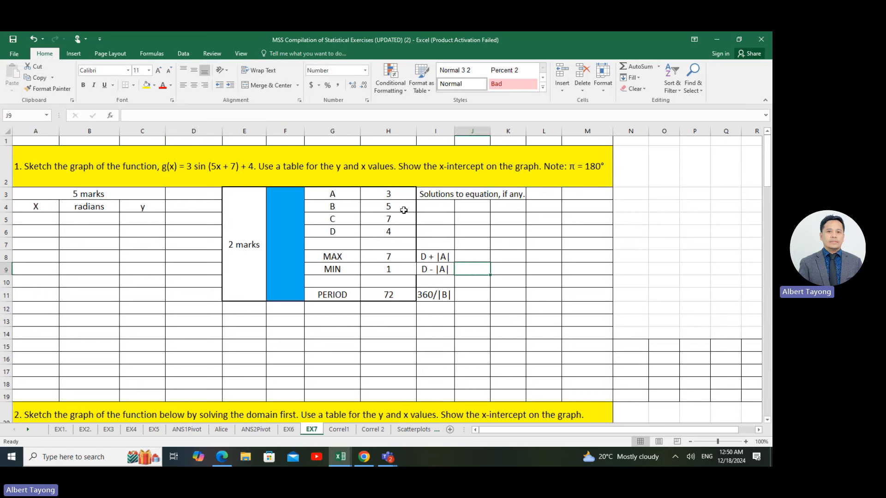
drag(398, 194, 396, 232)
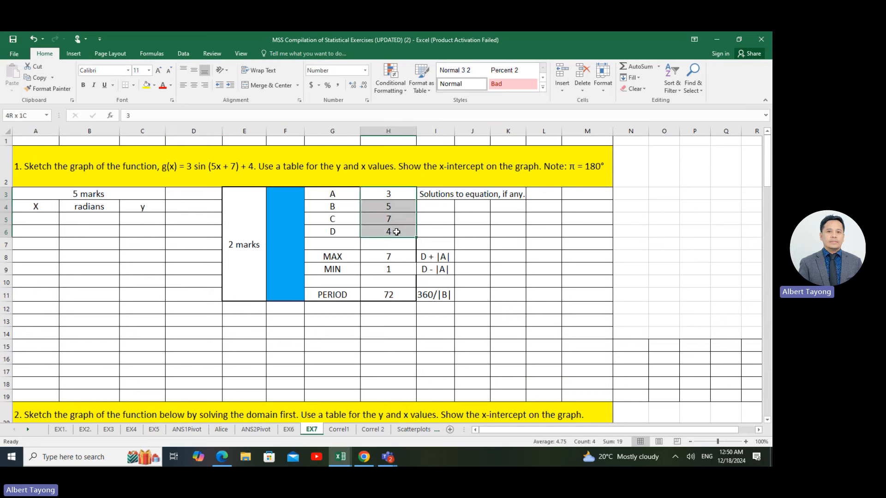
click(463, 234)
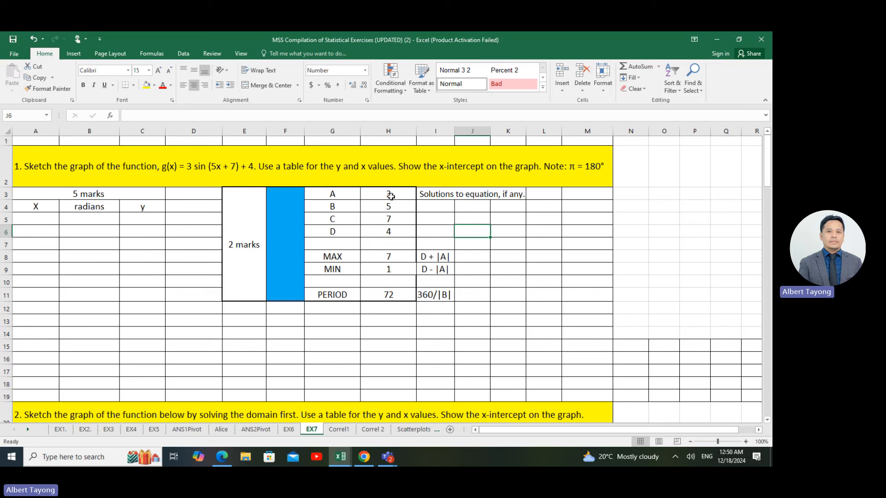
drag(391, 194, 390, 231)
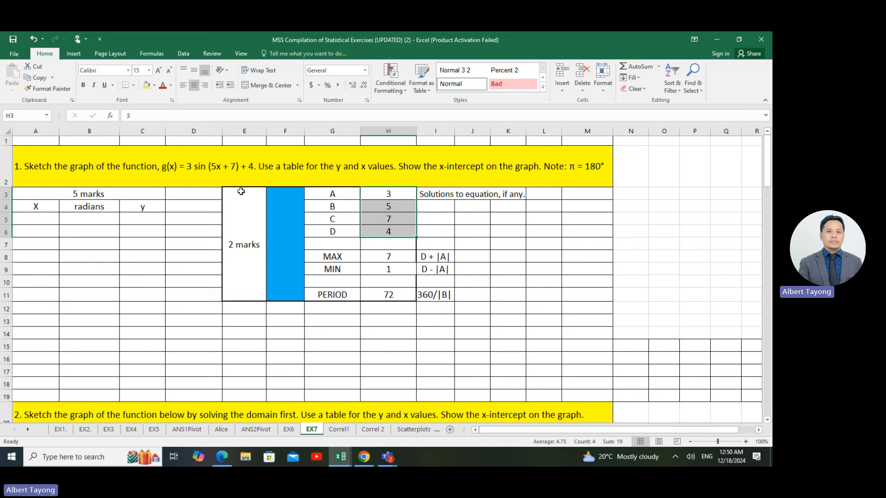
click(393, 221)
click(393, 221)
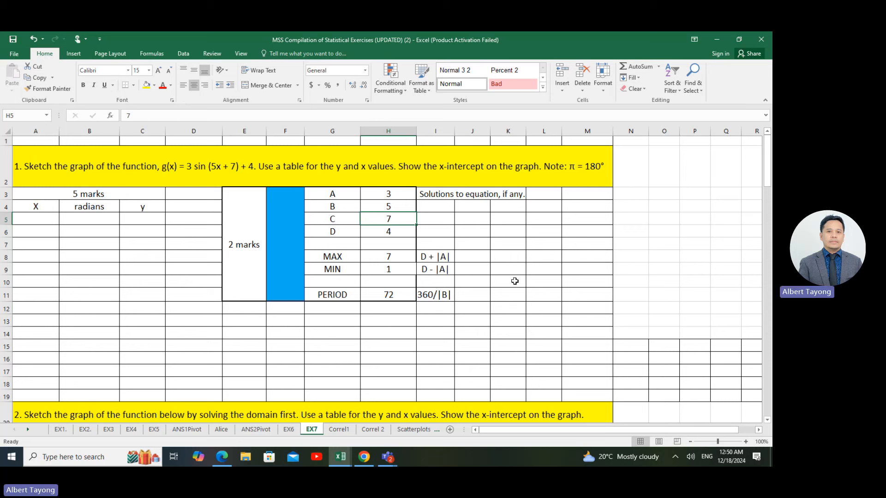
Step: Enter the general sine form y=Asin(BX+C)+D as a text note in cell N7 of EX7
click(634, 246)
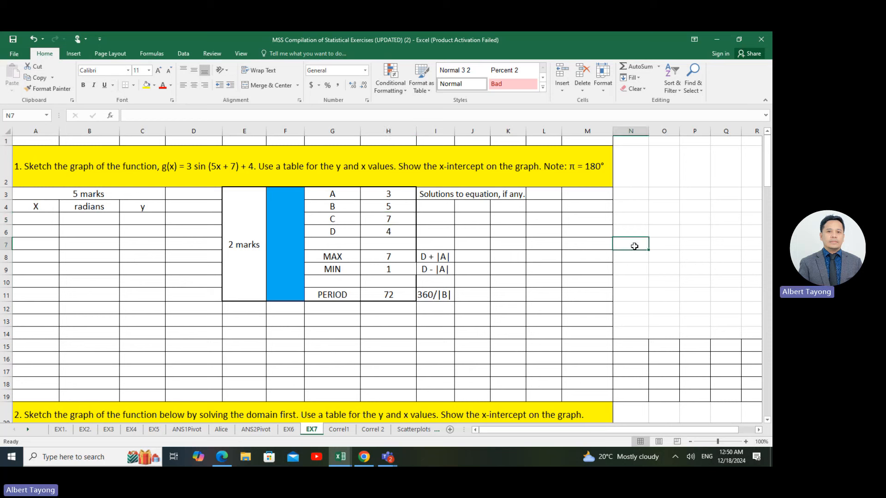
text(y=)
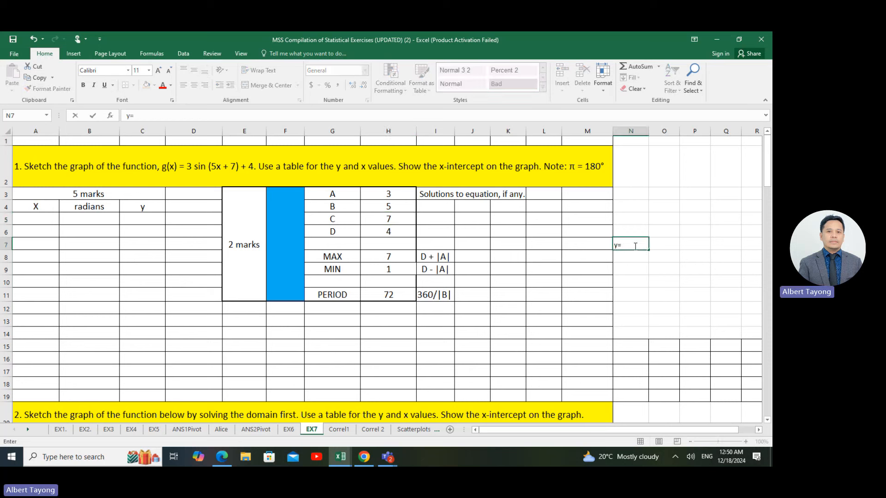
text(A)
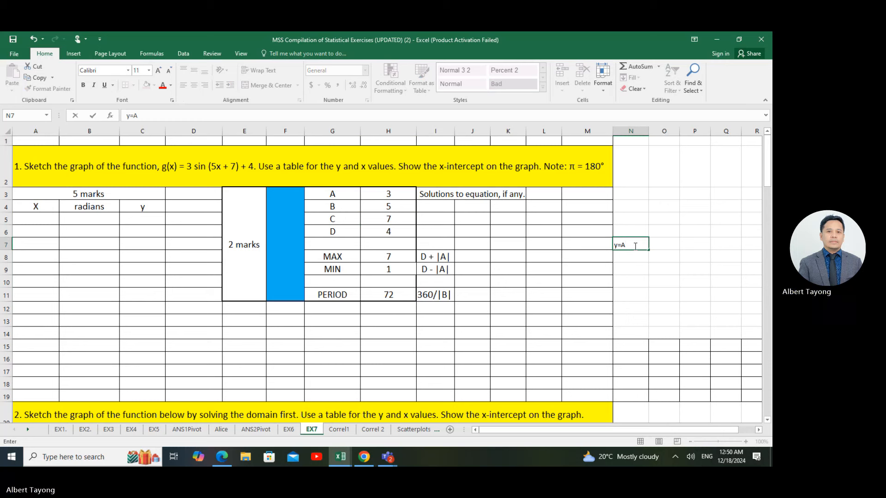
text(sin(BX+C)+D)
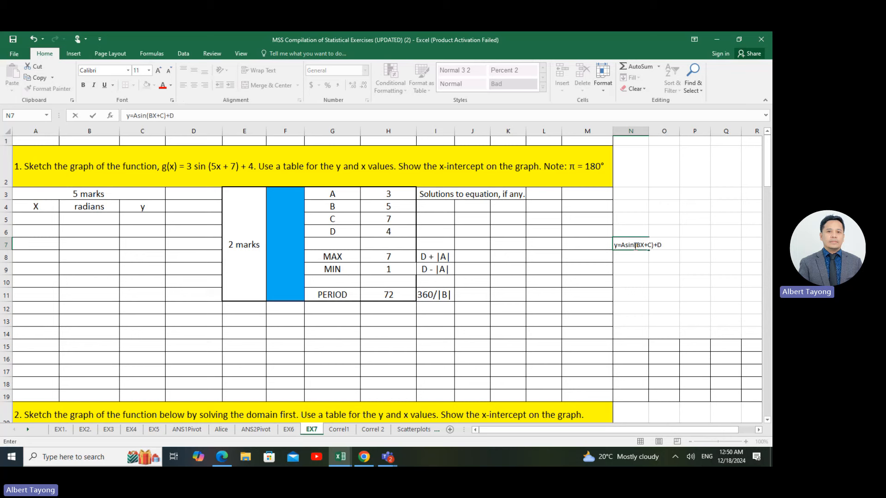
click(664, 281)
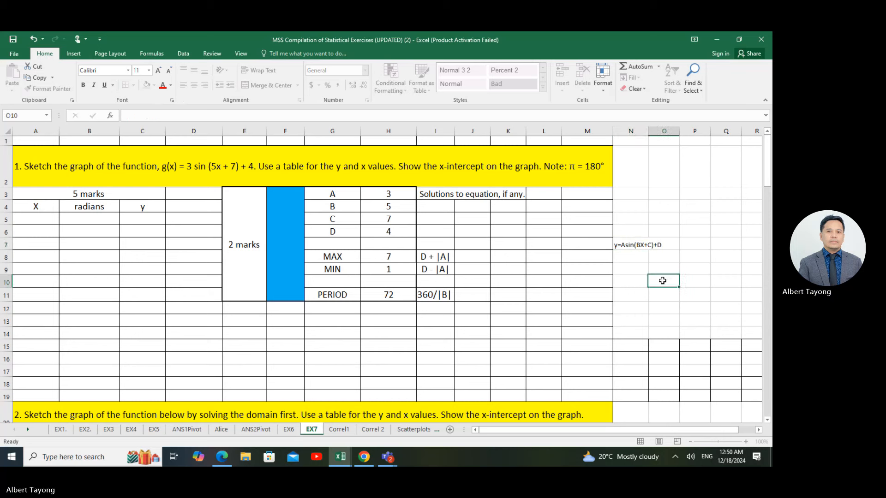
Step: Enlarge the font of the general sine formula in N7
click(637, 247)
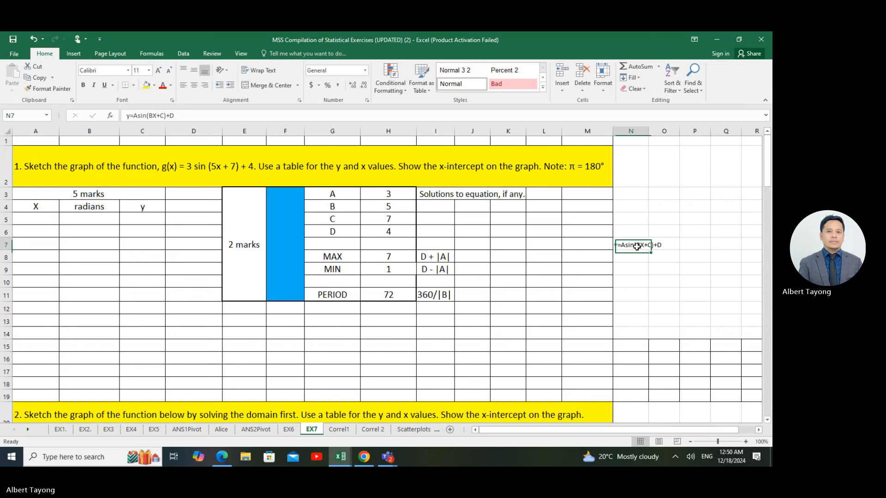
click(148, 70)
click(141, 193)
key(Down)
key(Down)
key(Down)
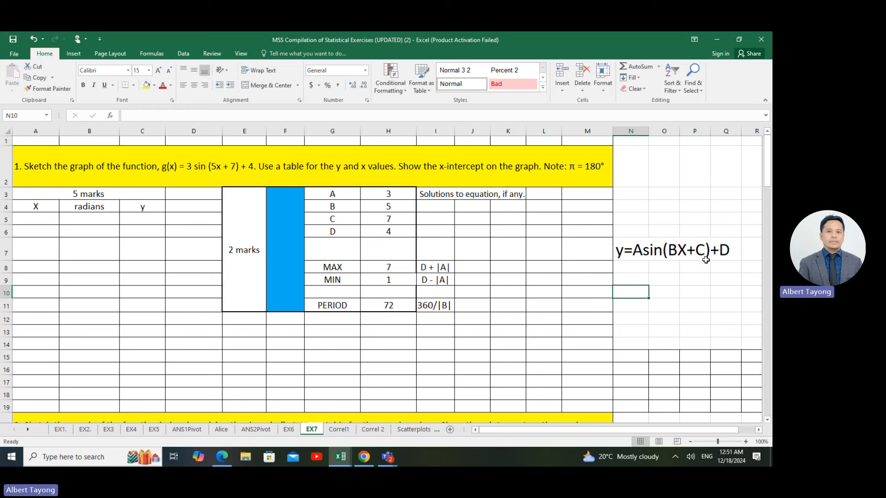
Step: Draw a short arrow above the general sine formula in N7, pointing down to its C term
click(682, 304)
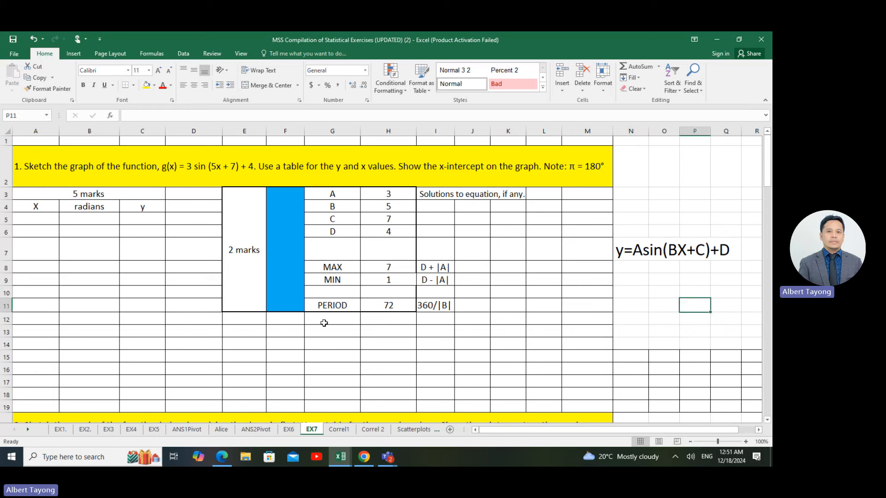
click(73, 54)
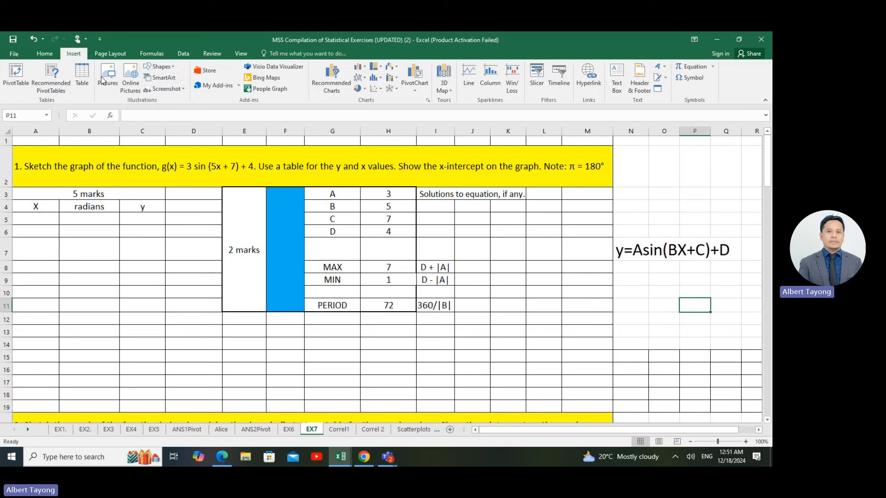
click(159, 67)
click(158, 112)
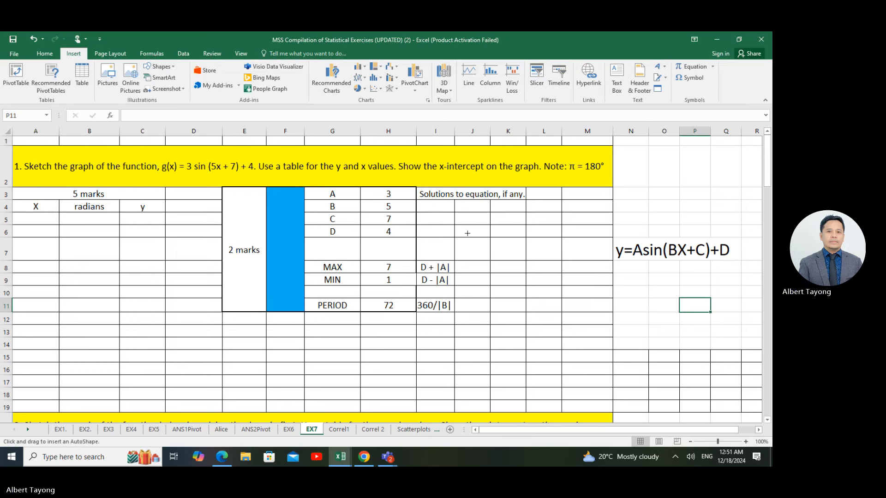
drag(699, 199, 706, 241)
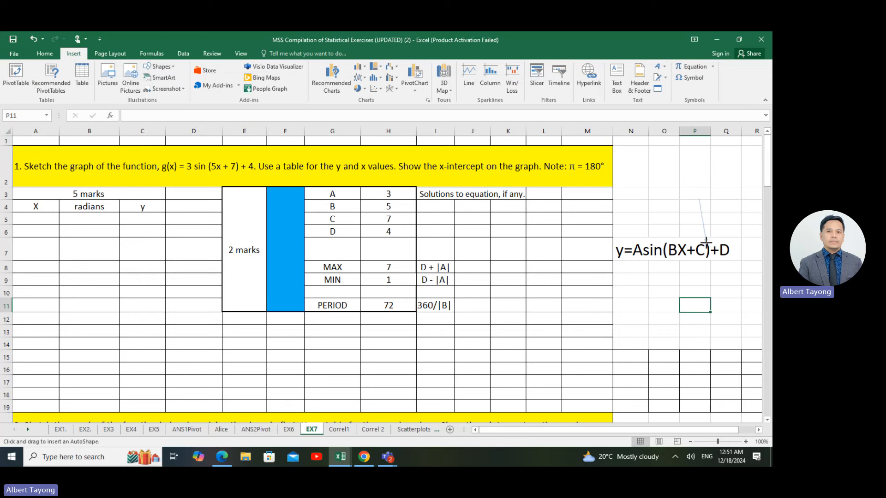
click(706, 309)
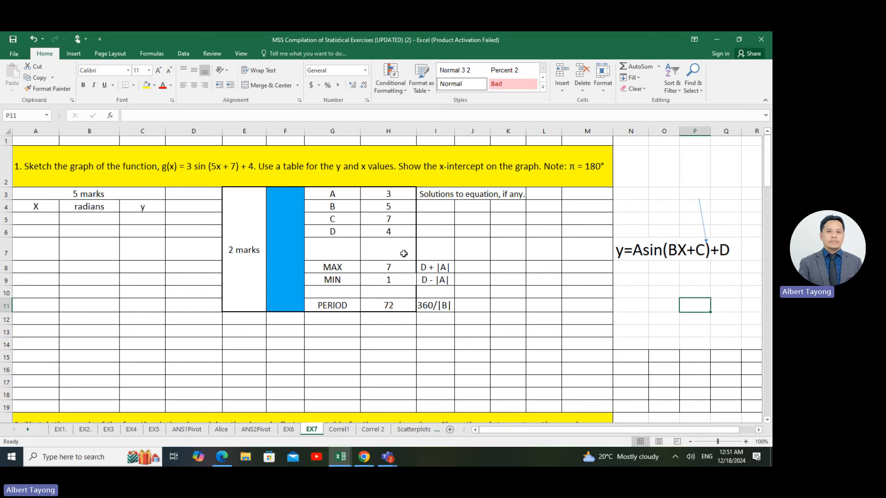
Step: Compare the coefficients A to D in H3:H6 with the terms of the general sine formula in N7
drag(395, 194, 390, 231)
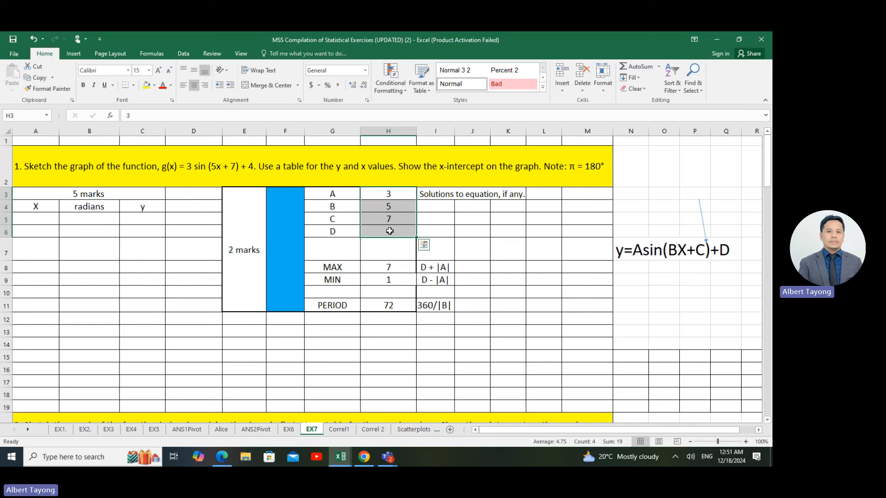
click(584, 330)
click(675, 263)
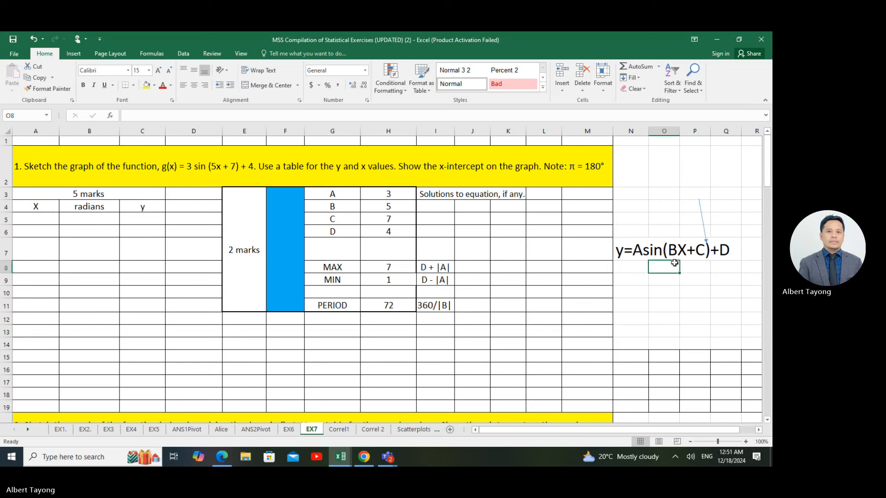
drag(640, 251, 738, 252)
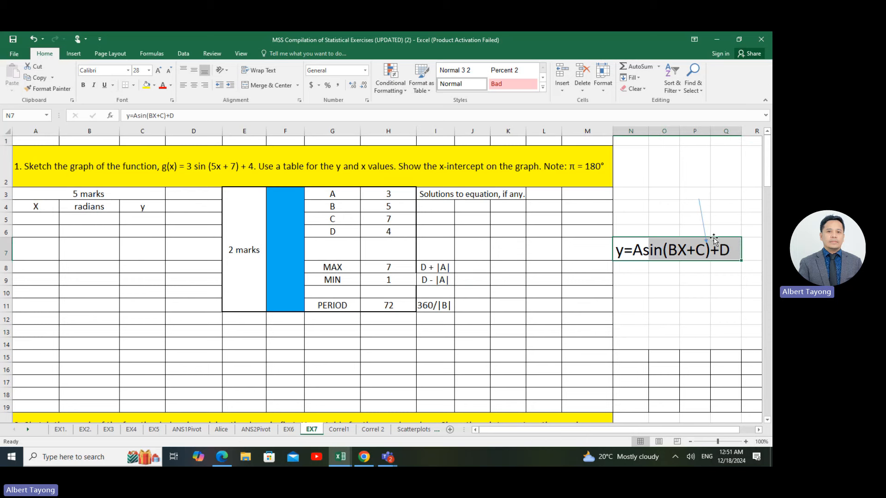
click(702, 224)
drag(632, 253, 722, 253)
click(693, 306)
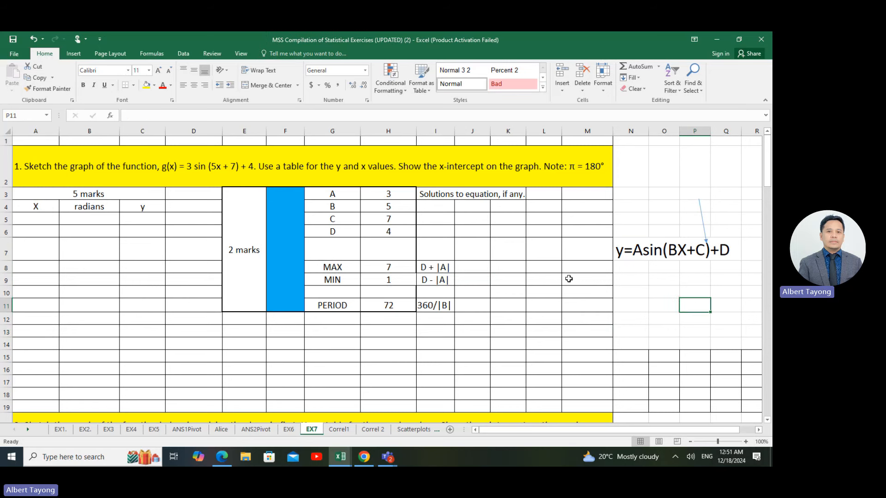
click(485, 308)
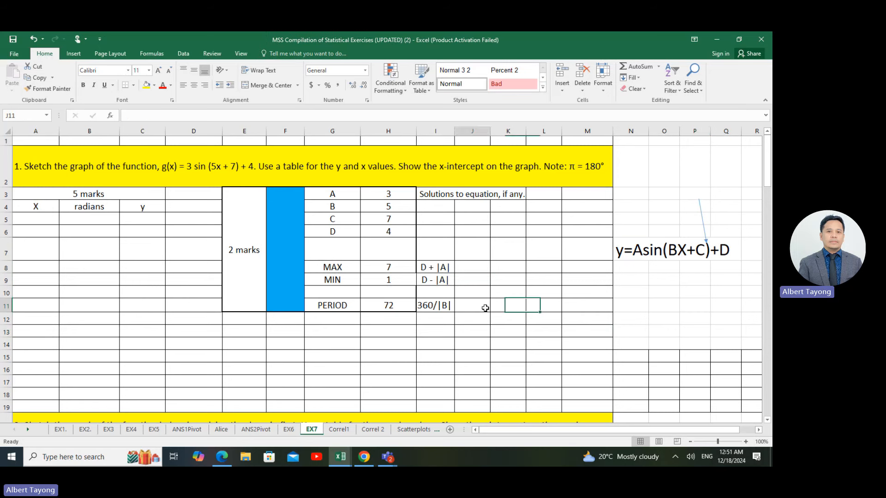
click(496, 343)
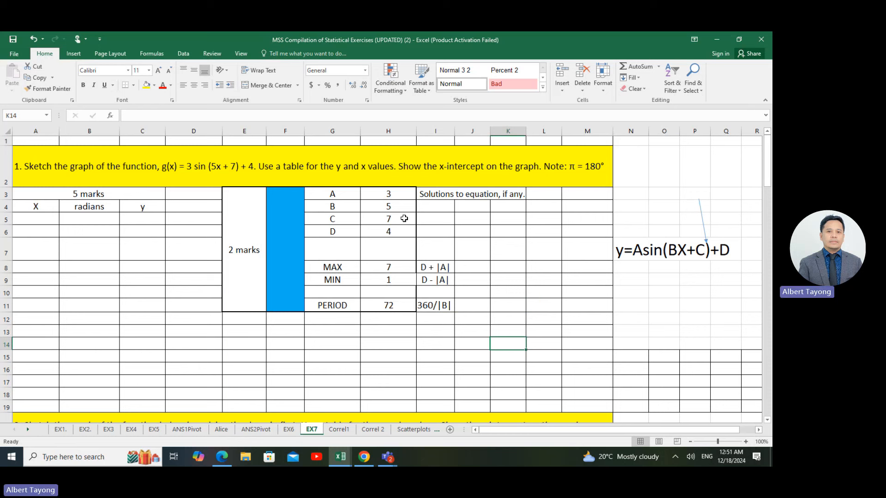
Step: Examine how the MAX, MIN and PERIOD cells in H8:H11 are derived from coefficients A, B and D
click(390, 197)
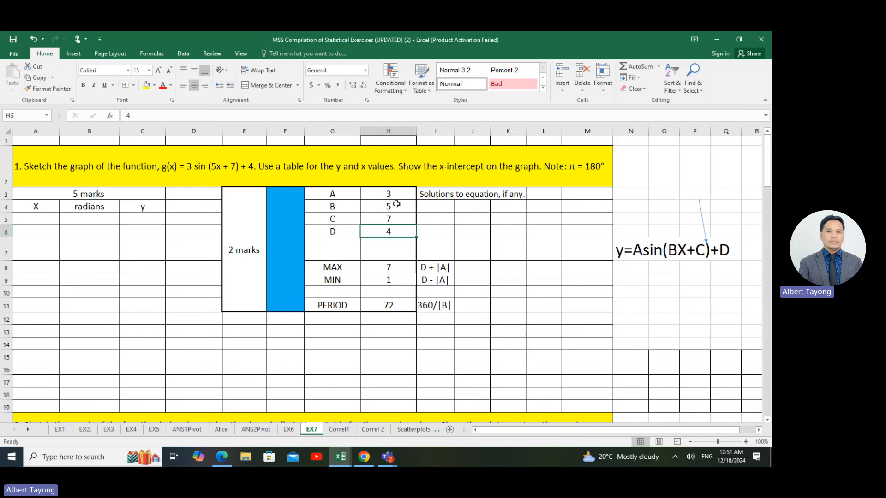
click(385, 272)
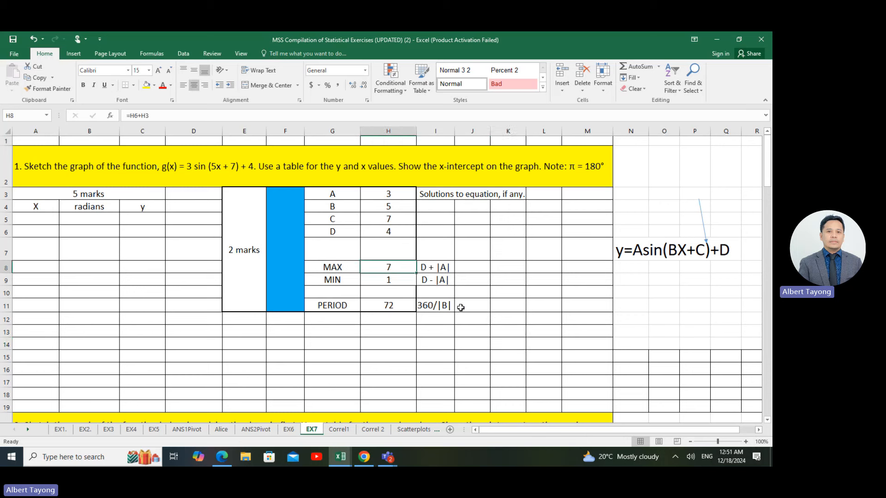
click(503, 320)
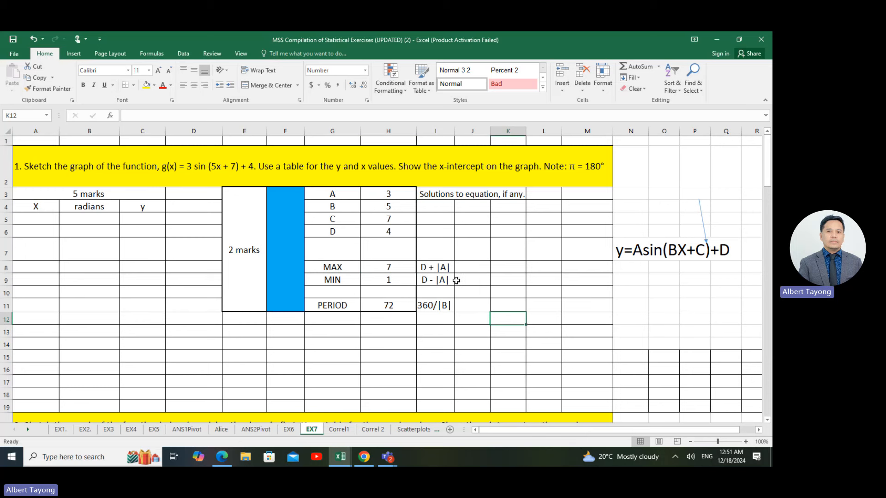
click(378, 195)
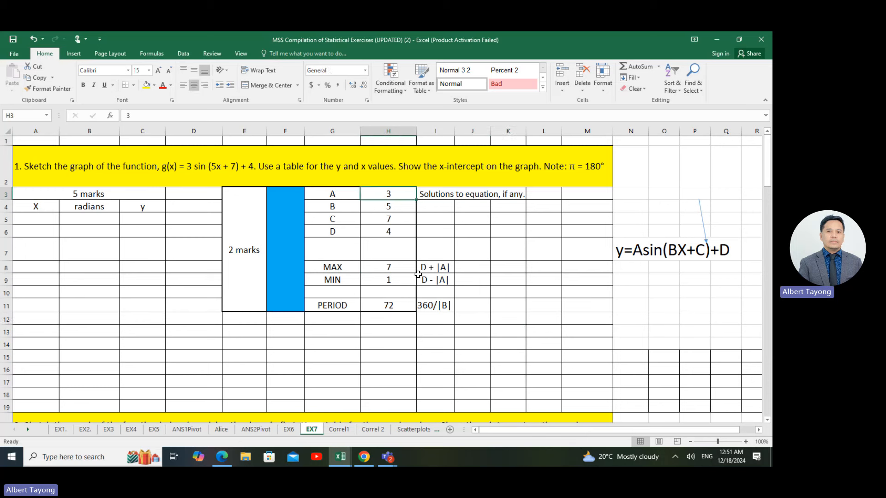
click(391, 234)
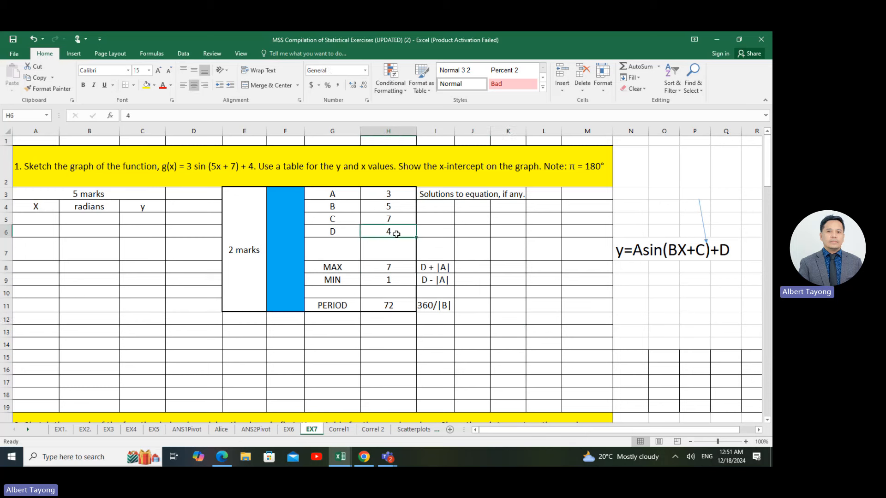
click(398, 197)
click(391, 282)
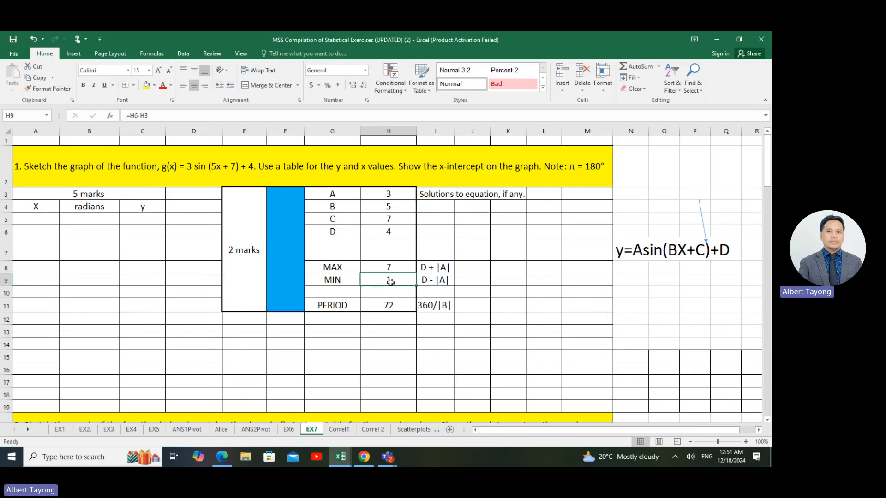
click(396, 309)
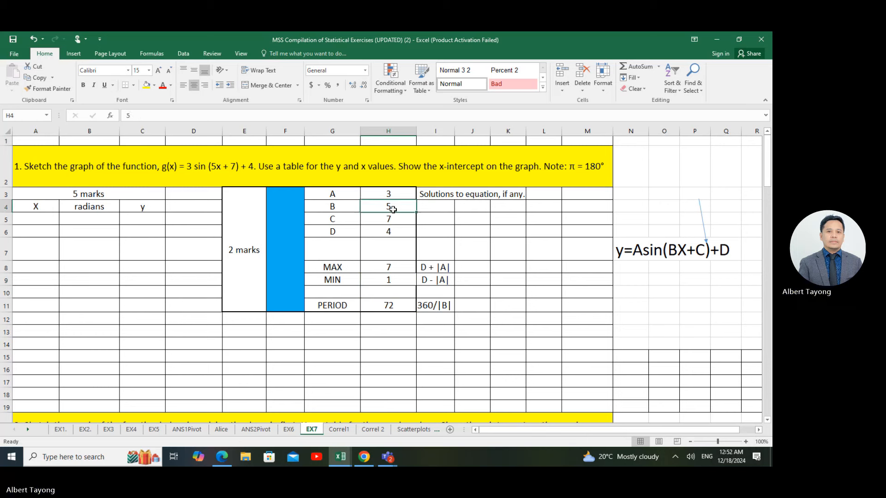
click(503, 296)
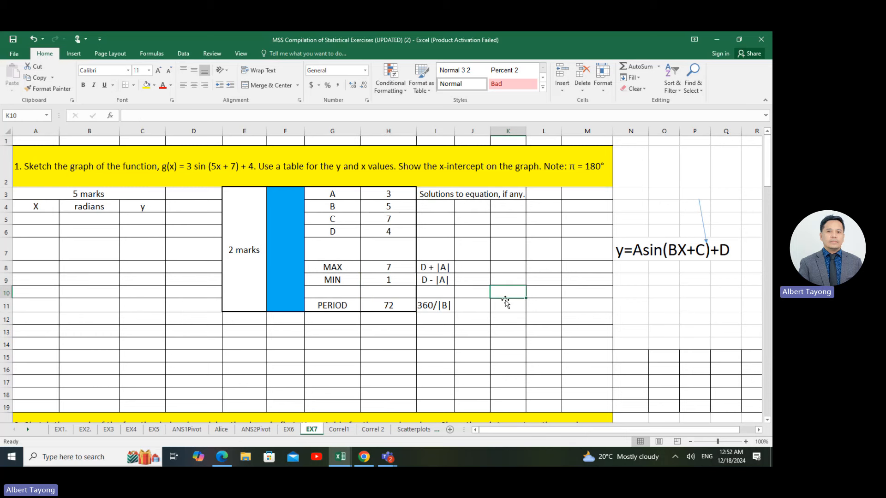
click(388, 207)
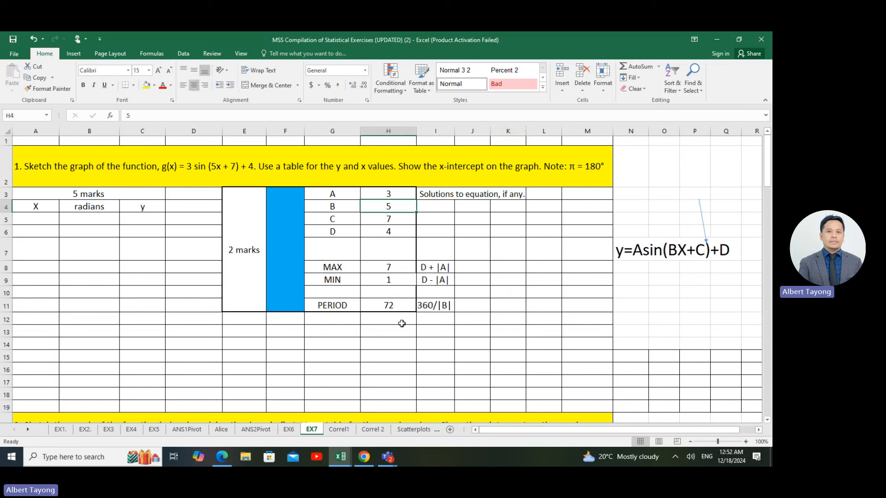
click(400, 194)
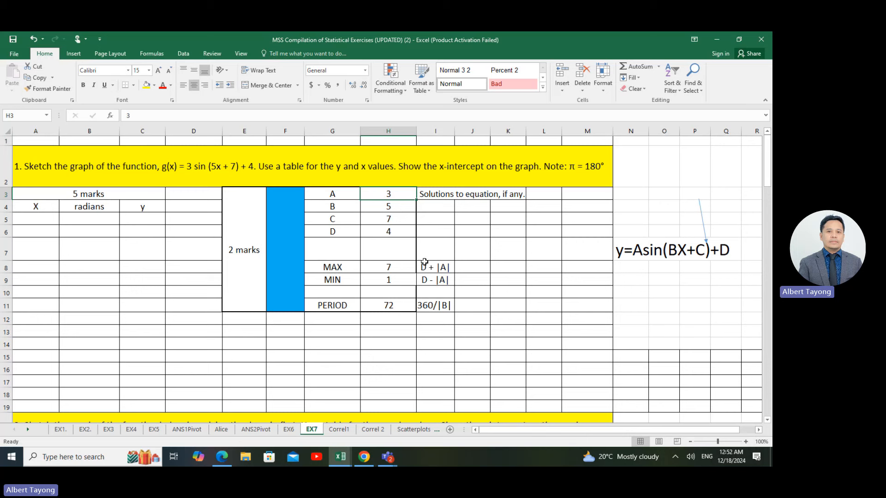
click(516, 272)
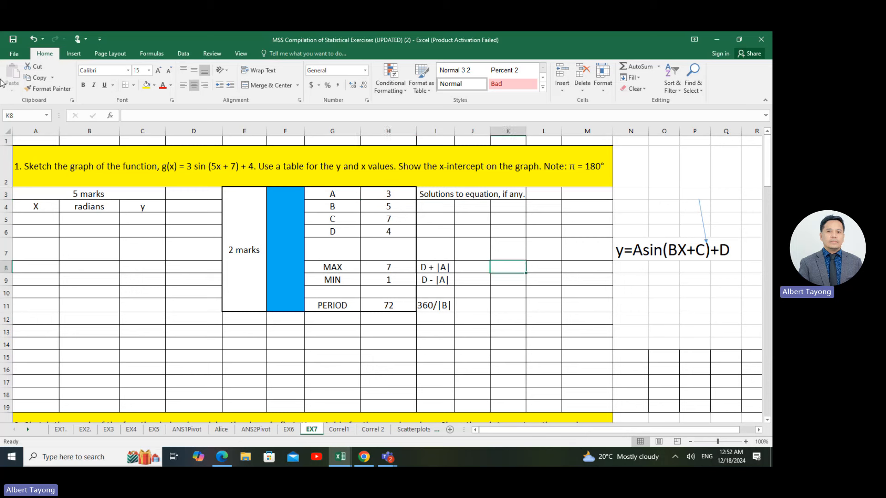
Step: Change the font colour of coefficient C's value in H5 to red
click(466, 251)
click(392, 220)
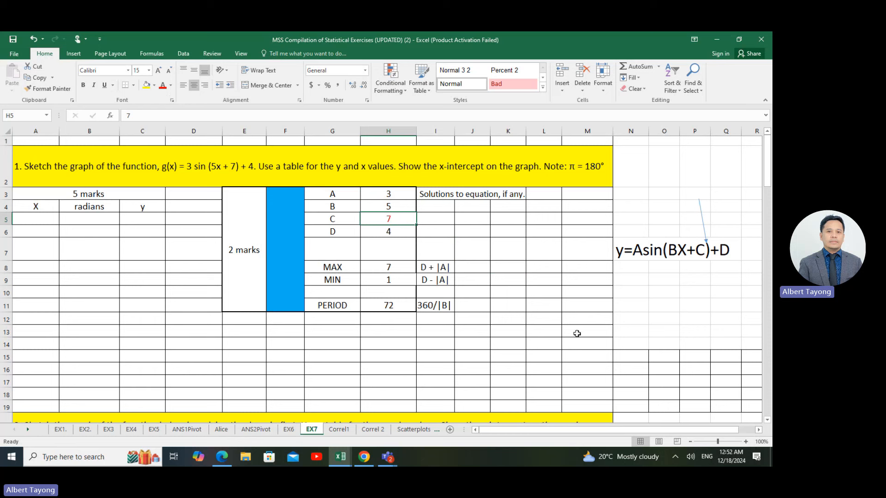
click(556, 267)
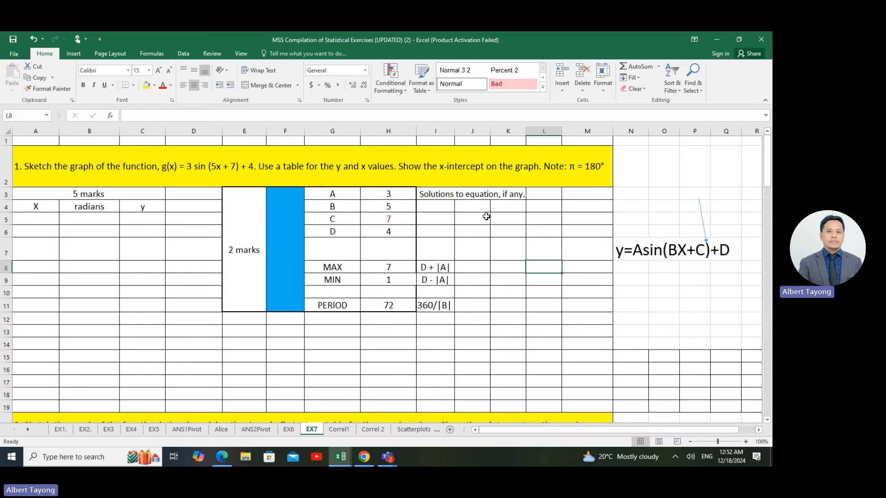
Step: Review the empty X and radians columns from row 5 down, the coefficients in H3:H6, and the MAX and MIN cells
drag(481, 205, 568, 346)
click(508, 319)
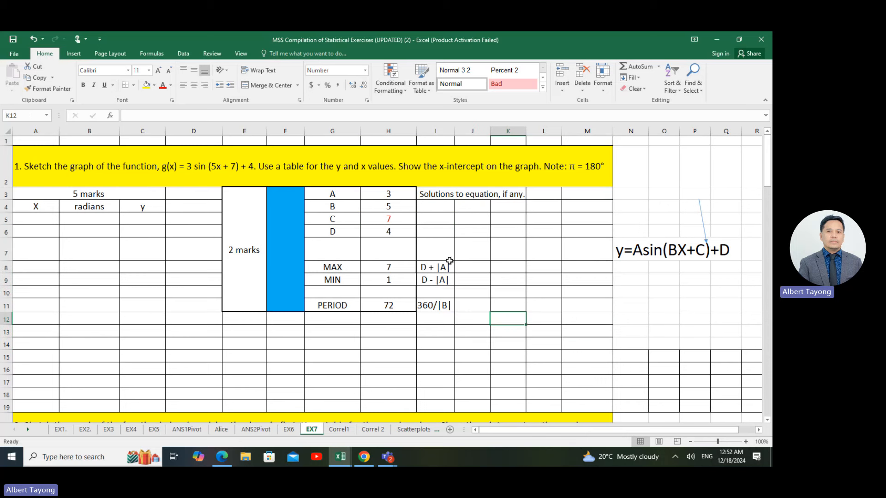
click(392, 220)
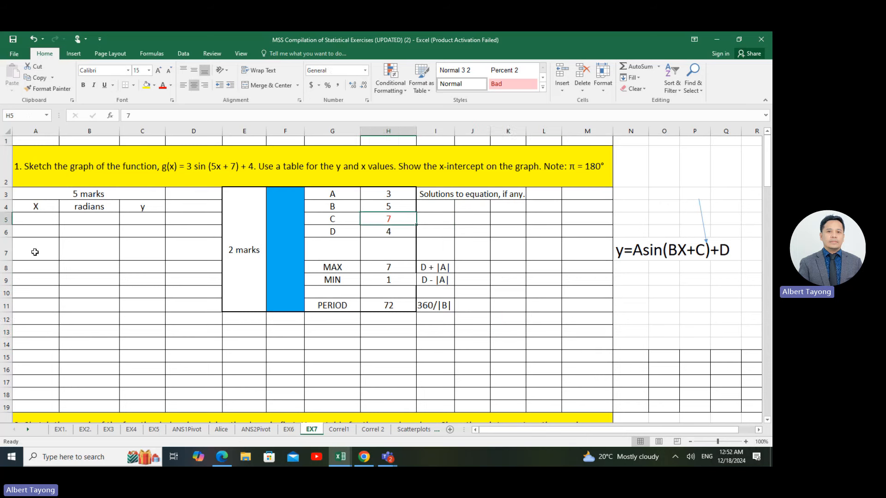
click(28, 224)
drag(47, 219, 93, 340)
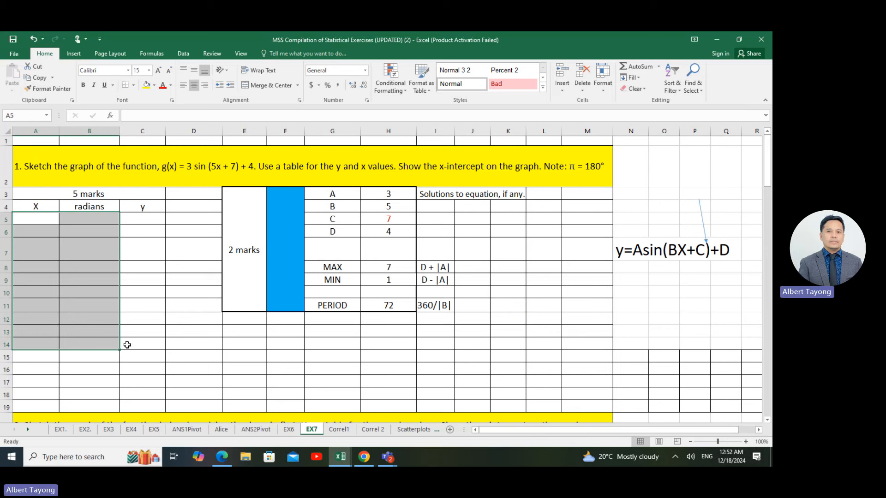
click(386, 268)
click(510, 334)
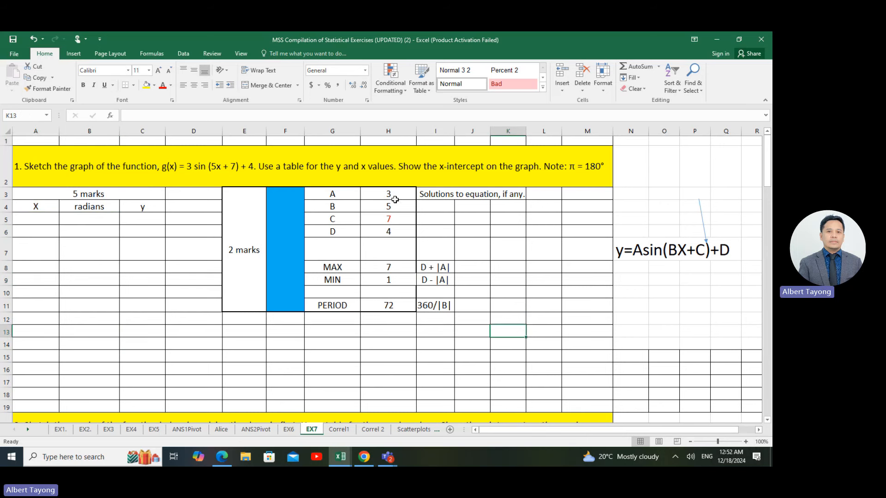
drag(392, 191, 391, 230)
click(392, 221)
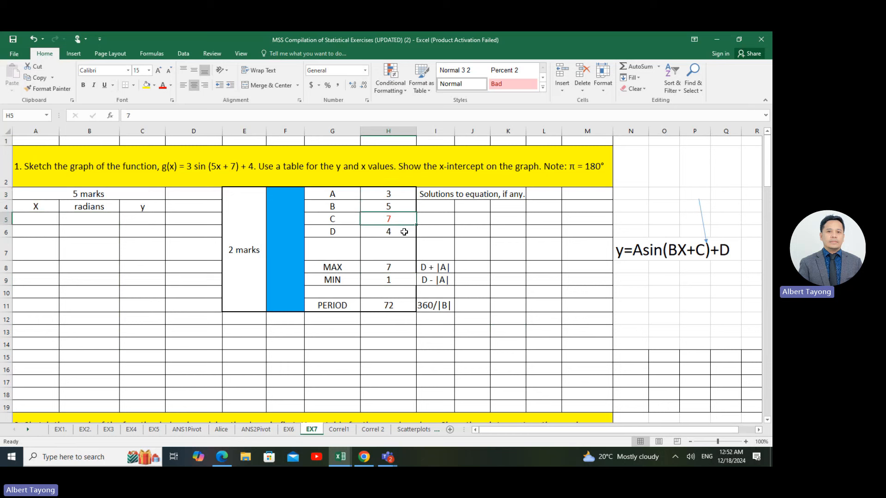
click(522, 317)
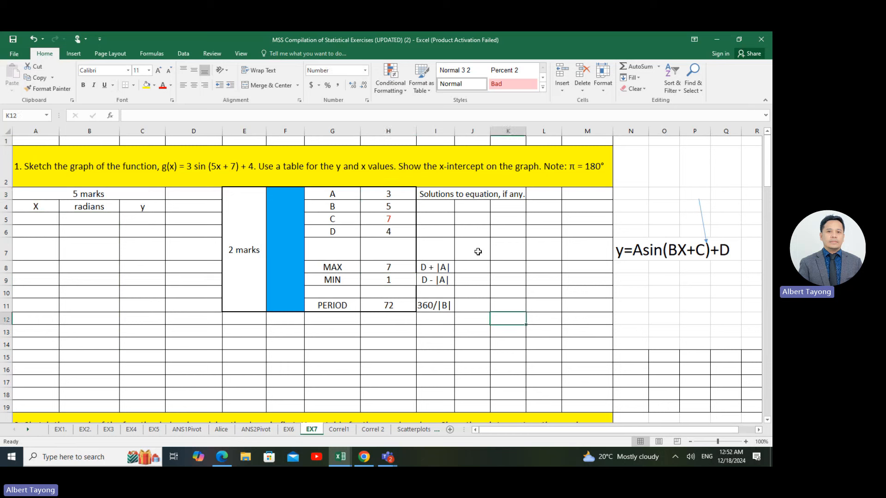
click(389, 281)
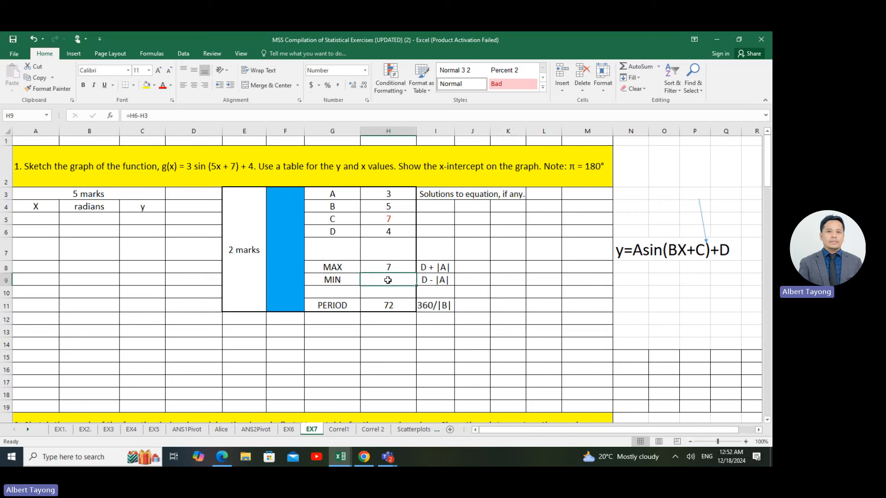
click(437, 342)
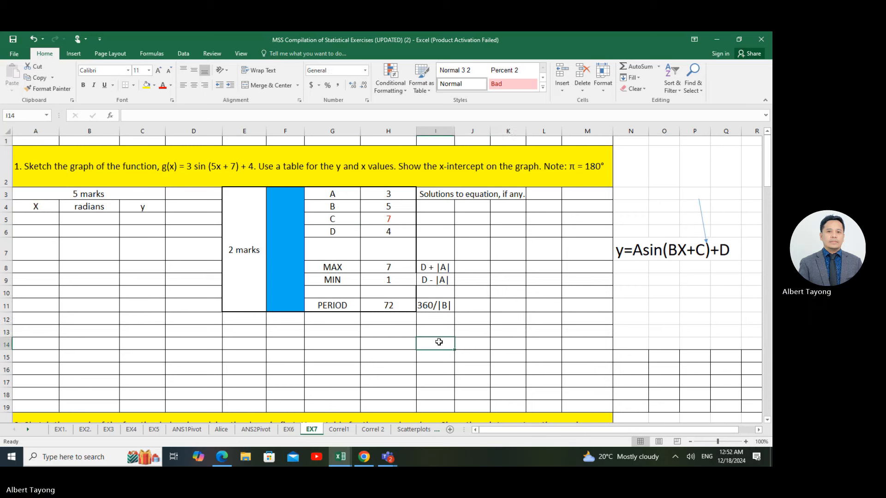
click(470, 331)
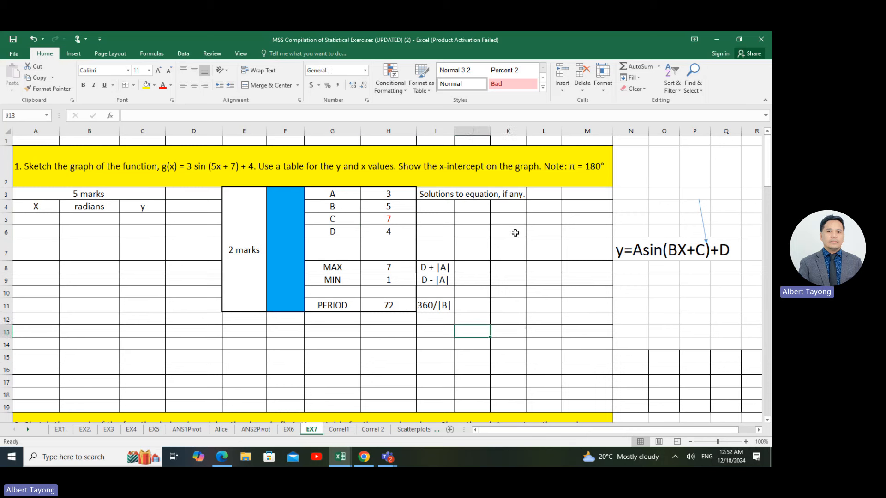
Step: Enter 7 in cell K5 beside the coefficient table
click(500, 220)
text(7)
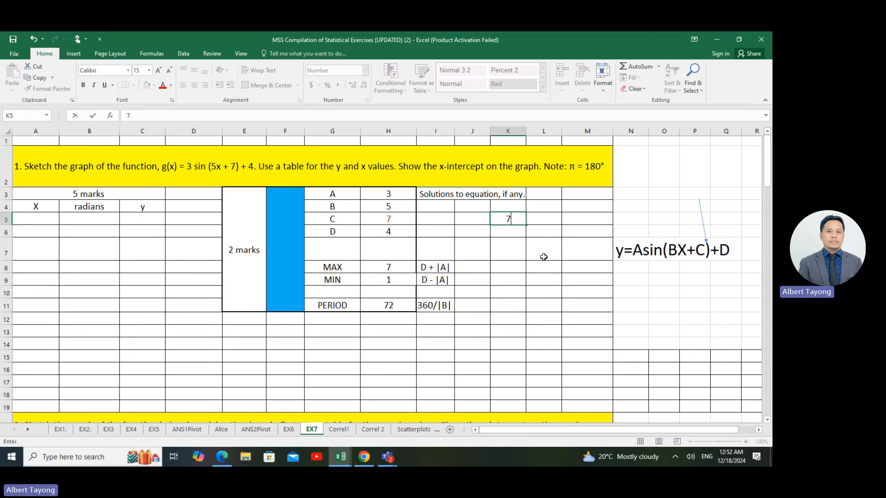
click(543, 280)
click(515, 219)
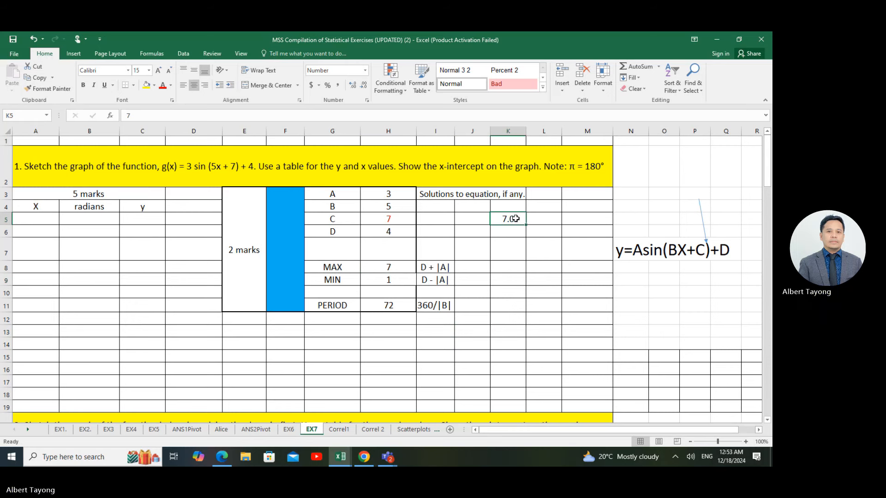
Step: Write the equation 7=3sin(5x+7)+4 in cell K5 under the solutions heading
text(7=)
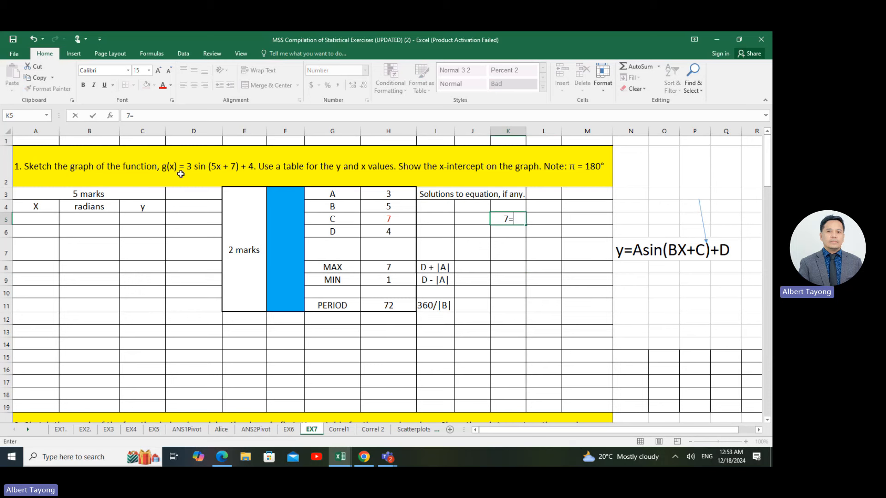
text(3)
key(BackSpace)
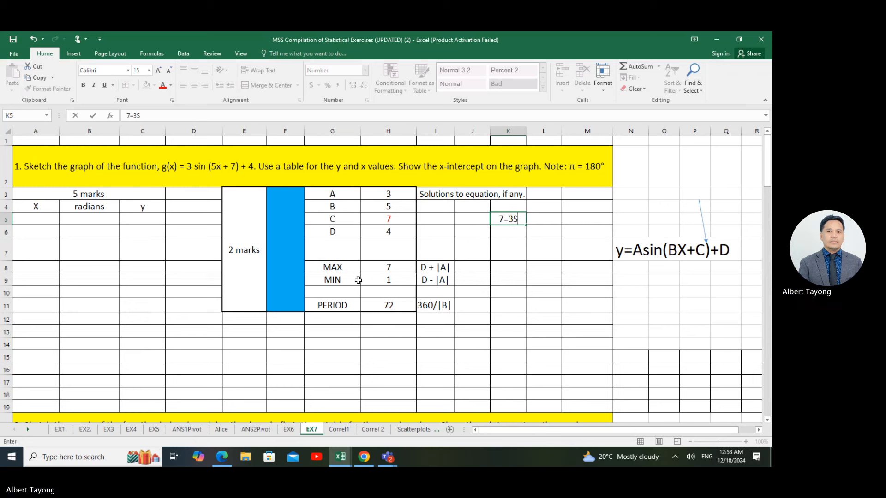
text(sin()
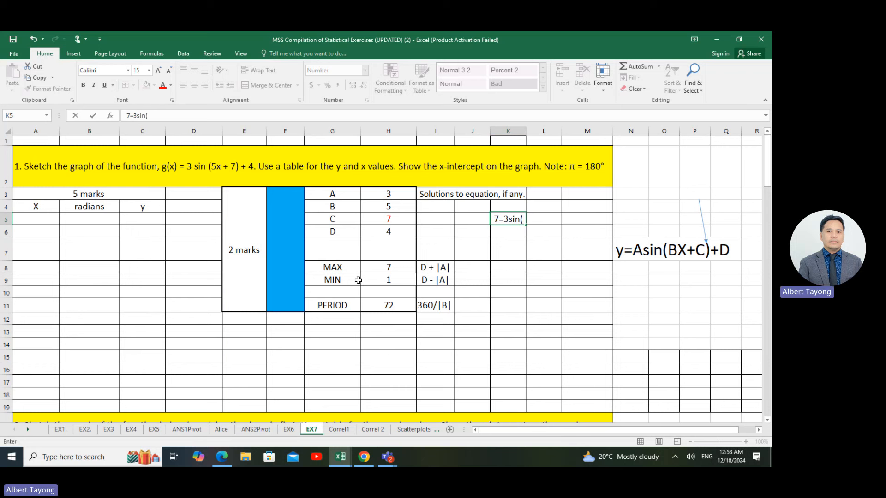
text(5x+7)+4)
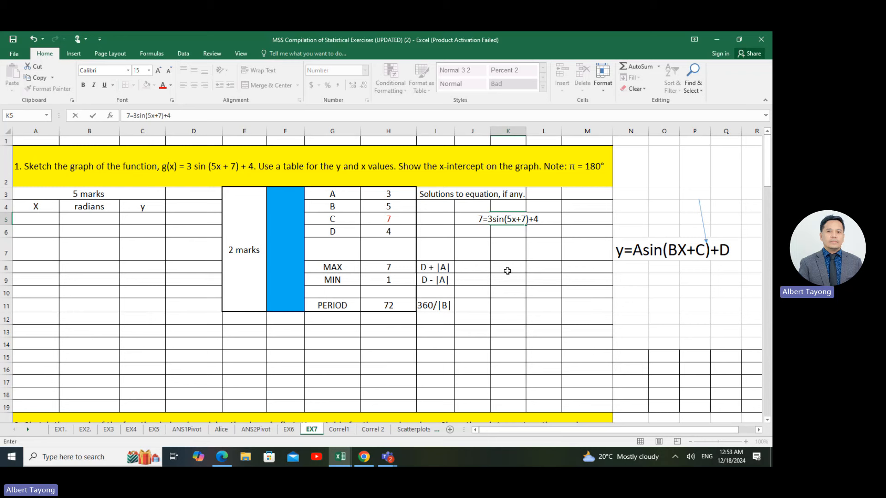
drag(544, 267, 507, 267)
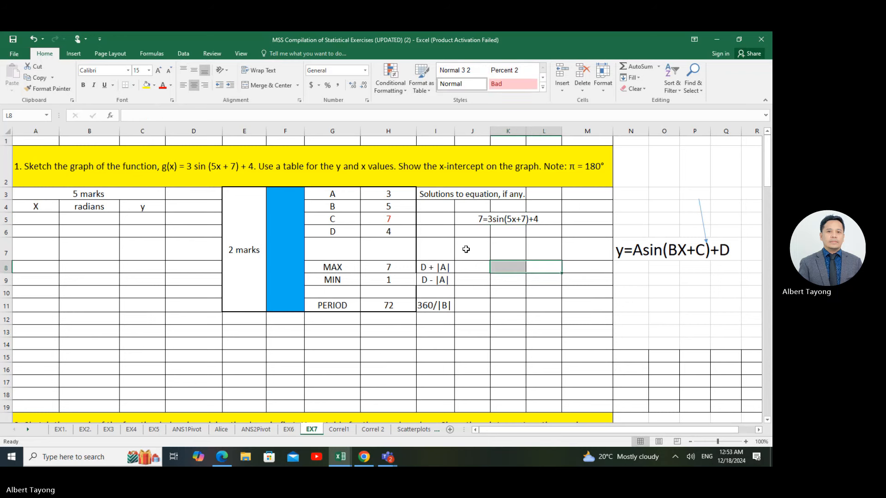
Step: Enlarge the font of the solution area J4:M17 to size 20
drag(480, 216, 579, 370)
click(531, 267)
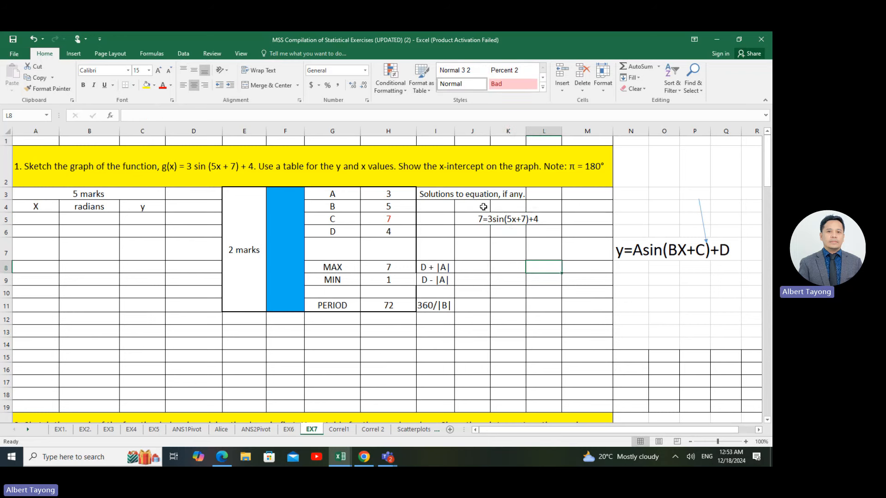
drag(482, 206, 580, 382)
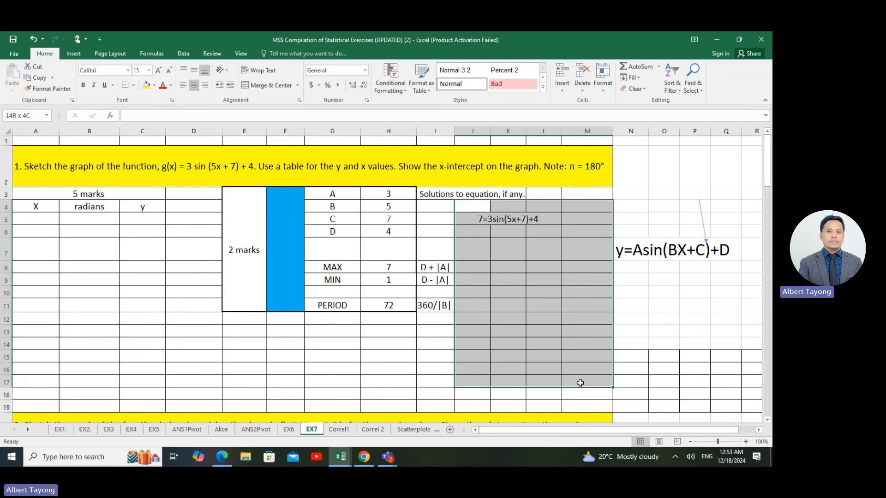
click(149, 70)
click(139, 137)
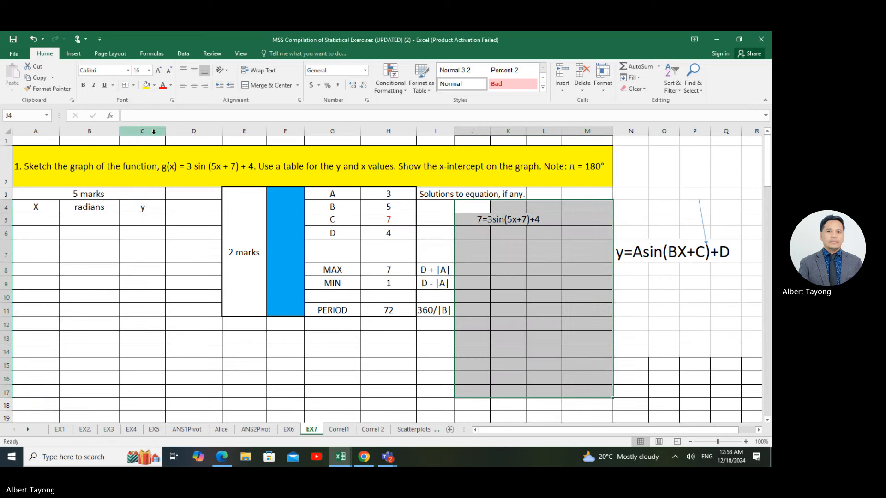
click(148, 70)
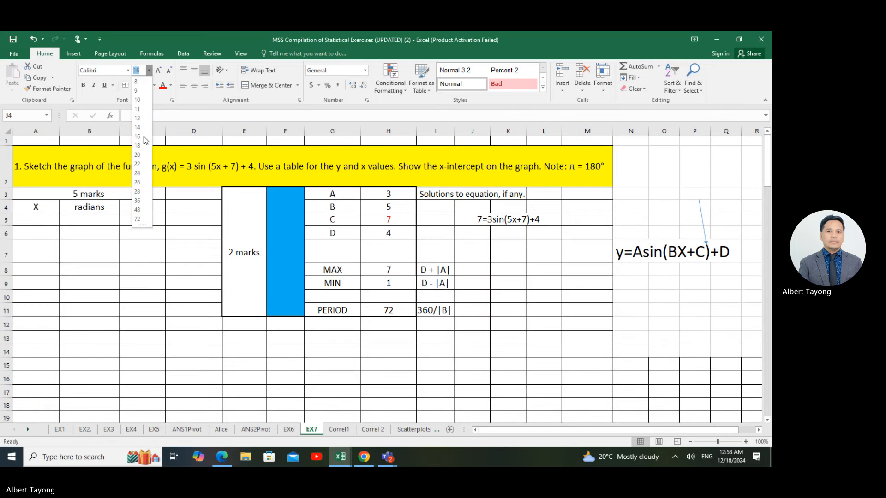
click(137, 155)
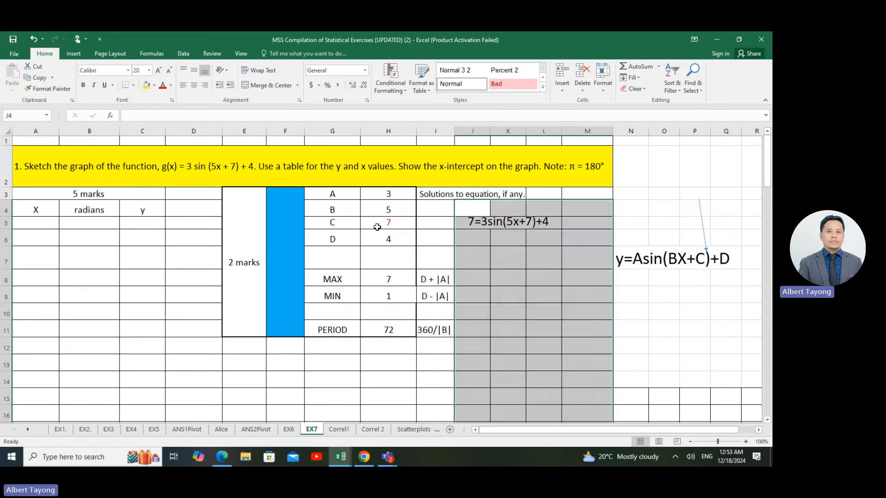
click(494, 272)
click(544, 278)
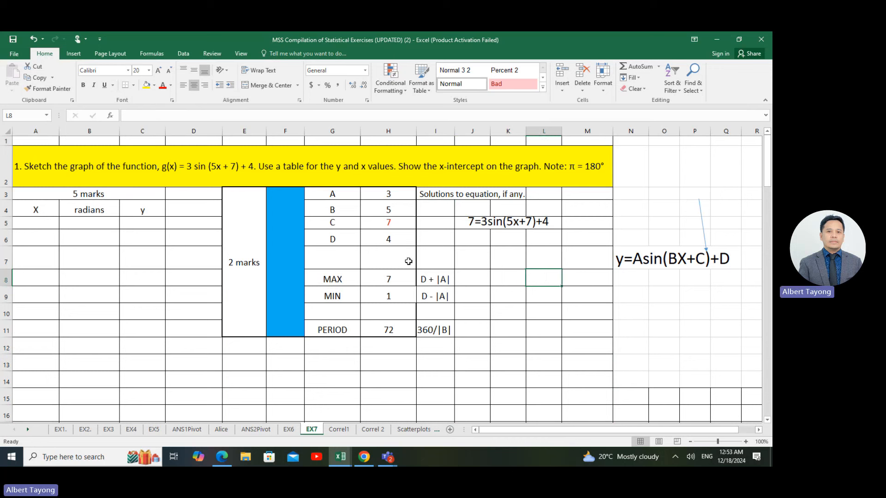
drag(387, 279, 387, 291)
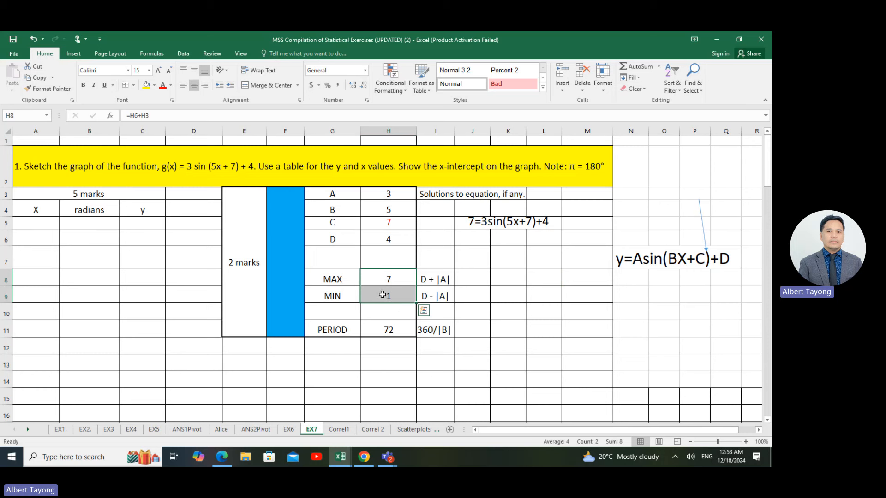
click(388, 282)
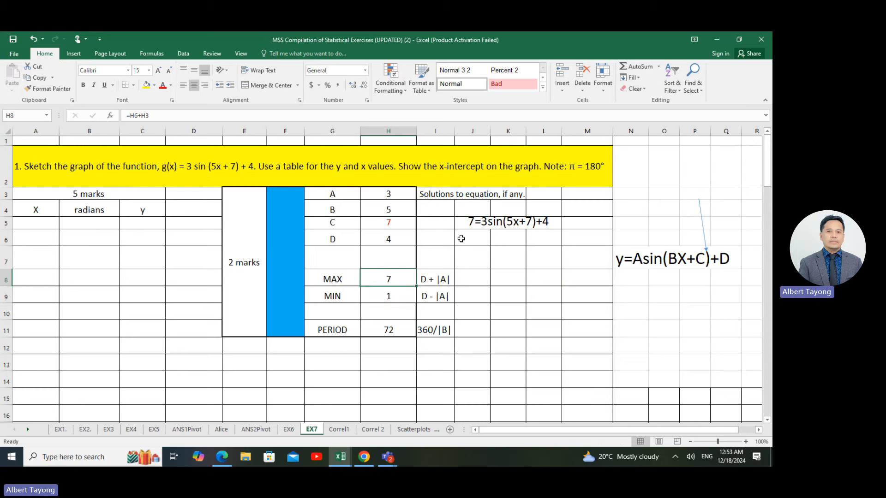
click(501, 255)
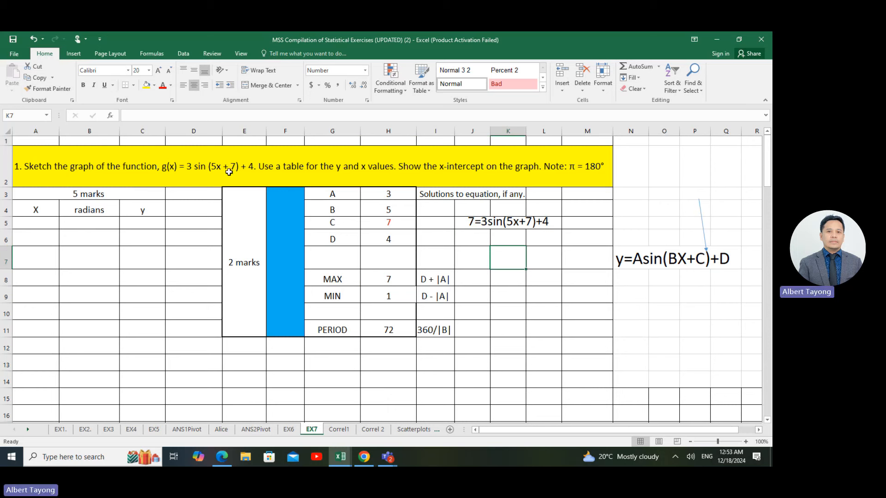
click(540, 260)
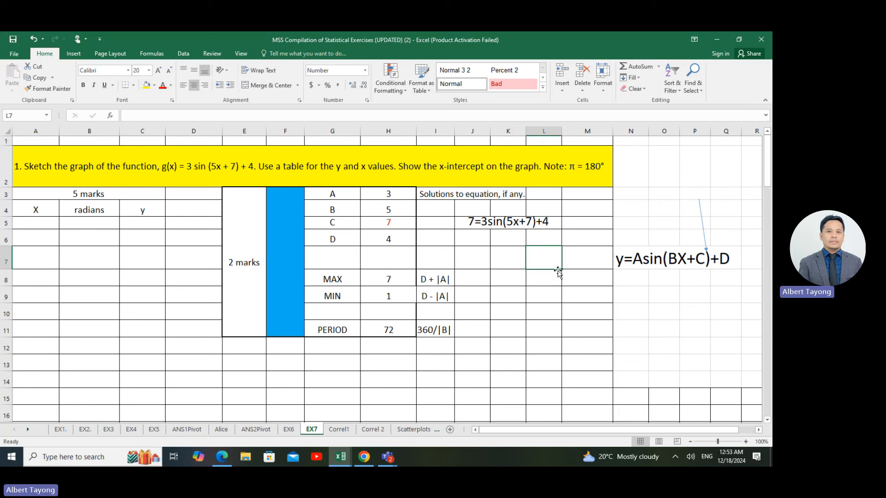
Step: Write the rearranged equation 7-4=3sin(5x+7) in cell K6, directly under the first equation
click(508, 238)
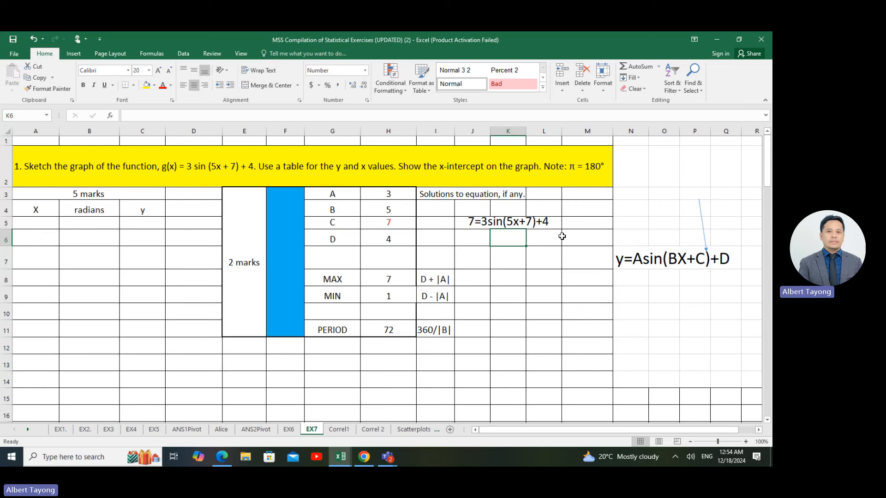
text(7-)
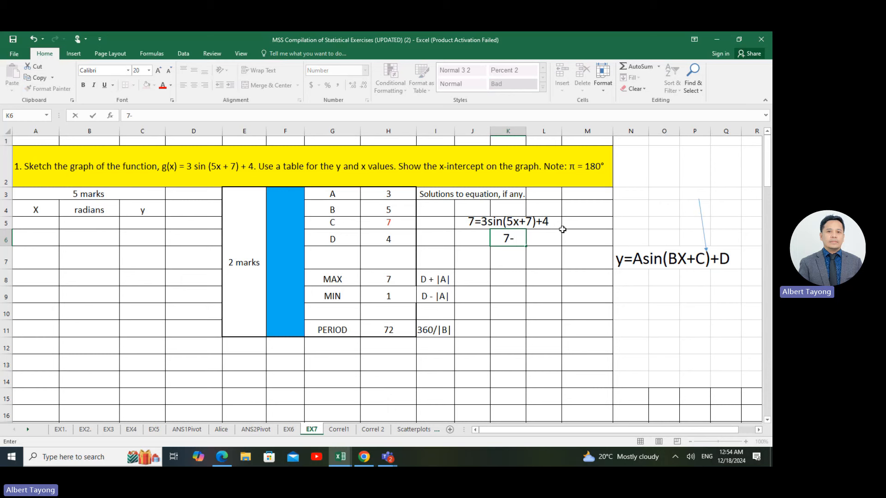
text(4=3s)
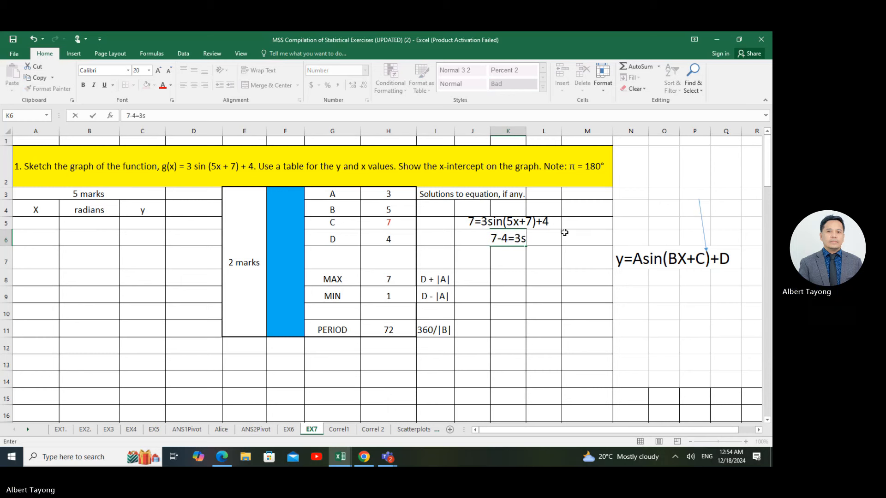
text(in()
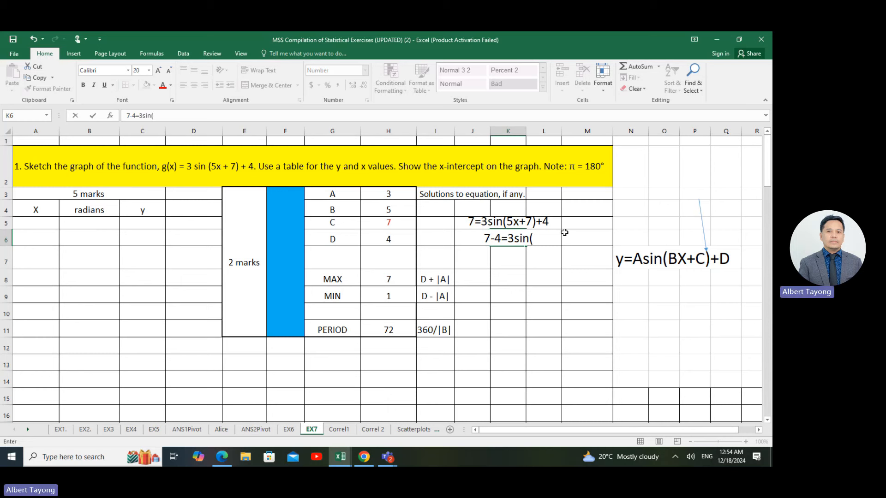
text(5x+7)
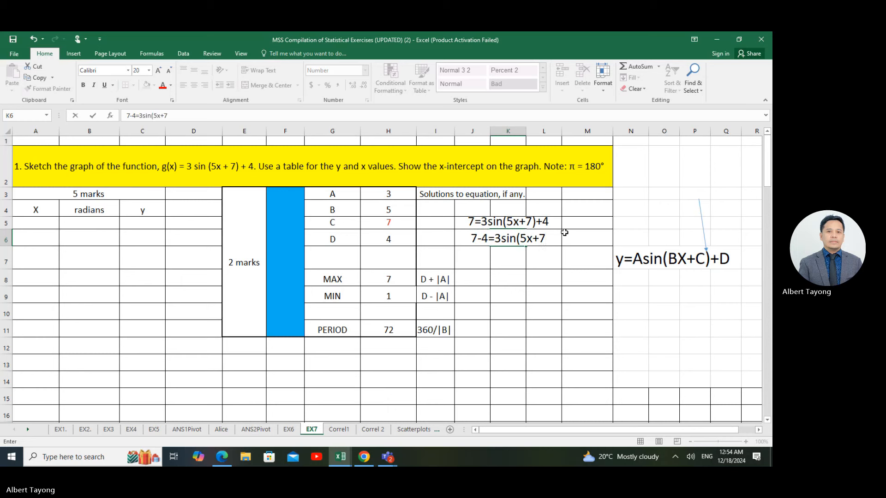
text())
click(536, 291)
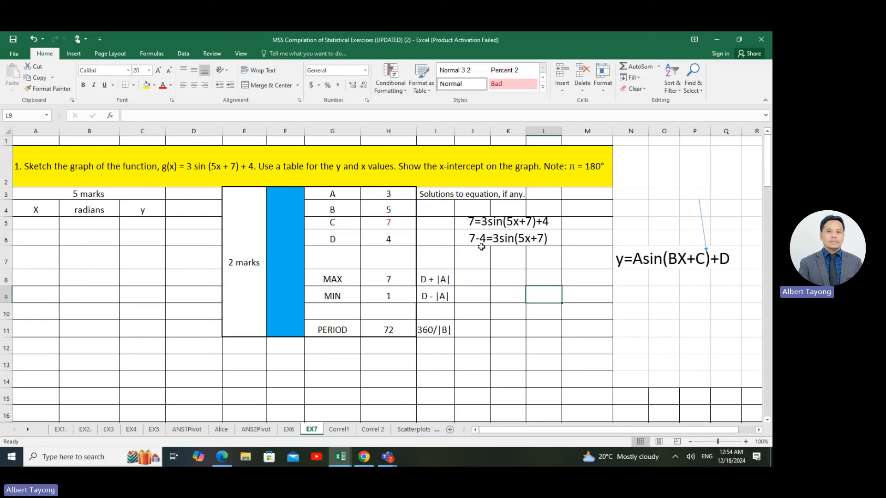
Step: Write the simplified equation 3=3sin(5x+7) in cell K7
click(500, 257)
text(3)
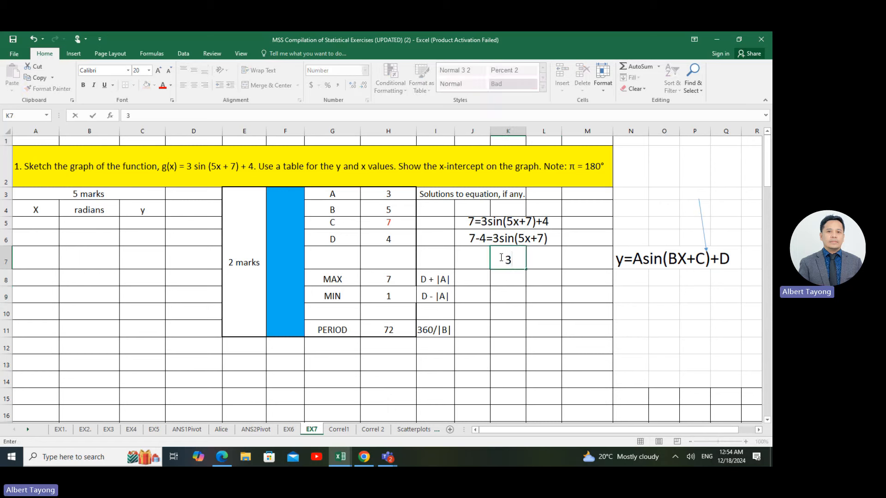
text(=3sin(5x)
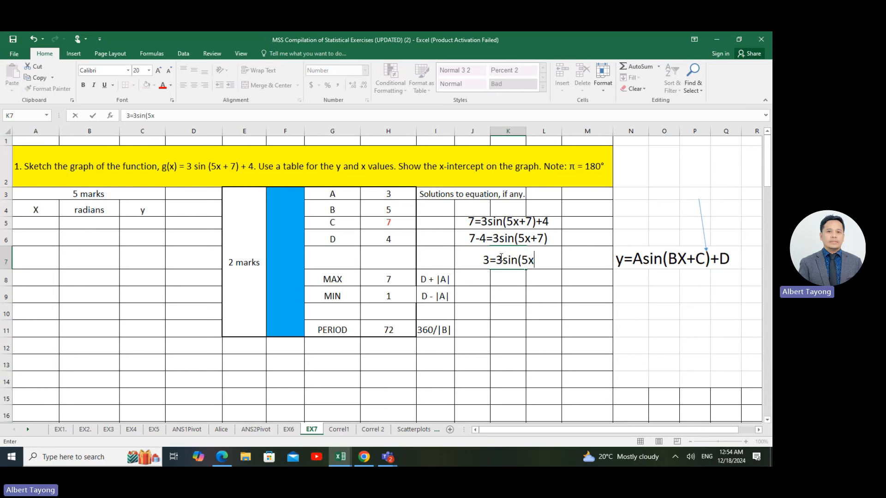
text(+7))
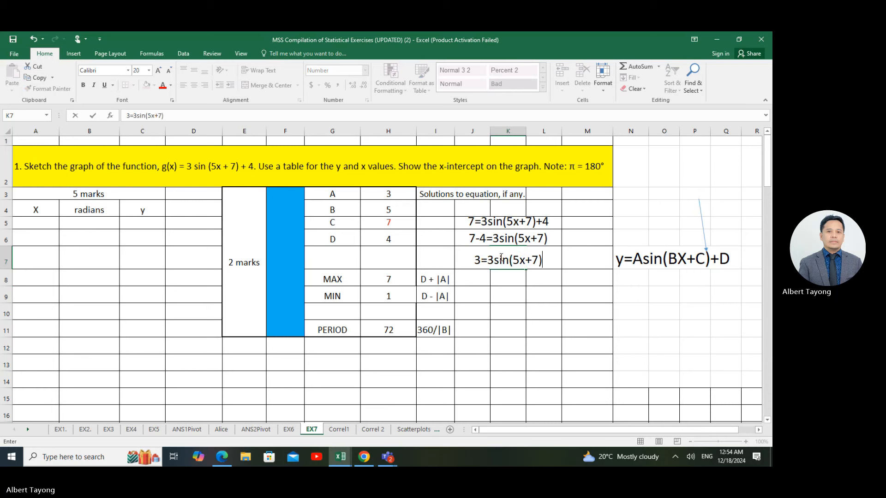
click(537, 344)
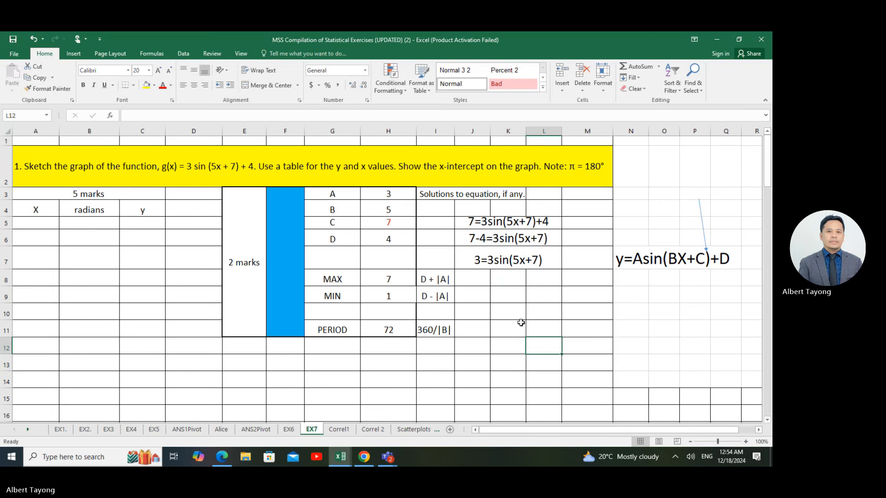
Step: Try to enter the fraction 3/3 in cell J8 below the simplified equation
click(500, 280)
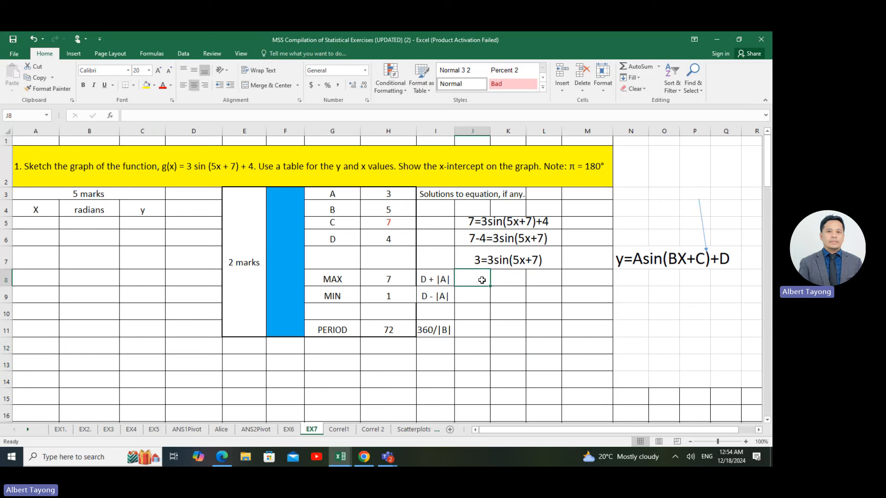
text(3/3)
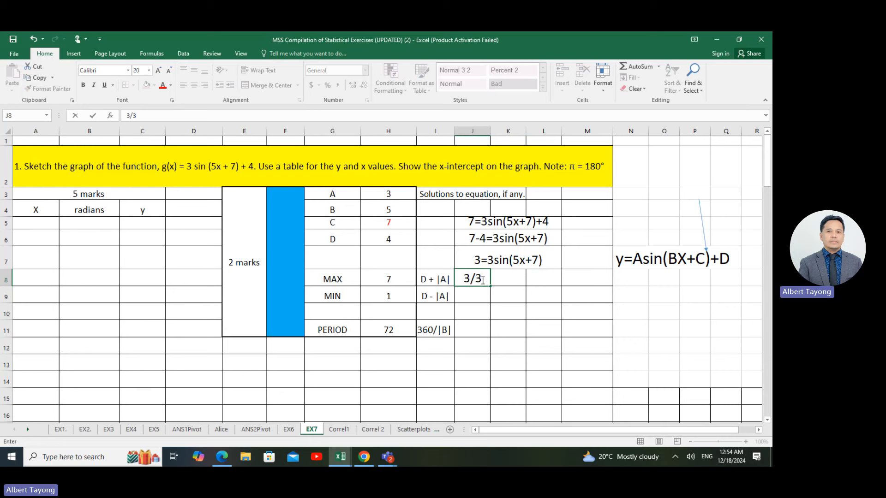
key(Return)
Step: Replace the date in cell J8 with 3/3 entered as plain text
click(476, 279)
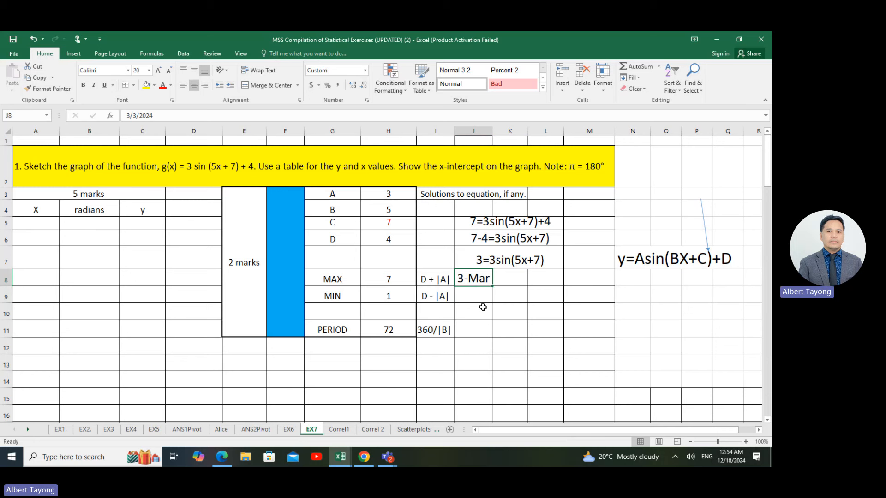
key(BackSpace)
text(3/3)
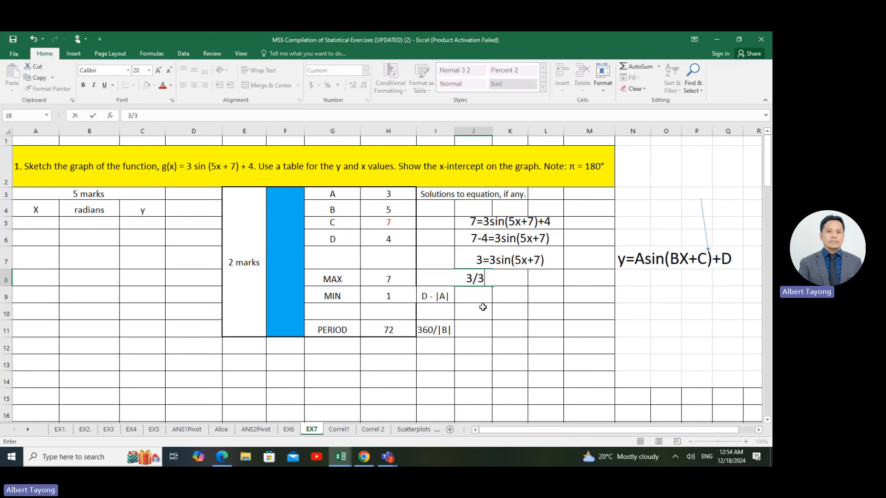
click(516, 329)
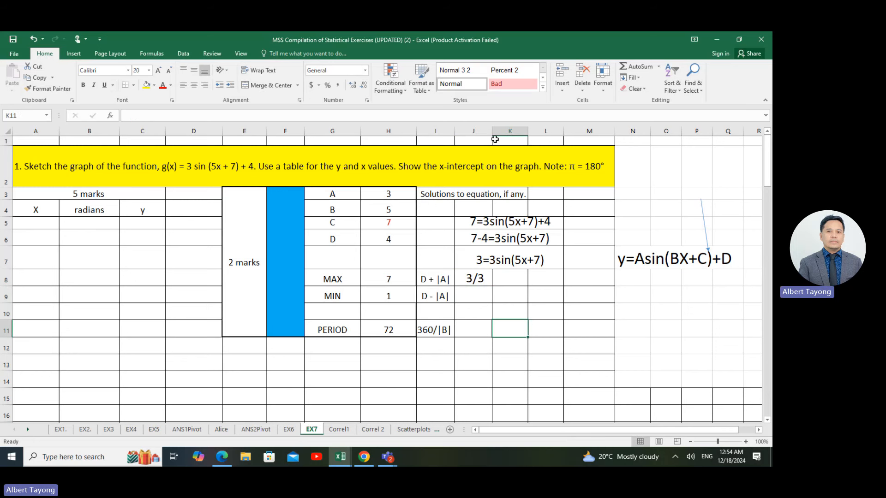
click(485, 281)
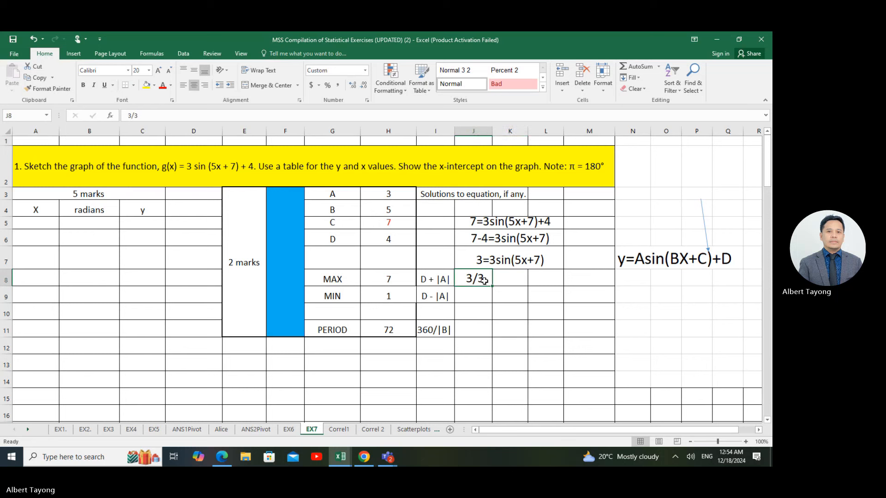
click(513, 306)
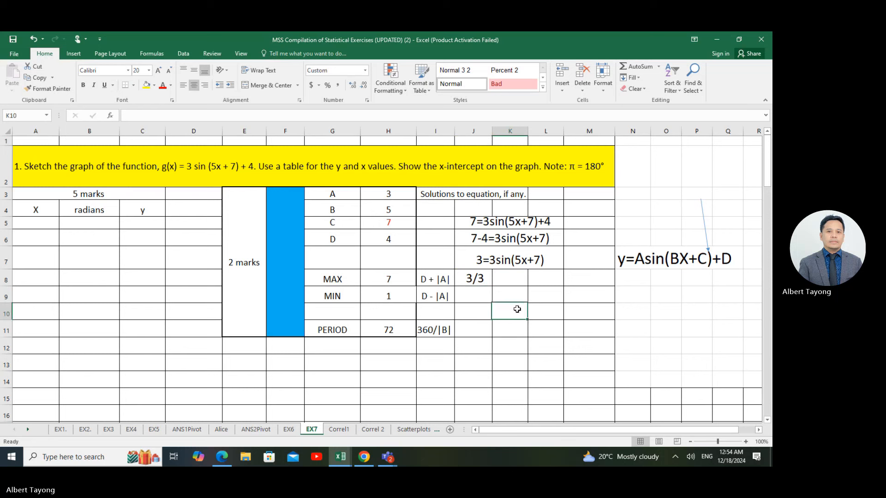
click(491, 284)
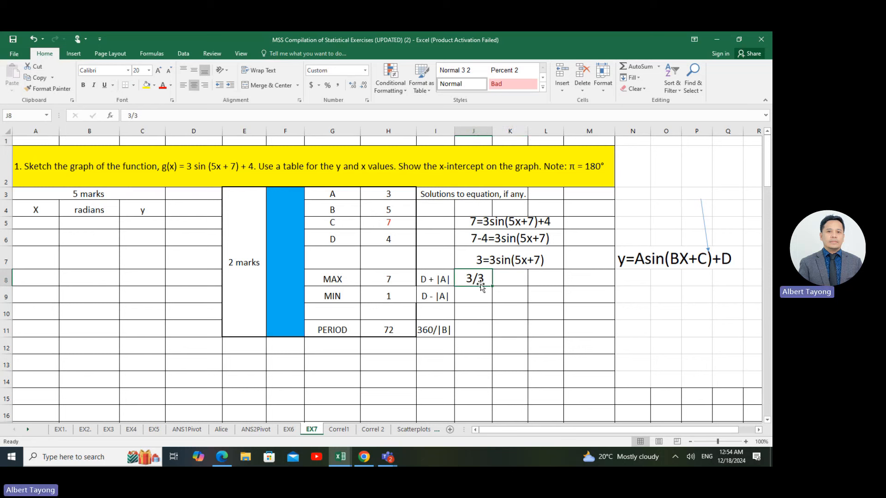
Step: Write the divided right-hand side =3sin(5x+7)/3 as text in cell K8, beside the 3/3
click(504, 279)
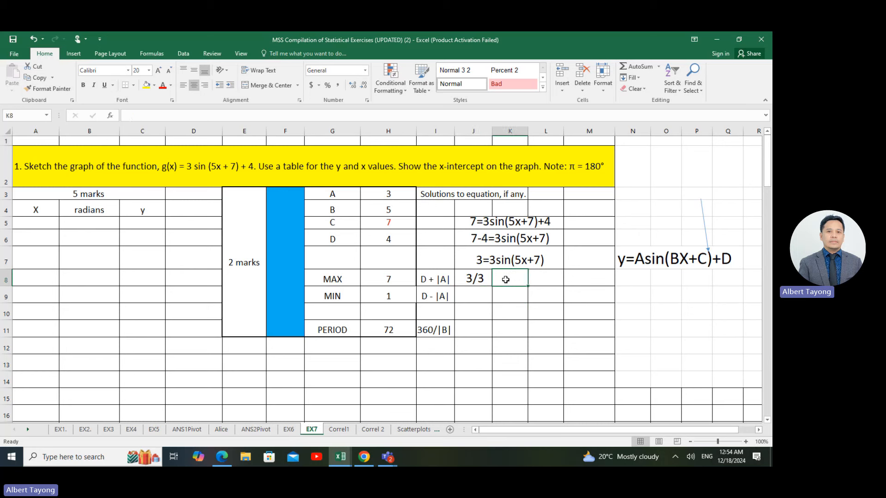
double_click(507, 280)
text(=)
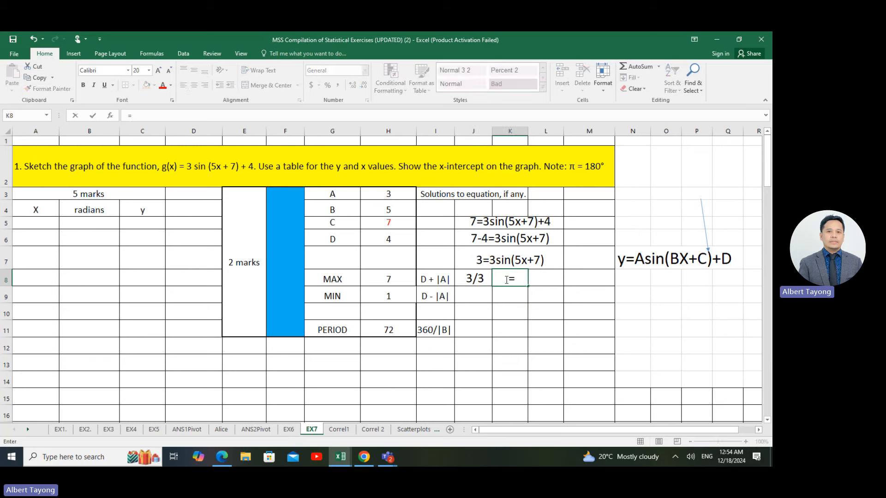
text(3sin(5x)
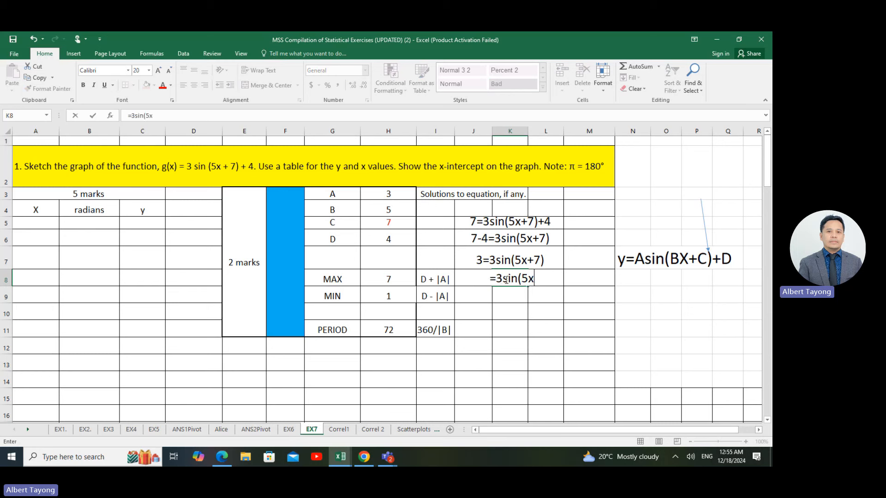
text(+7)/3)
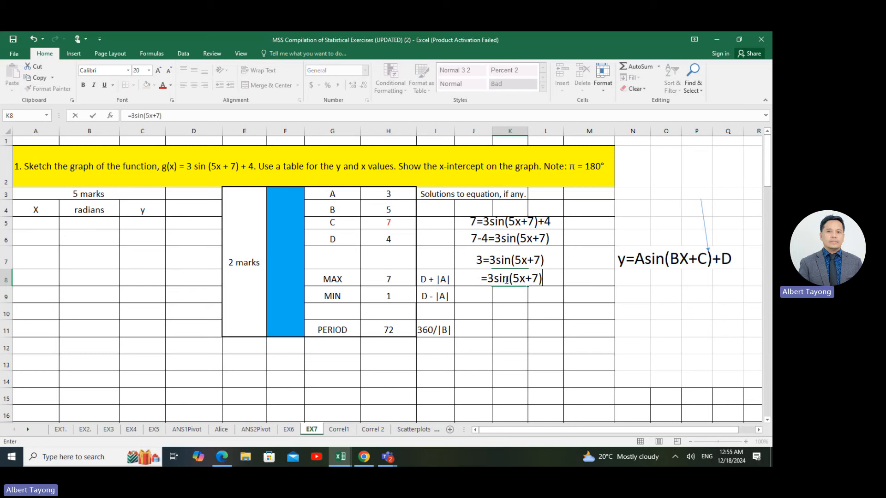
click(527, 324)
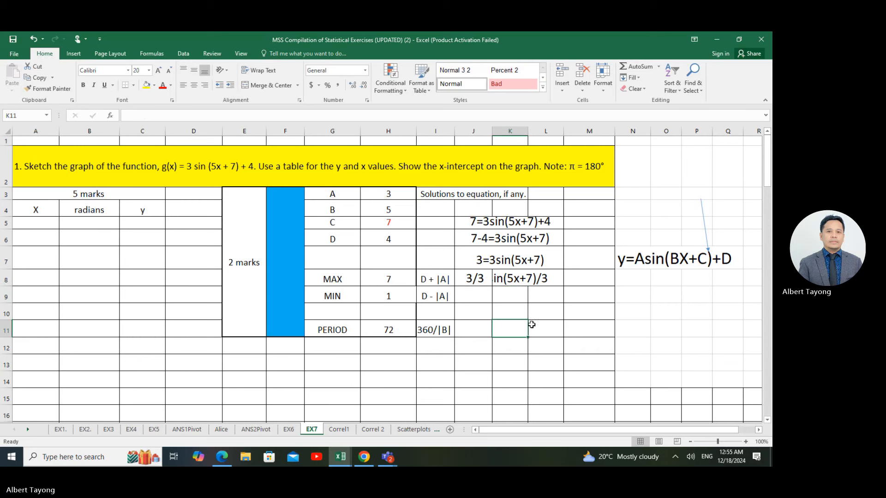
Step: Widen column K so the text =3sin(5x+7)/3 fits in its cell, and make column M narrower
click(506, 280)
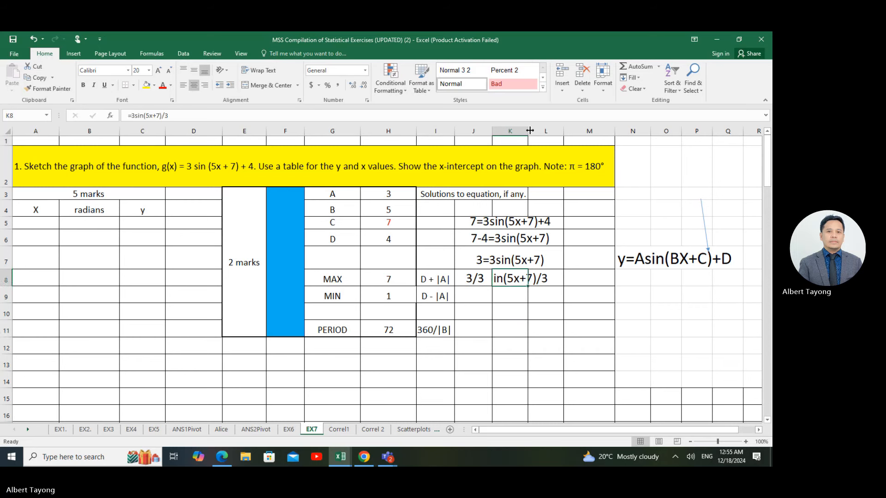
drag(530, 131, 555, 134)
click(572, 333)
click(567, 311)
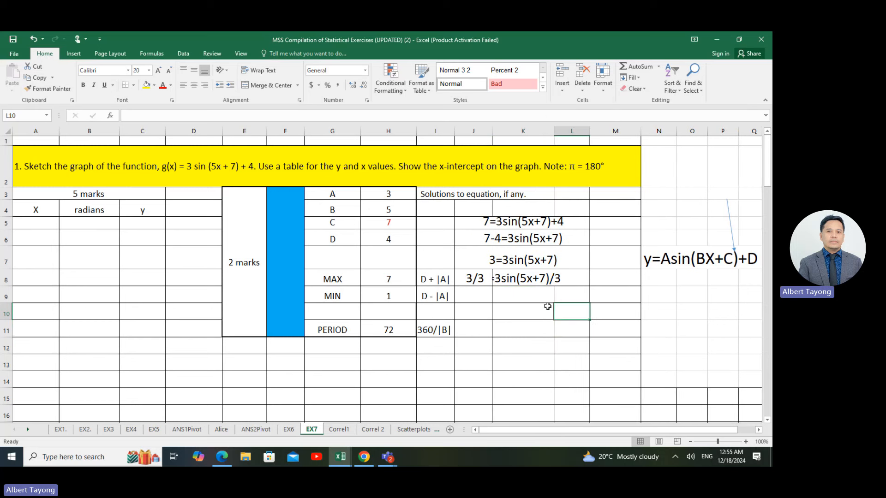
drag(526, 311, 529, 296)
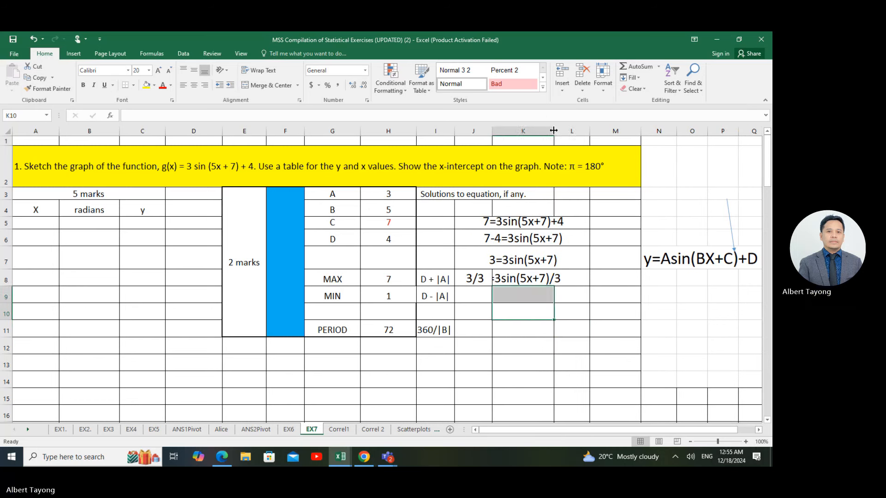
drag(554, 131, 561, 132)
click(617, 326)
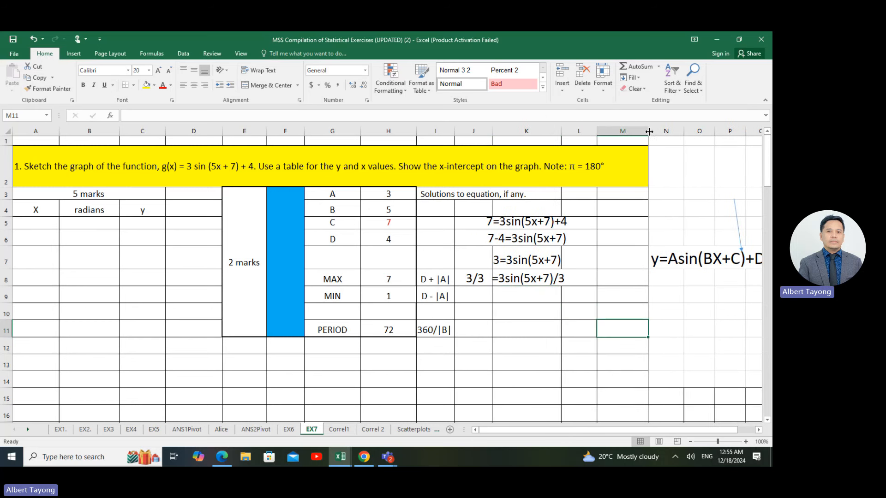
drag(649, 132, 634, 132)
click(579, 363)
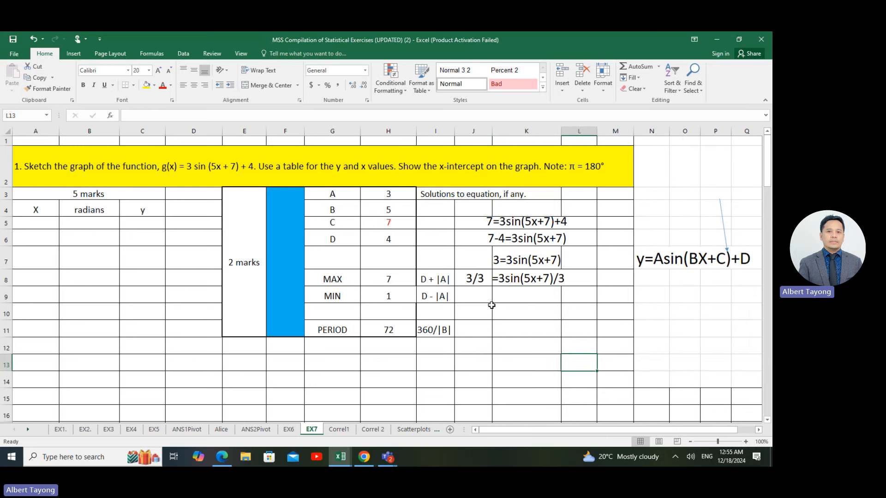
Step: Calculate the left-hand side in cell J9 with the formula =3/3
click(483, 295)
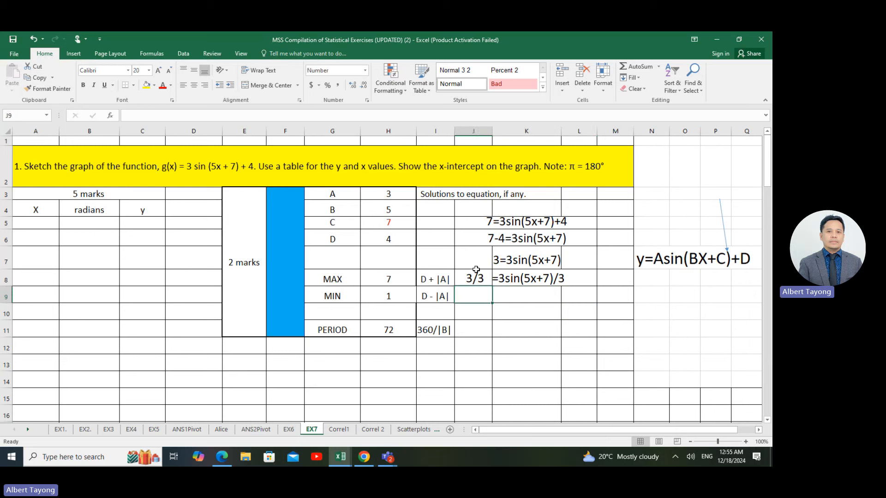
text(=3)
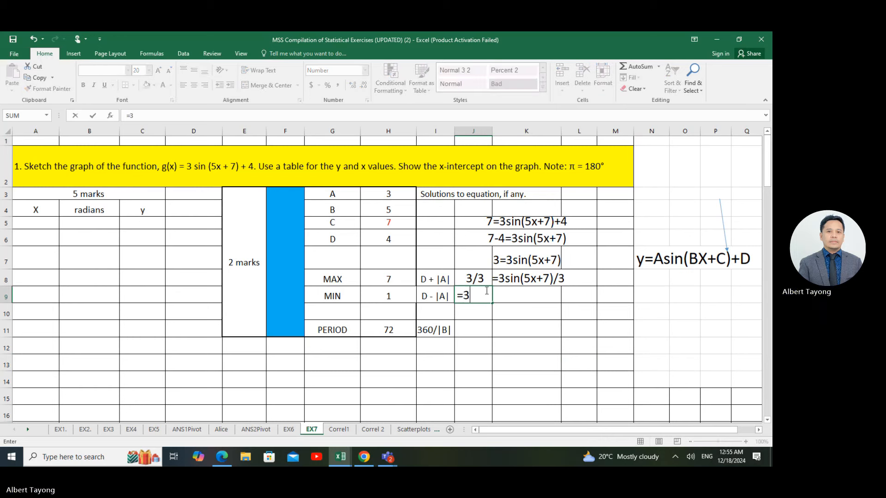
text(/3)
key(Return)
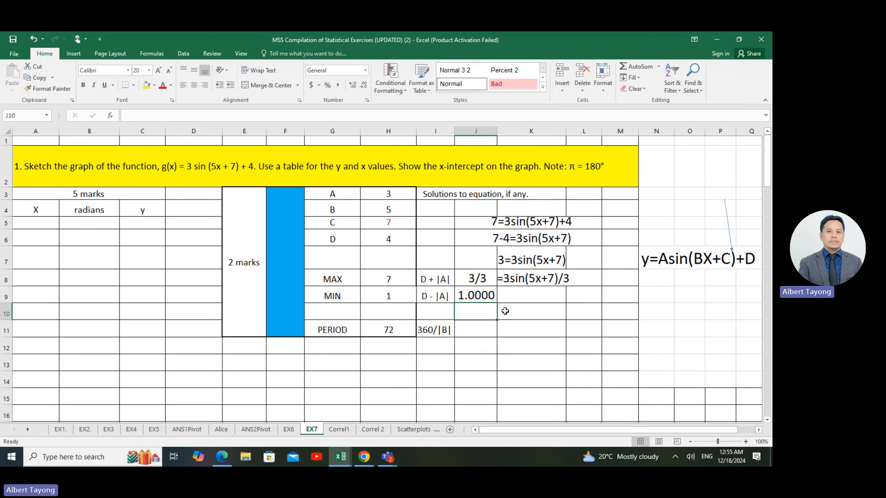
Step: Format the quotient in cell J9 to show two decimal places
click(487, 295)
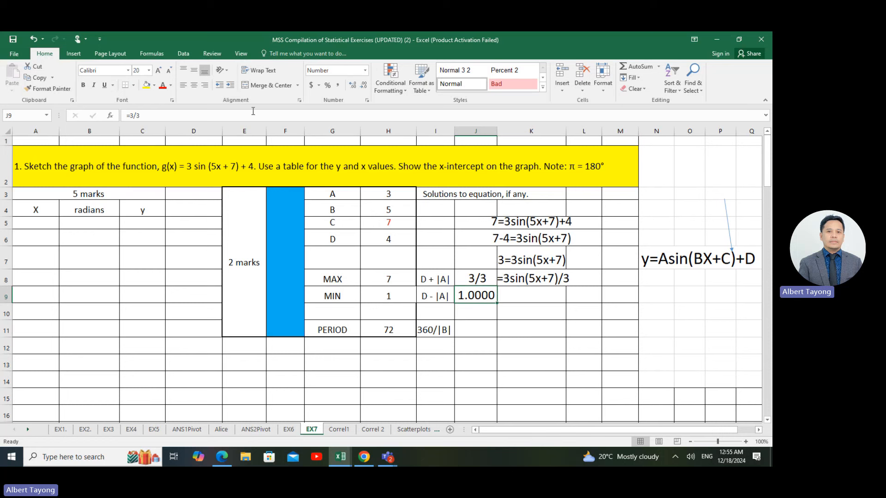
click(364, 85)
click(364, 85)
click(365, 85)
click(365, 85)
click(352, 85)
click(353, 85)
Step: Write the simplified right-hand side =sin(5x+7) as text in cell K9
click(531, 296)
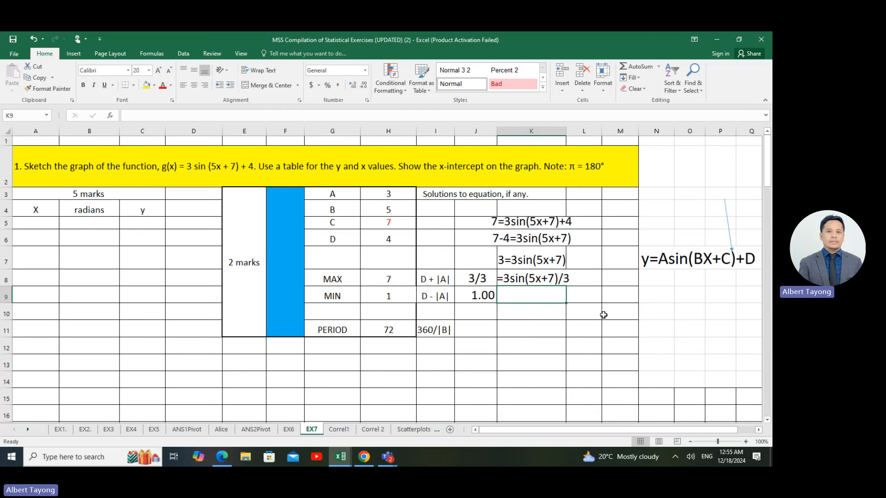
text(=)
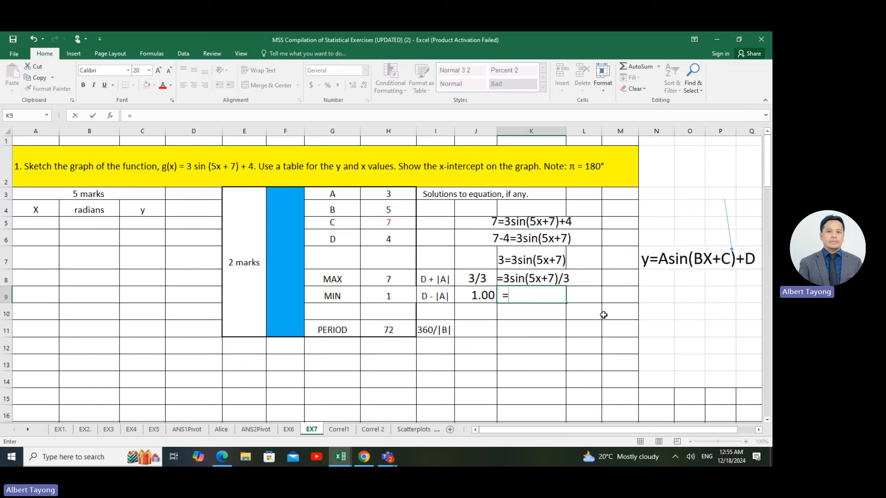
text(sin()
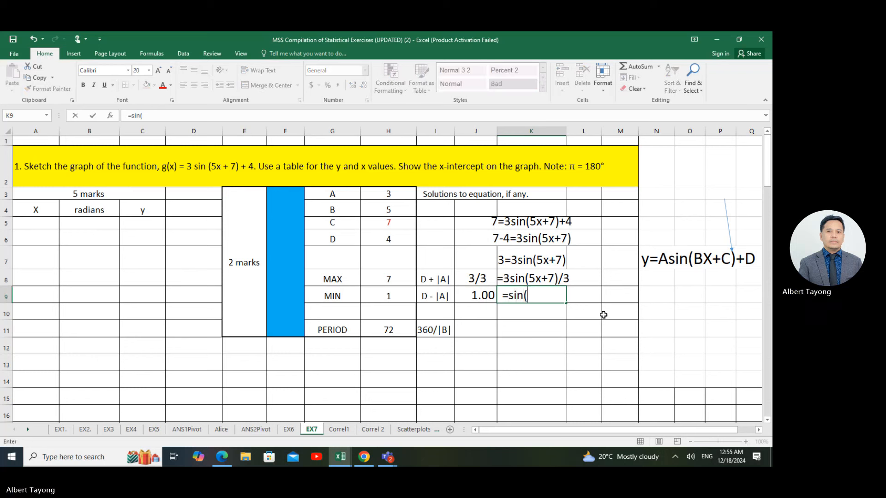
text(5x+7)
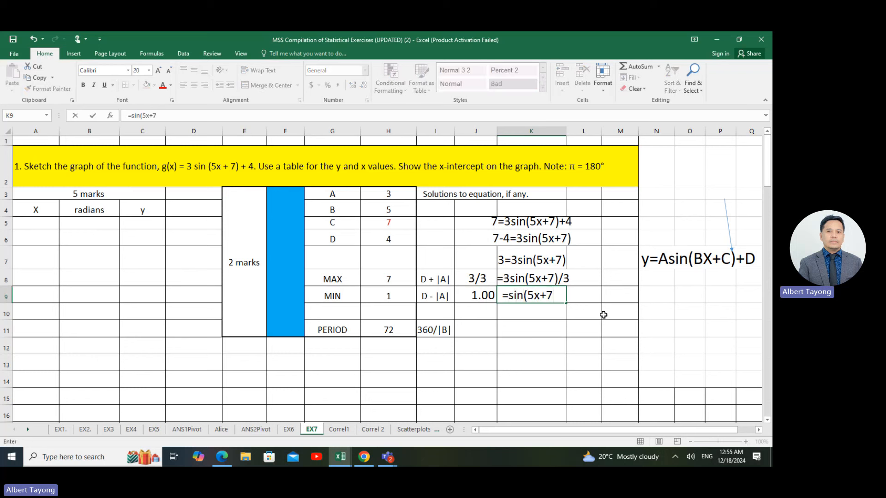
text())
click(506, 298)
double_click(501, 298)
click(538, 323)
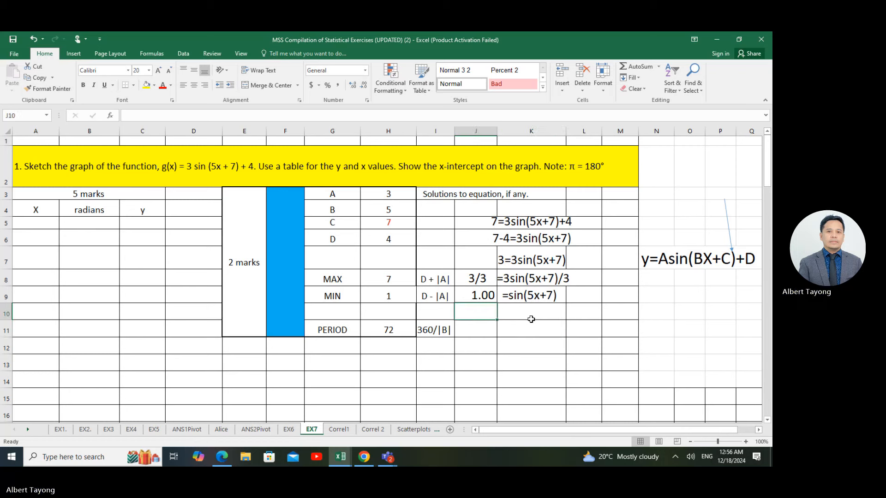
Step: Write the inverse sine expression ASIN(1) as plain text in cell J10
click(541, 309)
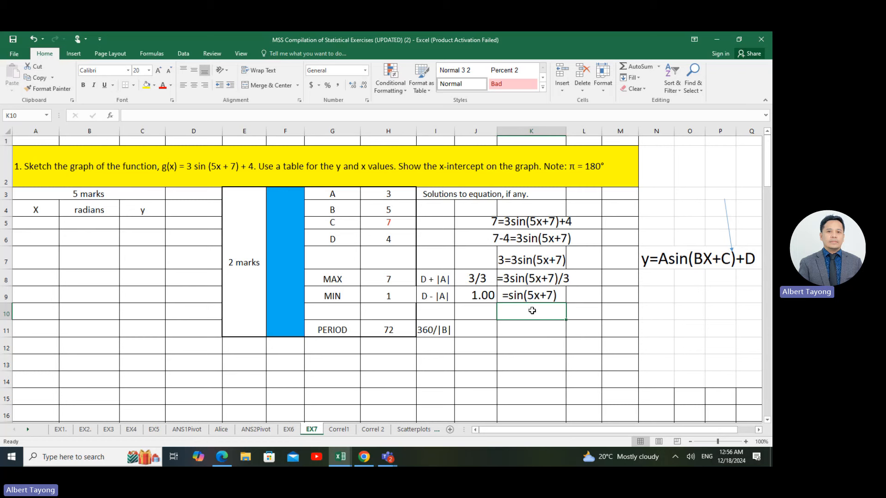
click(479, 311)
text(a)
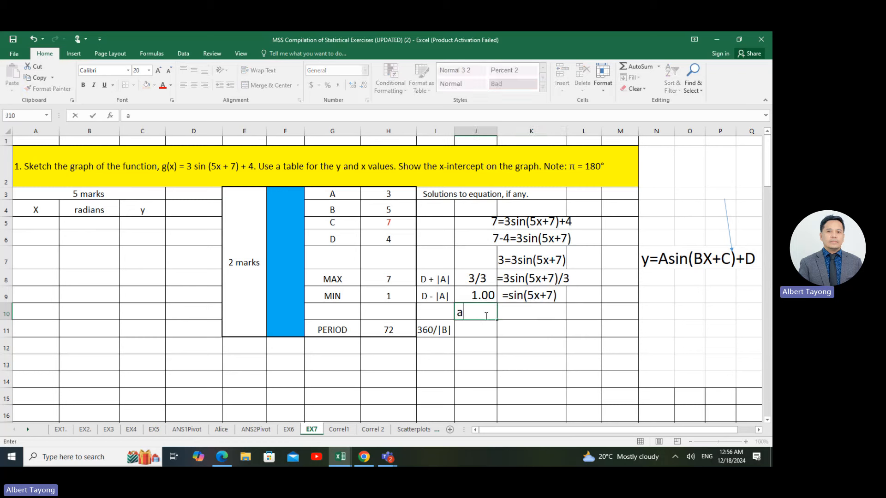
key(BackSpace)
text(AS)
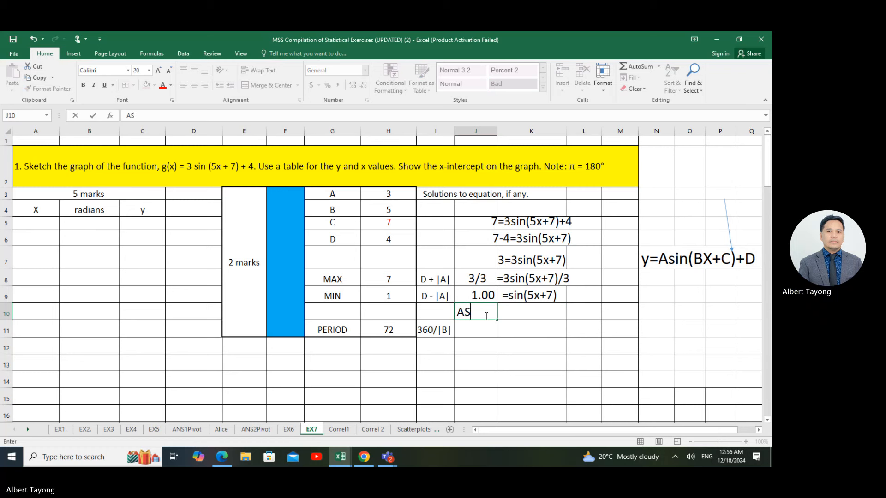
text(IN(1)
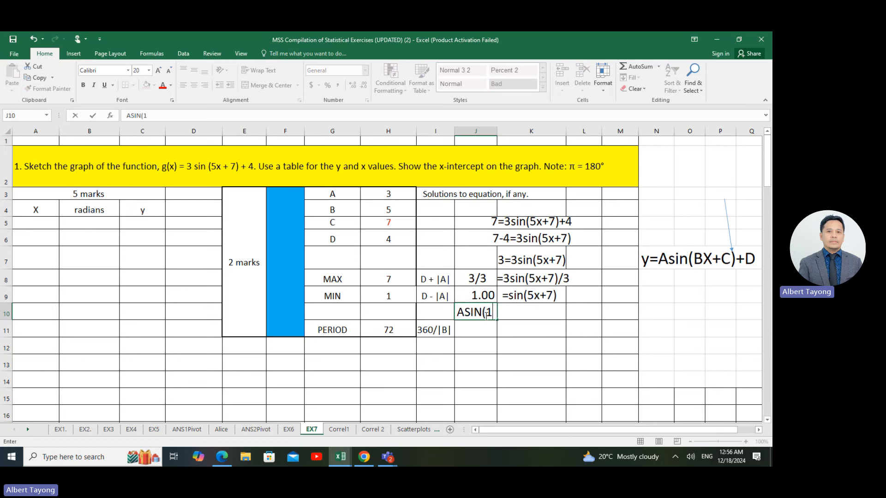
text())
key(Tab)
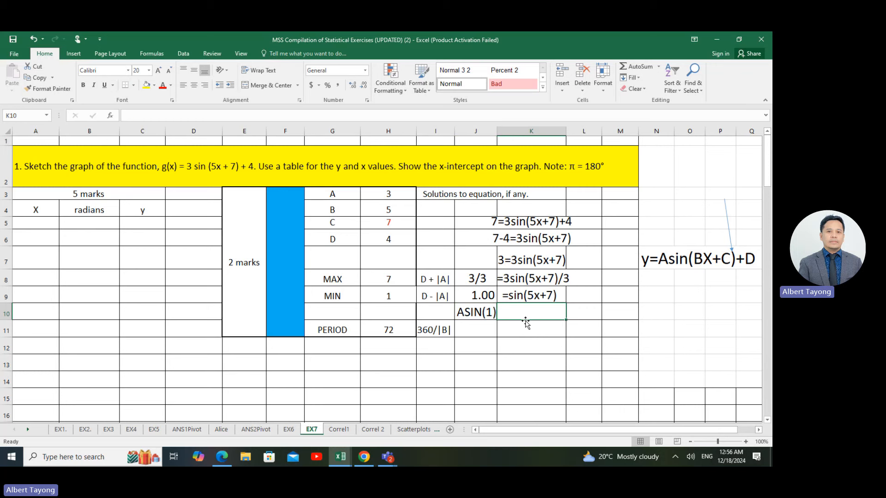
Step: Write the remaining right-hand side 5x+7 in cell K10, beside ASIN(1)
text(5)
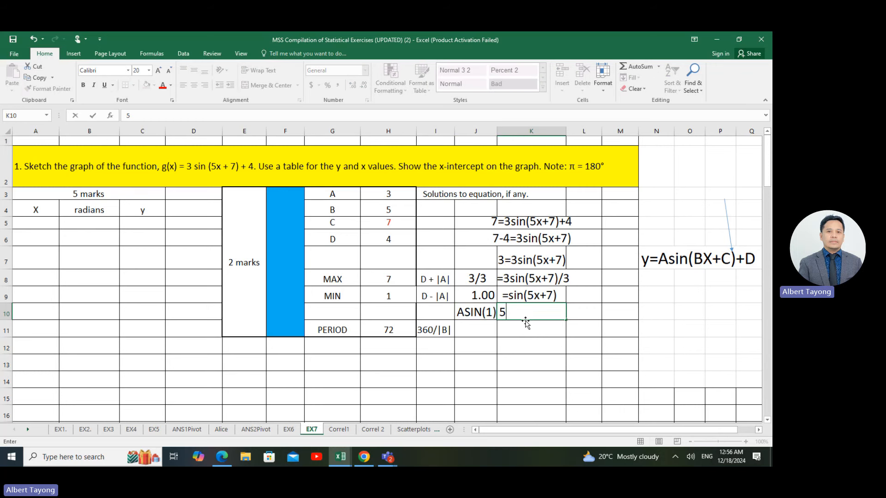
text(x+7)
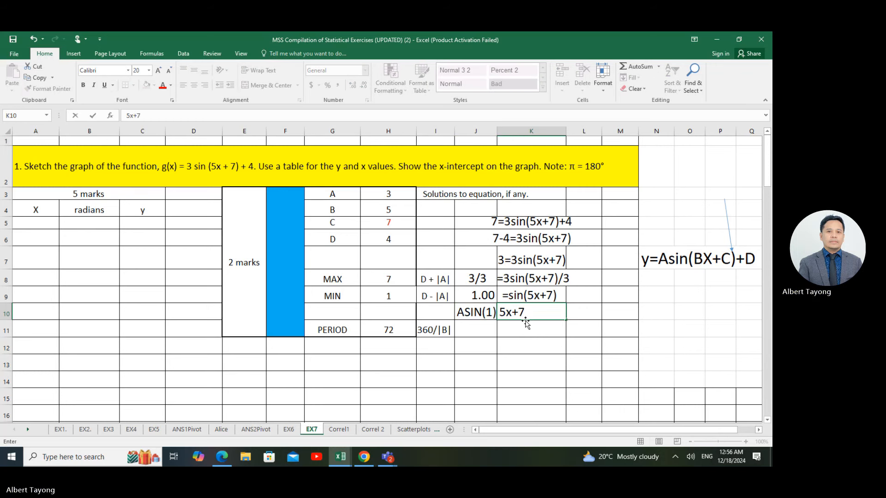
click(530, 346)
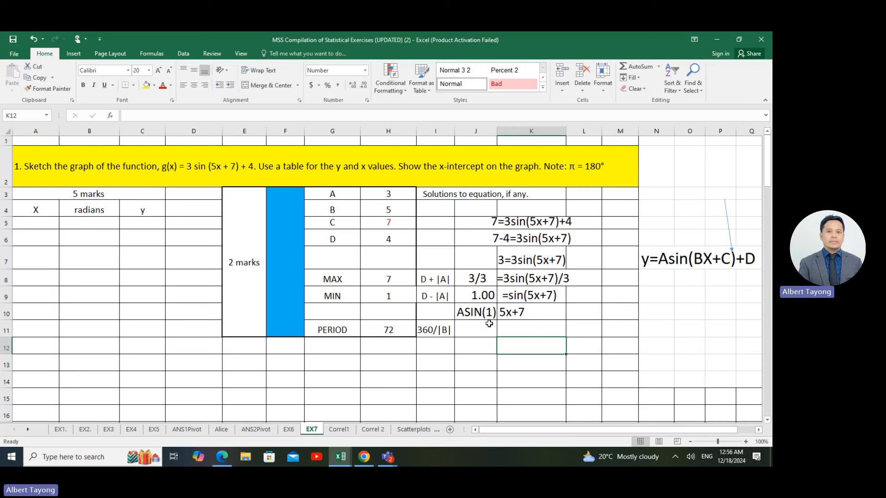
Step: Calculate the inverse sine of 1 in cell J11 with the formula =ASIN(1)
click(481, 328)
click(471, 347)
click(475, 297)
click(489, 342)
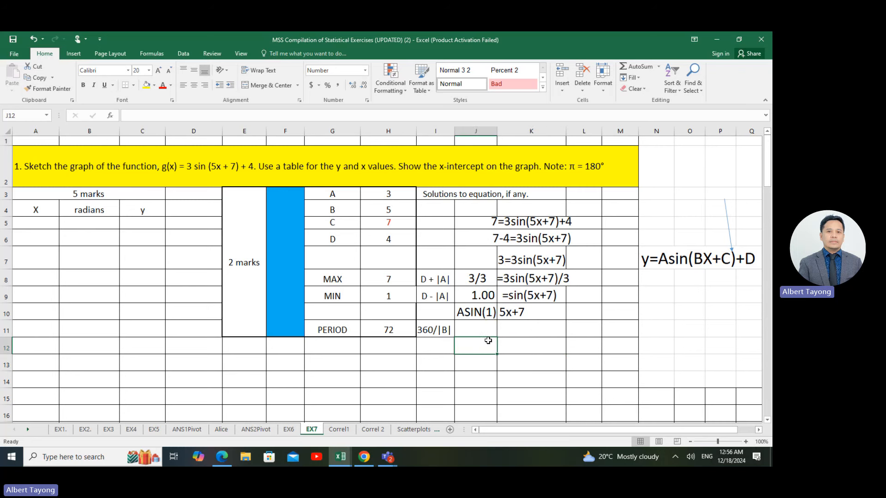
click(491, 325)
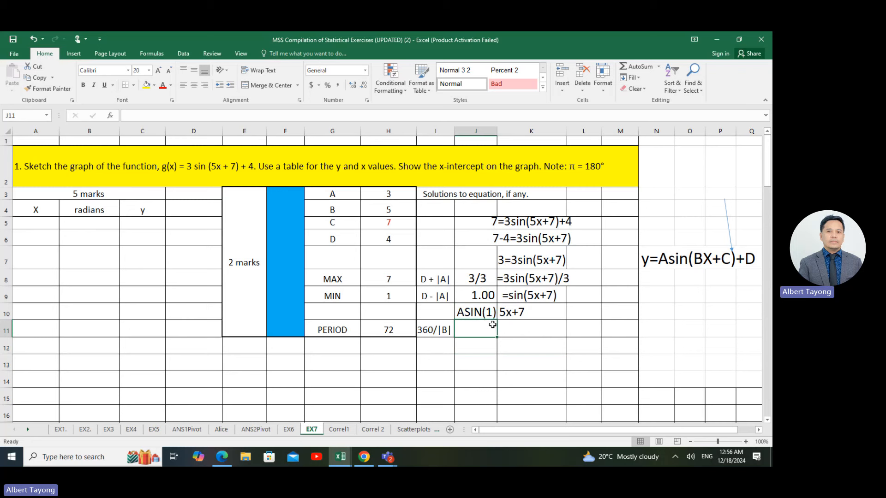
text(=asin)
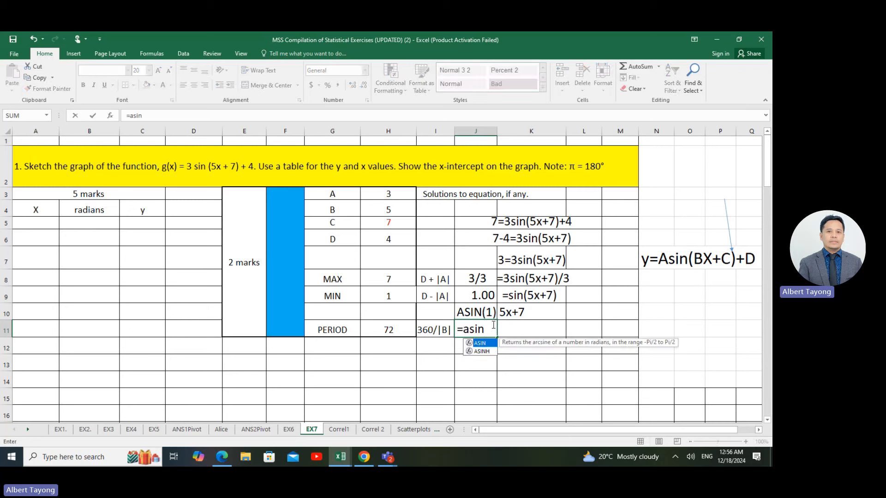
key(Tab)
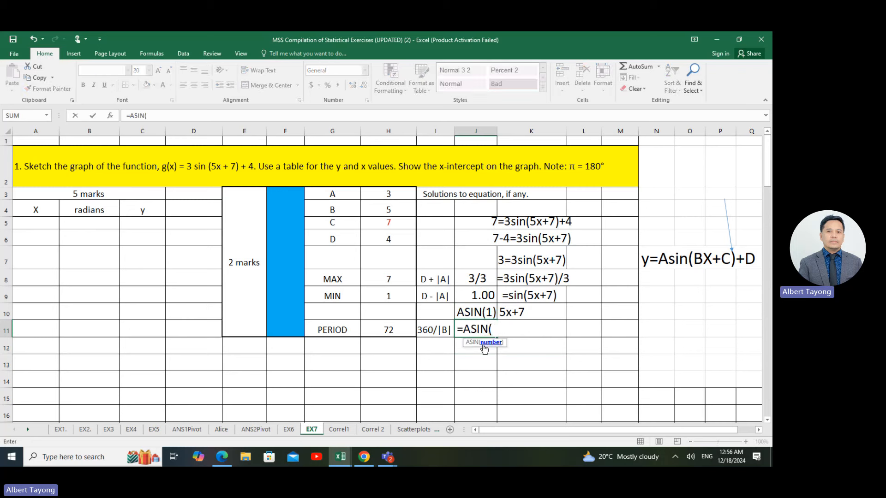
text(1))
key(ctrl+Return)
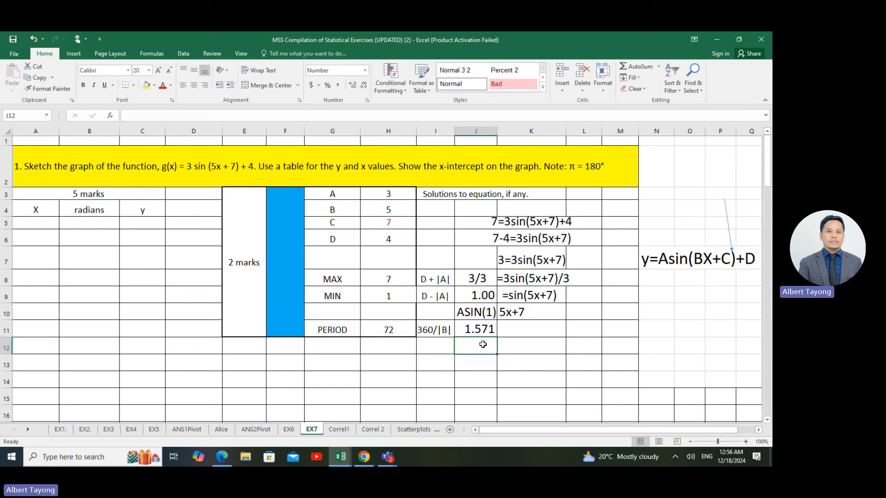
Step: Put an equals sign in front of 5x+7 in cell K10 while keeping the entry as text
click(534, 328)
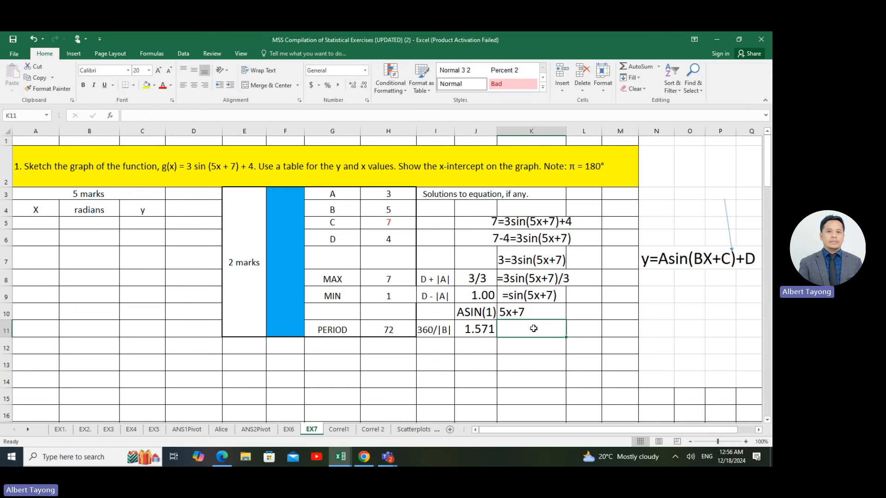
double_click(508, 315)
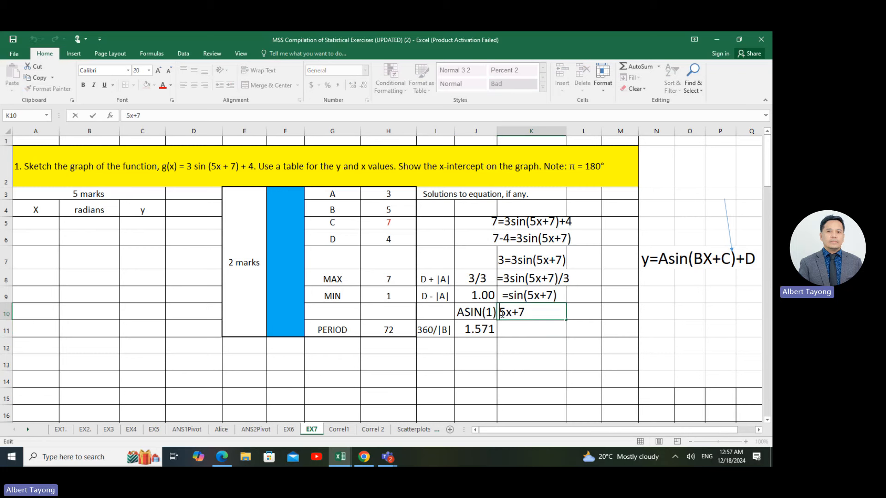
text(=)
key(Return)
Step: Write the right-hand side =5x+7 as text in cell K11, beside the calculated inverse sine
text(=)
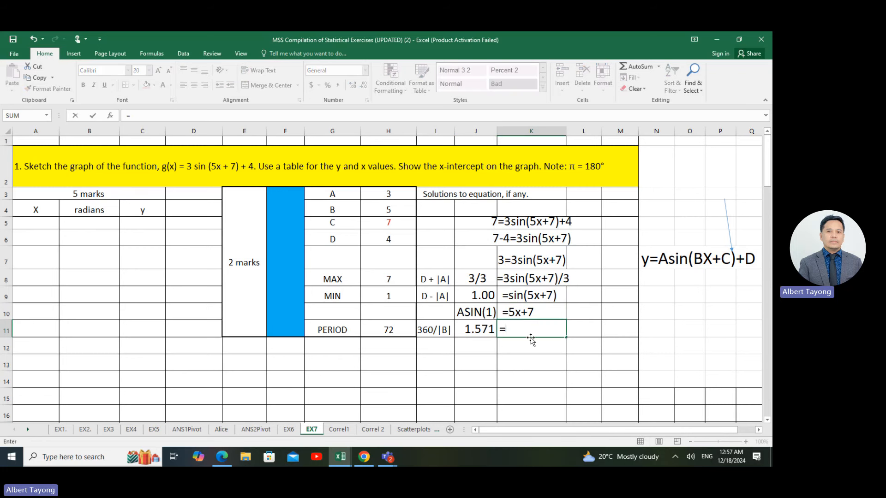
key(BackSpace)
text(=5x+7)
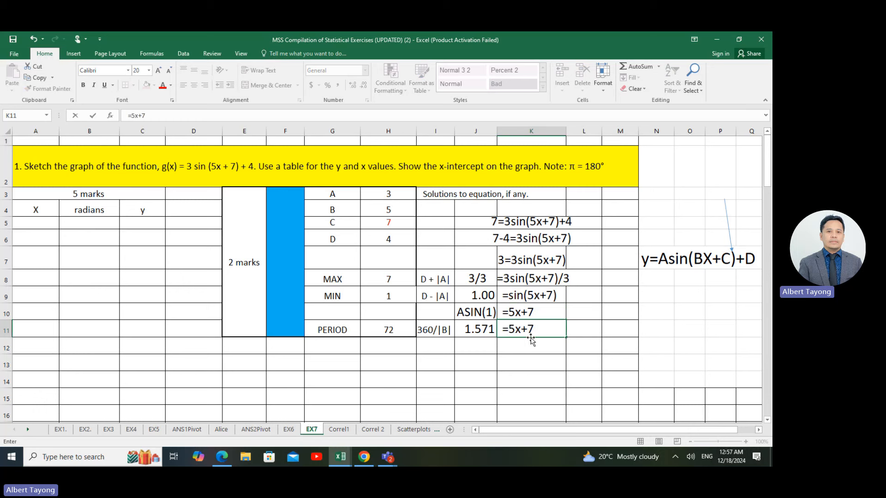
key(Return)
Step: Calculate the value of 5x in cell J12 by subtracting 7 from the inverse sine in J11
click(487, 347)
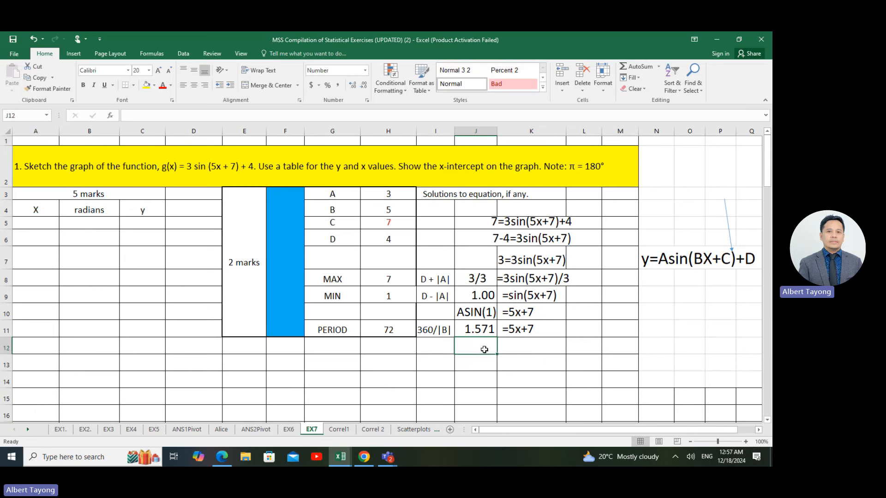
click(480, 332)
click(523, 330)
click(474, 329)
click(538, 331)
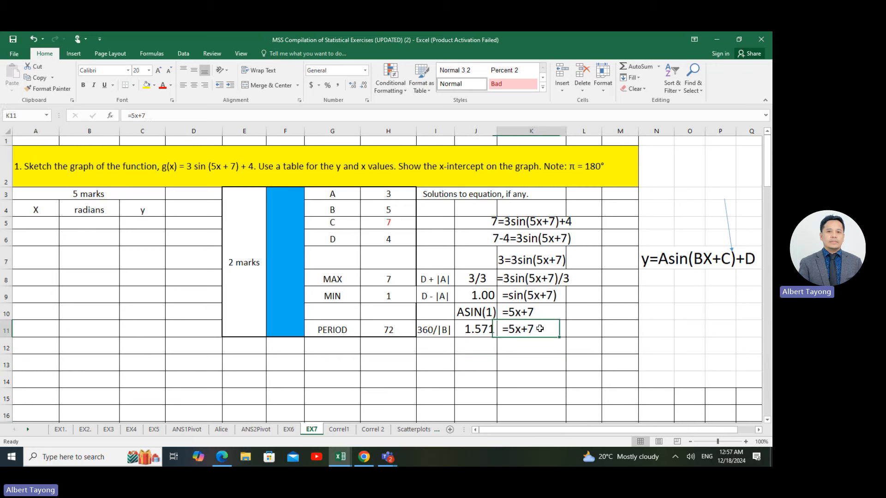
click(478, 342)
text(=)
click(478, 328)
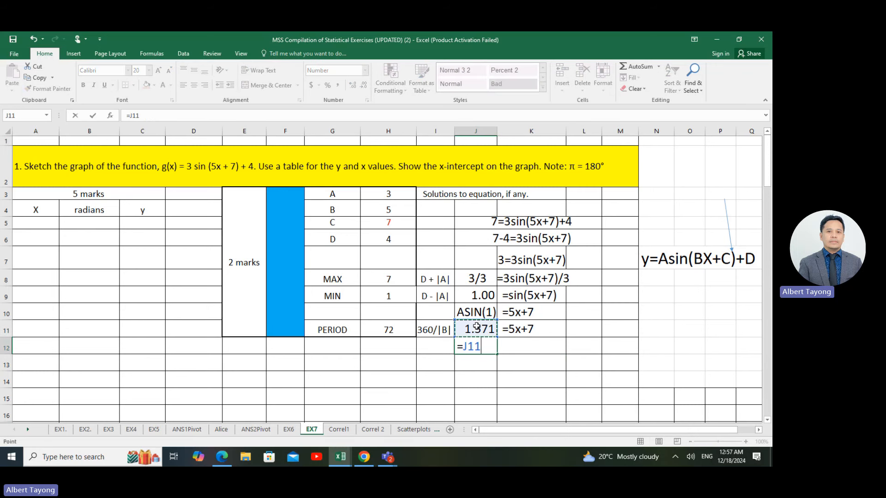
text(-5.429)
Step: Write the remaining right-hand side =5x as text in cell K12
click(522, 345)
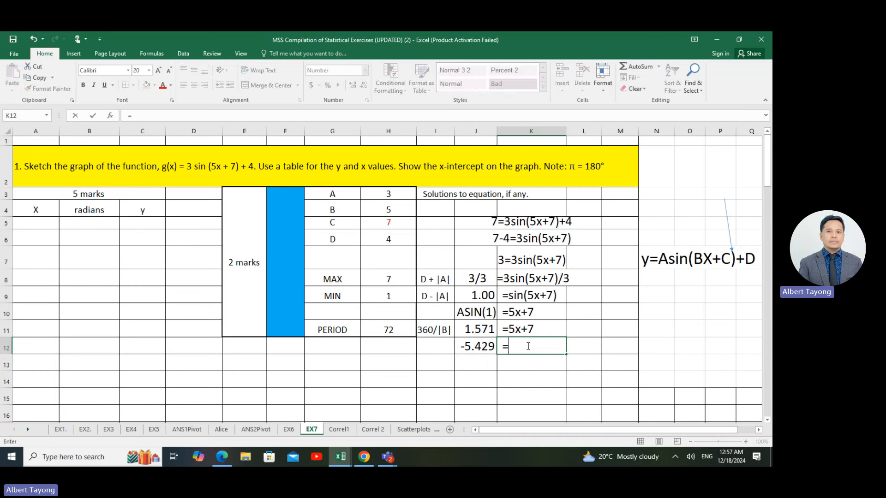
text(=5x)
key(BackSpace)
click(542, 379)
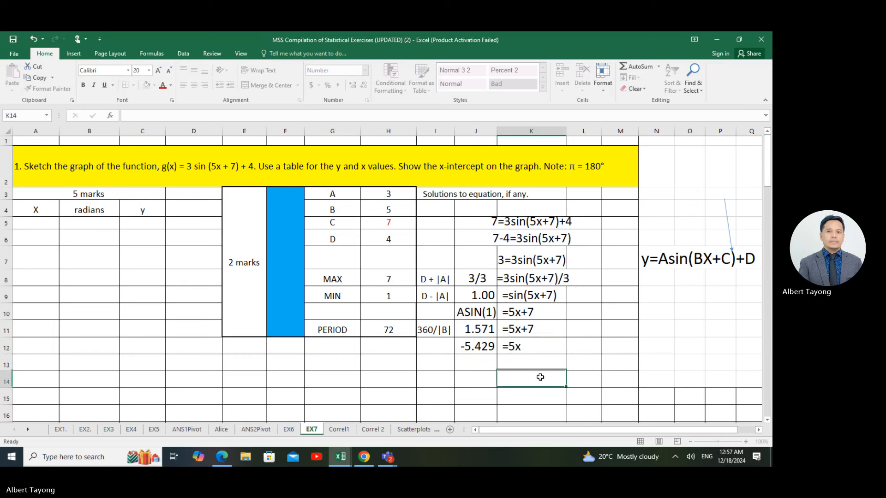
Step: Write x in cell K13 and calculate its value in J13 with the formula =J12/5
click(480, 362)
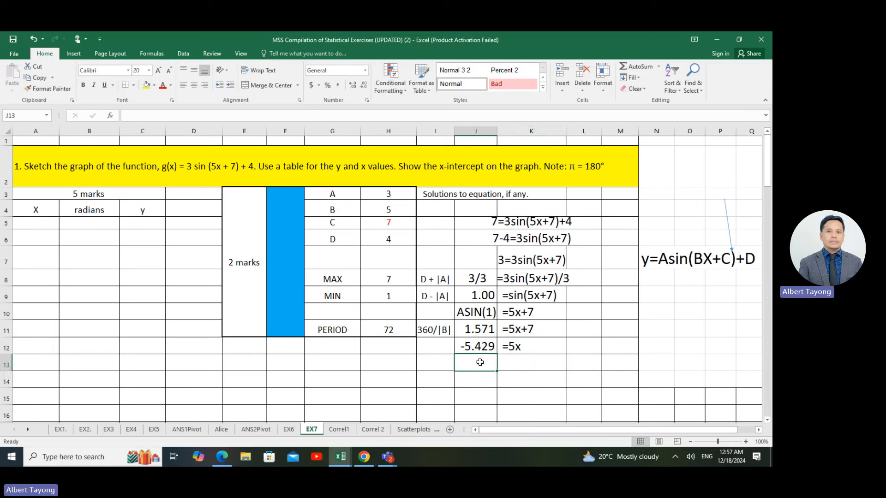
click(521, 362)
text(x)
click(476, 362)
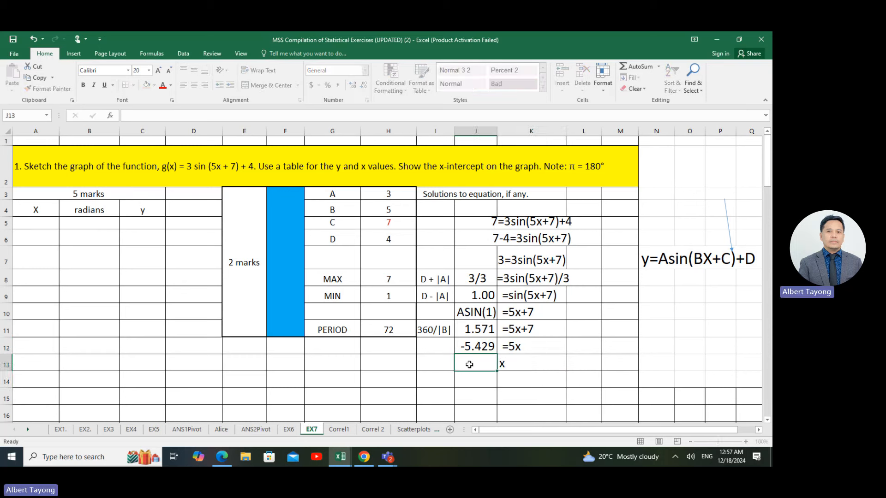
text(=)
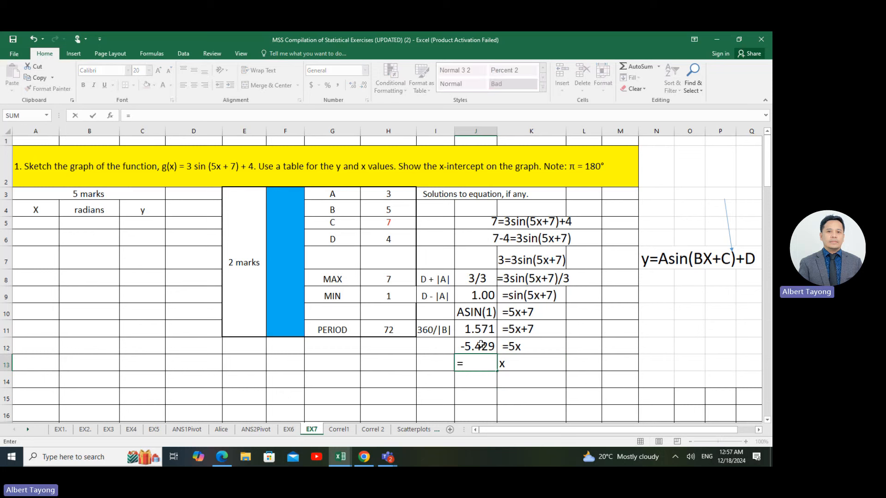
click(481, 346)
text(/5)
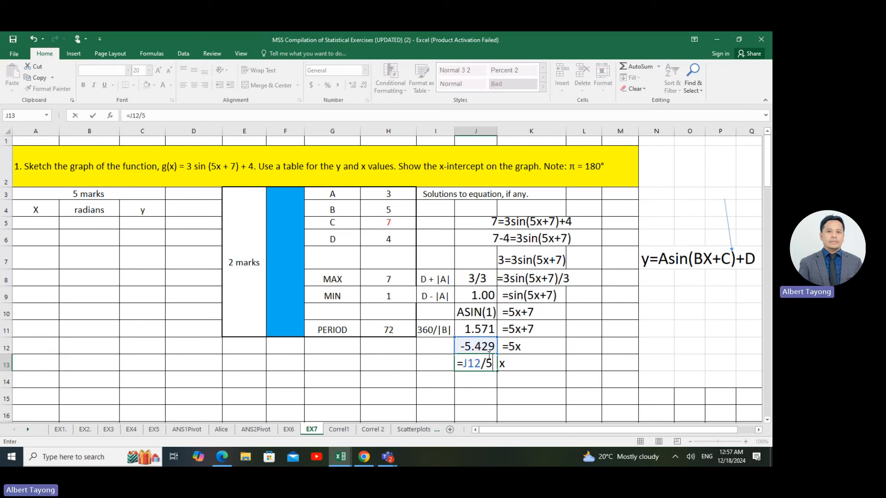
click(490, 358)
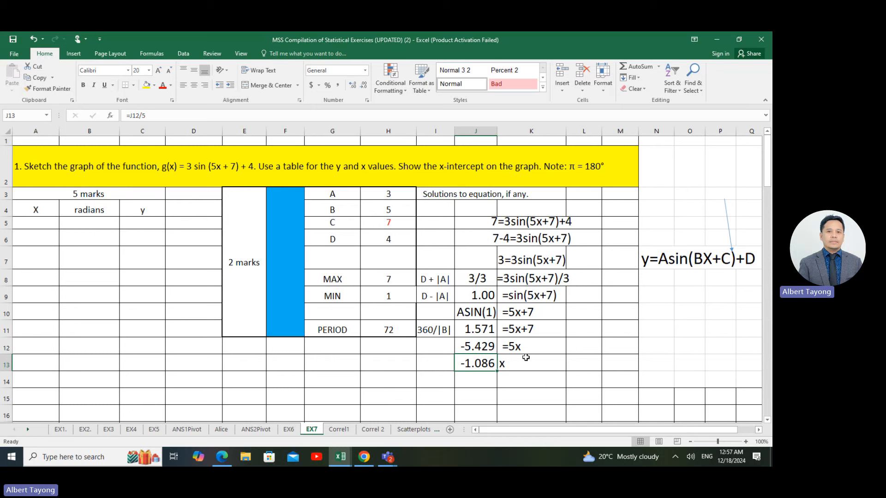
Step: Label cell J14 as degrees and widen column J slightly to fit the label
click(488, 377)
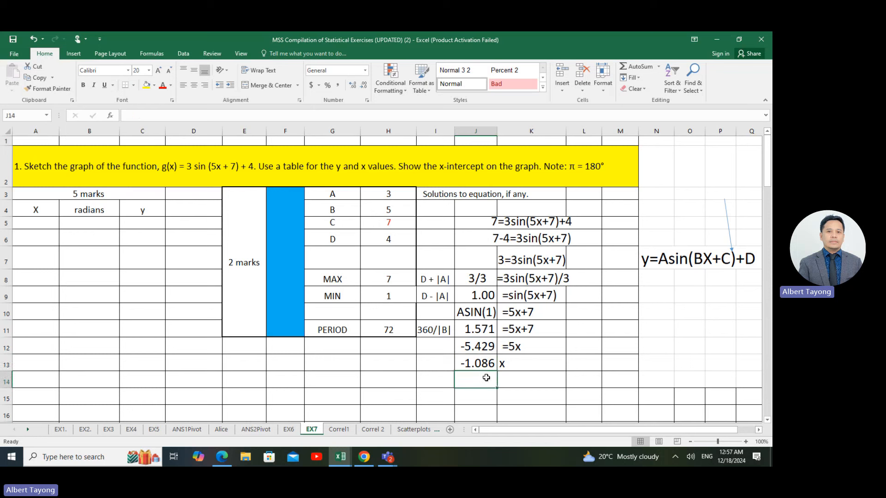
text(degree)
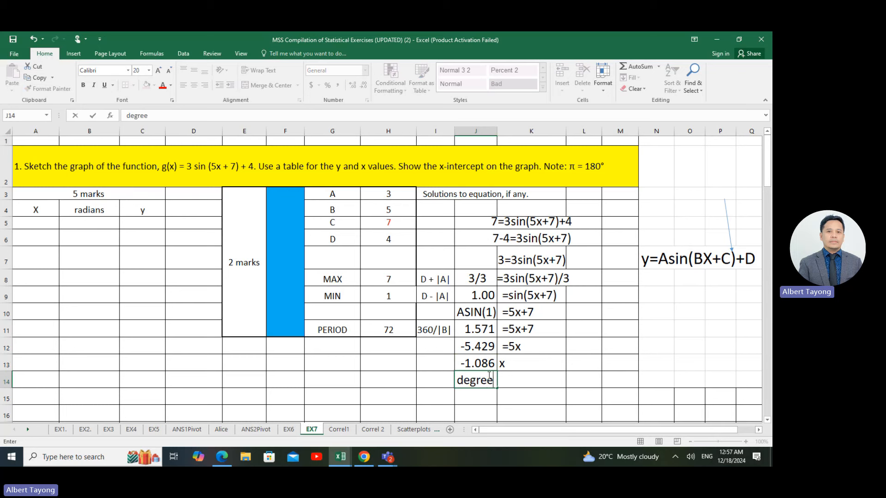
text(s)
key(Tab)
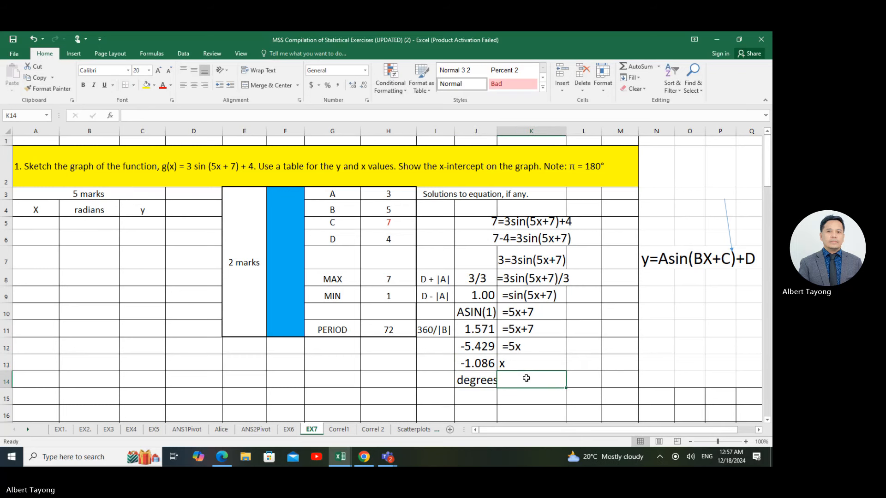
drag(498, 135, 505, 135)
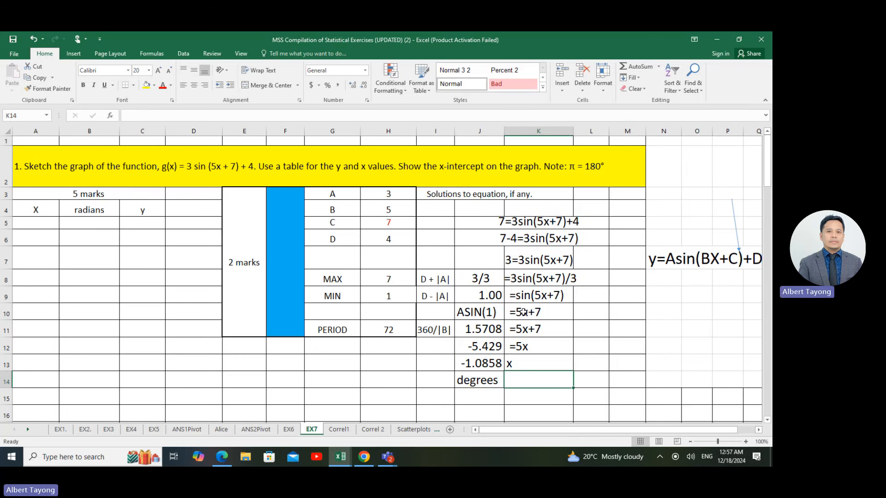
Step: Convert the x solution to degrees in cell K14 with the formula =DEGREES(J13)
text(=)
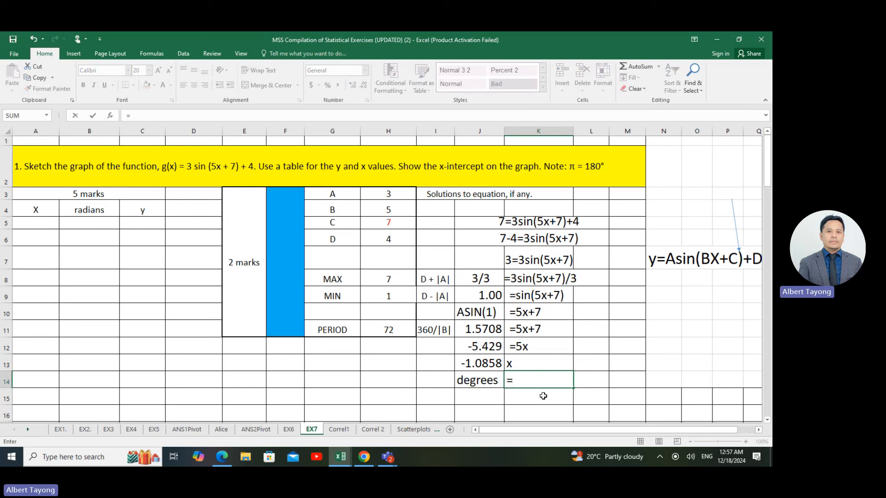
text(de)
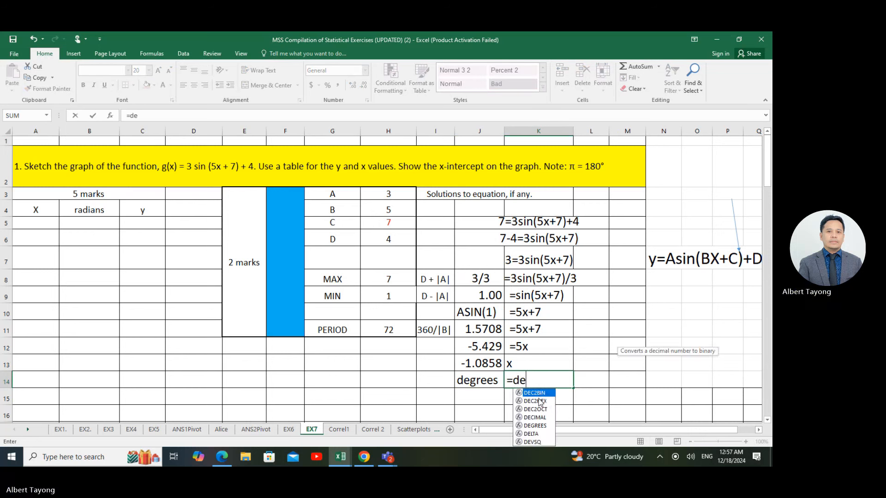
text(g)
click(486, 363)
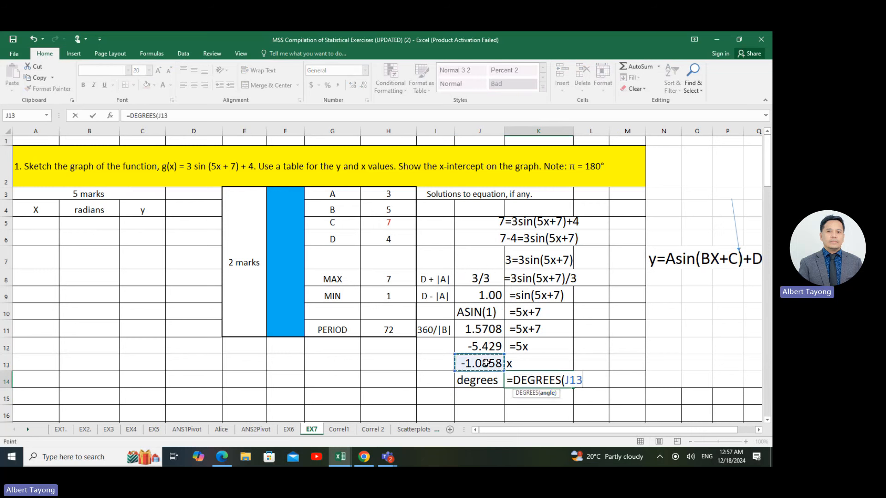
key(Return)
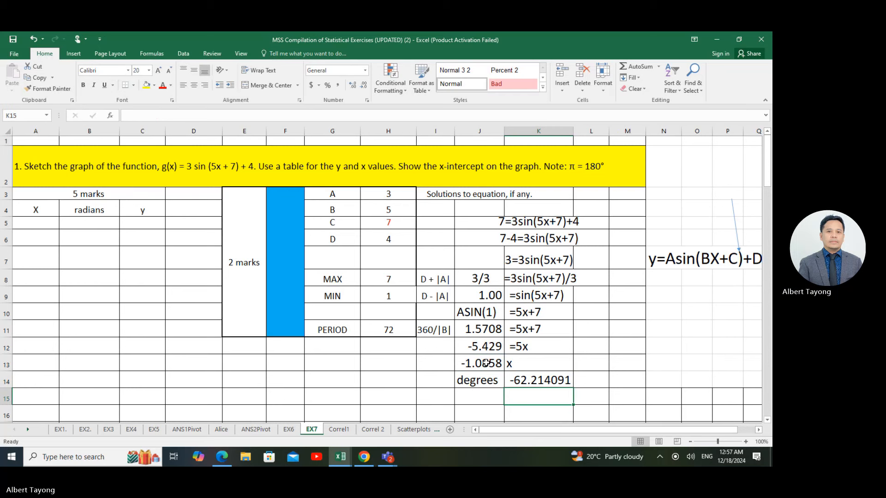
click(549, 381)
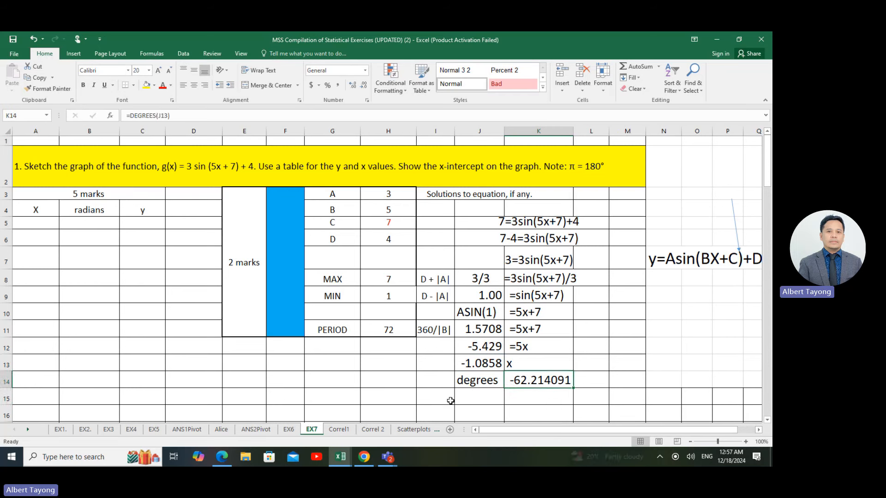
click(44, 305)
click(549, 386)
drag(40, 223, 32, 278)
click(97, 318)
click(39, 224)
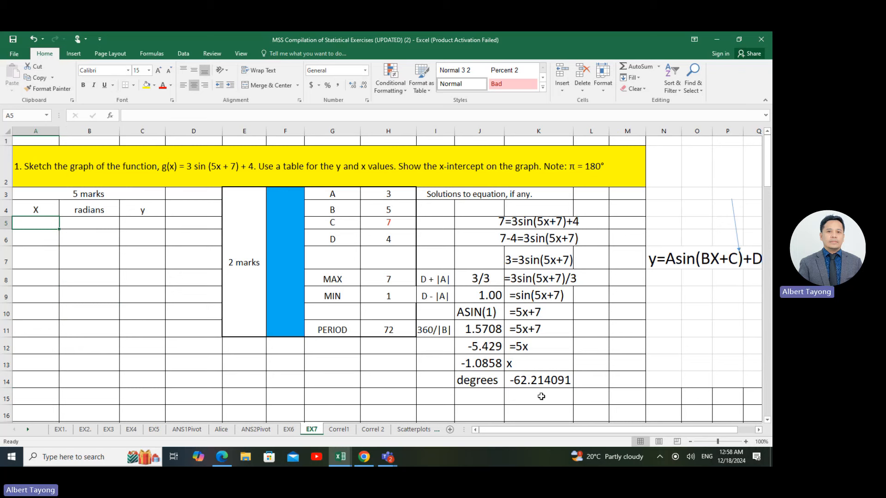
Step: Link the first X value of the table in cell A5 to the degree solution with =K14
click(553, 380)
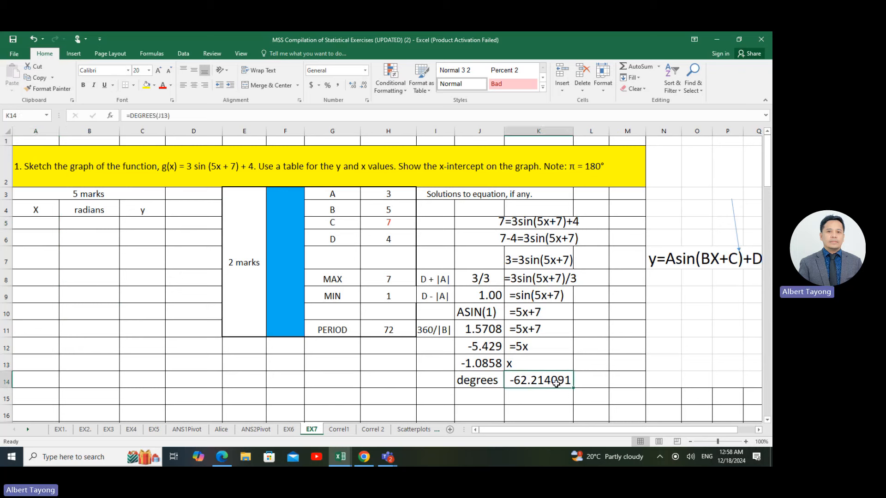
click(46, 223)
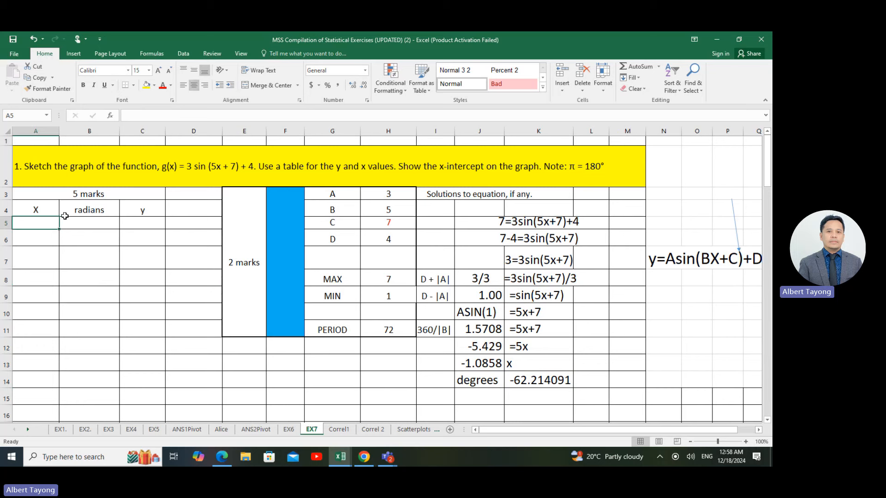
text(=)
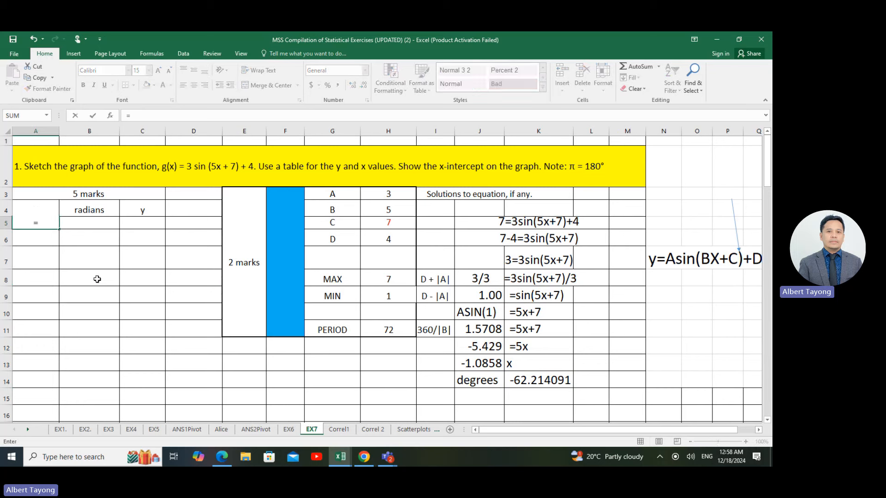
click(547, 382)
key(Return)
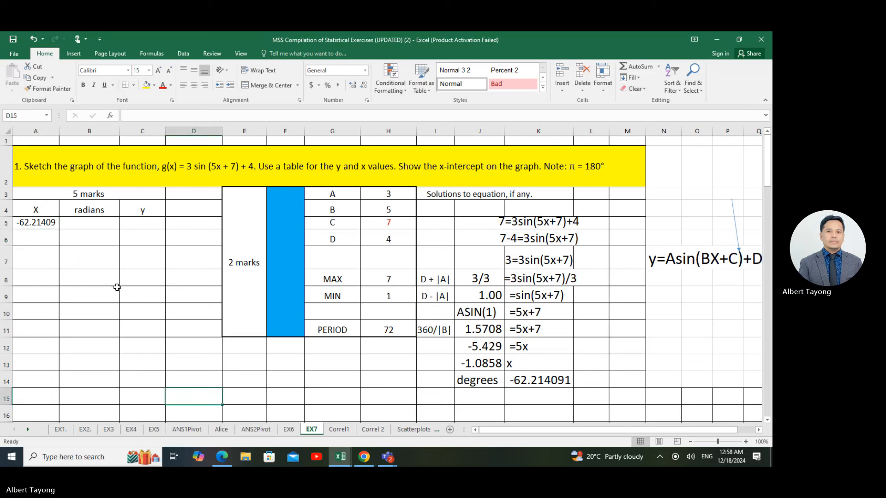
Step: Set the font size of the X, radians and y table range A4:D14 to 20
click(19, 227)
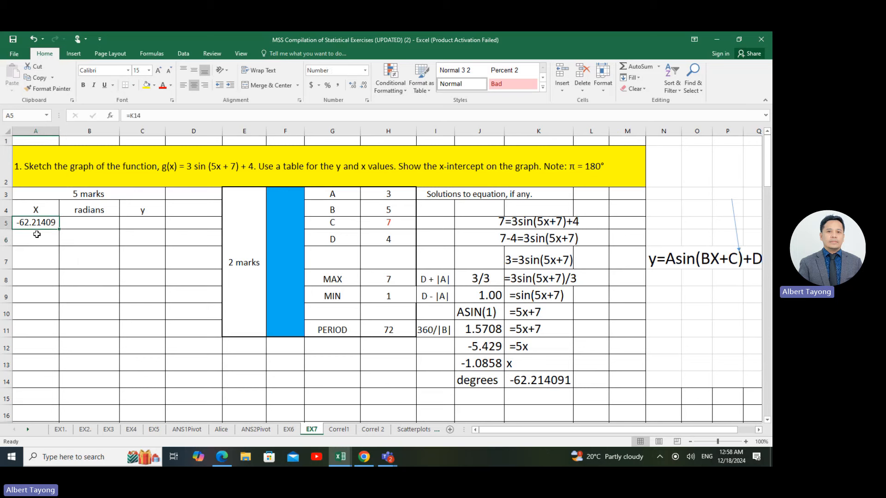
click(70, 287)
click(46, 223)
drag(42, 212, 203, 380)
click(149, 71)
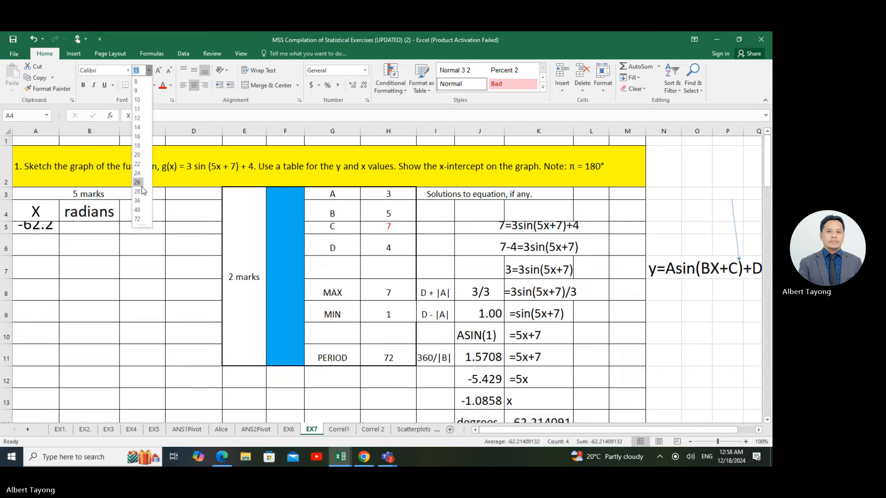
click(139, 160)
Step: Calculate the second X value in cell A6 with the formula =A5+0.25*72
click(33, 241)
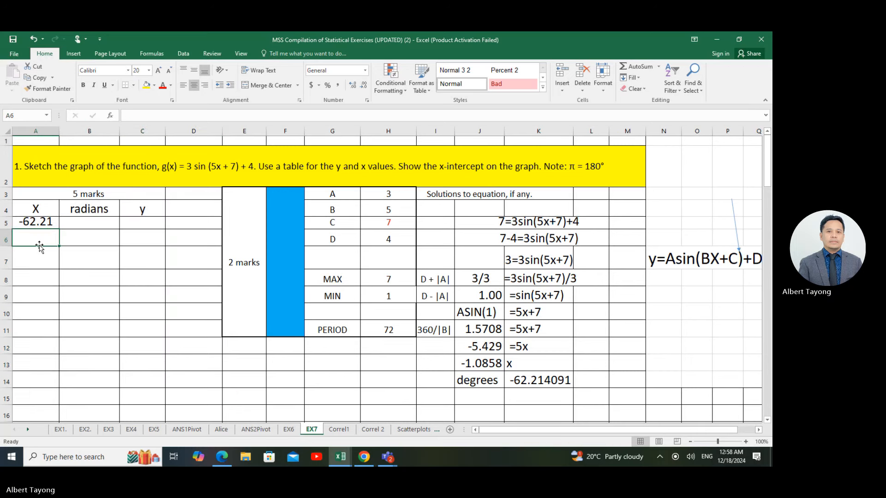
text(=)
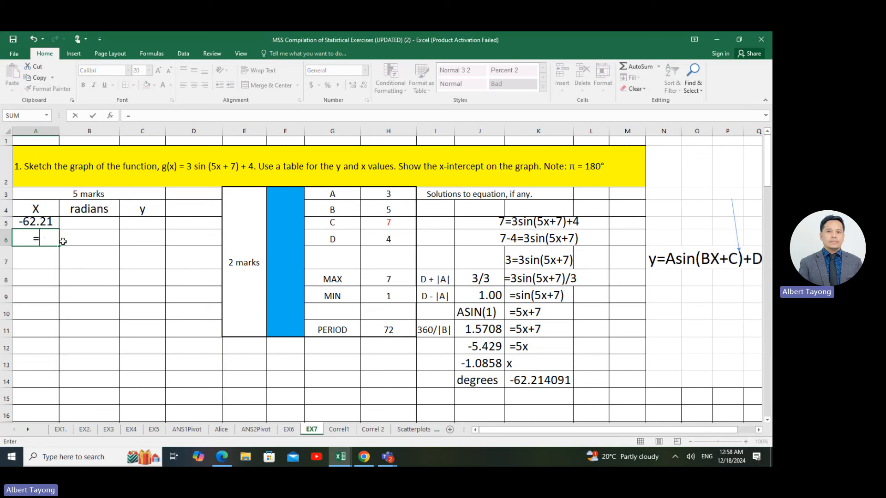
click(49, 221)
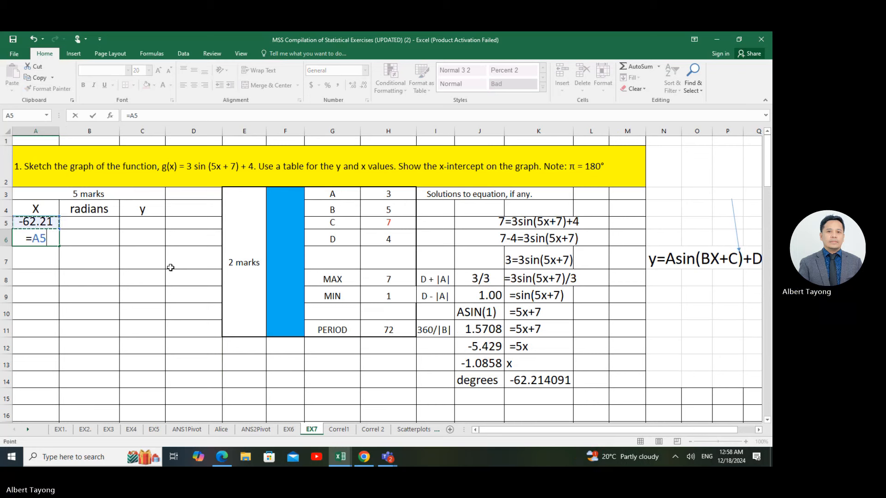
text(+)
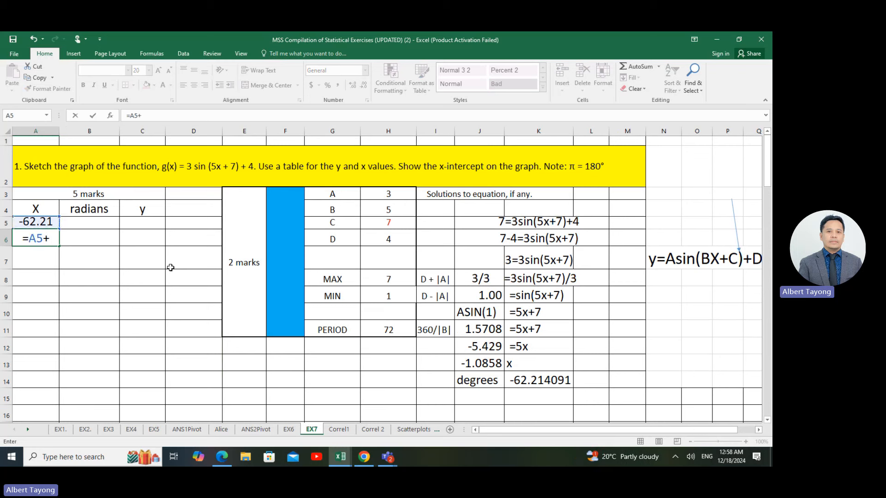
text(0.25*)
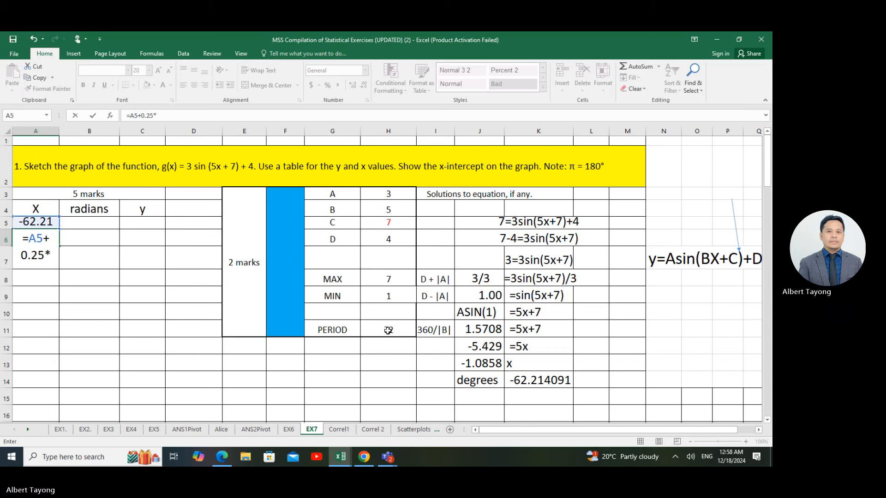
text(7)
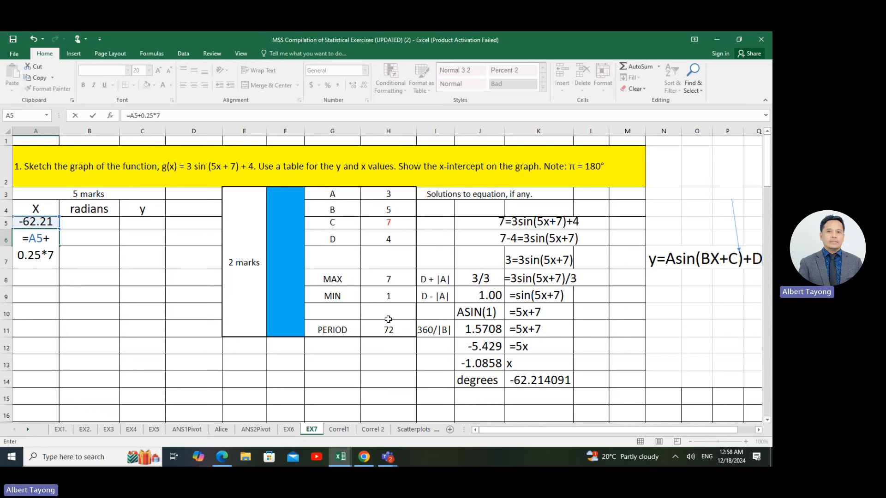
text(2)
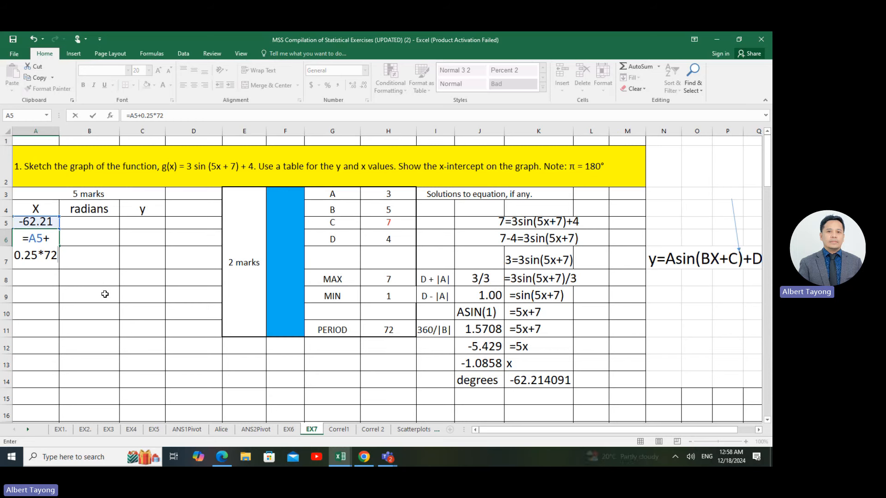
key(Return)
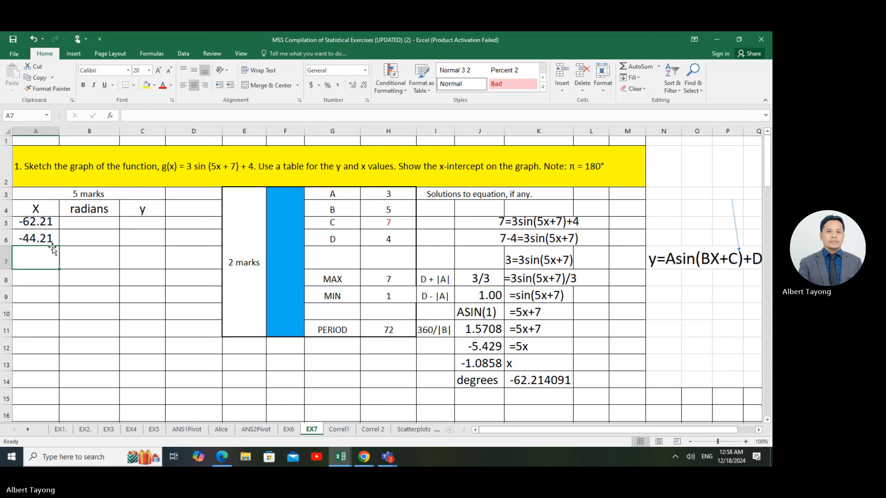
Step: Fill the X formula from cell A6 down through cell A19
click(35, 236)
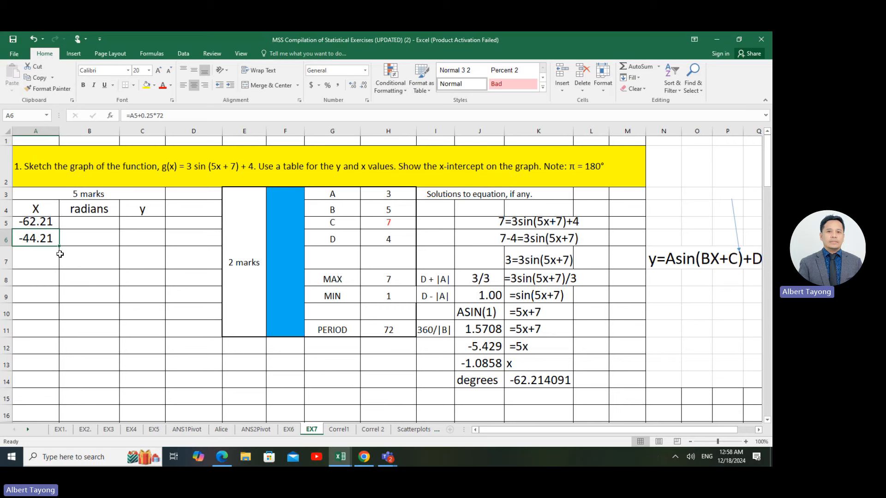
drag(60, 246, 60, 416)
scroll(64, 402, down, 1)
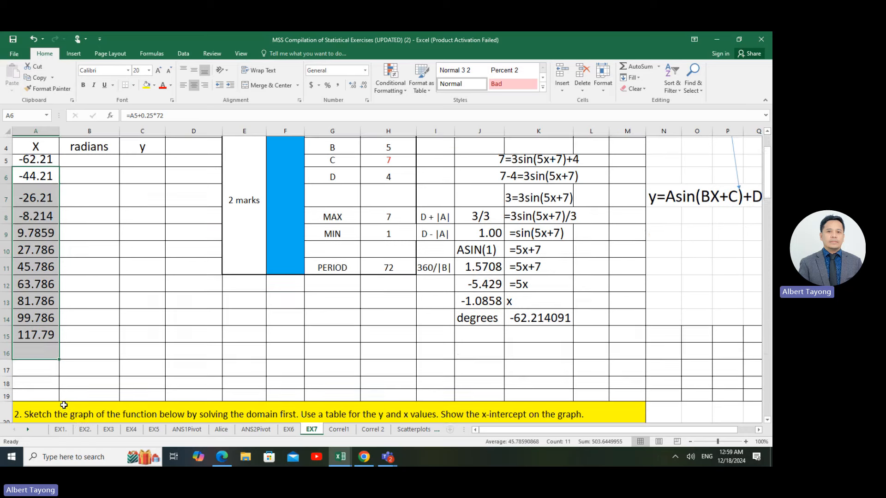
drag(58, 359, 59, 400)
click(127, 349)
click(138, 268)
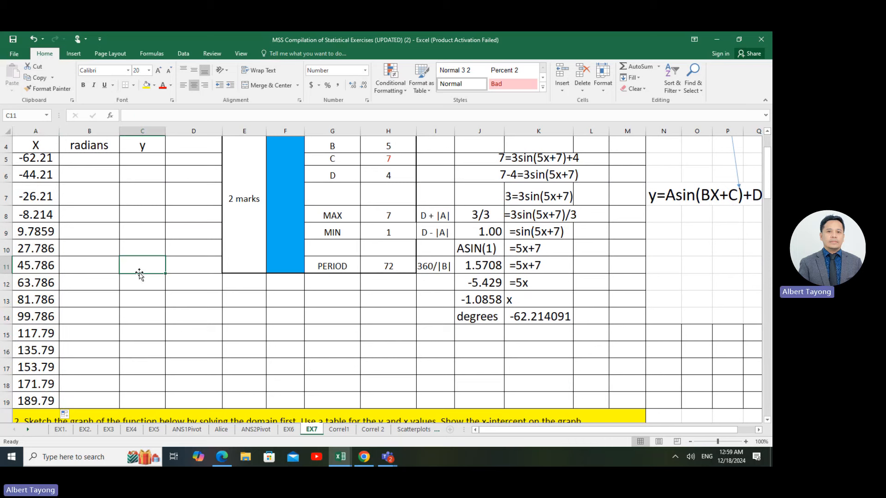
Step: Convert the first X value to radians in cell B5 with =RADIANS(A5) and compare it with the x solution in J13
click(98, 158)
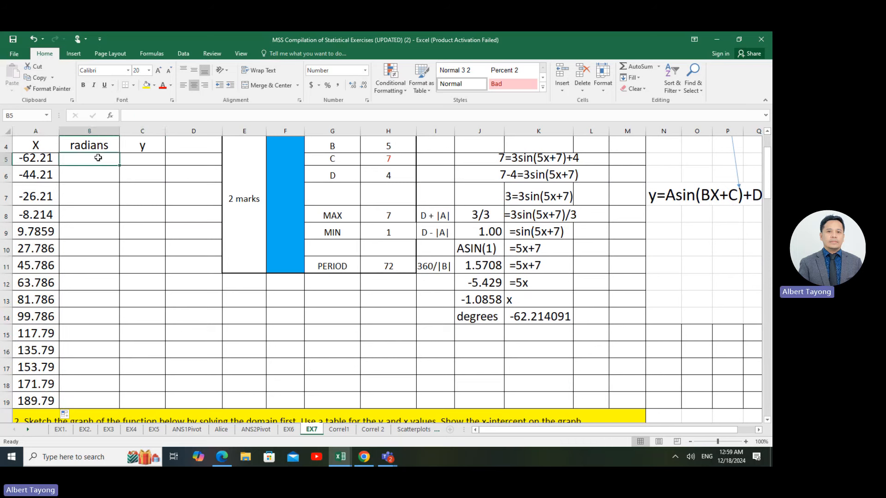
text(=ra)
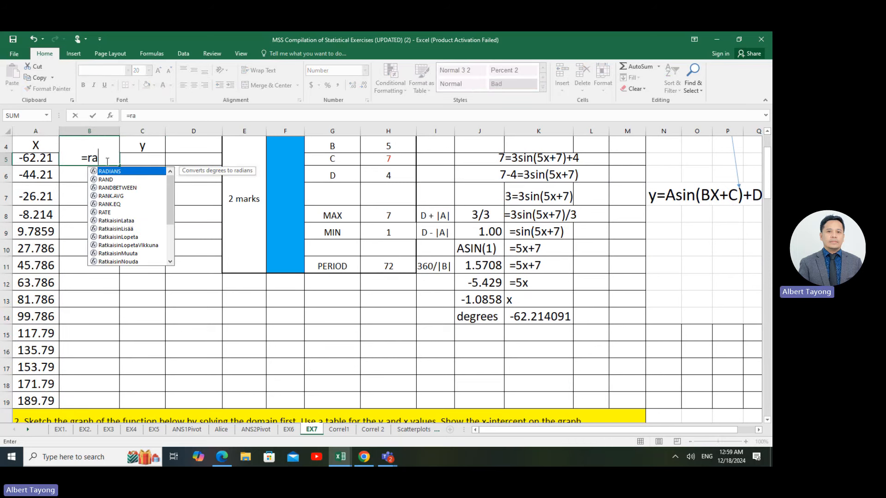
double_click(109, 172)
click(29, 157)
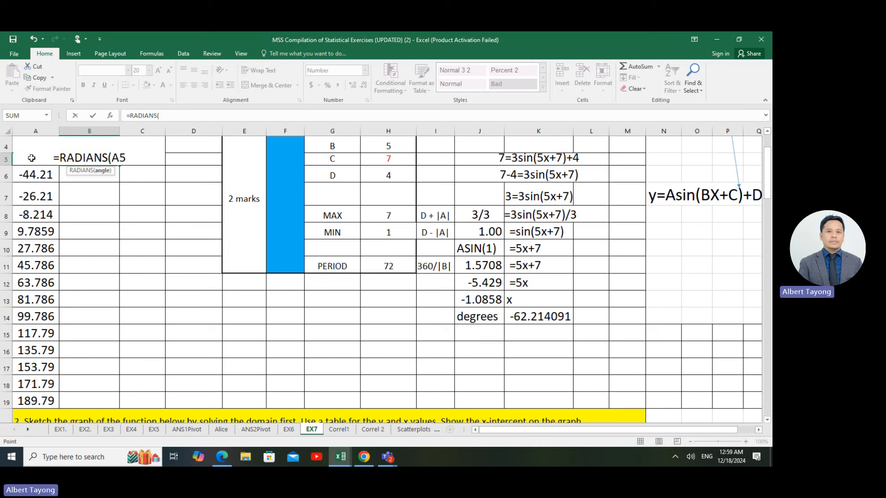
key(Return)
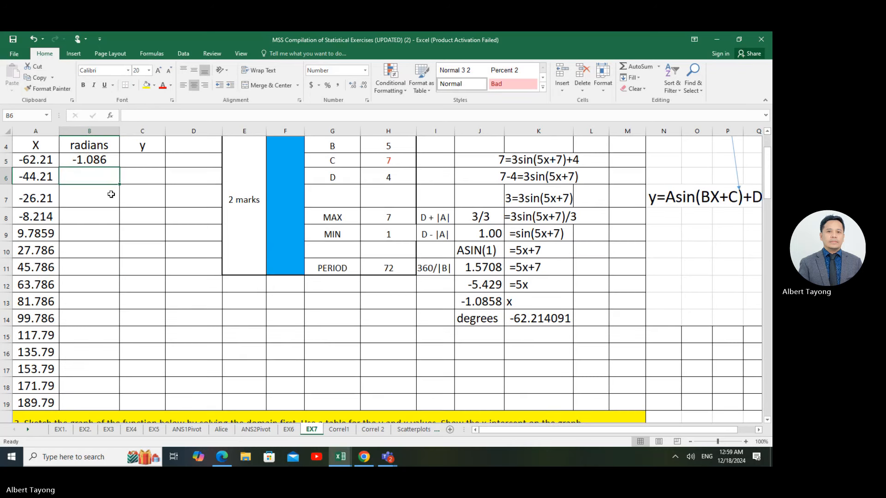
click(487, 310)
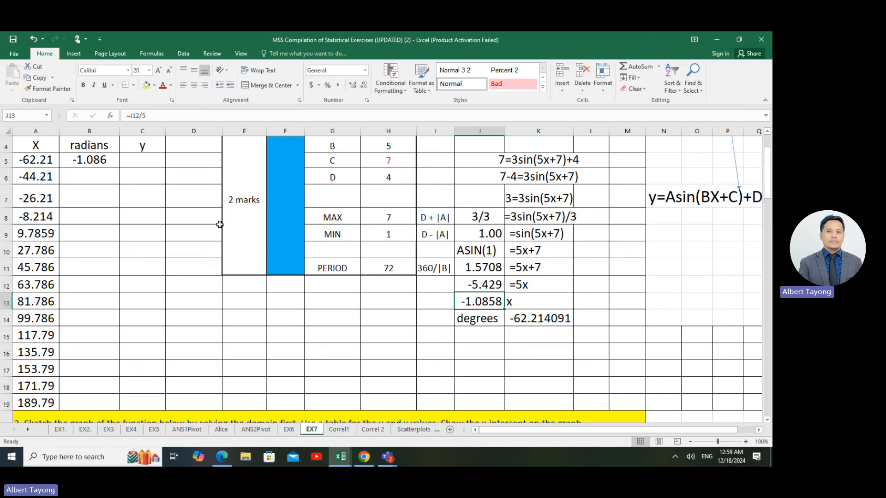
click(113, 163)
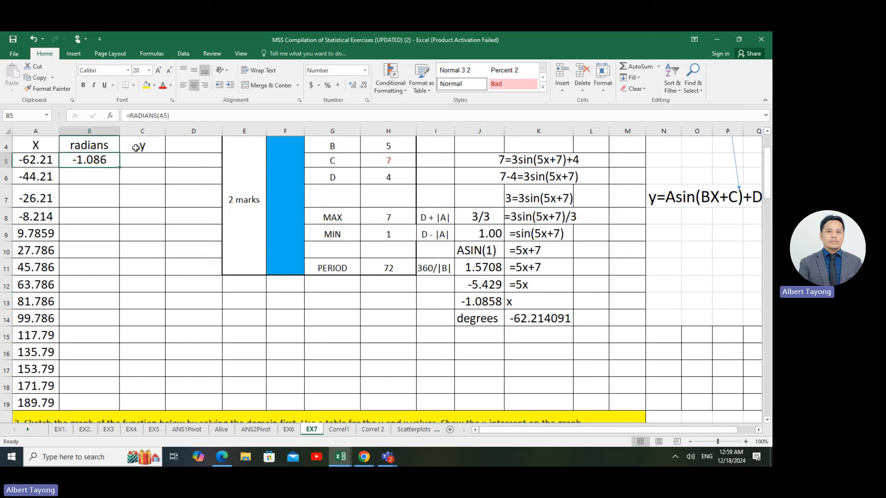
click(487, 301)
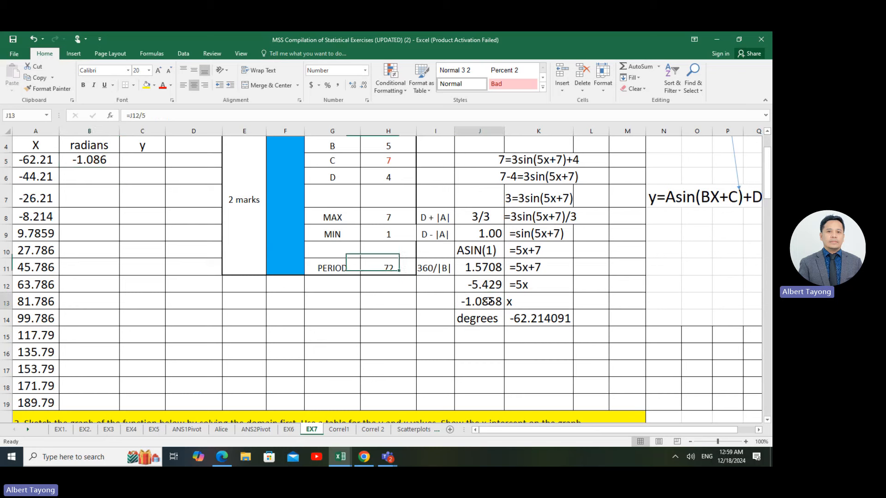
click(133, 223)
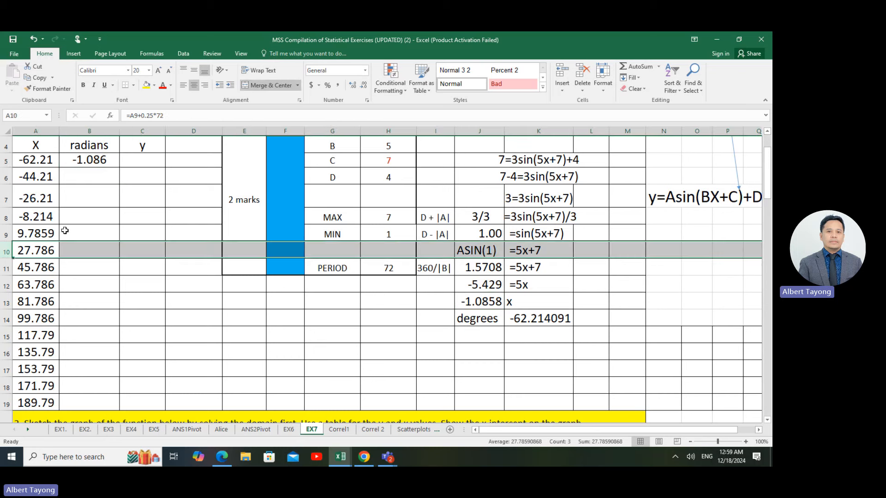
Step: Fill the radians formula from cell B5 down through cell B19
click(95, 194)
click(98, 162)
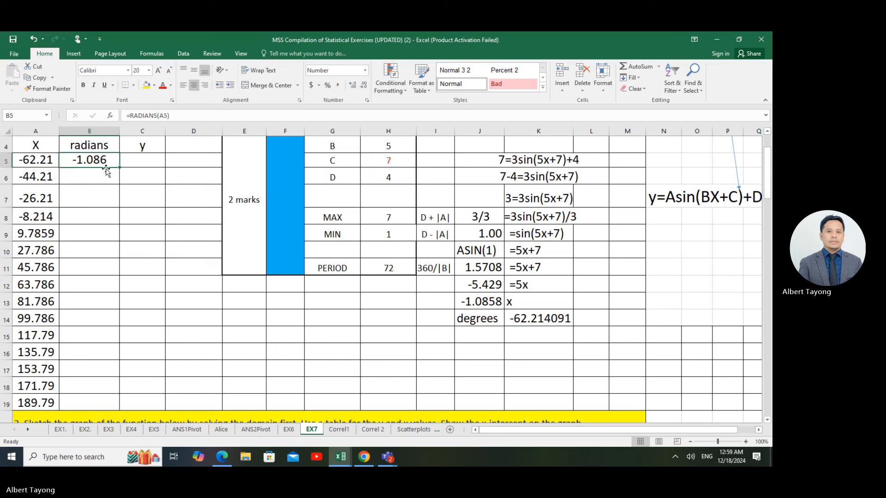
drag(122, 169, 89, 409)
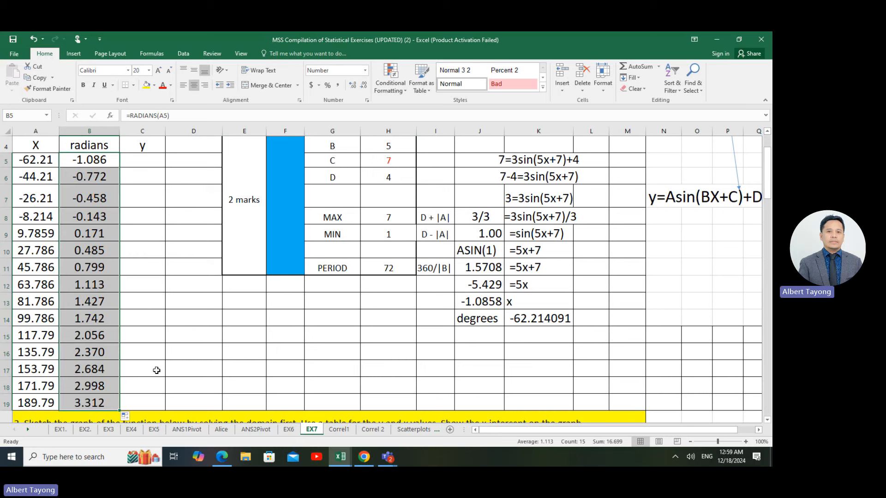
click(104, 240)
drag(103, 161, 80, 403)
click(161, 303)
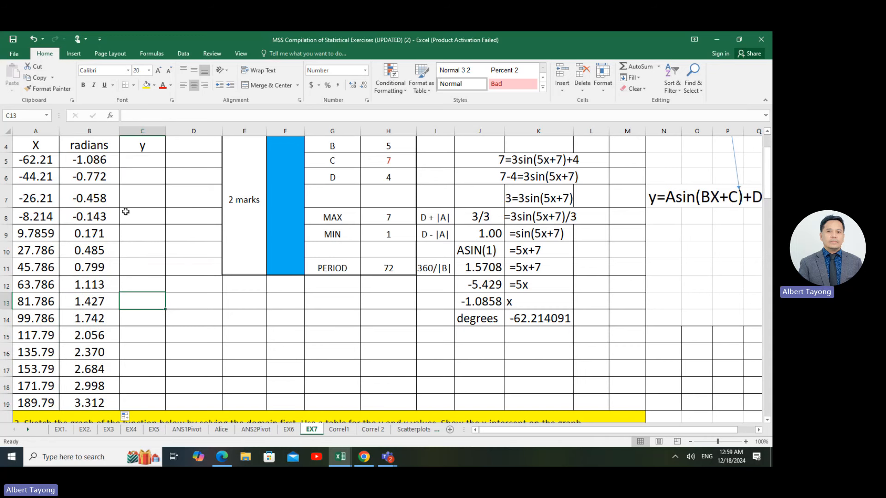
Step: Format the function g(x) = 3 sin (5x + 7) + 4 in the question text as red with font size 22
click(136, 161)
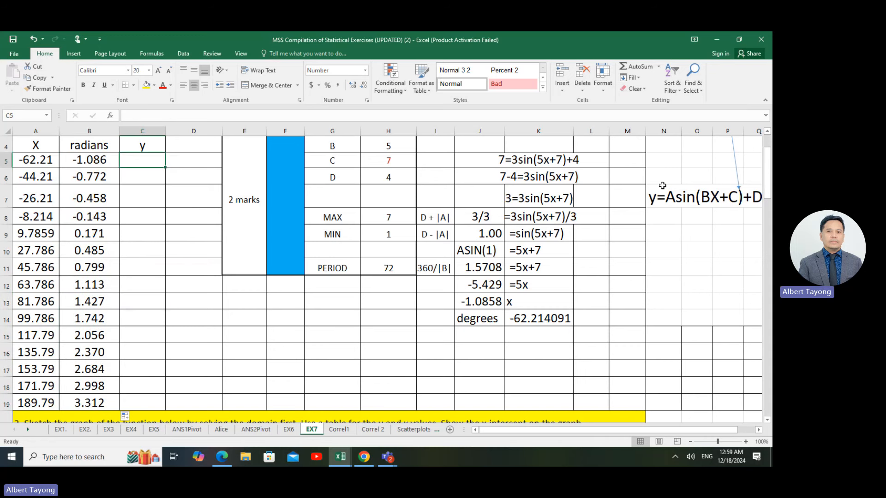
scroll(767, 139, up, 3)
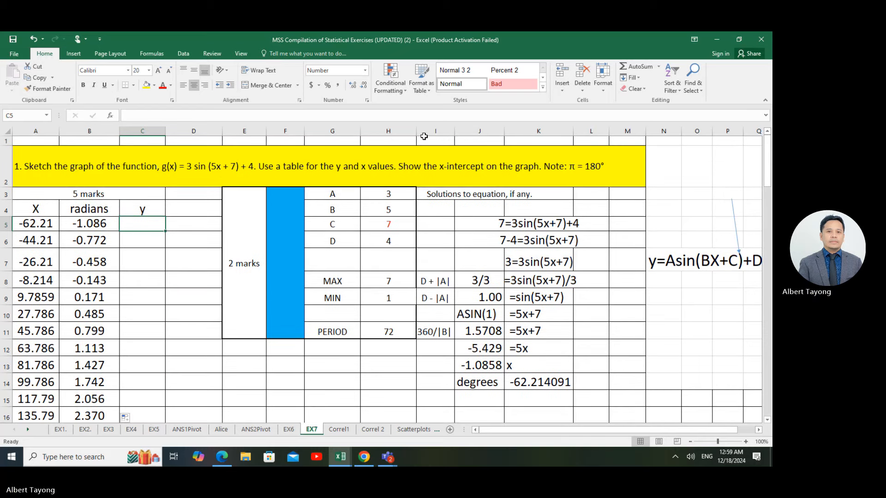
click(219, 173)
double_click(219, 173)
drag(162, 168, 253, 168)
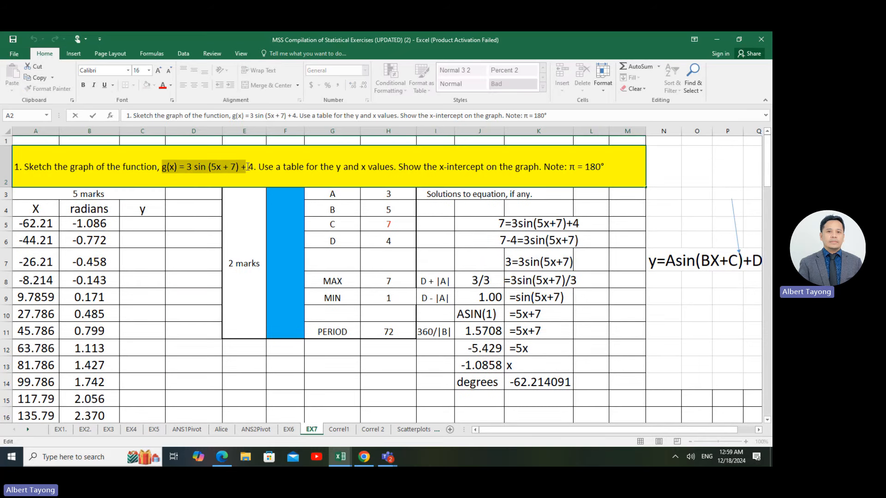
click(163, 88)
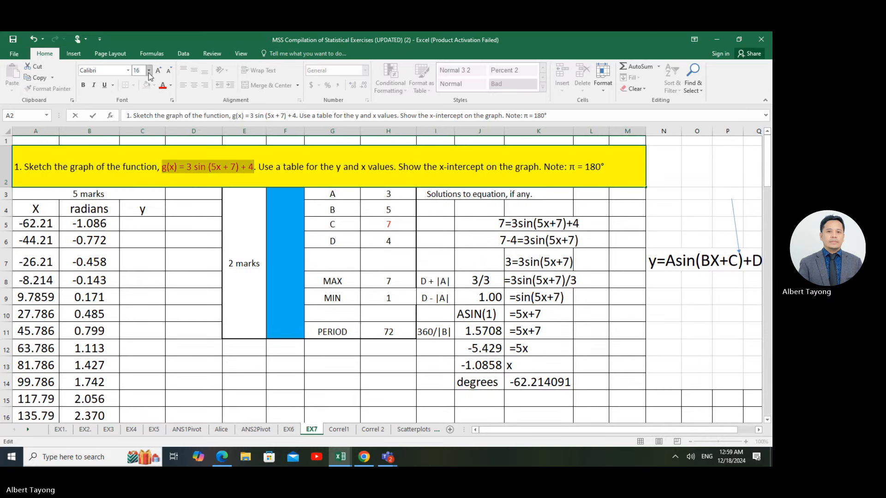
click(148, 70)
click(137, 164)
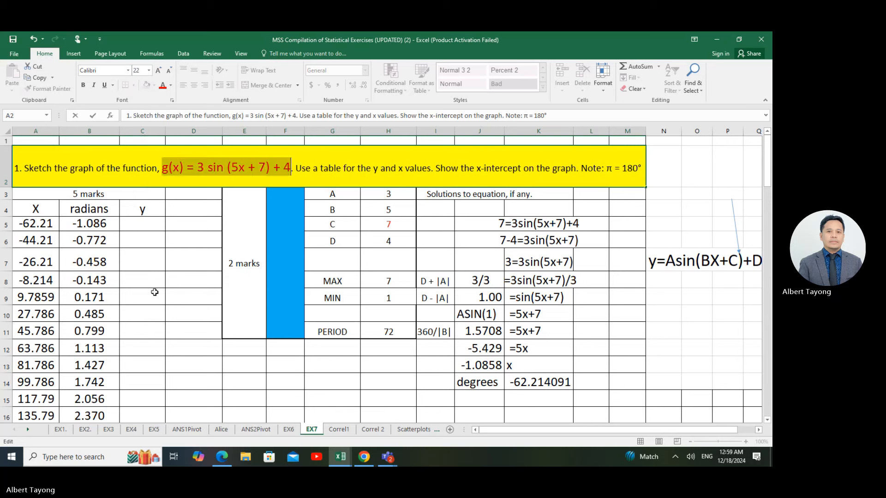
Step: Widen column C and enter =3*SIN(5*B5+7)+4 in cell C5 as the first y value
click(157, 224)
drag(167, 133, 192, 133)
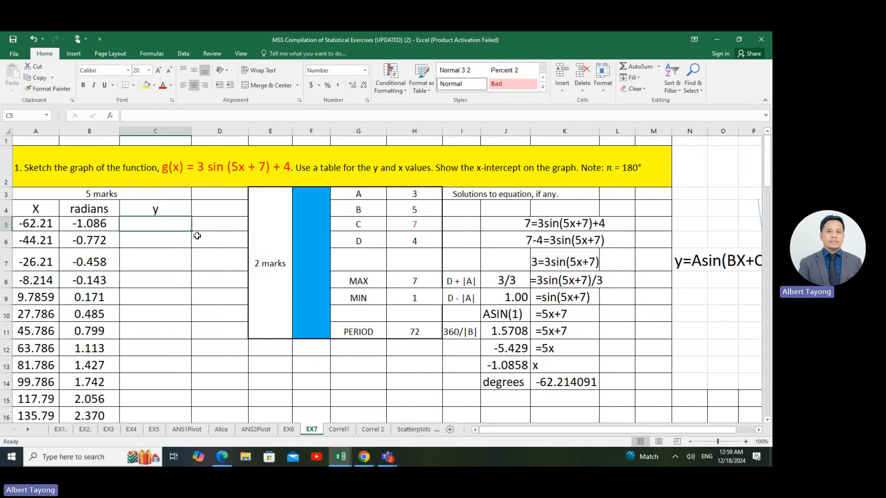
text(=)
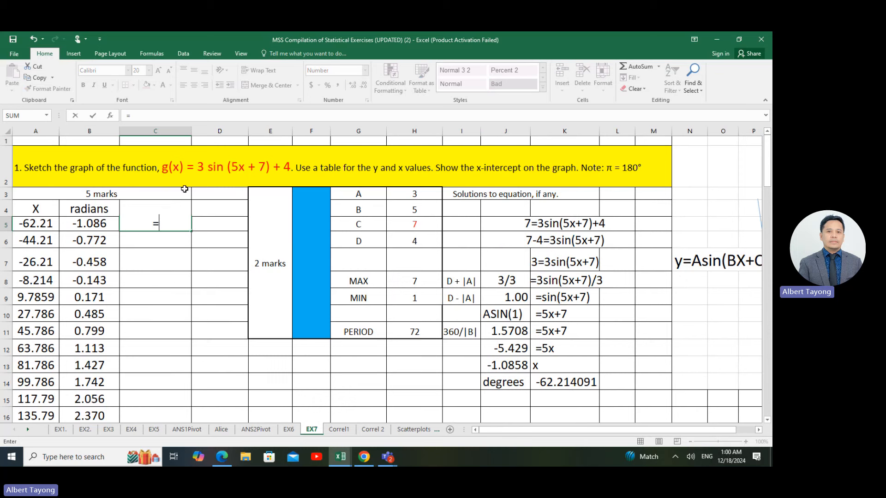
text(3*sim)
key(BackSpace)
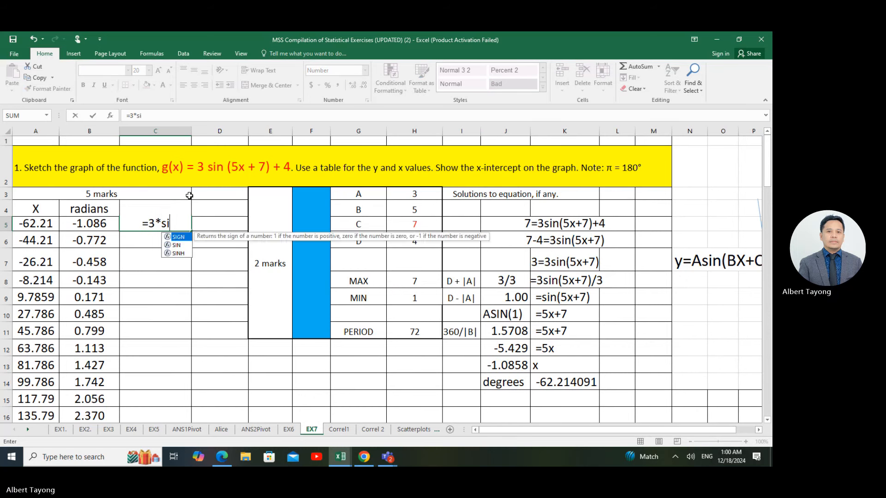
text(n()
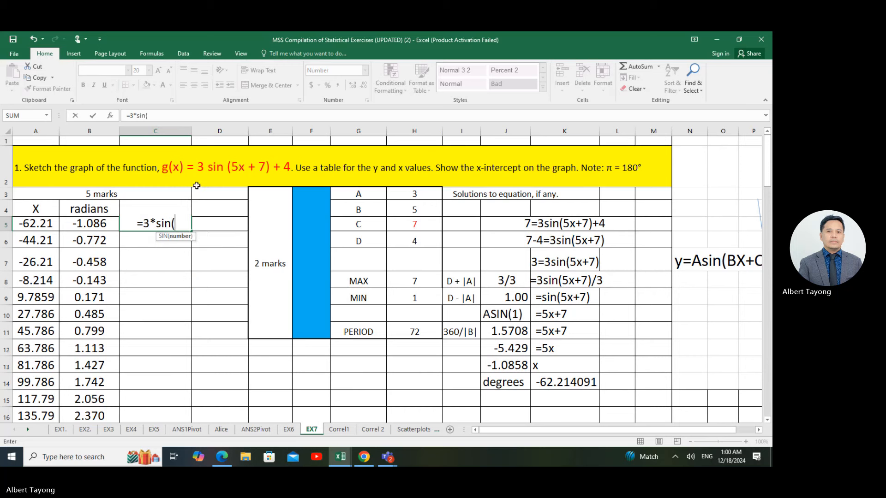
text(5)
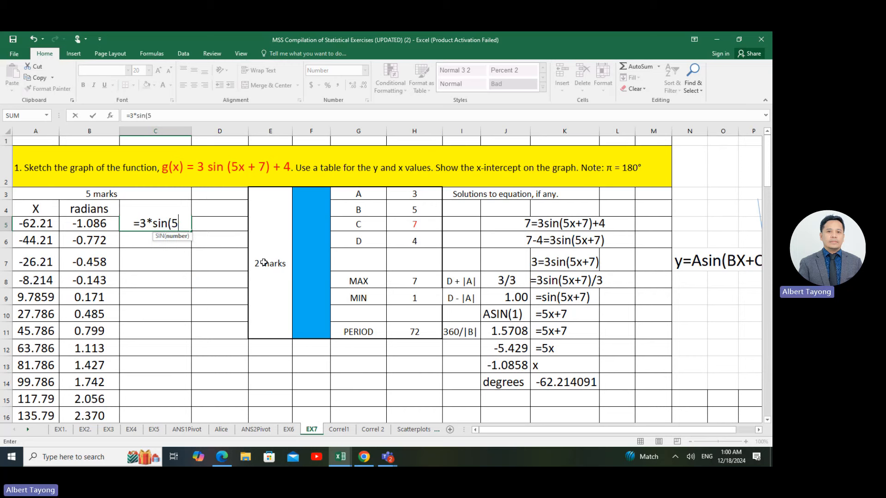
text(*)
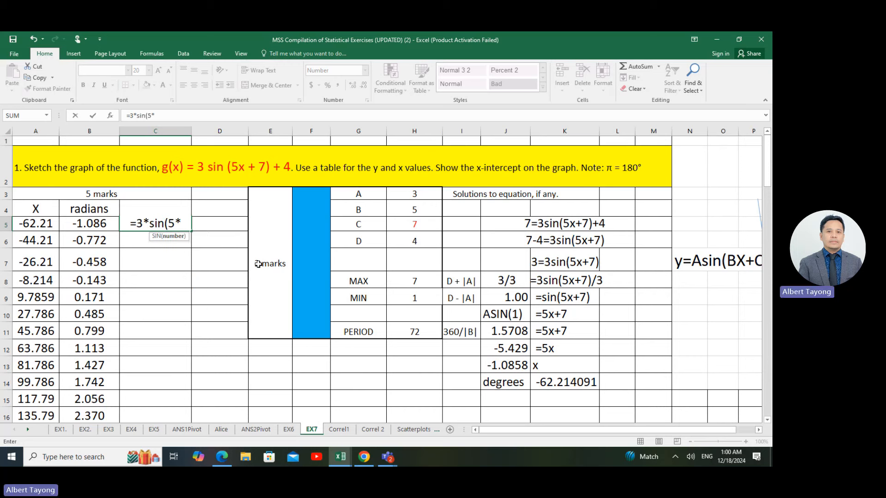
click(99, 231)
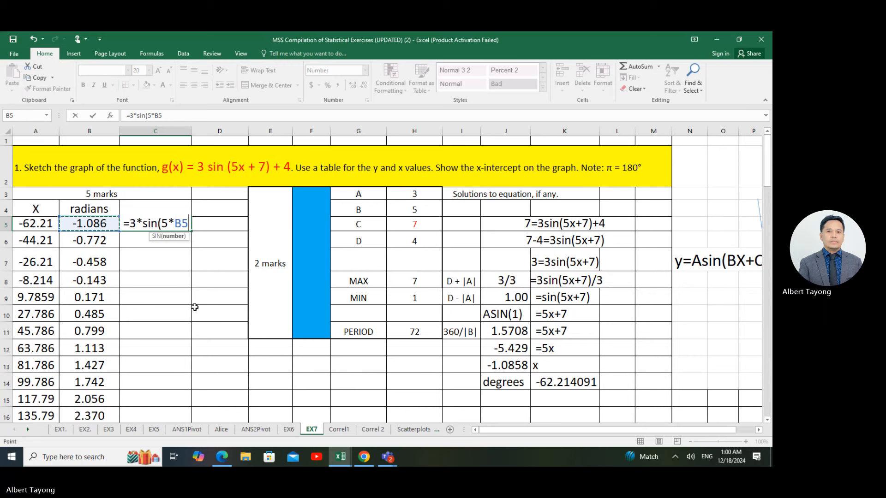
text(+7))
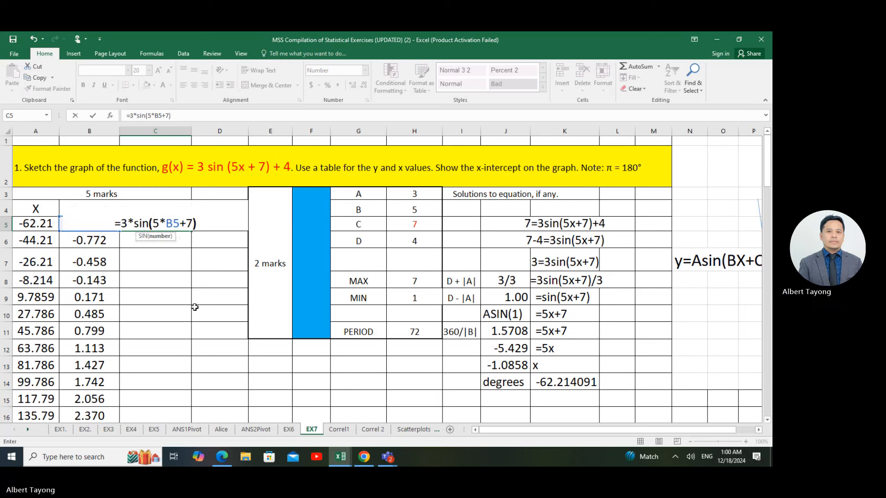
text(+4)
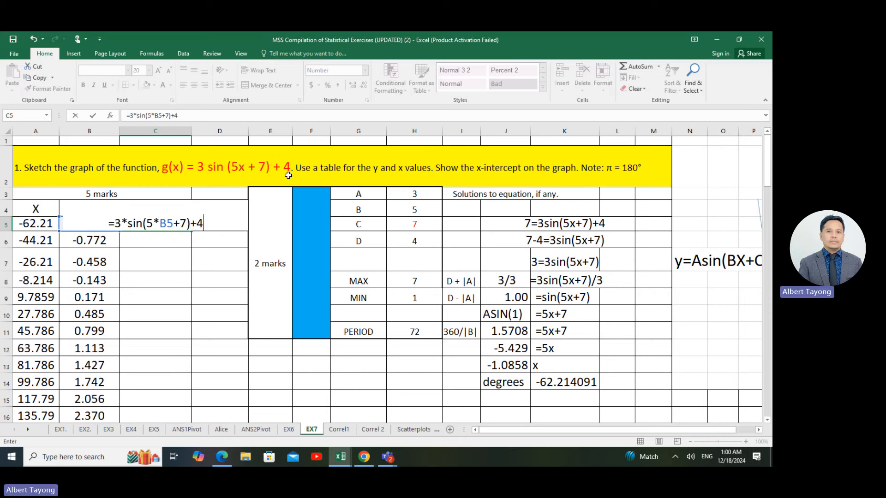
key(Return)
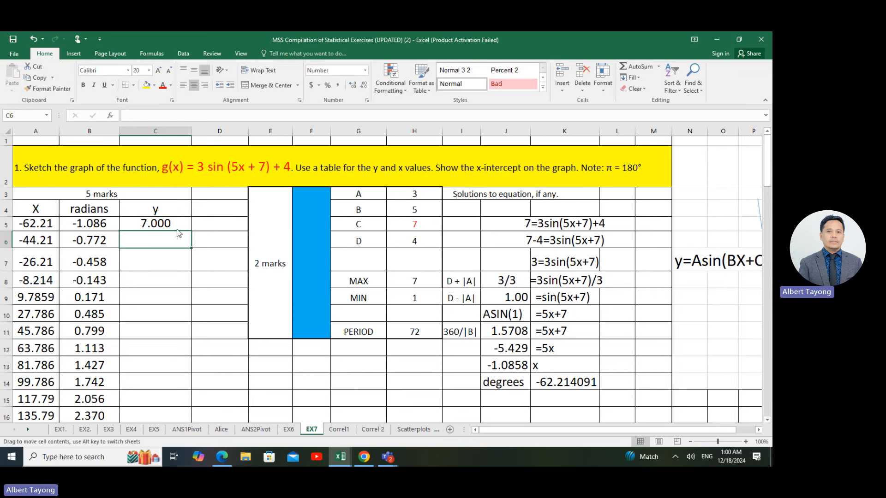
Step: Compare the first y value with the MAX in H8 and fill the y formula from cell C5 down through cell C19
click(409, 281)
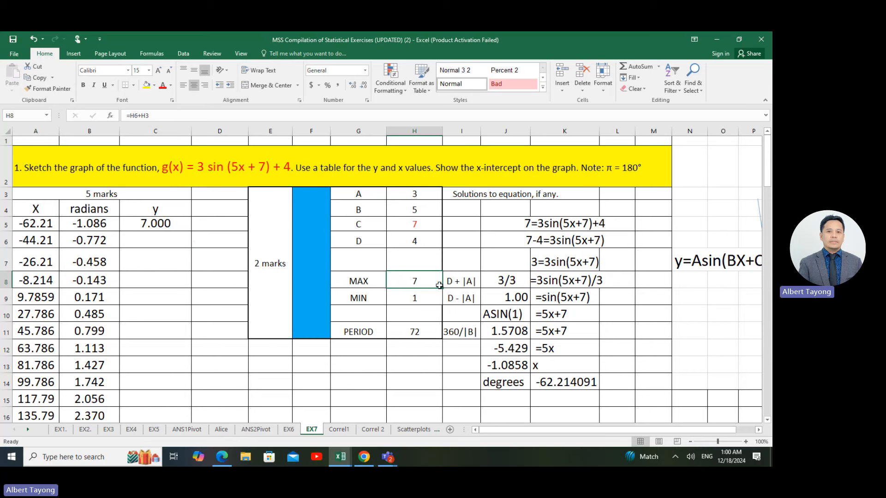
click(159, 225)
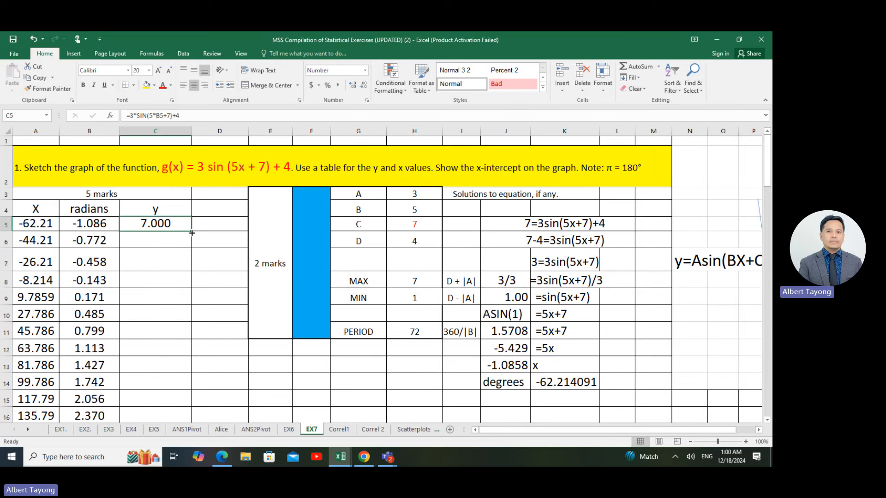
drag(192, 232, 179, 397)
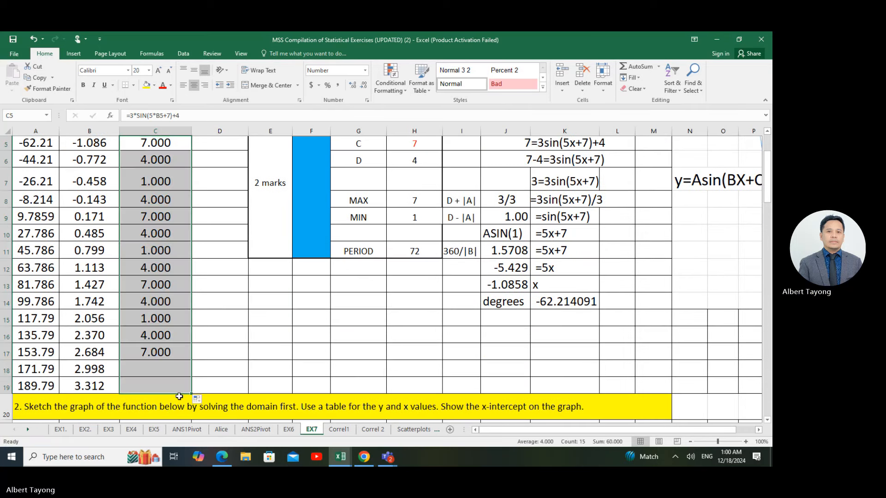
scroll(180, 397, up, 1)
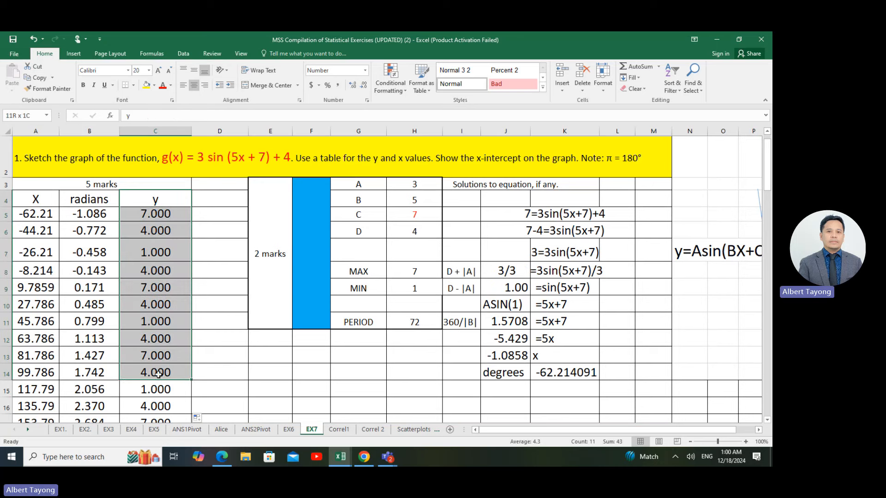
click(176, 315)
click(350, 336)
click(309, 337)
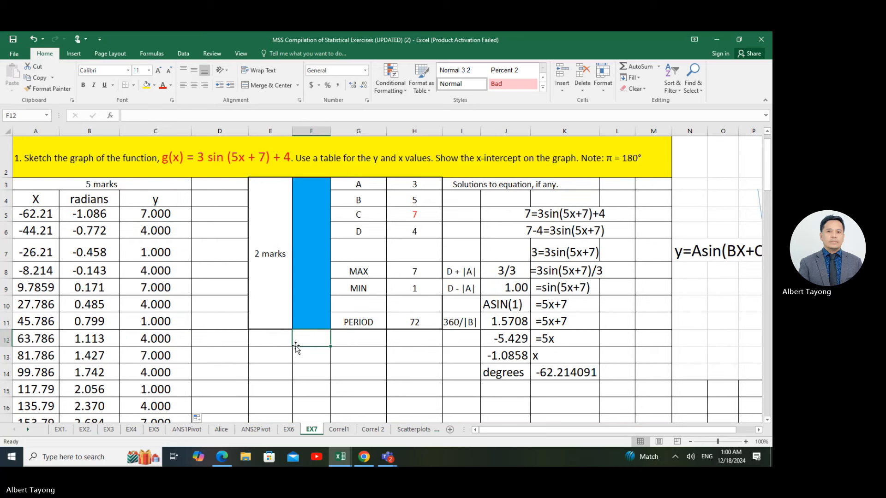
Step: Insert a scatter chart with smooth lines and markers from the radians and y columns, B4:C19
scroll(222, 309, down, 1)
scroll(221, 309, down, 1)
scroll(222, 308, up, 1)
drag(113, 197, 155, 462)
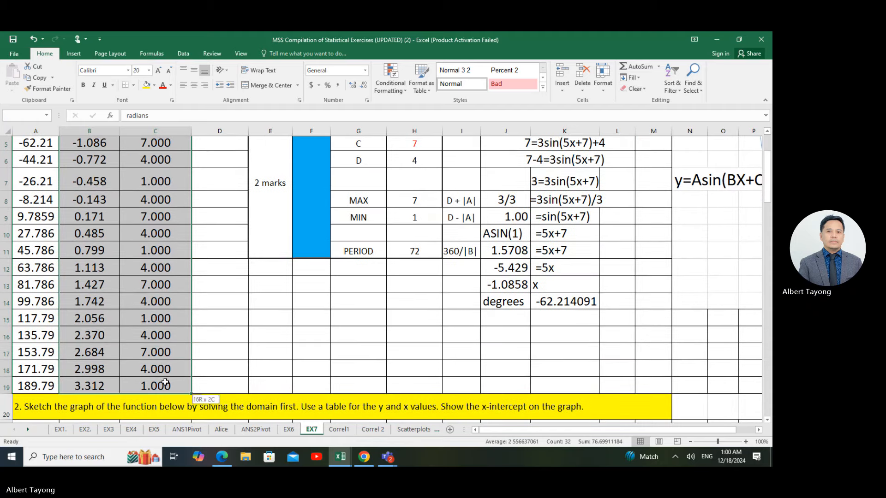
click(74, 54)
scroll(218, 203, up, 2)
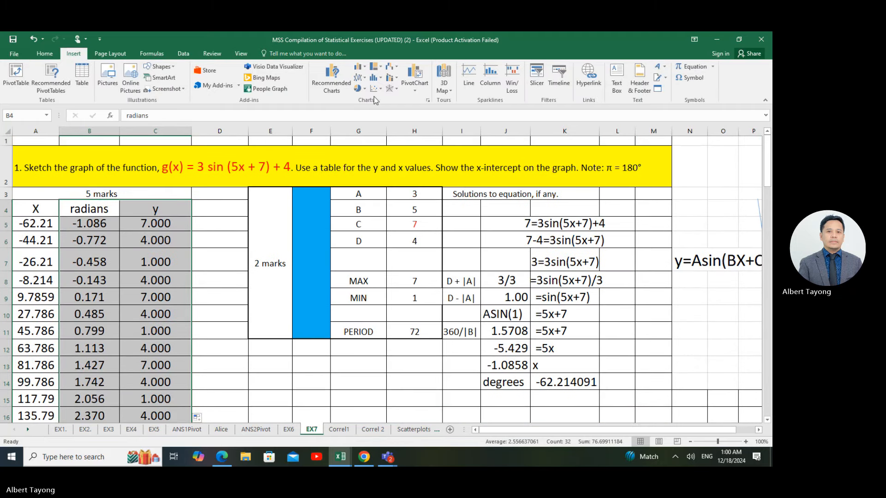
click(376, 89)
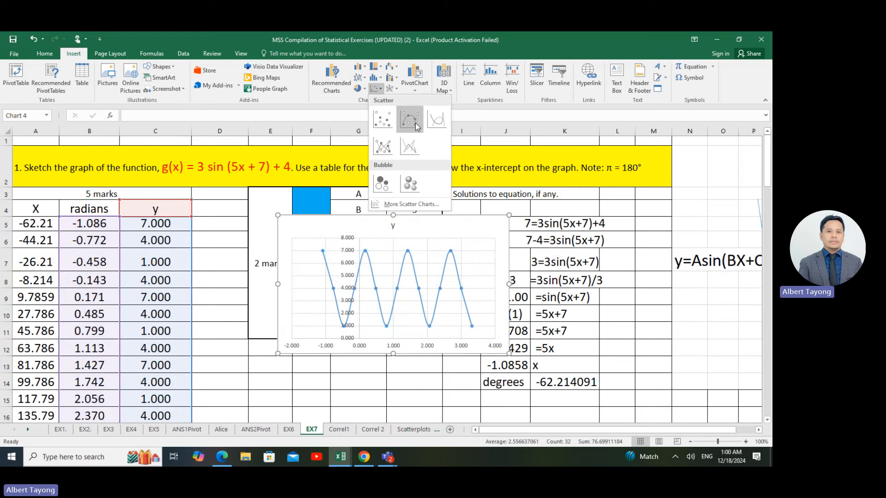
click(409, 120)
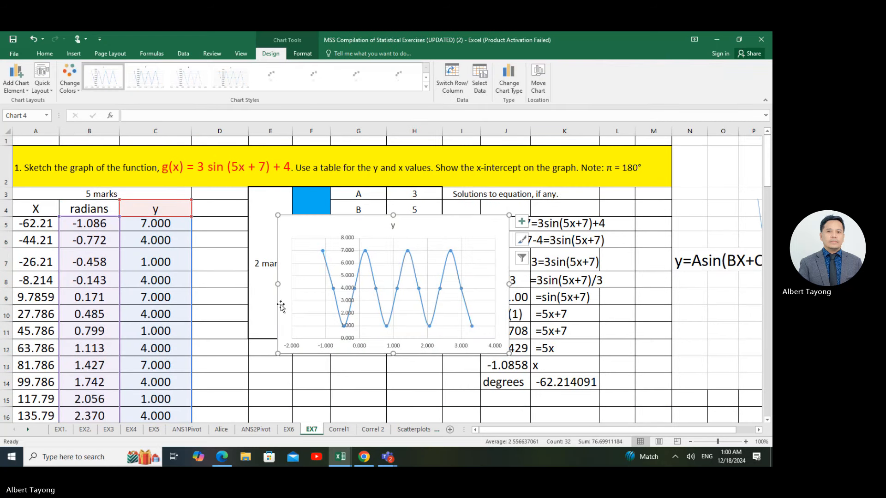
Step: Enlarge the chart so it spans from column D to column K and reaches down to row 14
drag(278, 283, 210, 284)
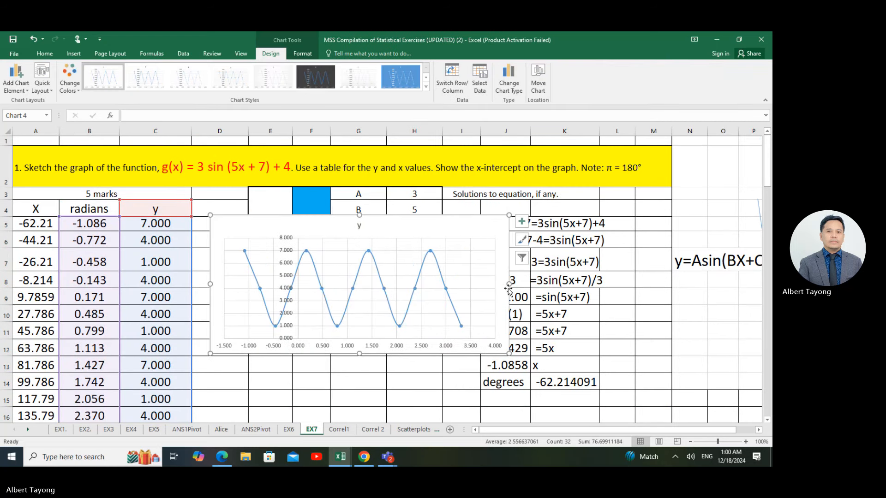
drag(509, 284, 545, 296)
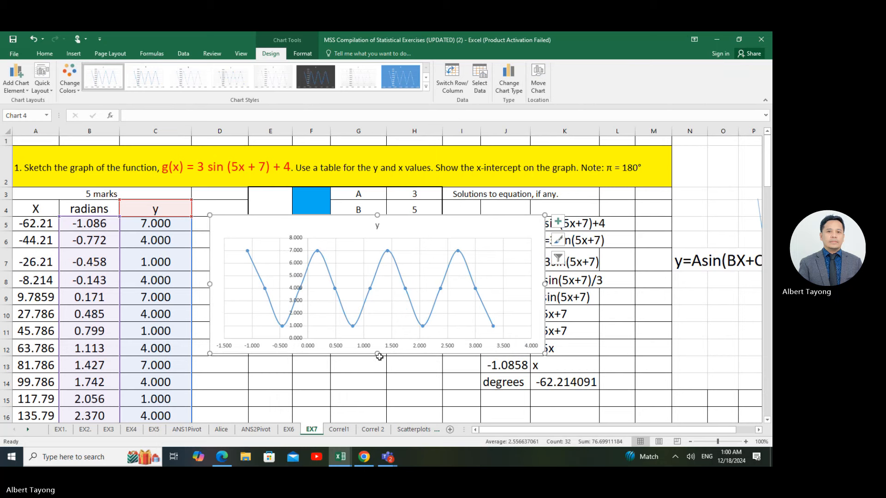
drag(378, 355, 378, 388)
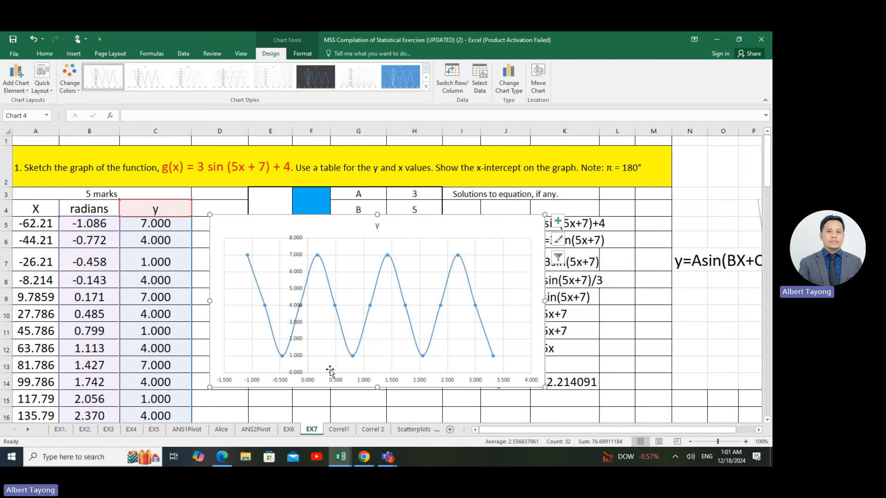
scroll(365, 399, down, 1)
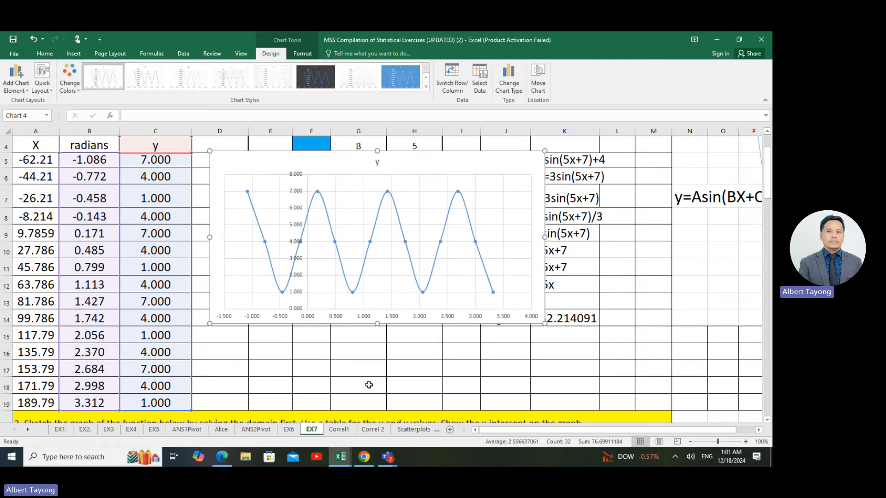
Step: Enter "no x-intercepts" in cell G17 below the chart and set its font size to 28
click(360, 366)
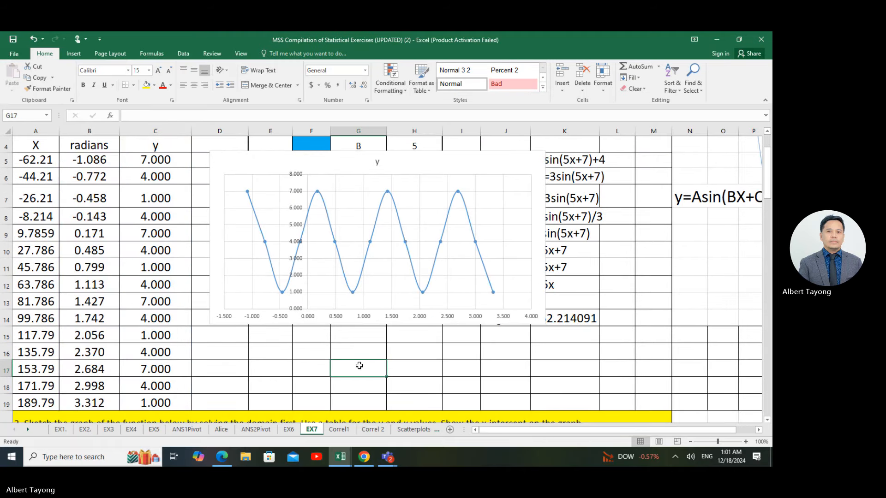
text(n)
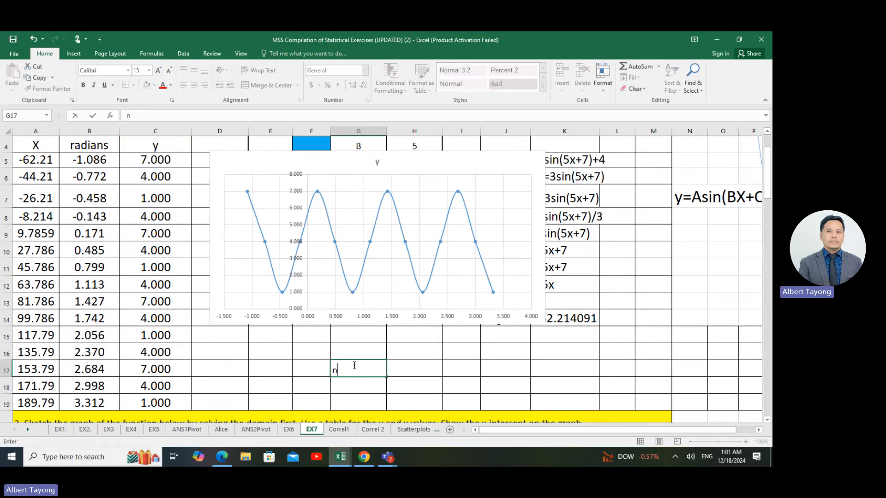
text(interepts)
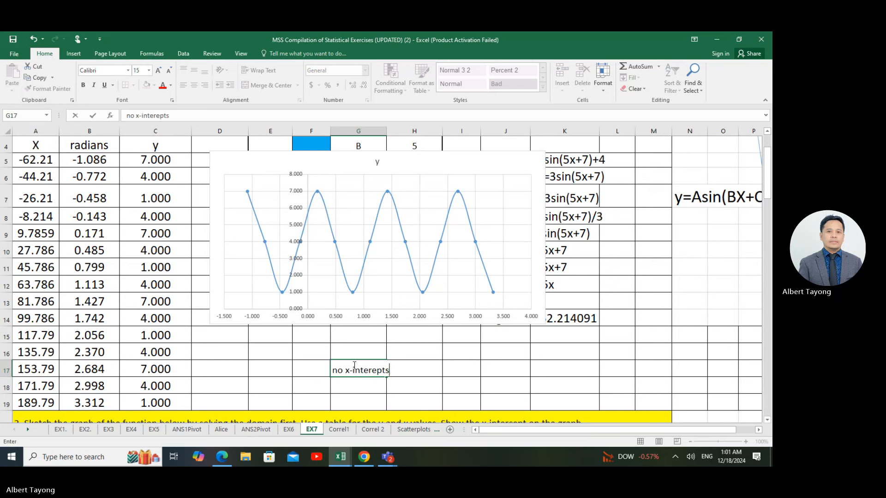
text(c)
click(449, 383)
click(370, 368)
click(149, 70)
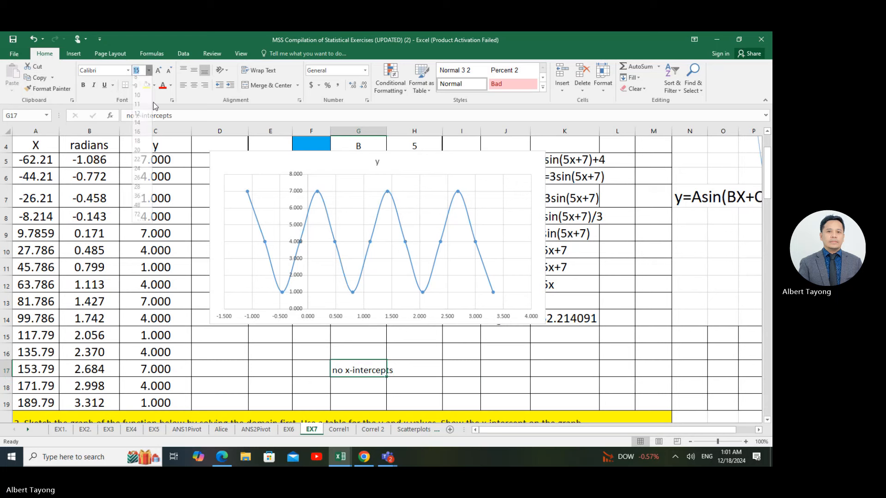
click(139, 194)
click(478, 358)
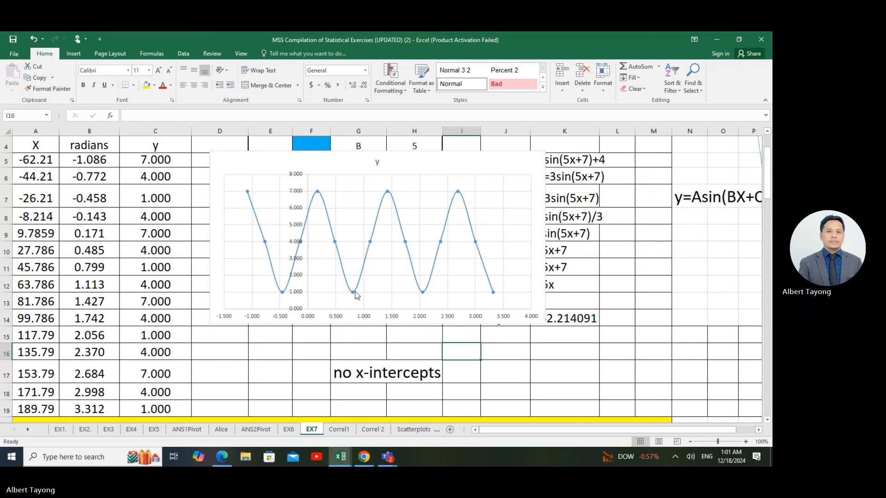
Step: Add data labels to the y series points in the chart
click(387, 193)
right_click(387, 193)
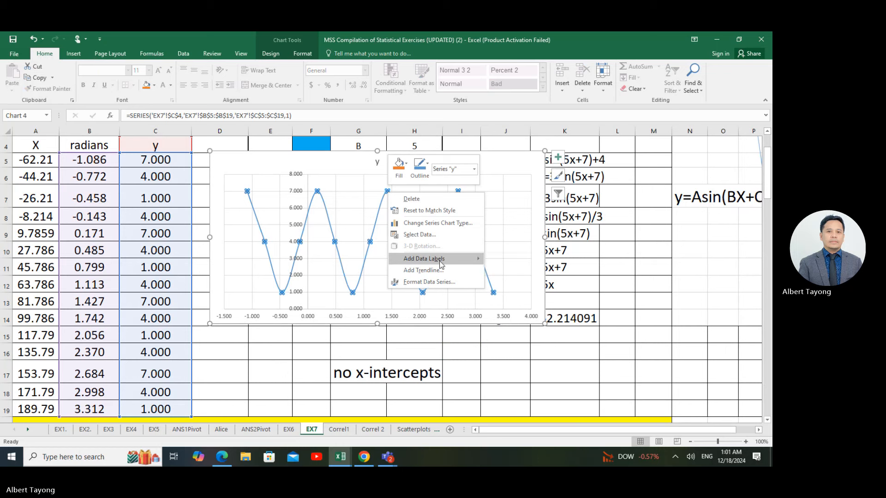
click(439, 260)
click(401, 197)
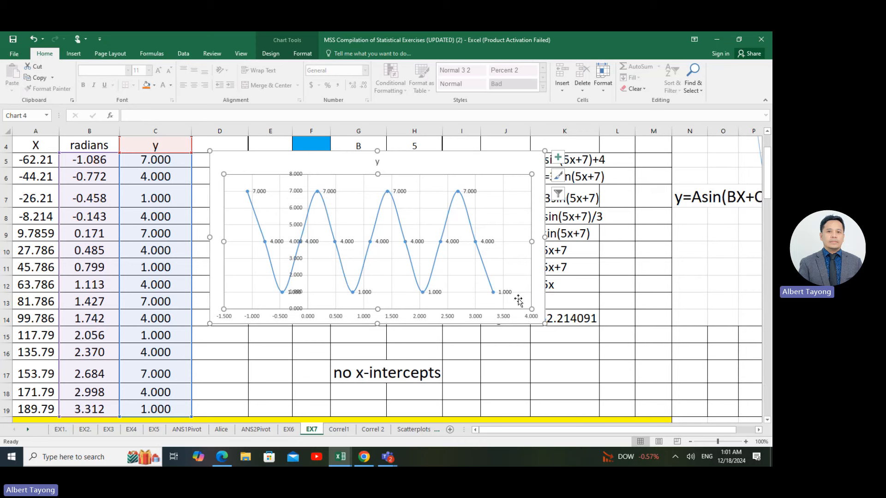
click(452, 374)
click(364, 376)
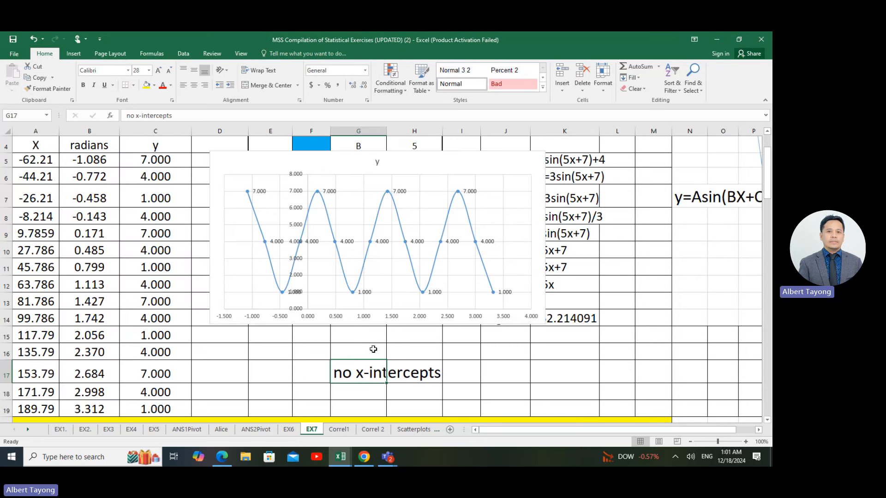
scroll(373, 349, up, 1)
scroll(380, 303, down, 1)
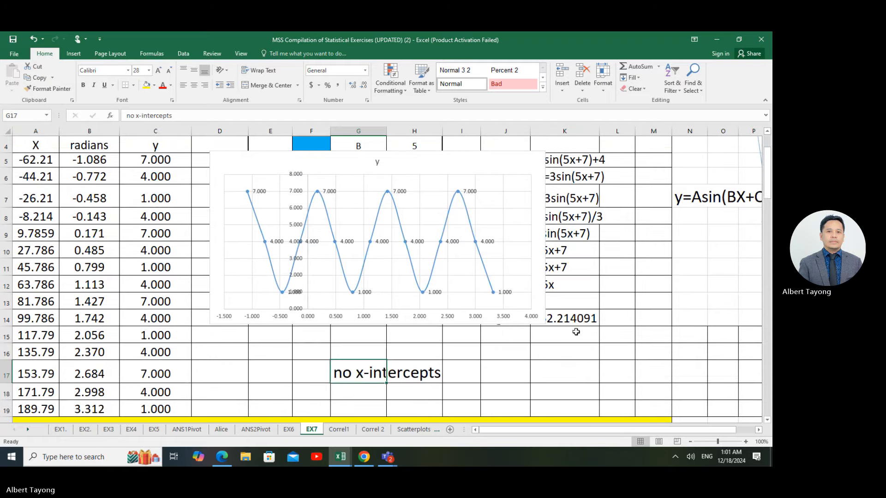
scroll(576, 332, up, 1)
scroll(135, 184, down, 1)
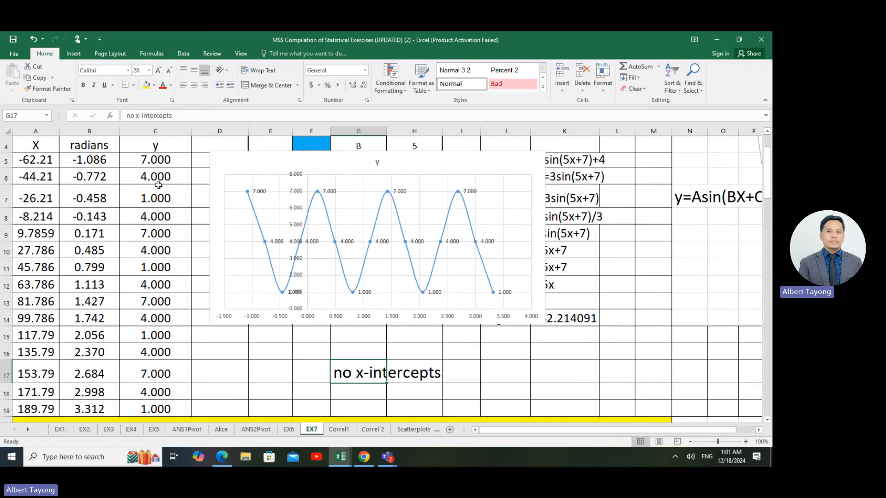
scroll(201, 211, up, 1)
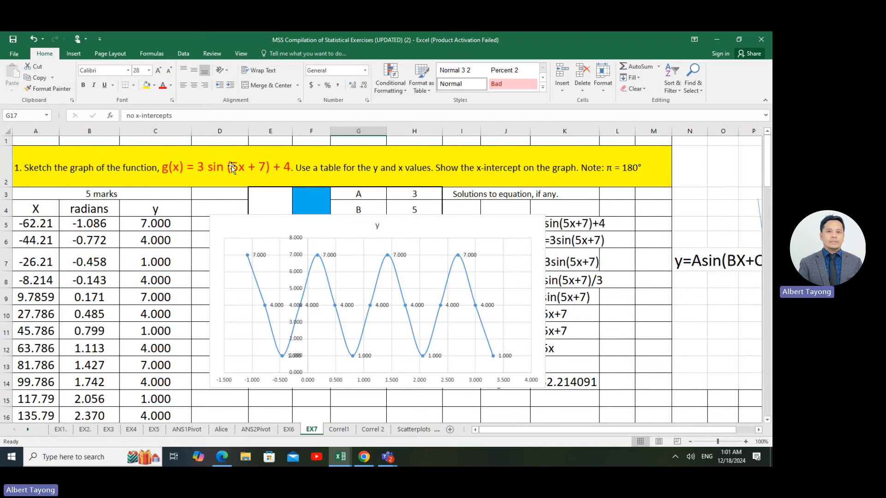
scroll(233, 169, down, 4)
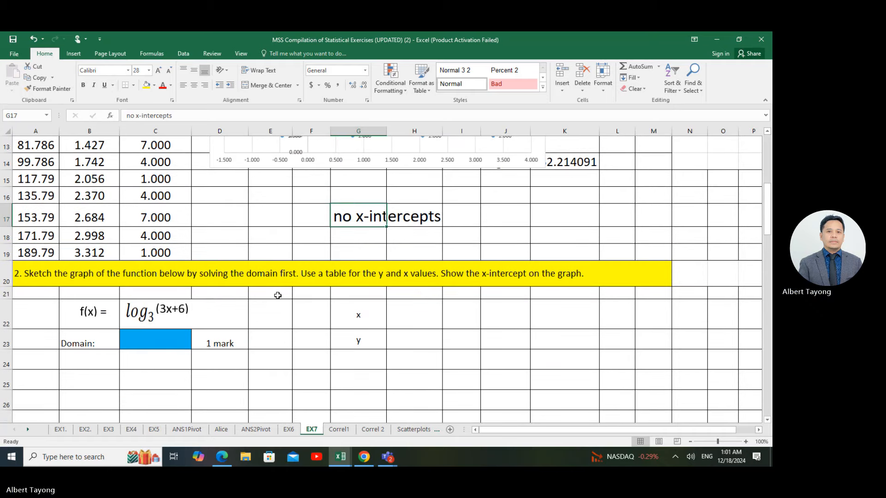
Step: Examine question 2's function f(x) = log3(3x+6), its logarithm argument and the domain cell to work out how to solve the domain
click(303, 316)
scroll(301, 319, down, 3)
scroll(302, 318, up, 3)
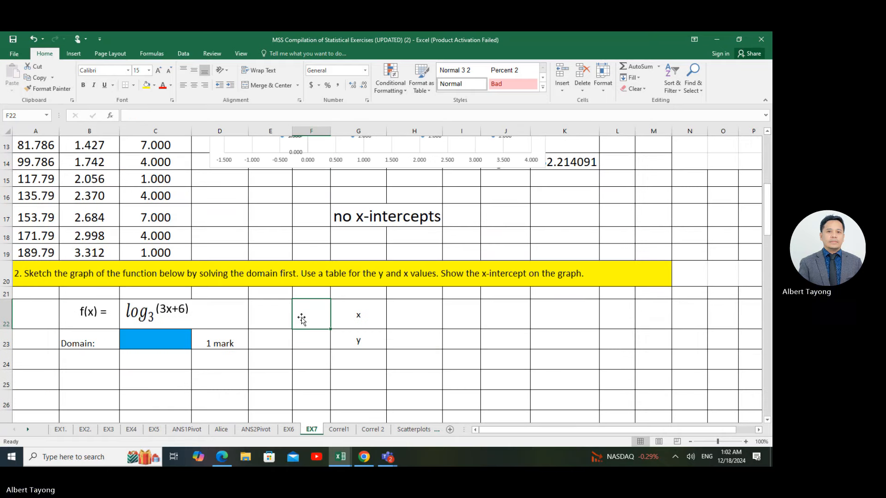
click(244, 340)
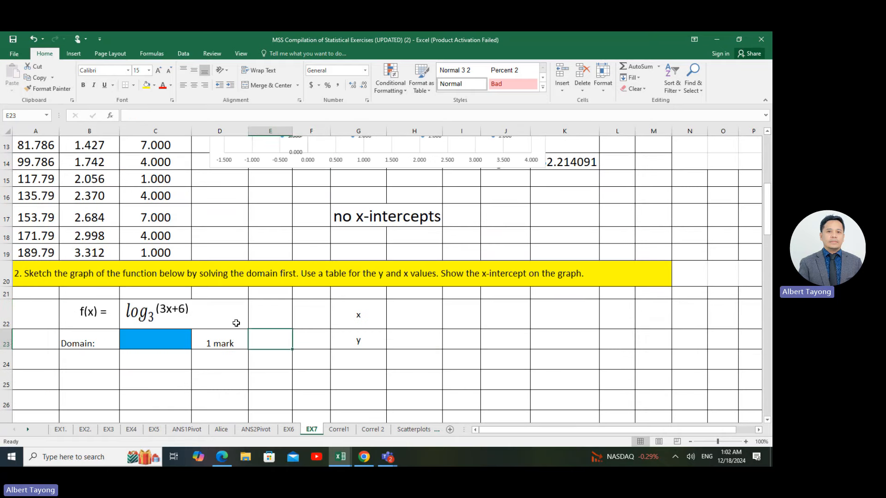
click(165, 321)
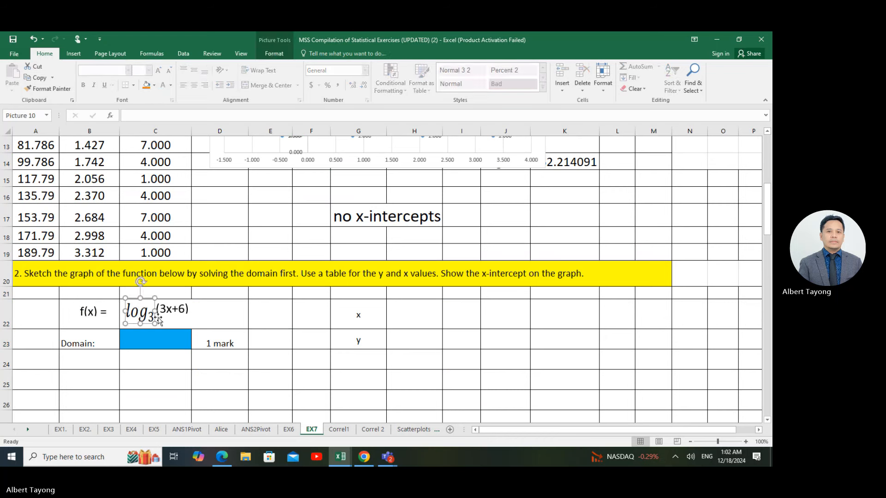
click(247, 372)
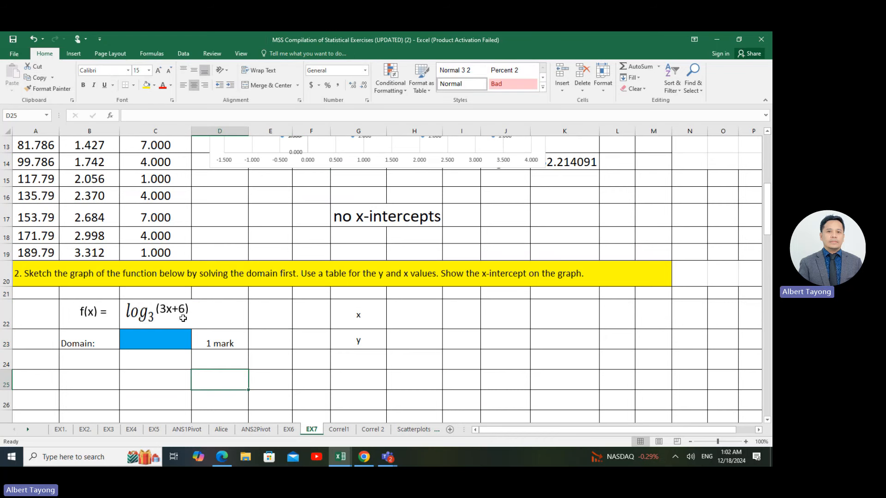
scroll(188, 339, down, 1)
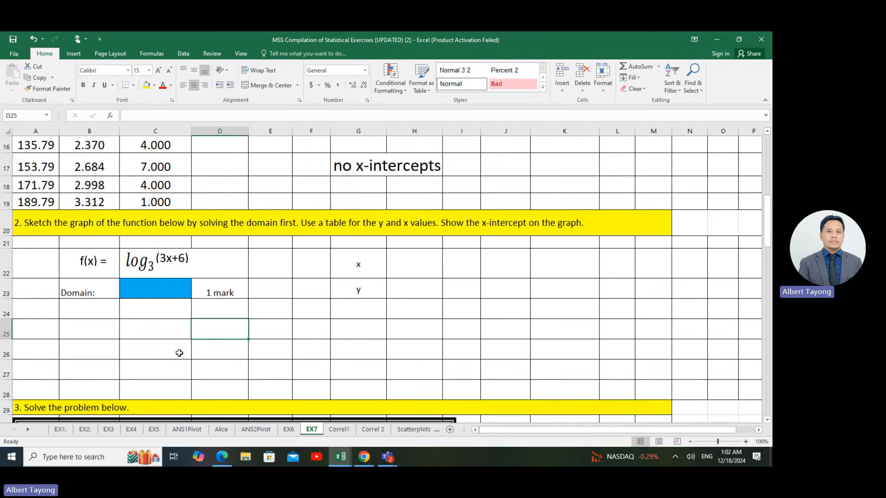
click(88, 300)
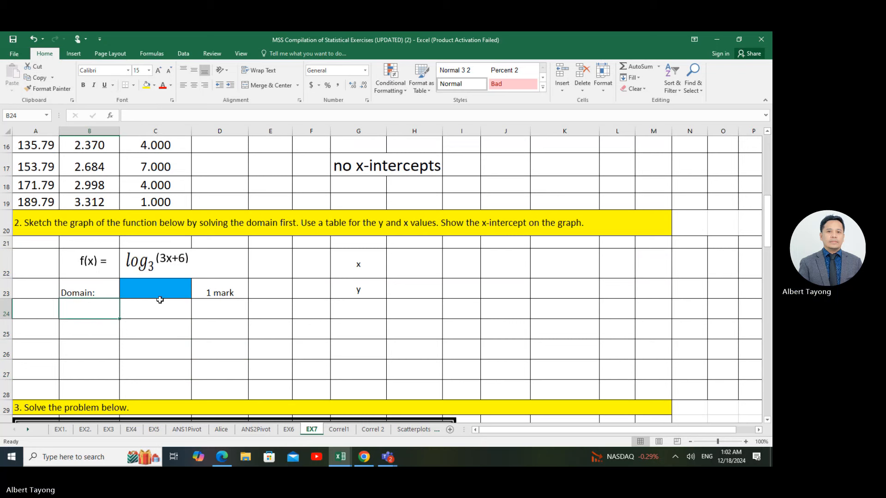
drag(160, 259, 187, 257)
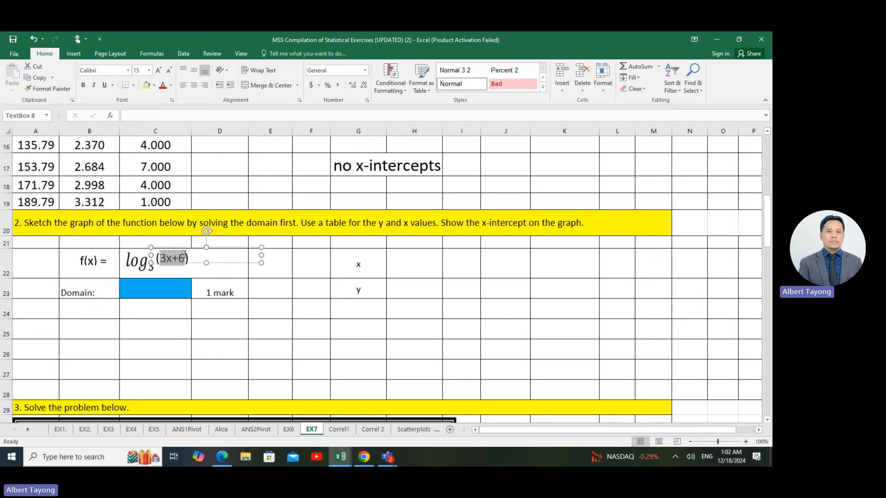
Step: Enter the domain inequality 3x+6>0 in cell C24 and set the font size of C24:D27 to 28
click(131, 313)
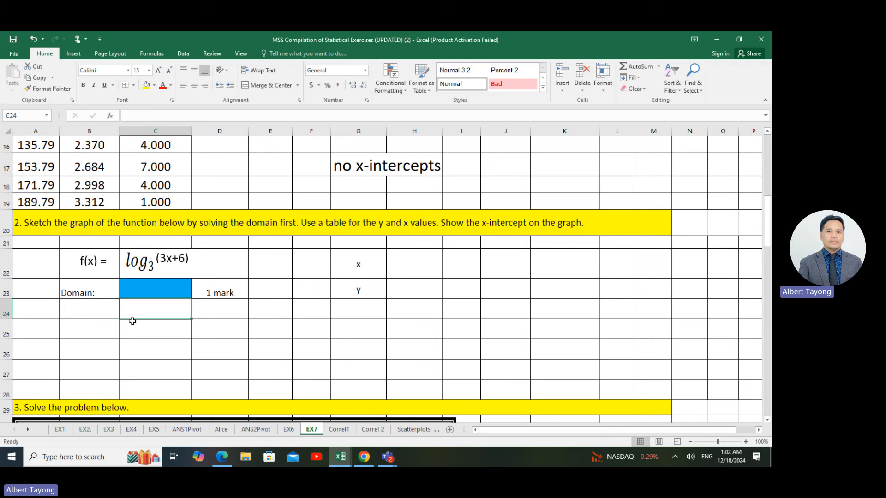
text(3x+6>0)
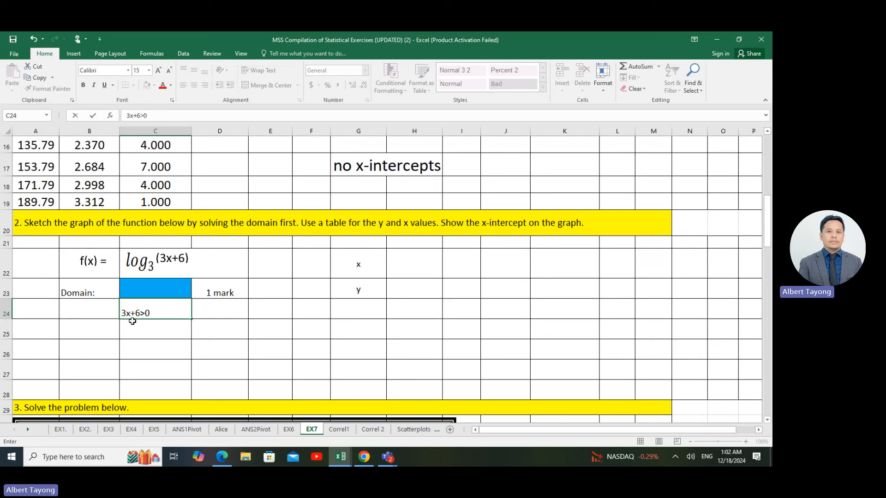
click(233, 341)
drag(154, 310, 199, 368)
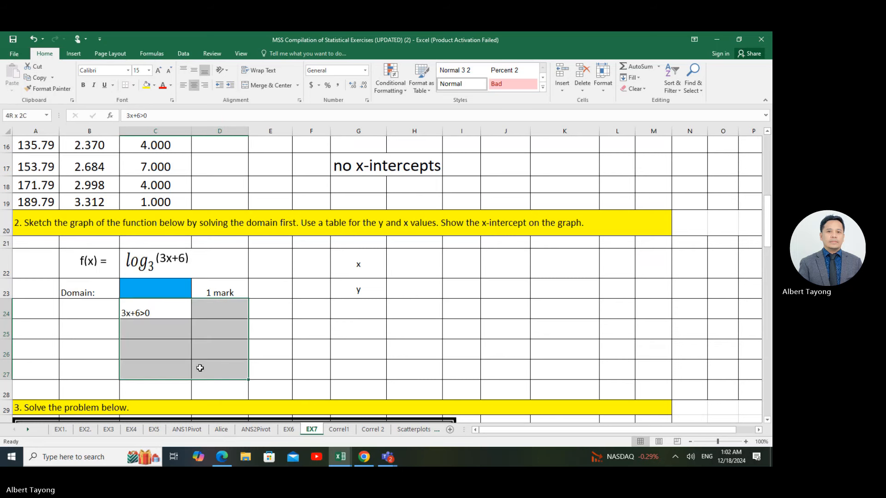
click(149, 70)
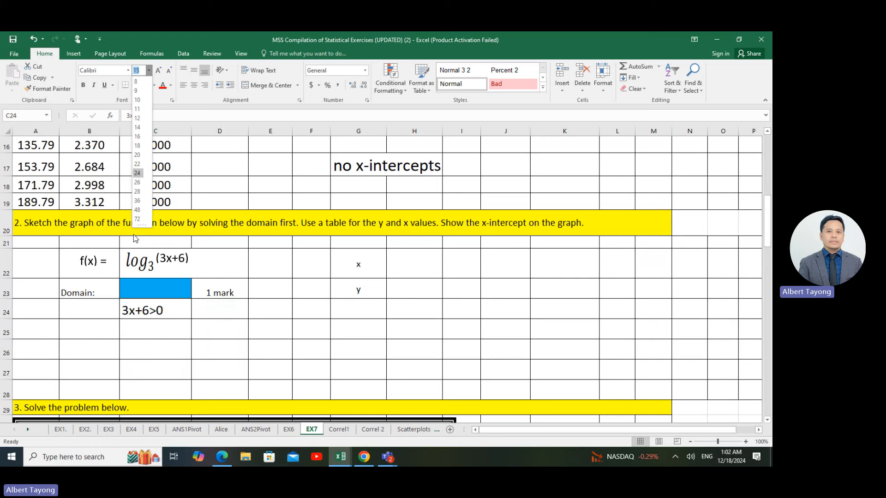
click(137, 191)
Step: Continue solving the inequality below with 3x>-6 in cell C25 and 3x/3>-6/3 in cell C26
click(158, 335)
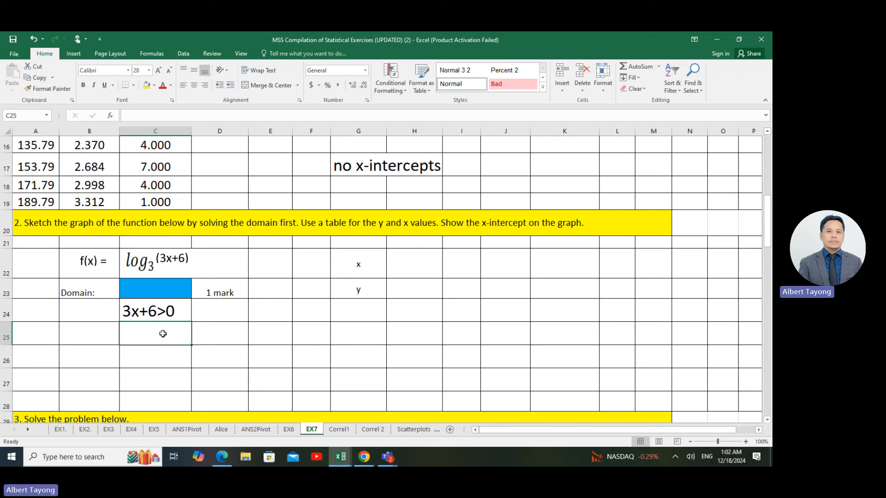
text(3x)
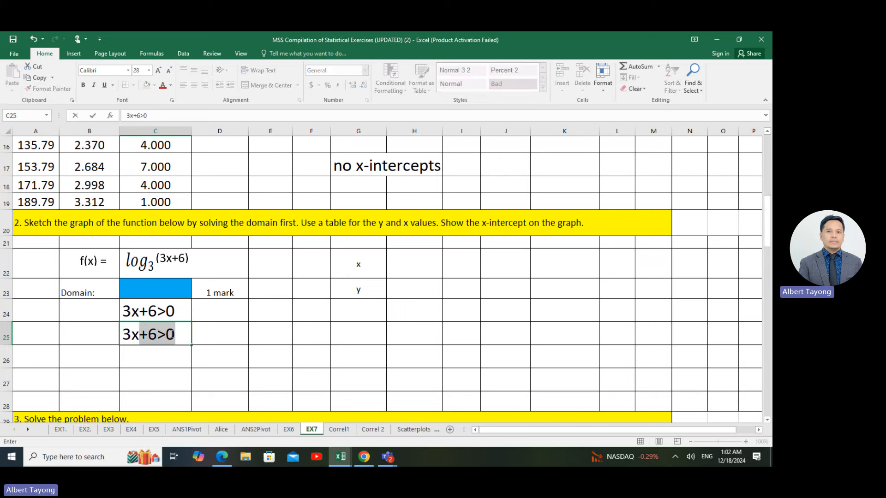
text(>-6)
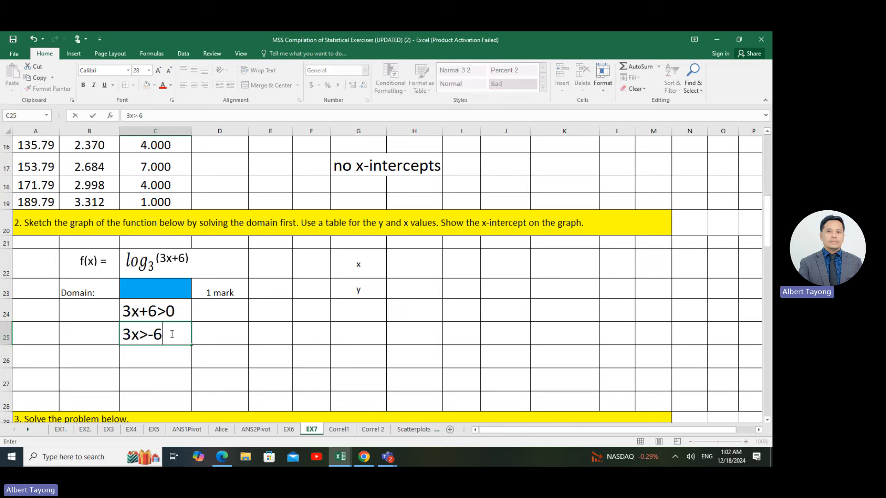
click(157, 359)
text(3)
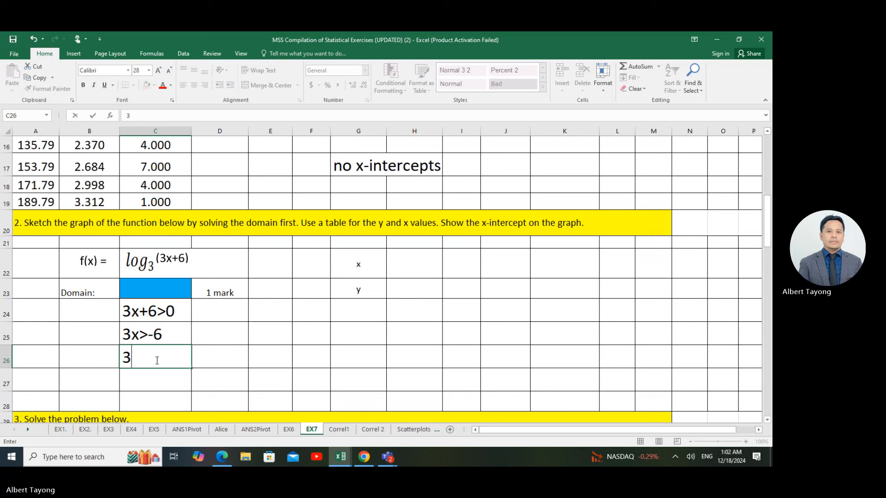
text(x/3)
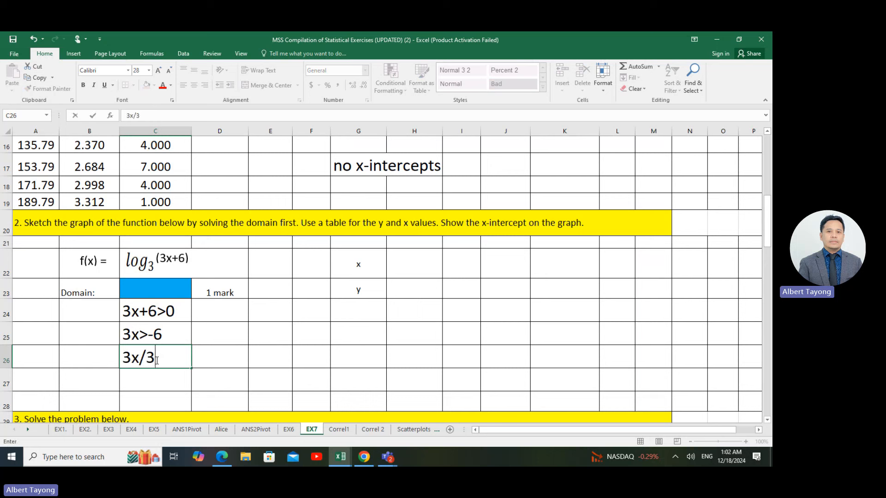
text(>-6/3)
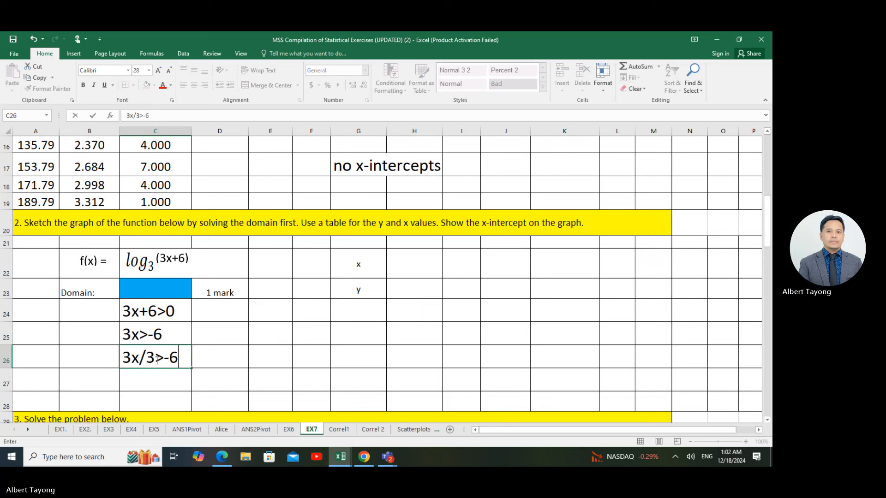
Step: Enter x> in cell C27 and compute the bound beside it with the formula =-6/3 in D27
click(160, 380)
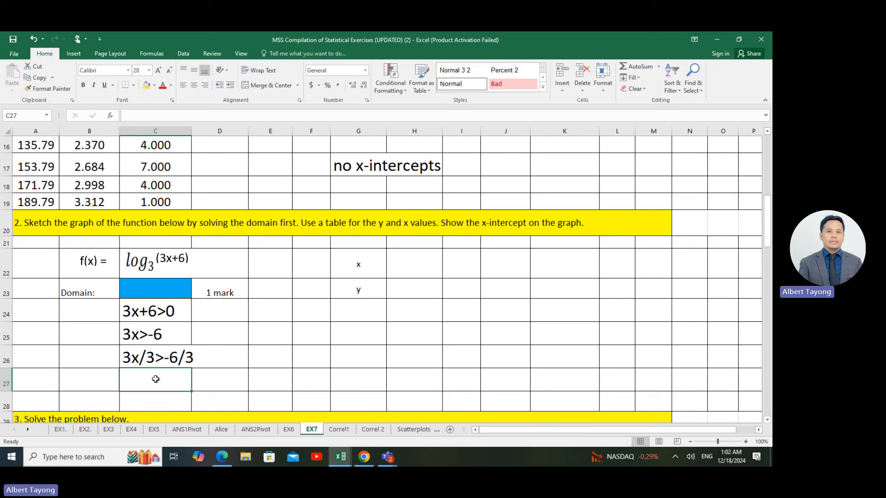
text(x)
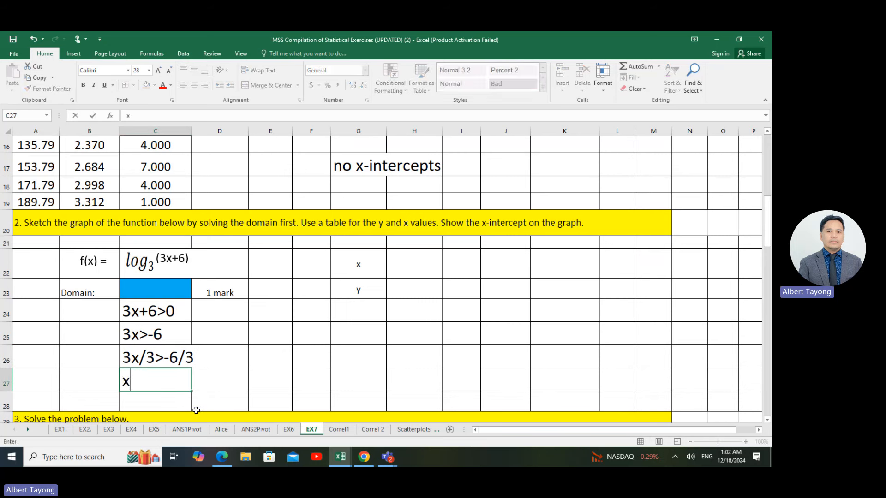
text(>)
click(228, 379)
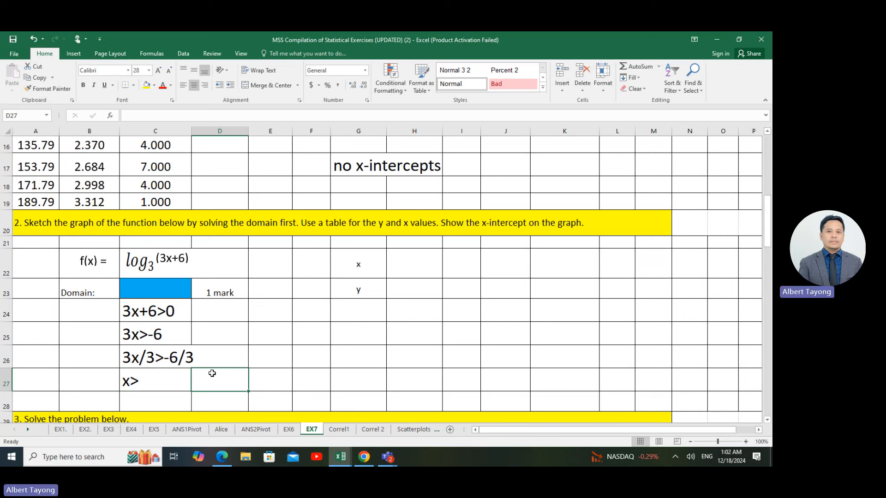
text(=-6/3)
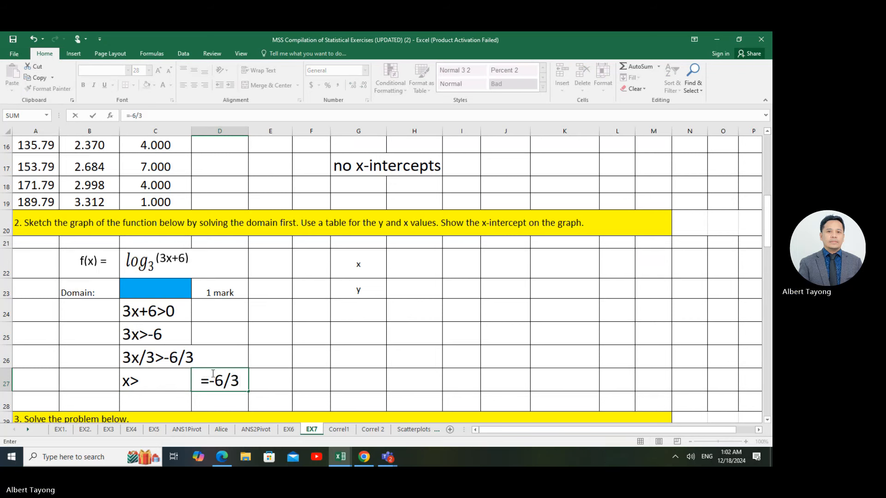
key(Return)
Step: Right-align the "x>" text in cell C27 so it sits next to the computed bound
click(155, 380)
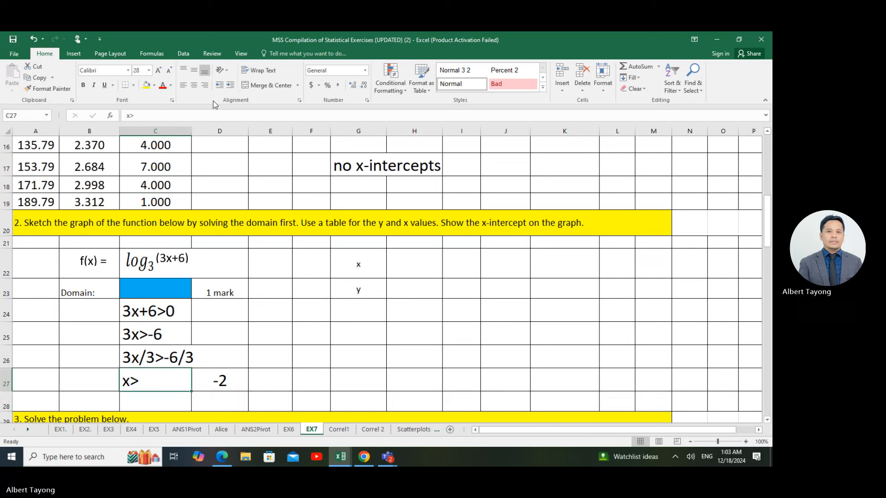
click(206, 86)
click(298, 376)
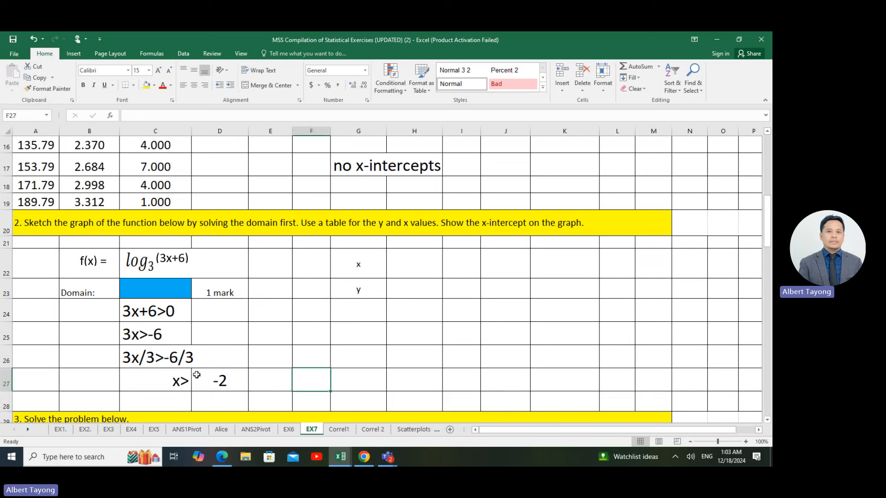
drag(182, 380, 228, 382)
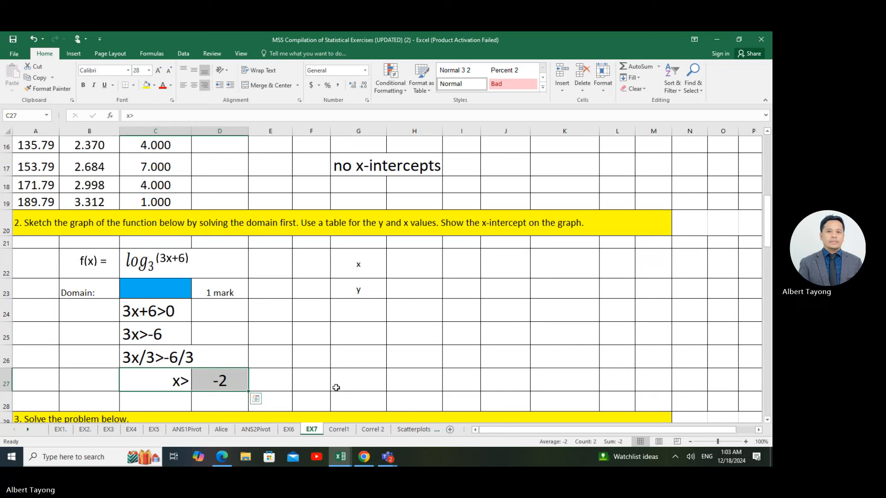
drag(360, 270, 653, 291)
click(624, 325)
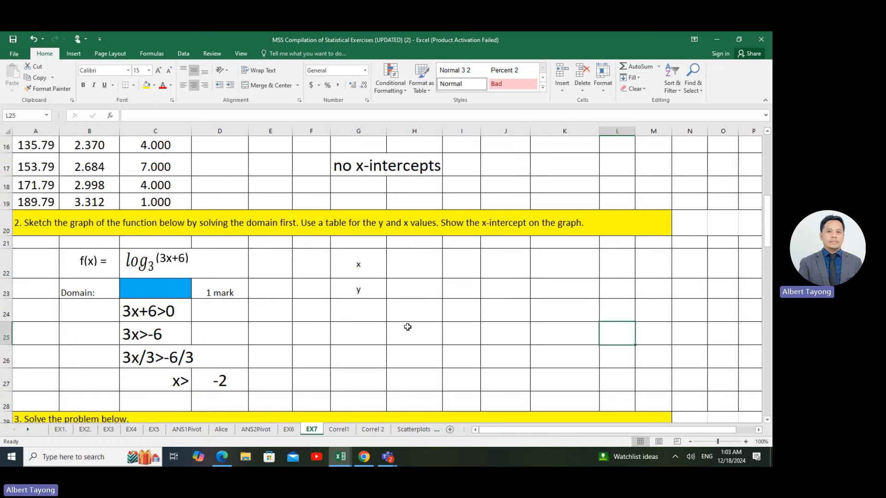
click(224, 386)
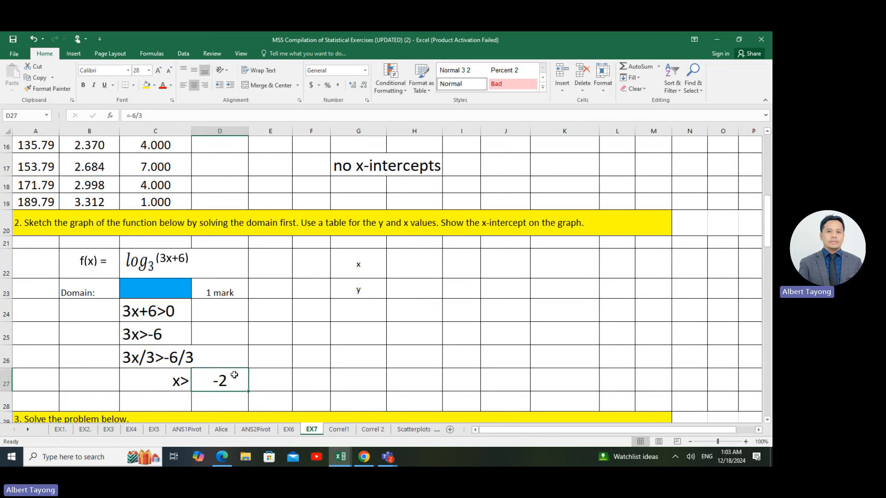
click(420, 308)
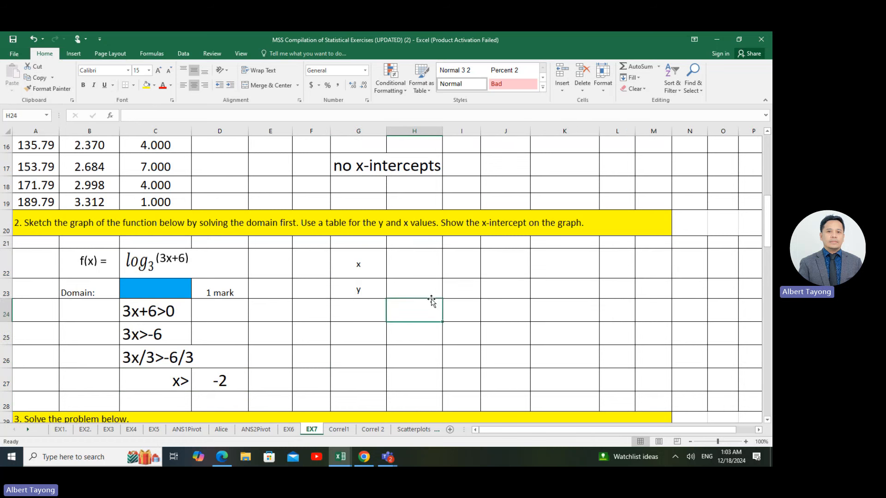
Step: Enter -1 as the first x value of question 2's table in cell H22
click(431, 272)
text(-1)
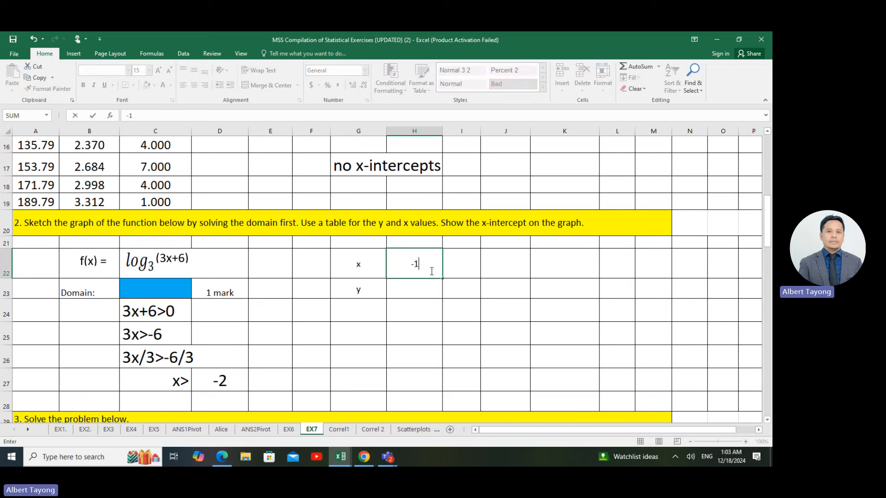
Step: Fill H22 to K22 in the x row with -1.99, -1.8, -1.75 and -1.5
text(.99)
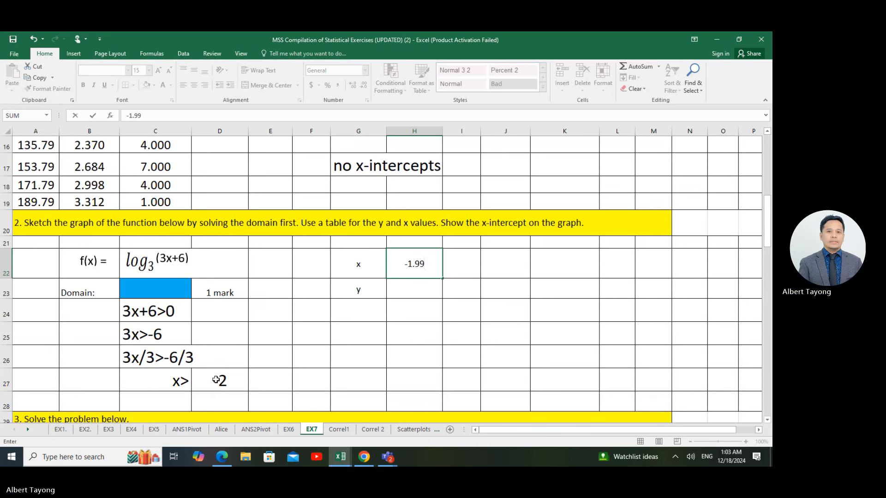
click(322, 336)
click(446, 263)
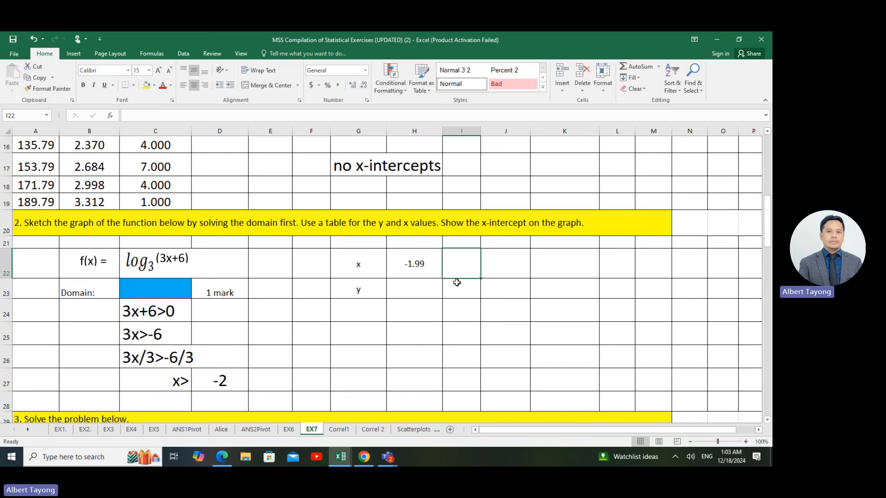
text(-1.8)
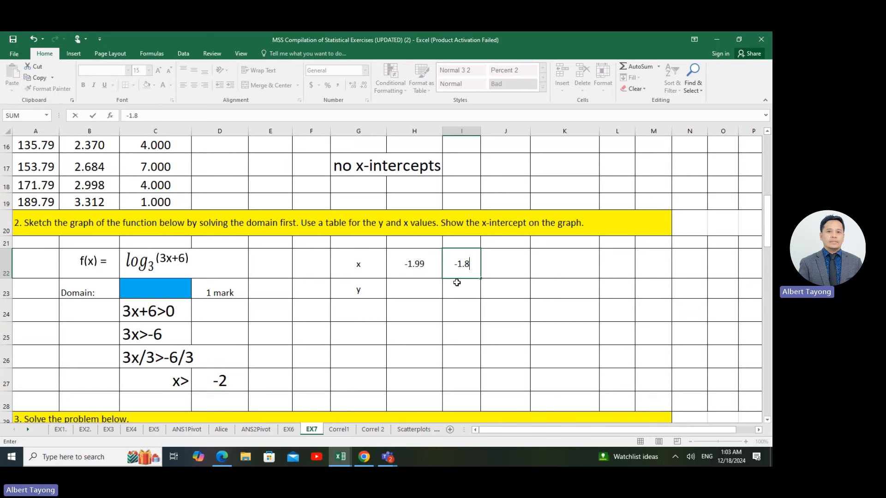
key(Tab)
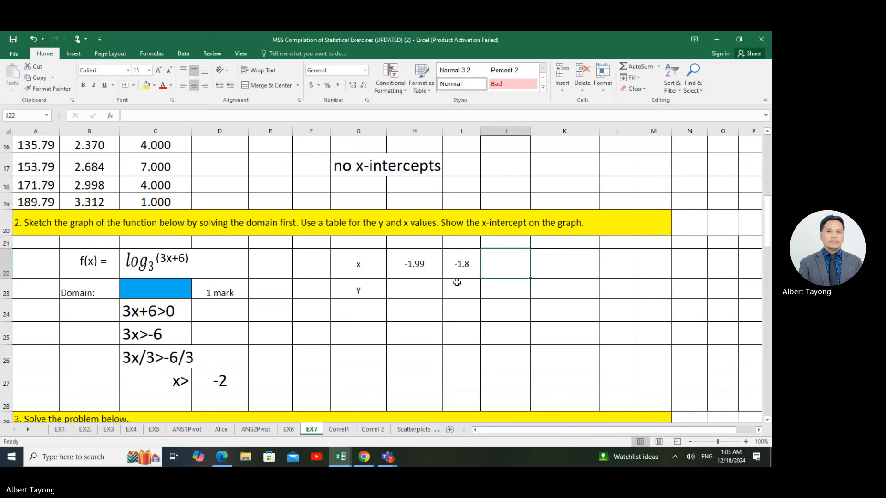
text(-1.75)
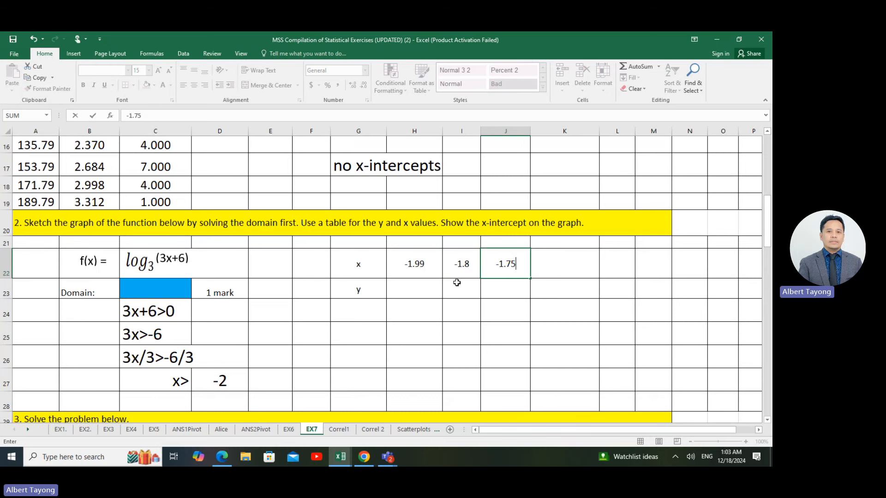
key(Tab)
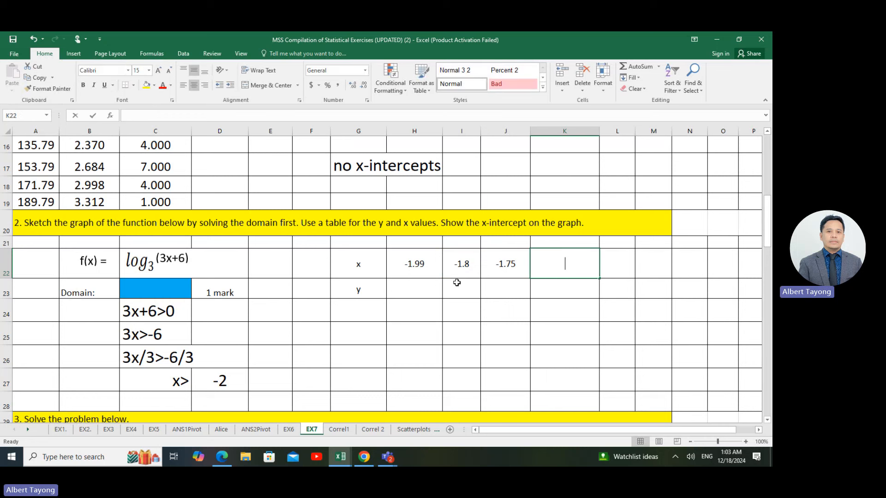
text(-1.5)
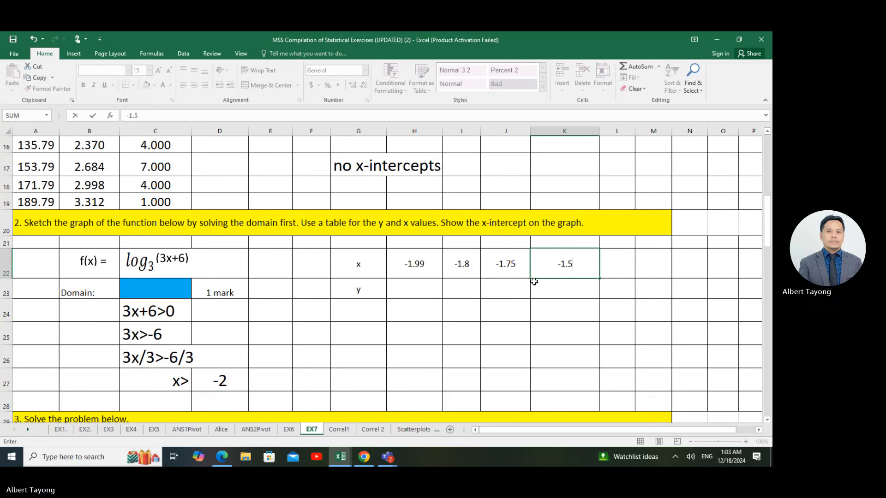
Step: Continue the x row with -1.25 in L22 and -1 in M22
click(619, 263)
text(-1)
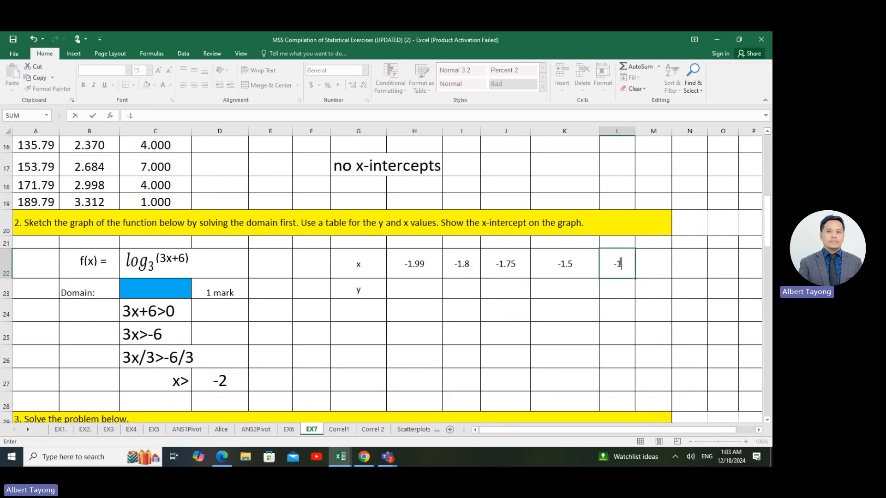
text(.25)
click(643, 266)
text(-1)
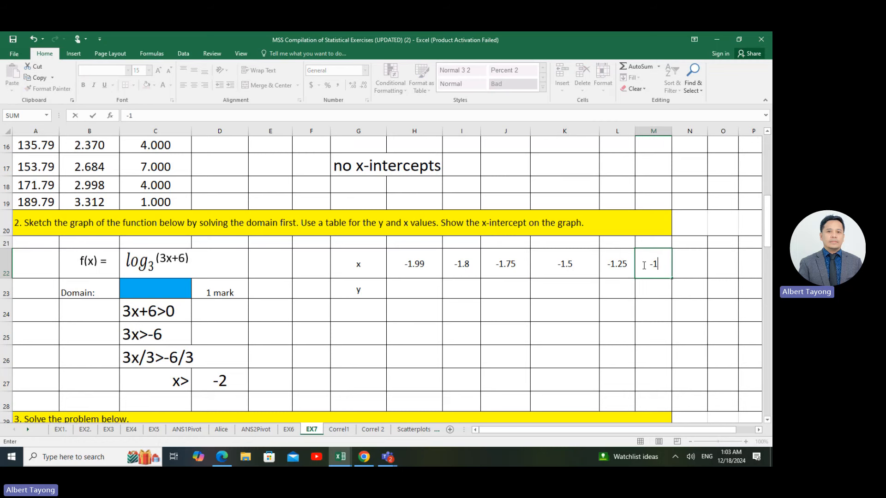
key(Tab)
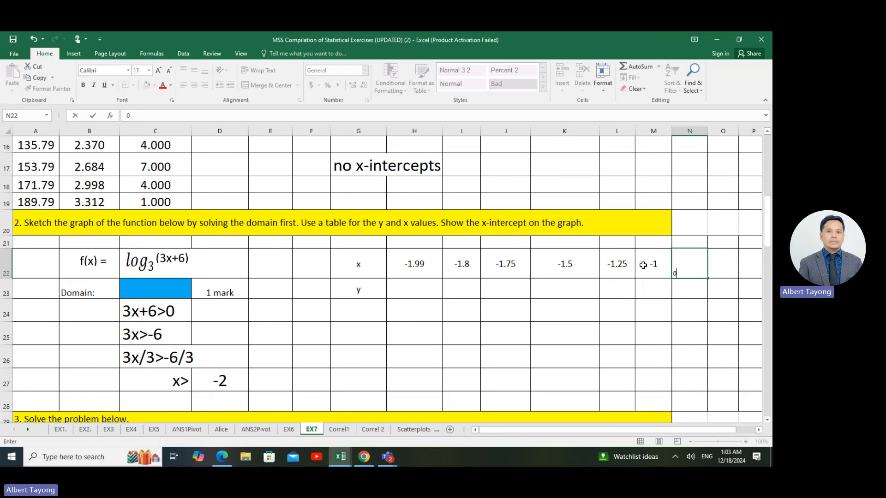
Step: Complete the x row with 0, 1, 2 and 3 in cells N22 to Q22
text(0)
key(Tab)
text(1)
key(Tab)
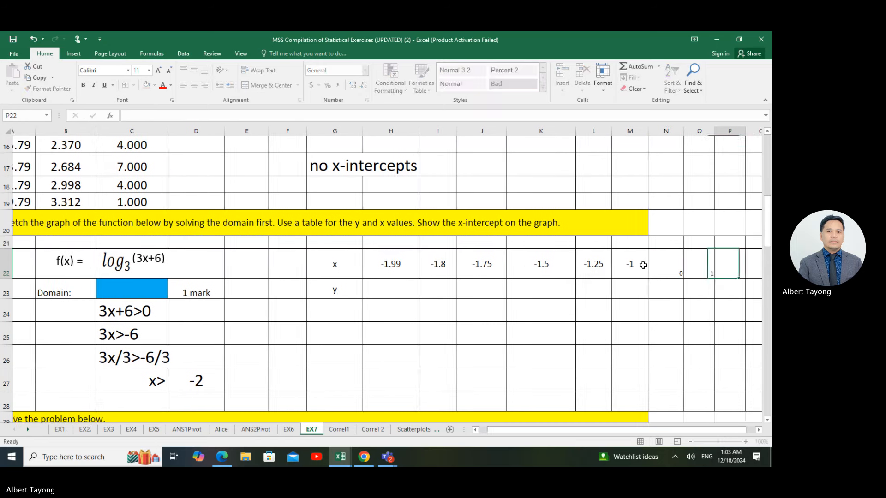
key(Tab)
text(2)
key(shift+Tab)
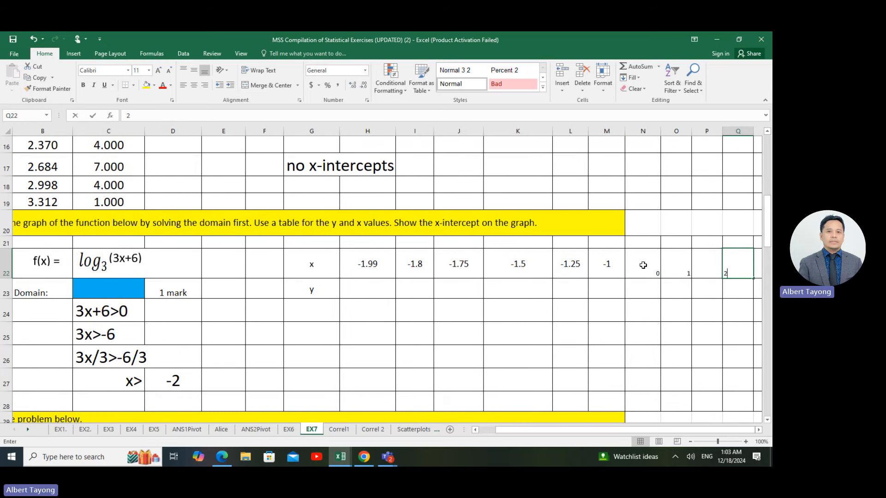
text(2)
key(Tab)
text(3)
key(Tab)
click(651, 329)
Step: Set the vertical text alignment of the x and y table range G22:R24 to Center
drag(266, 266, 586, 314)
key(ctrl+1)
click(115, 167)
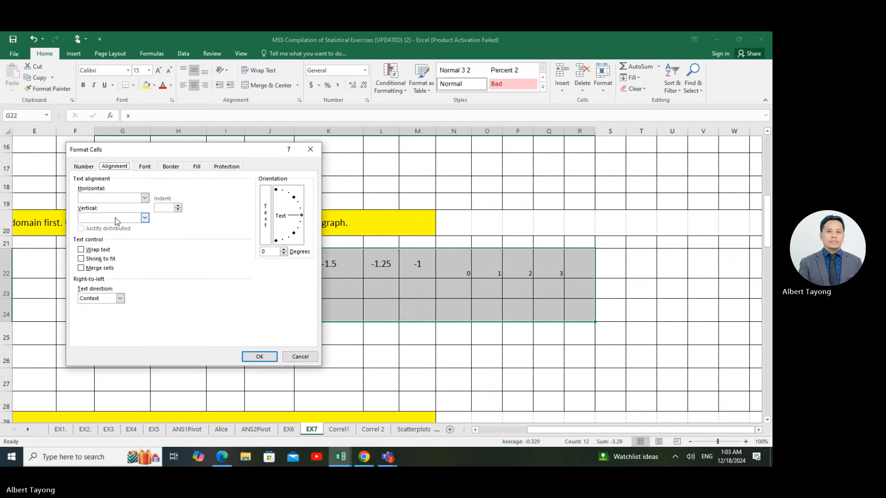
click(135, 217)
click(116, 234)
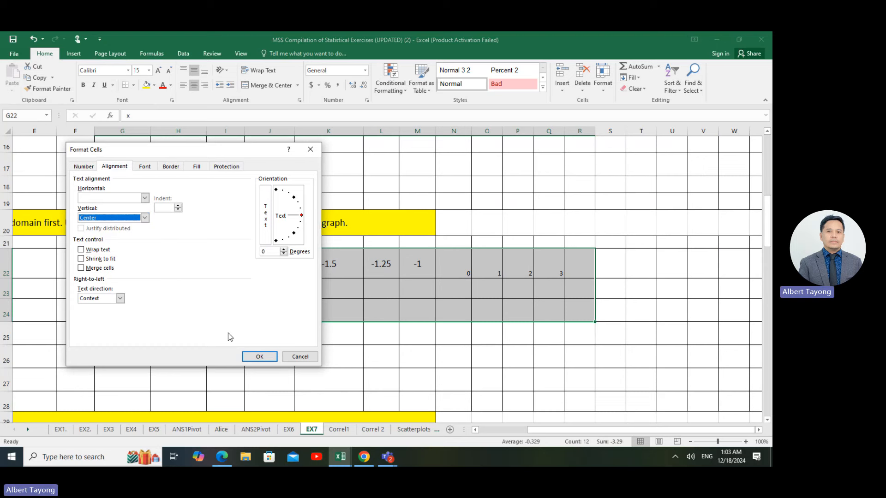
click(259, 357)
Step: Set the font size of the table range G22:R24 to 22
click(149, 70)
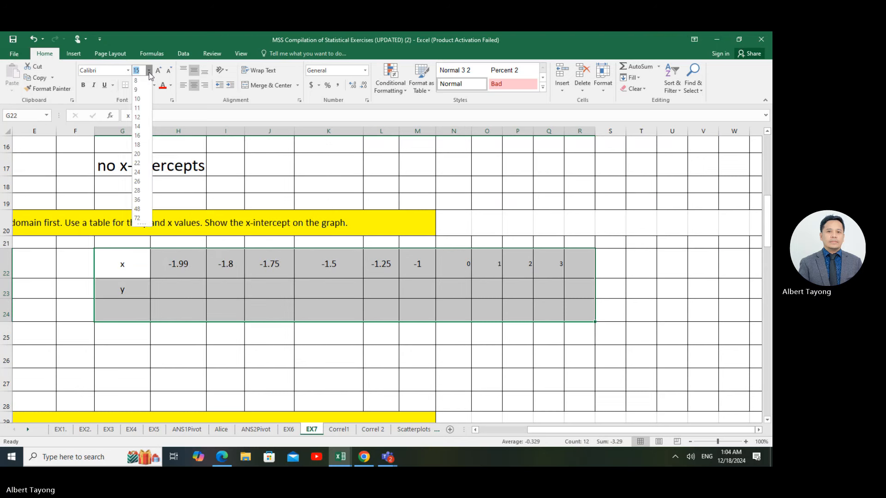
click(141, 163)
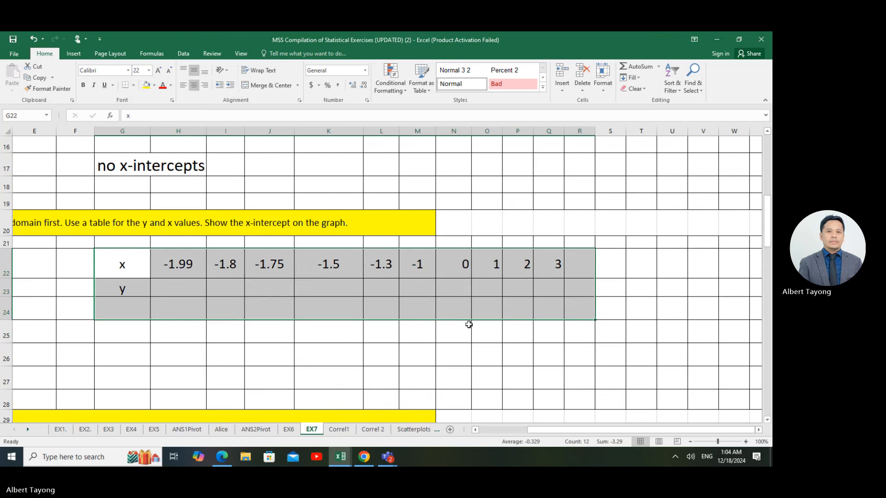
click(467, 326)
Step: Narrow columns E, A and H to fit more of the table, and make the formula bar taller
drag(535, 431, 470, 430)
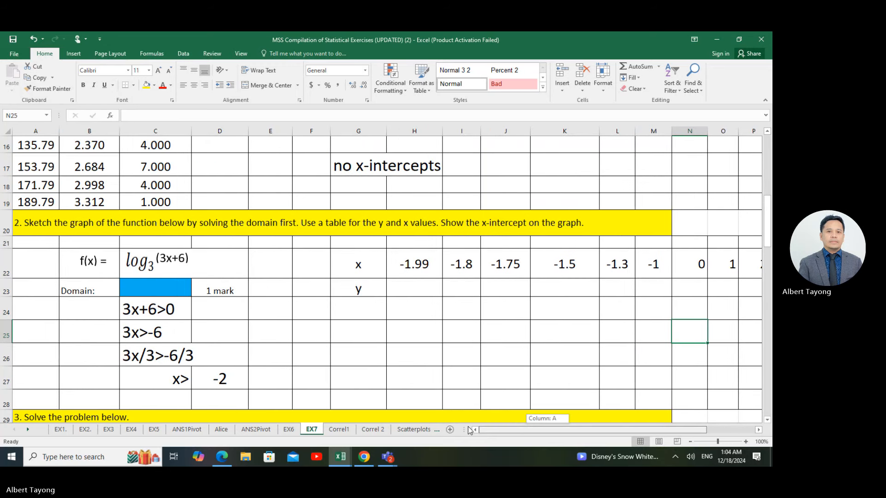
click(359, 306)
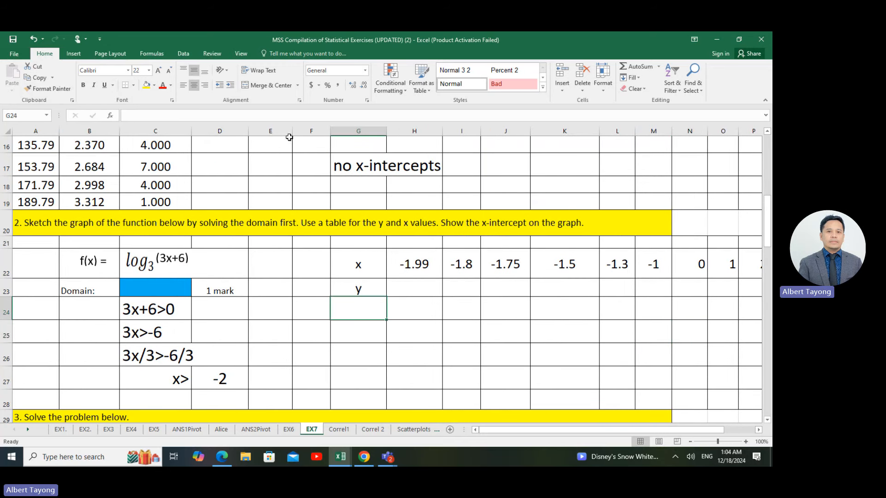
drag(286, 133, 273, 133)
drag(156, 122, 156, 134)
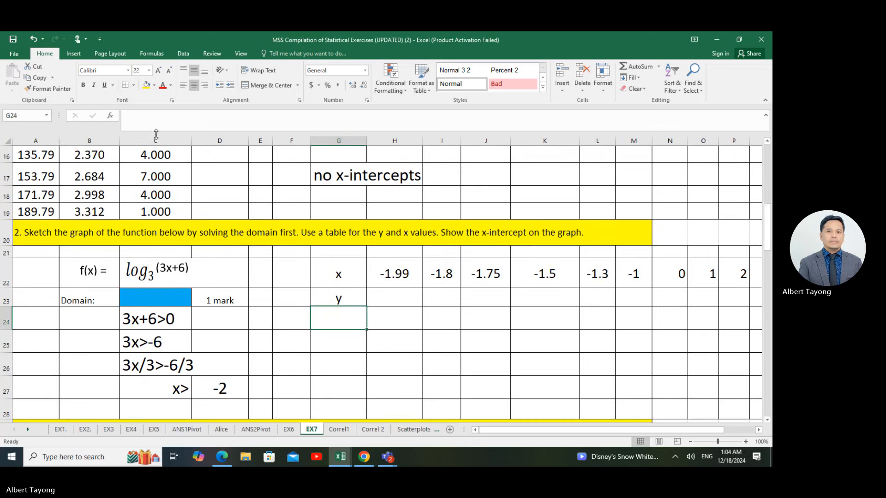
drag(62, 140, 52, 139)
click(477, 279)
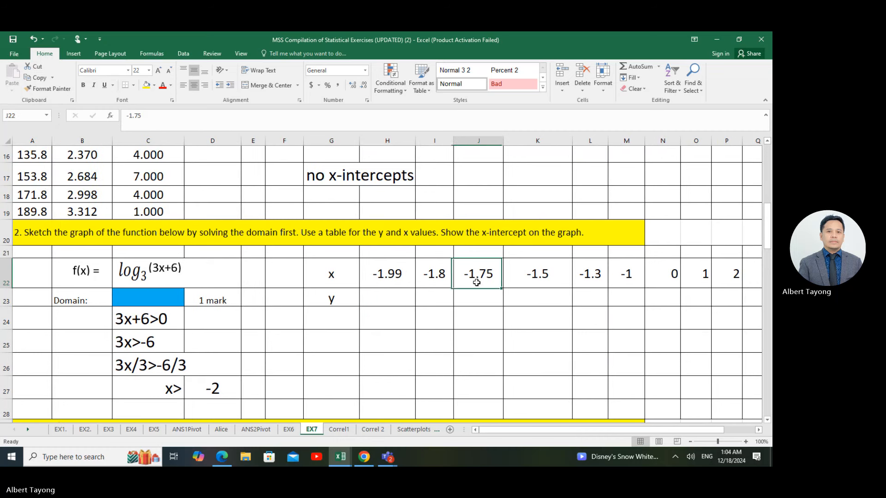
drag(415, 141, 404, 142)
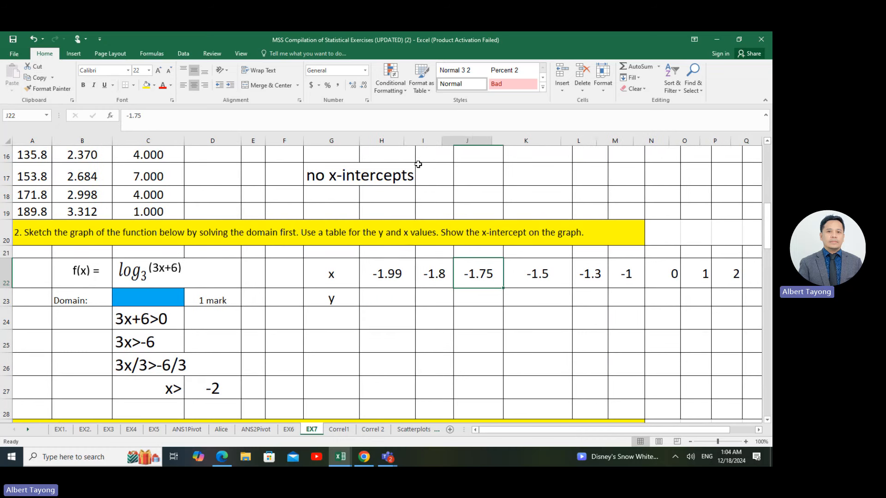
click(570, 331)
click(539, 360)
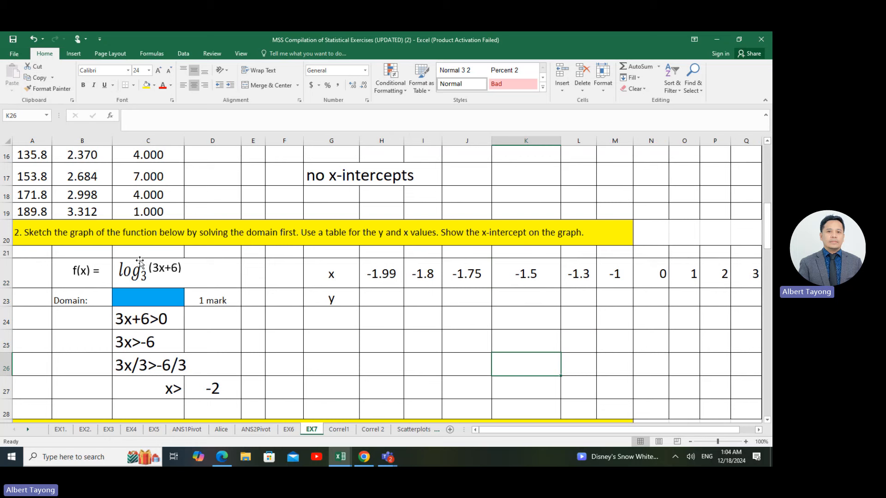
Step: Enter the formula =LOG(3*H22+6)/LOG(3) in H23 to calculate the first y value
click(399, 299)
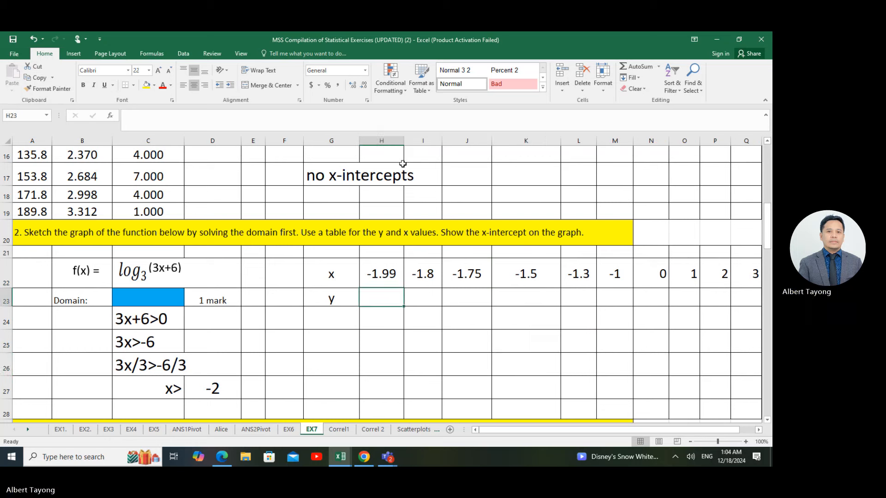
drag(403, 142, 403, 141)
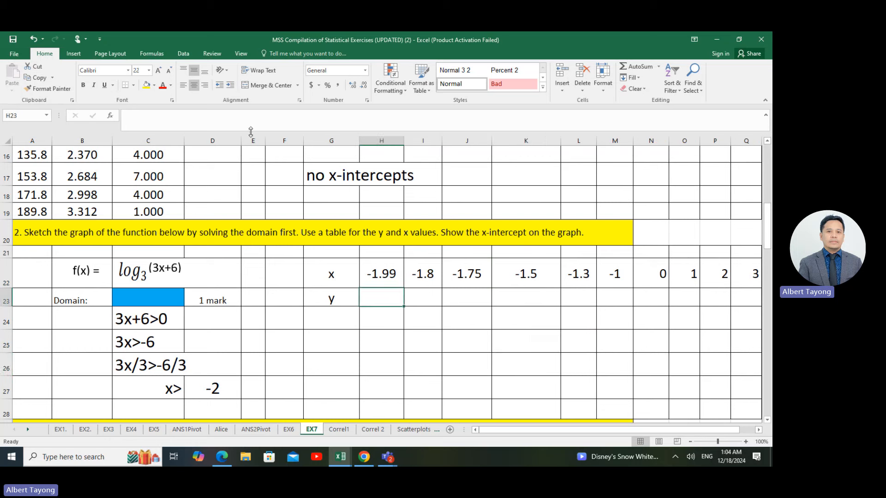
text(=)
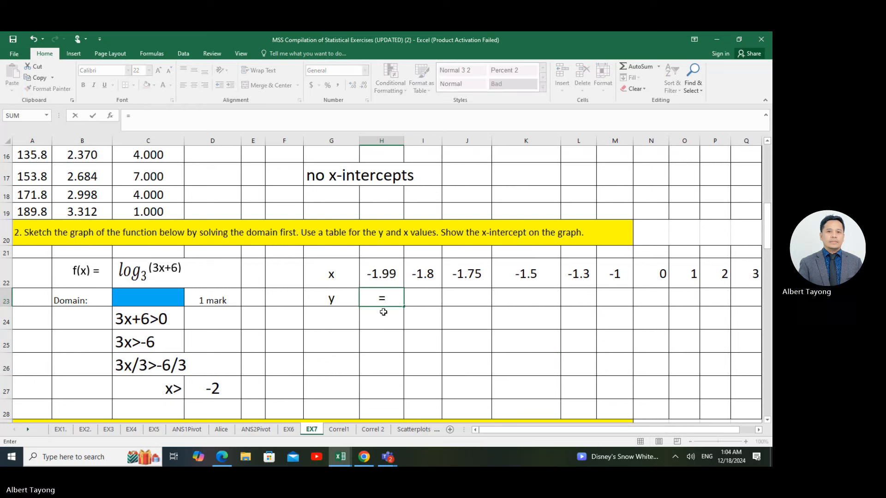
text(log)
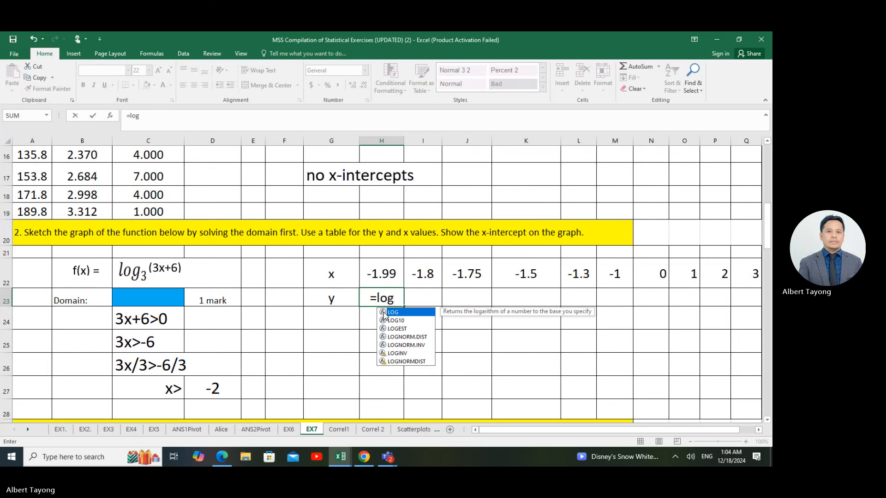
key(Tab)
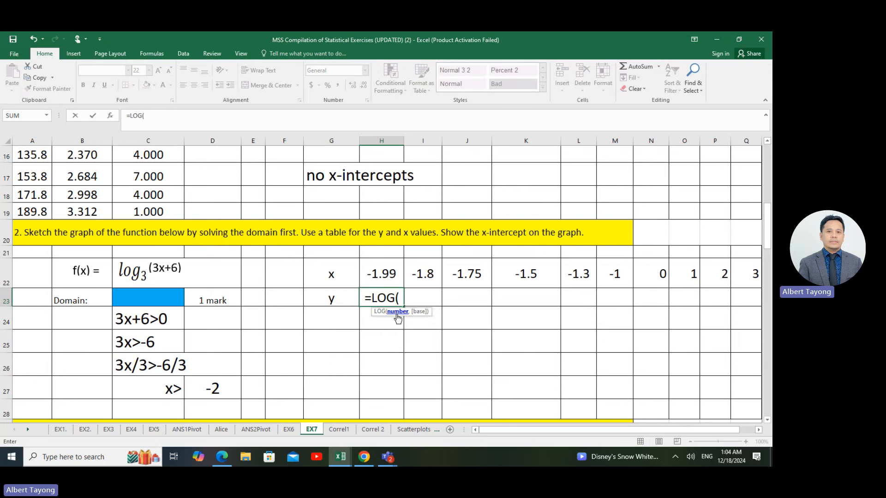
text(3*)
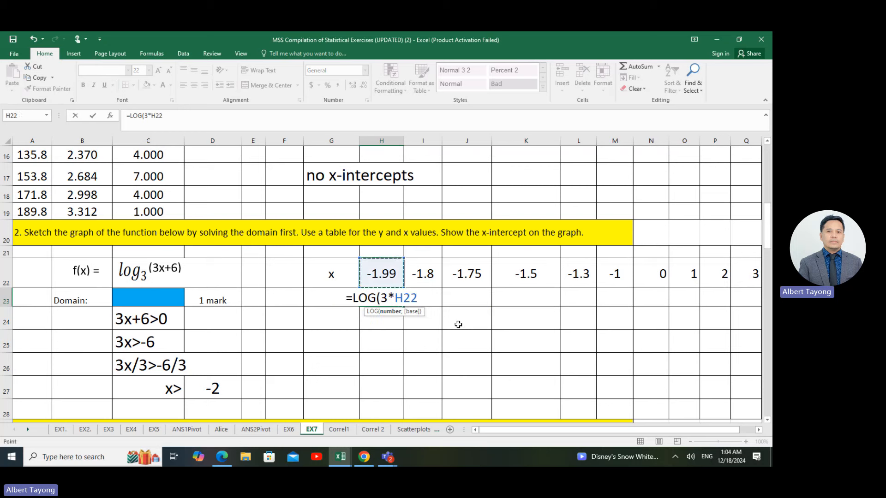
text(+6)
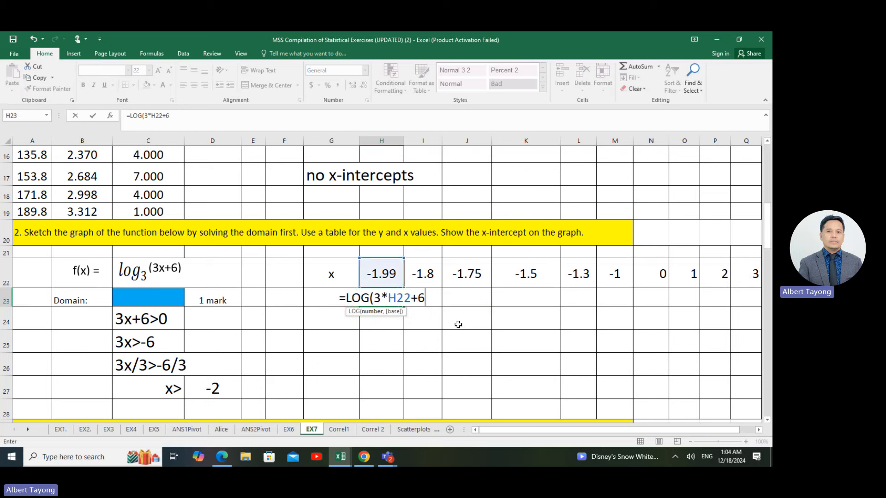
text()/log)
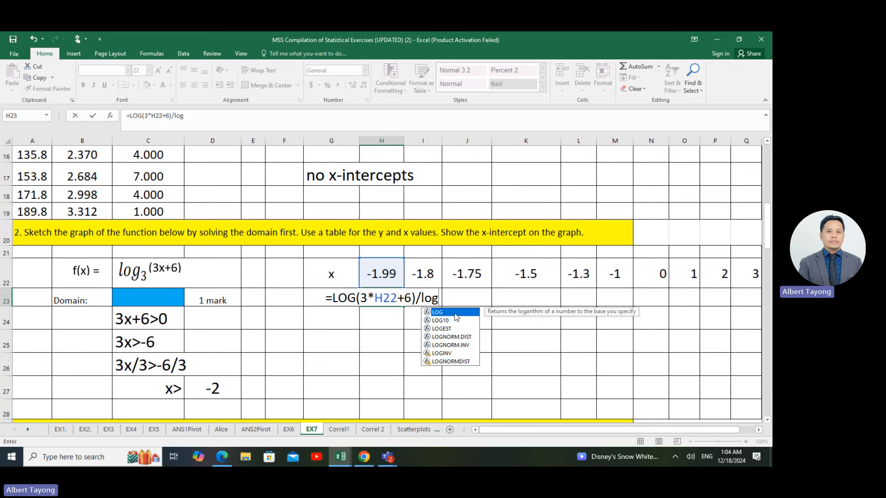
double_click(454, 313)
text(3))
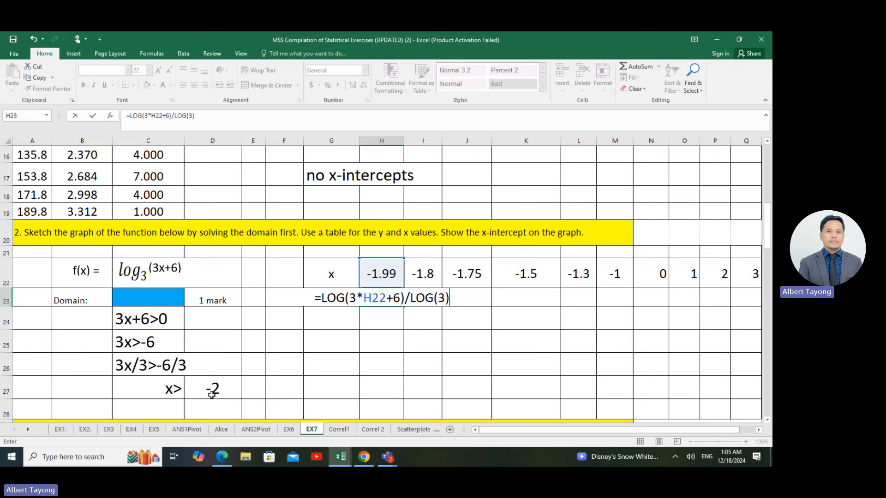
key(Return)
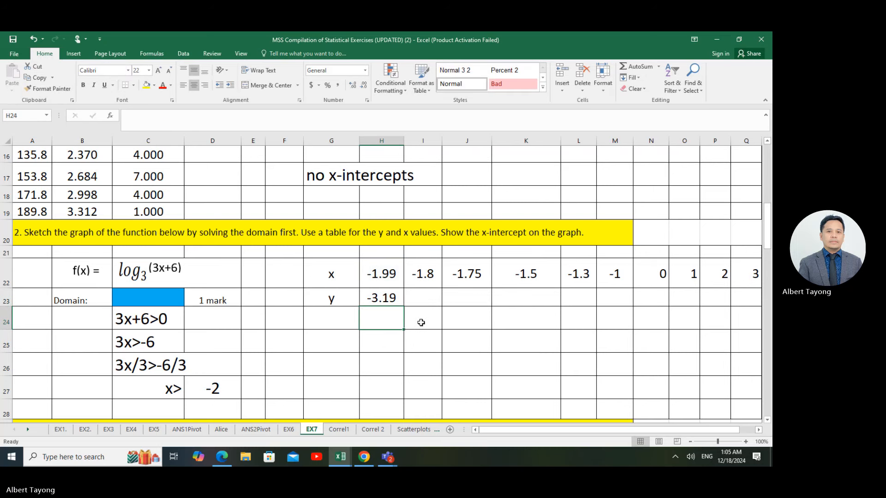
Step: Fill the y formula from H23 across to Q23 for the remaining x values
click(392, 298)
drag(404, 306, 752, 305)
click(673, 350)
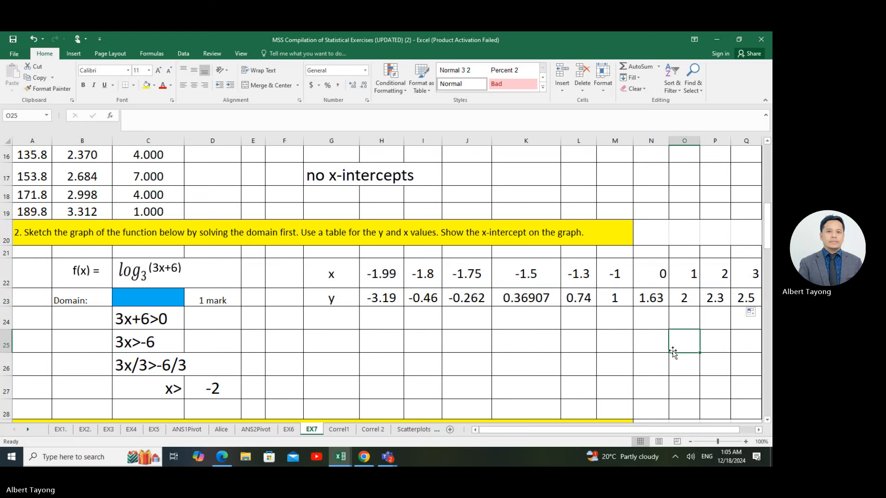
click(758, 429)
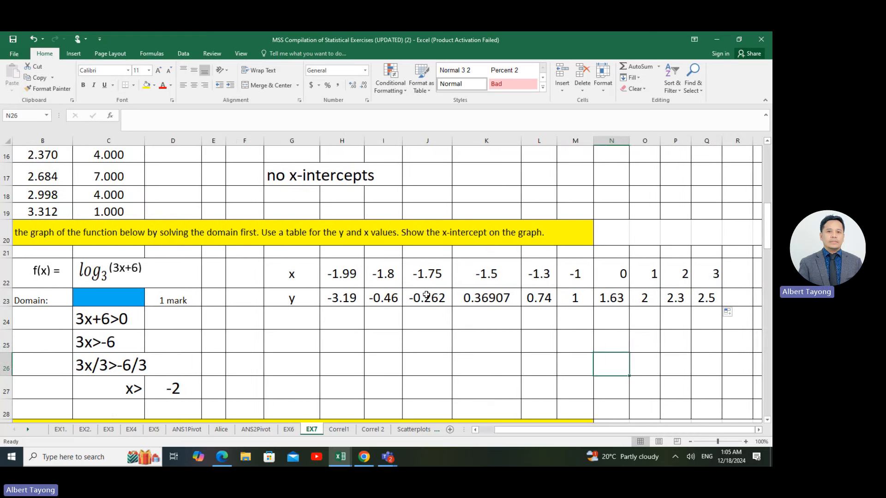
click(667, 336)
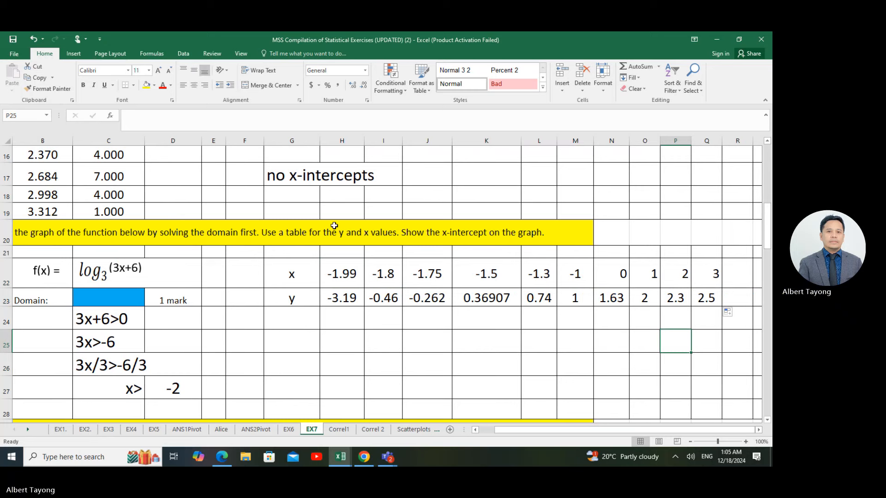
Step: Insert a scatter chart with smooth lines and markers from the x and y table in G22:Q23
scroll(334, 226, down, 1)
click(427, 307)
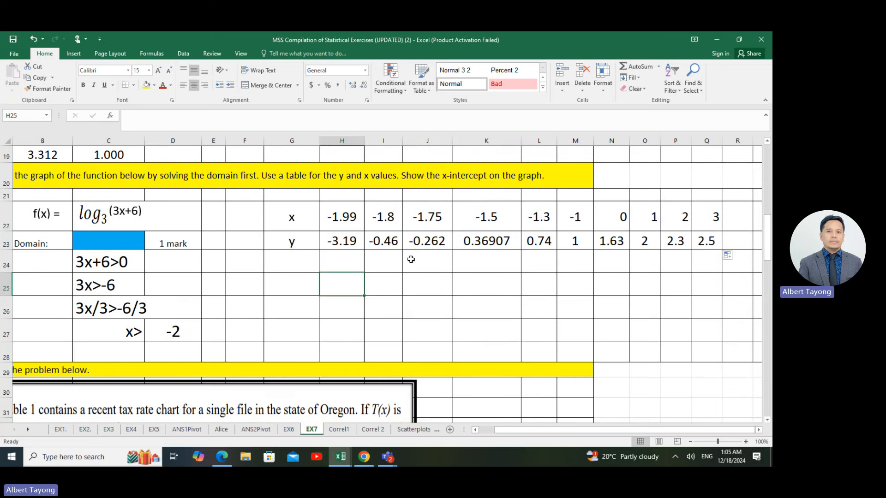
drag(302, 217, 706, 242)
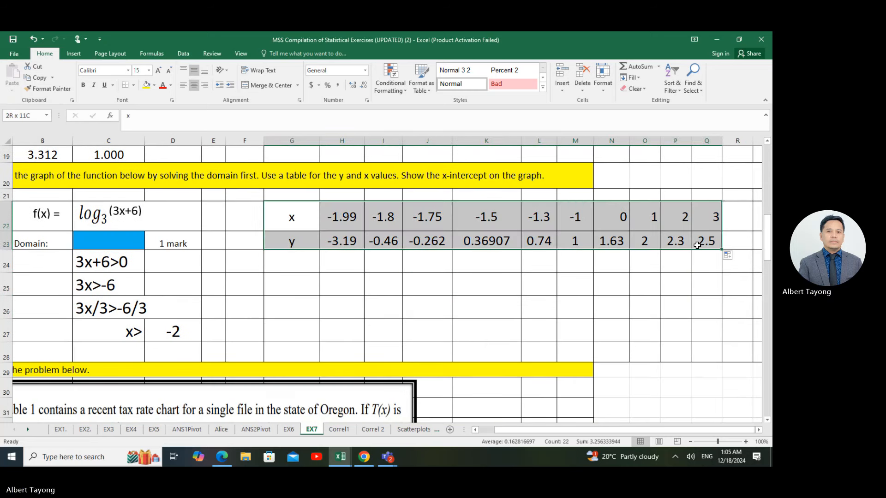
click(73, 53)
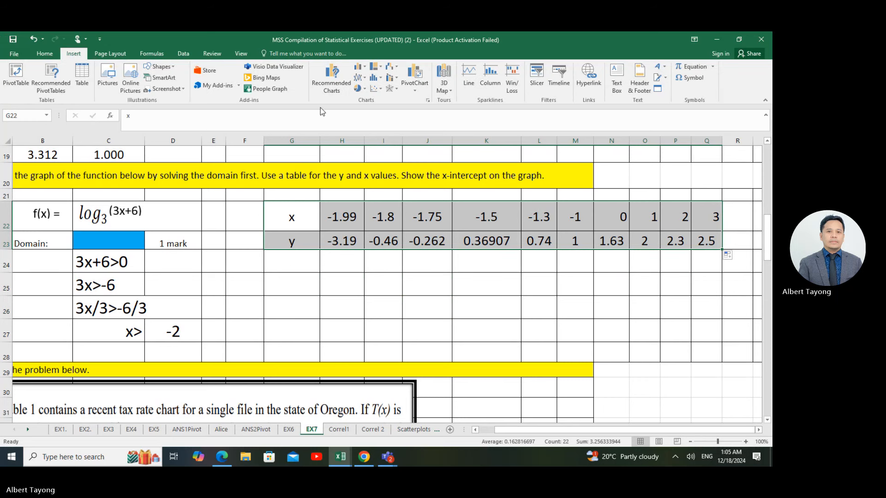
click(376, 89)
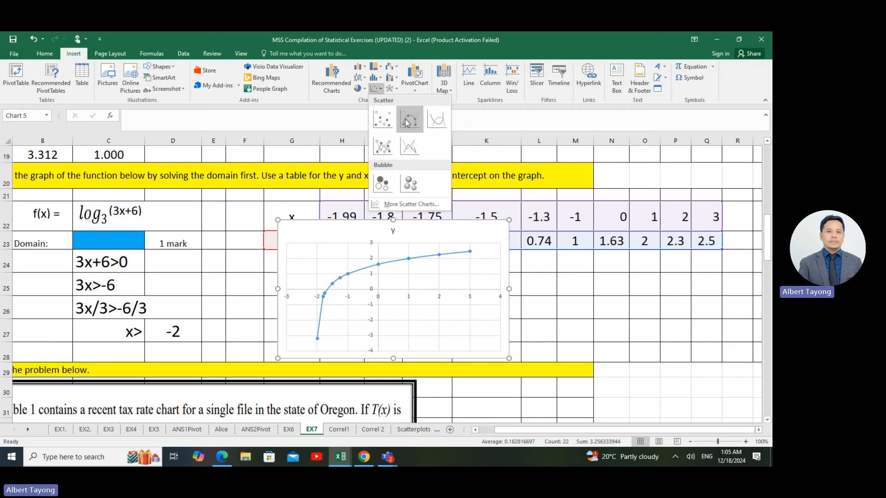
click(406, 120)
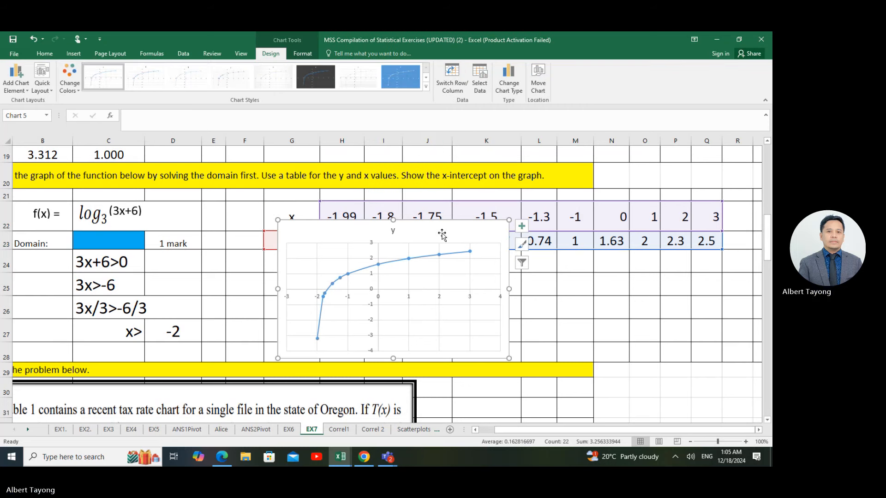
Step: Make the chart wider and taller, and move it over columns B to H, starting at row 22
drag(358, 230, 254, 194)
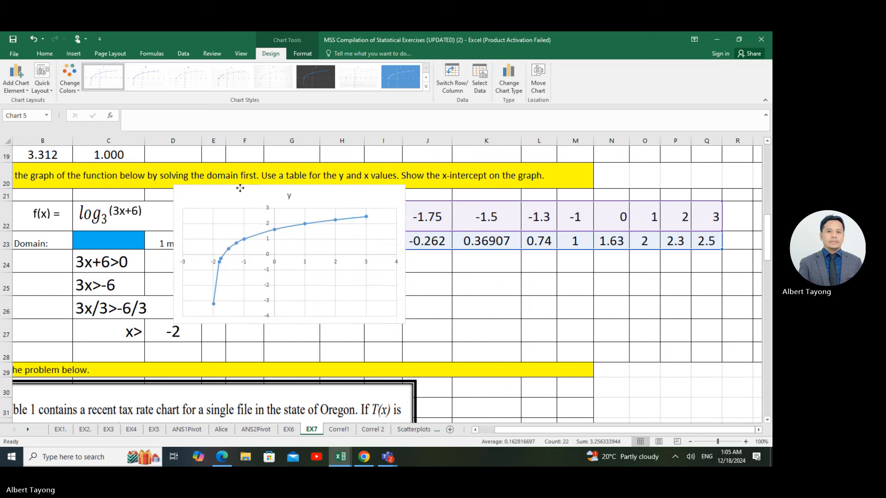
drag(405, 255, 455, 254)
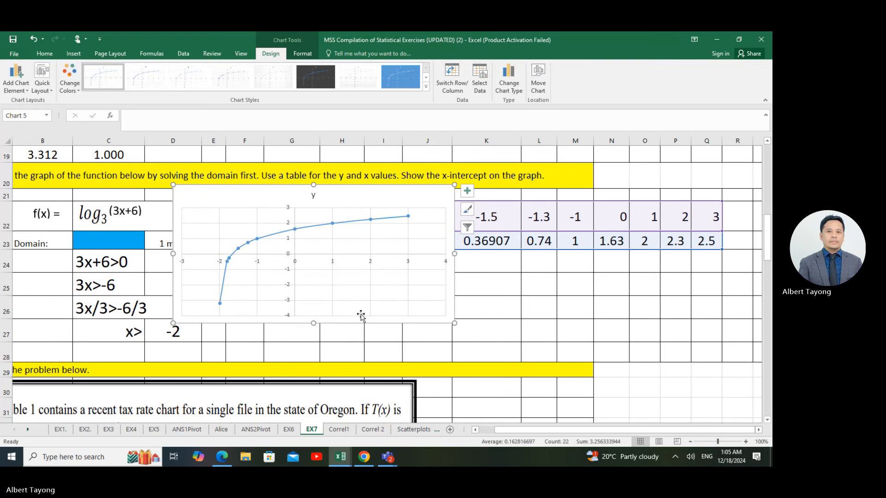
drag(314, 324, 314, 355)
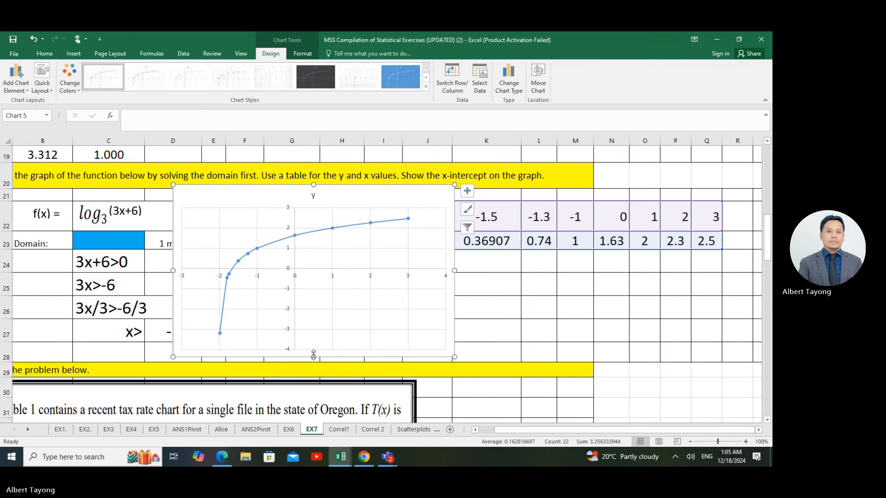
click(492, 318)
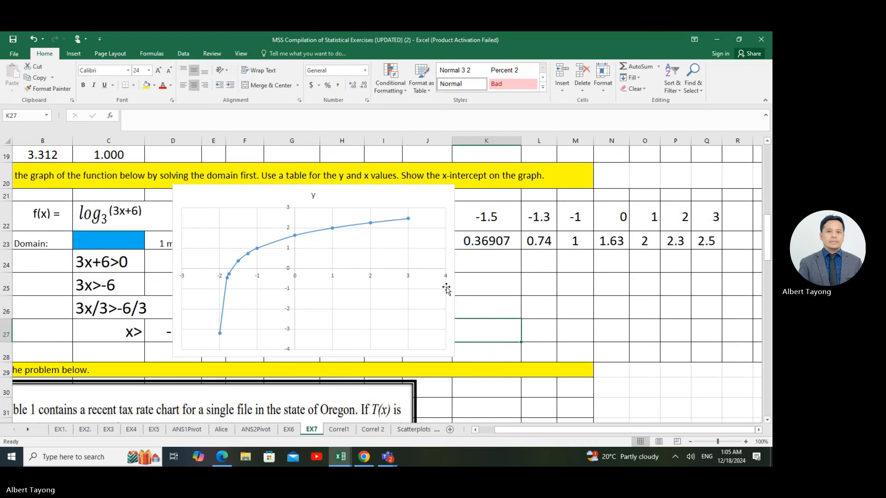
drag(456, 276, 332, 261)
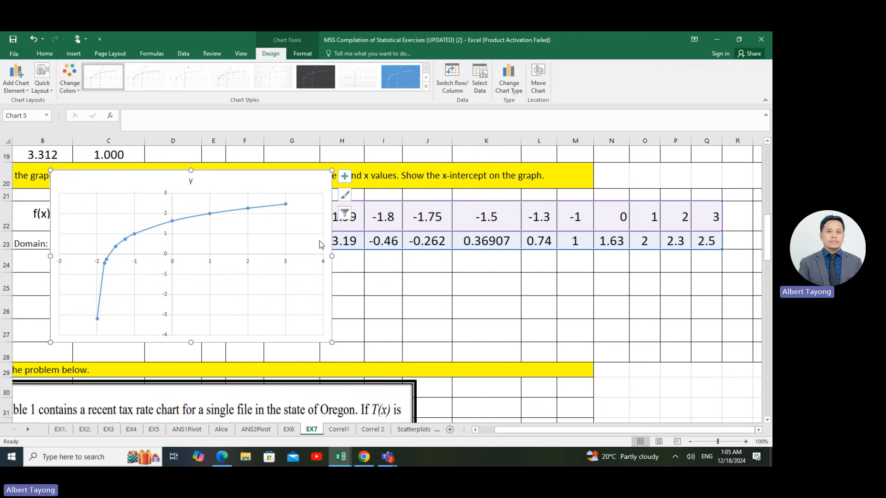
drag(323, 208, 324, 247)
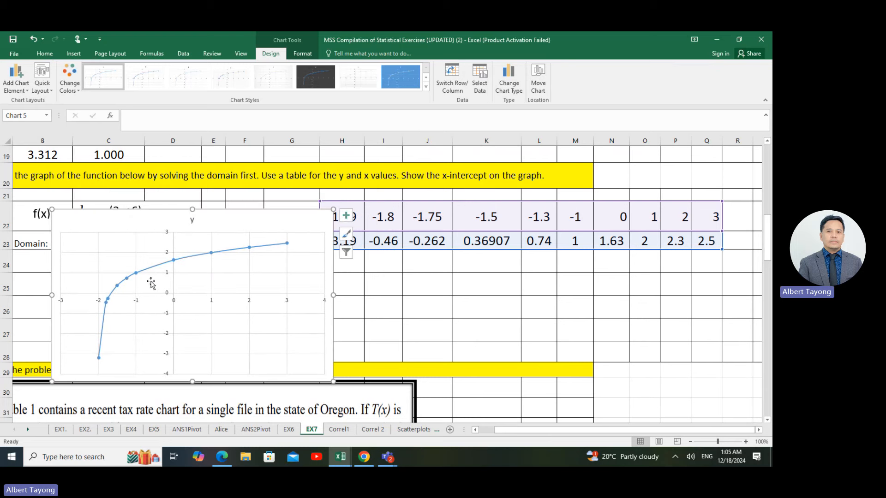
Step: Draw a small oval about 0.15" high and 0.18" wide on the chart where the curve crosses the x-axis
mouse_move(112, 296)
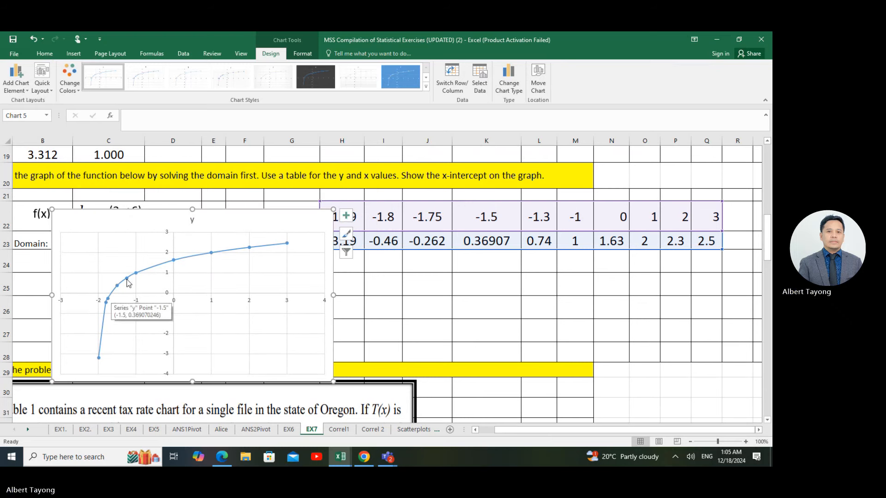
click(74, 53)
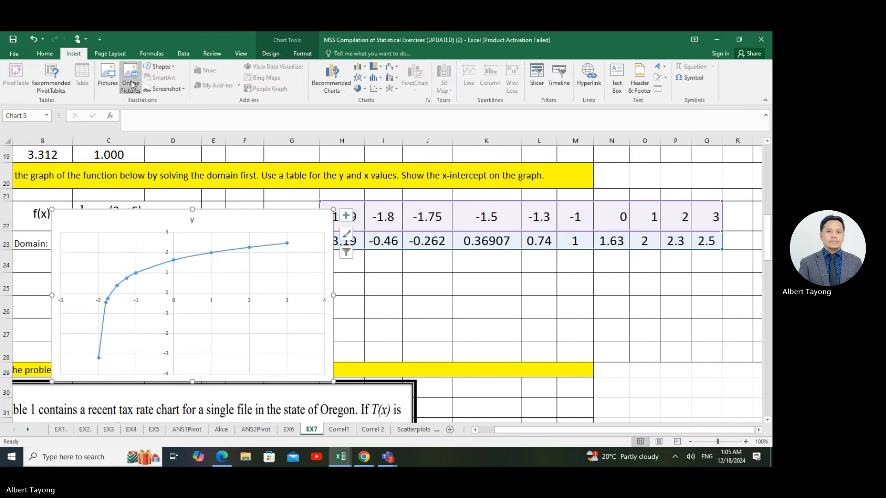
click(159, 67)
click(189, 92)
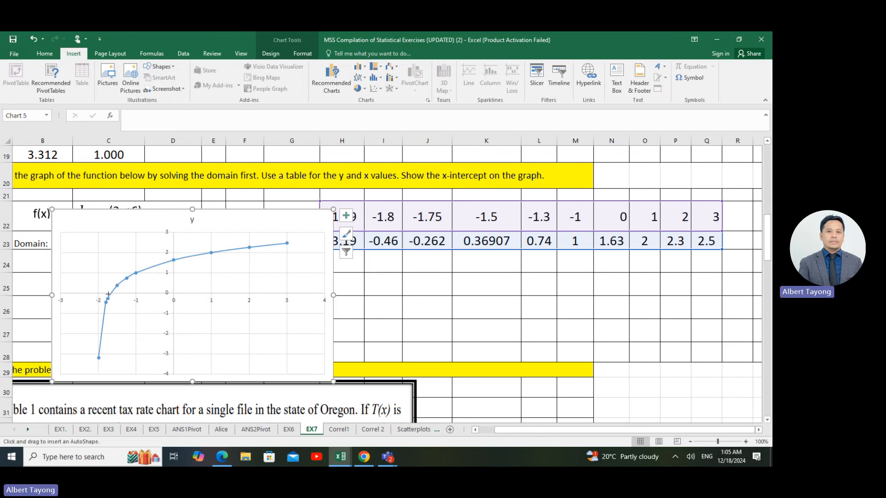
drag(108, 291, 116, 297)
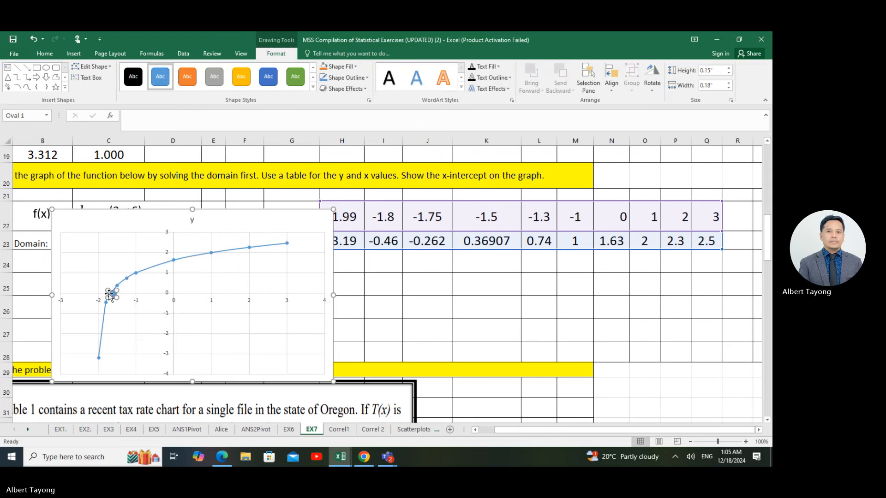
click(429, 339)
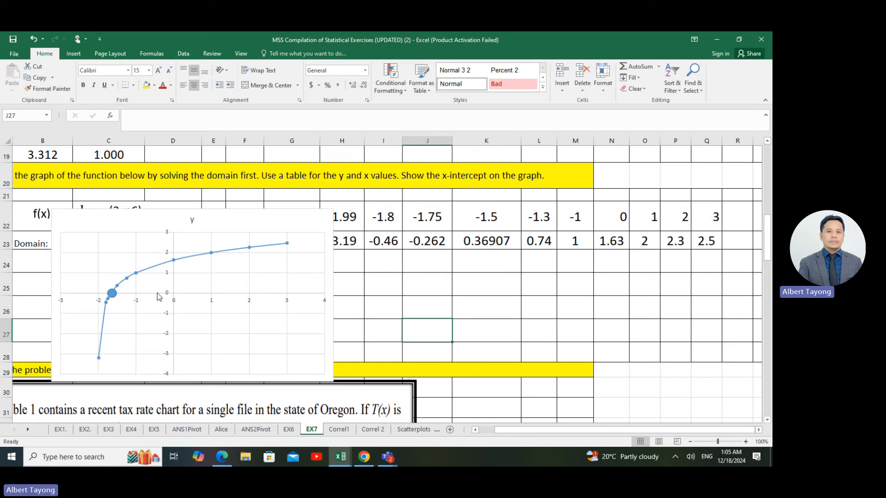
click(480, 293)
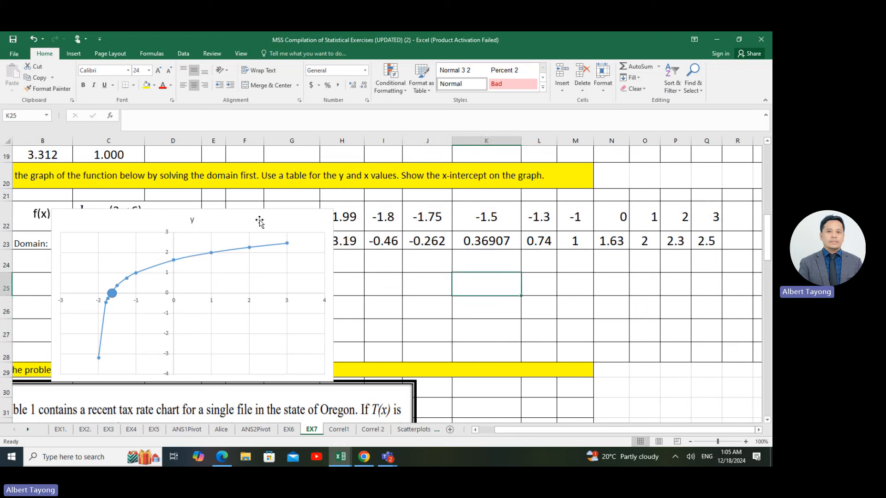
Step: Move the chart down so it no longer covers the log function in row 22
click(283, 218)
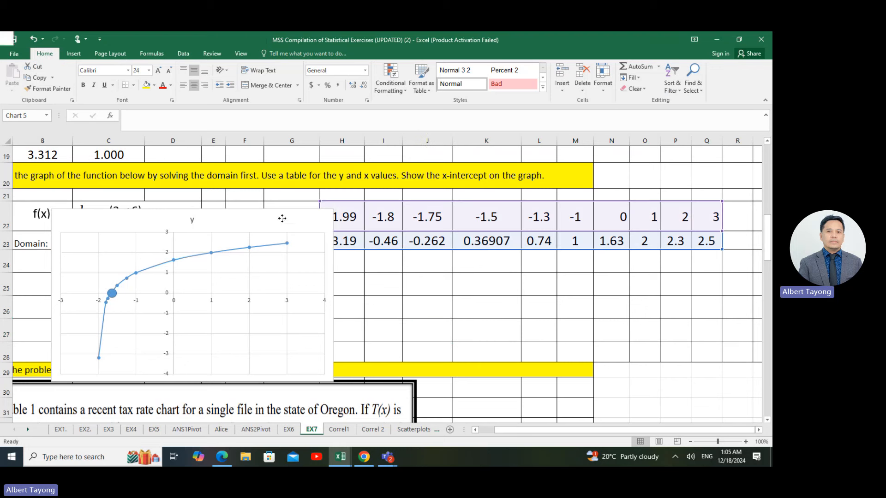
drag(283, 217, 264, 256)
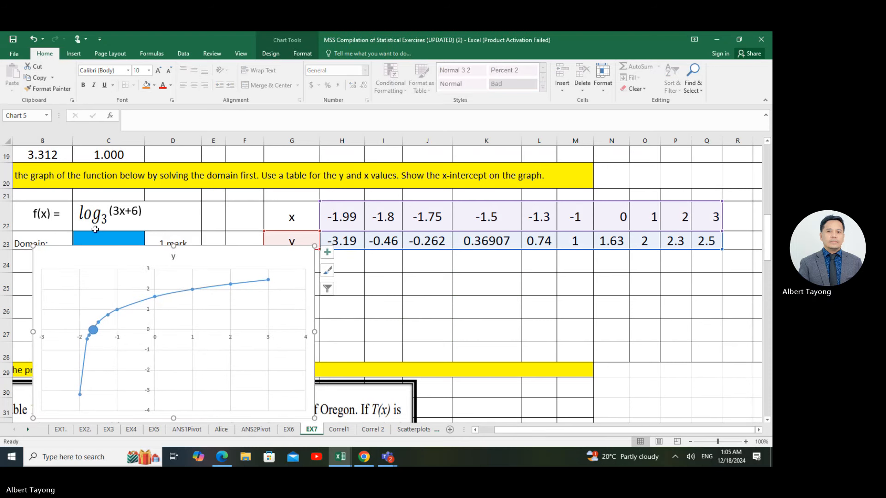
click(81, 218)
click(421, 300)
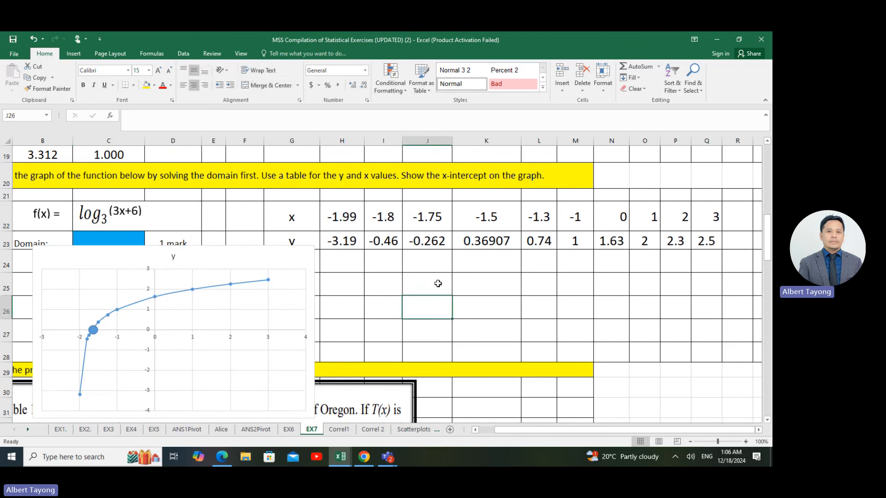
Step: Enter y = 0 in K24 to begin solving for the x-intercept
click(485, 262)
text(y = )
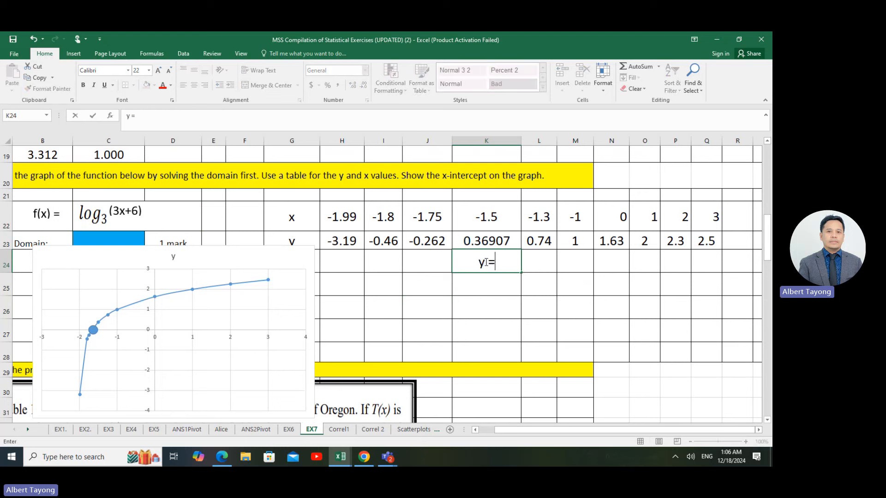
text(0)
key(Return)
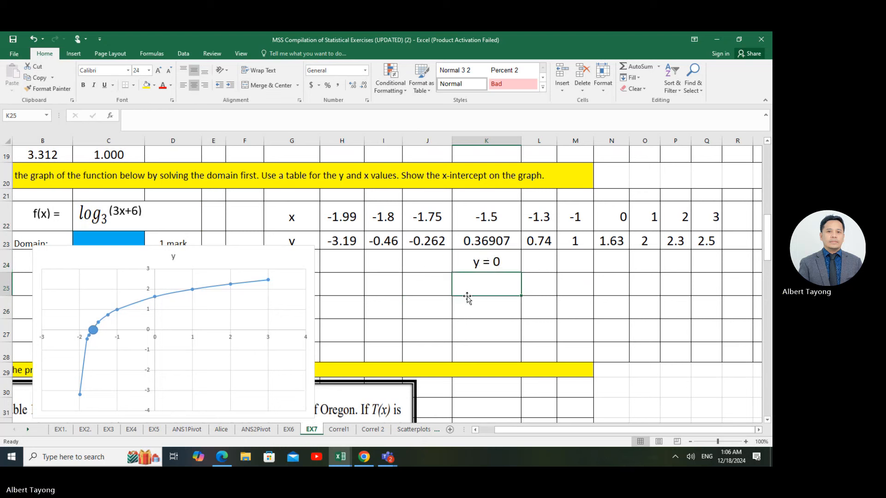
Step: Enter the equation 0 = log(3x+6)/log(3) in K25 as text
text(0 = )
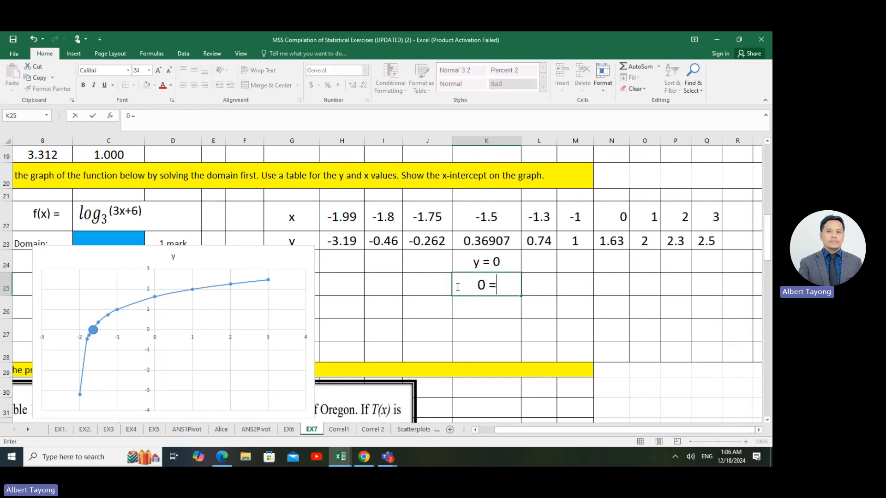
text(log)
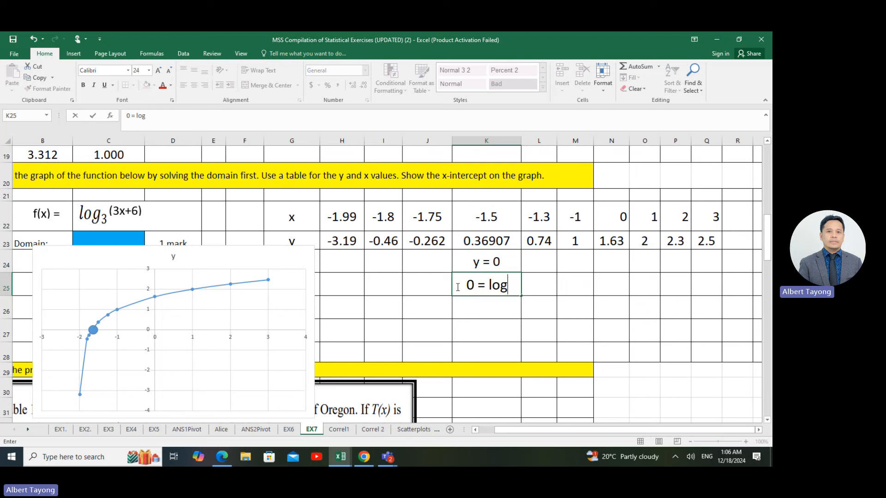
text((3x+76)
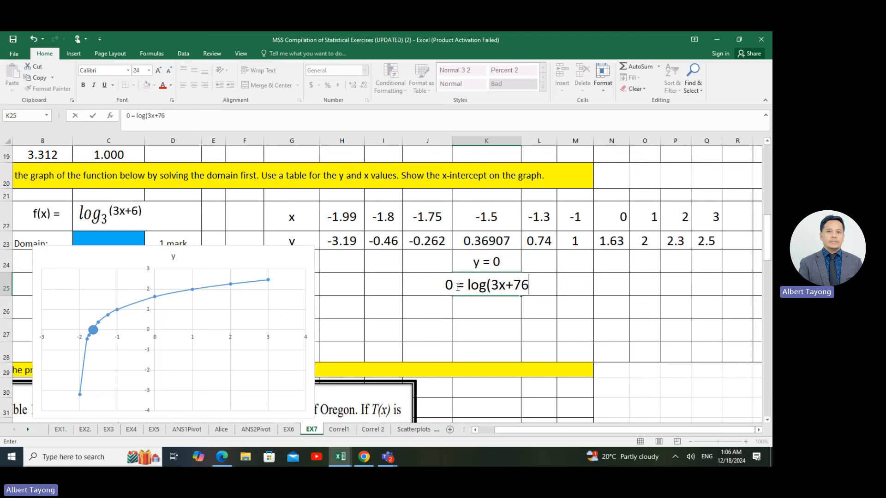
key(BackSpace)
key(BackSpace)
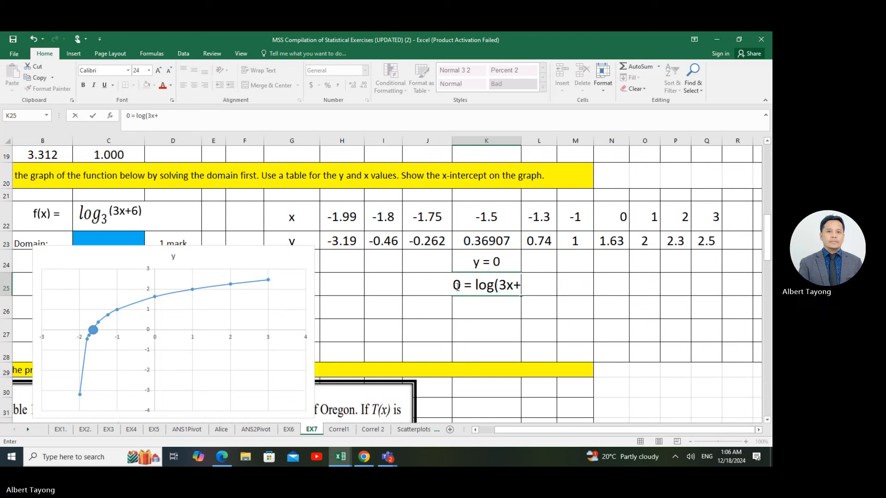
text(6)/log()
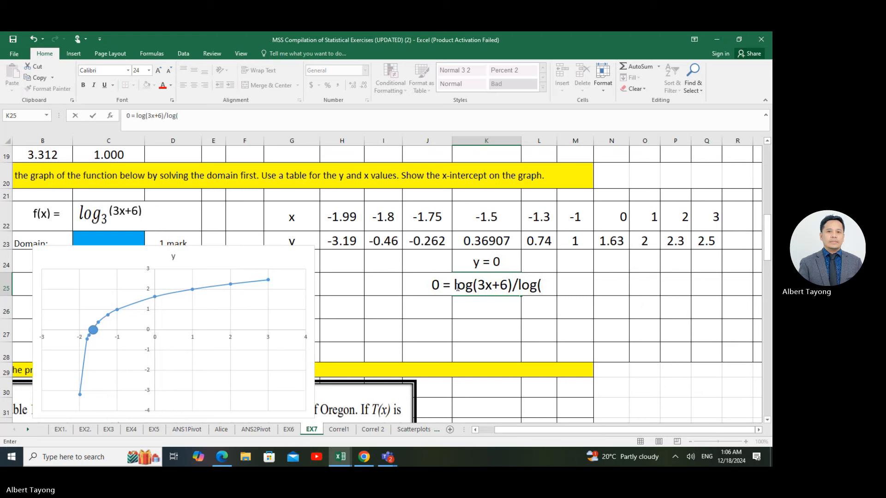
text(3))
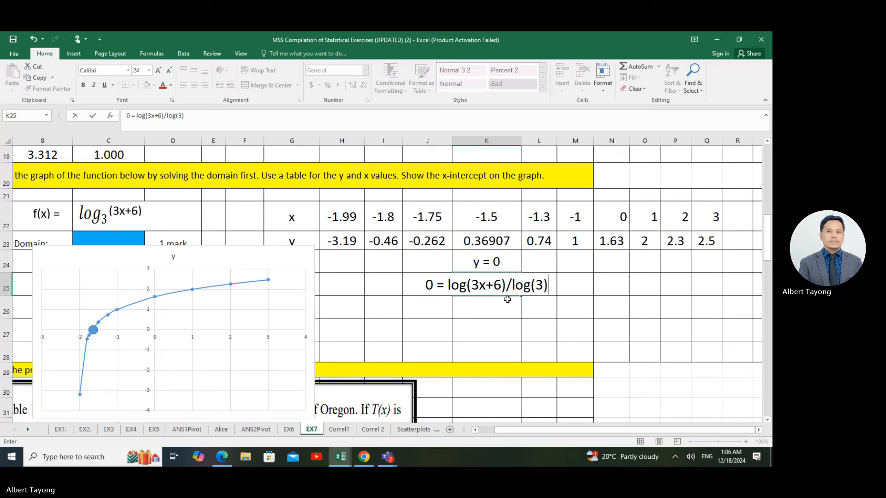
key(Return)
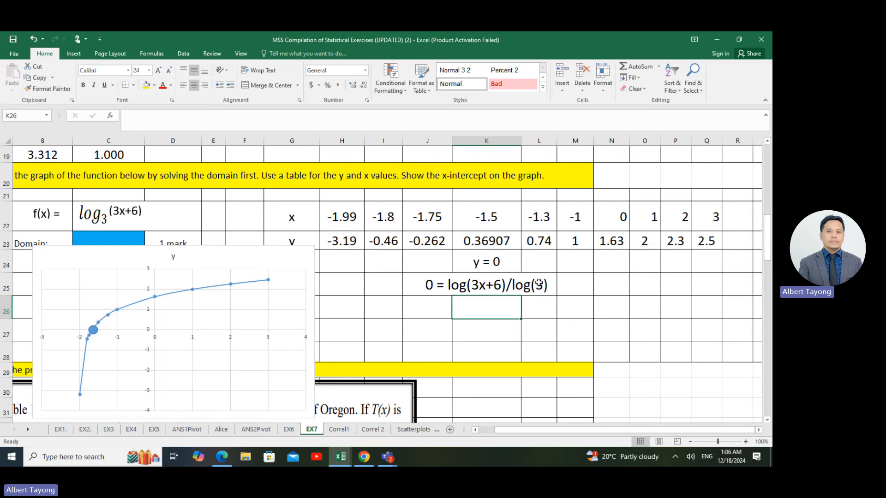
Step: Enter 3^0 in J26 as the left-hand side of the exponential form
click(434, 307)
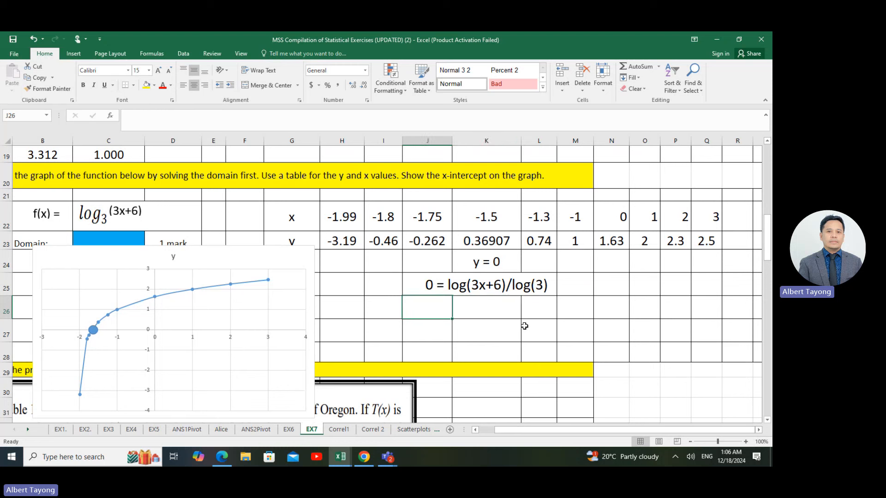
text(3)
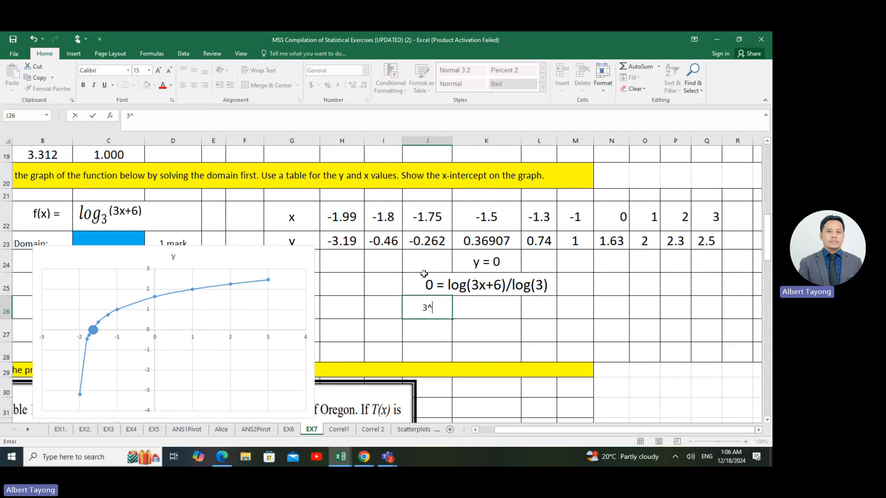
text(^0)
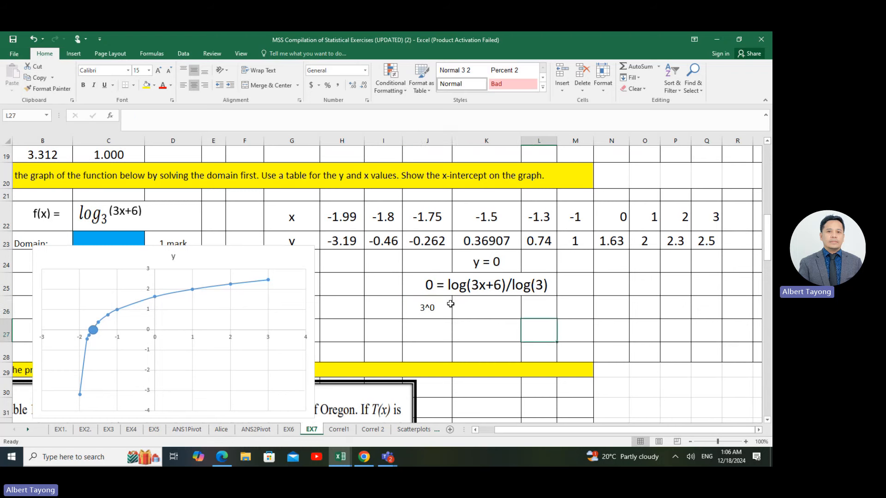
Step: Set the font size of the working range J26:L28 to 22 and select K26
drag(429, 309, 531, 347)
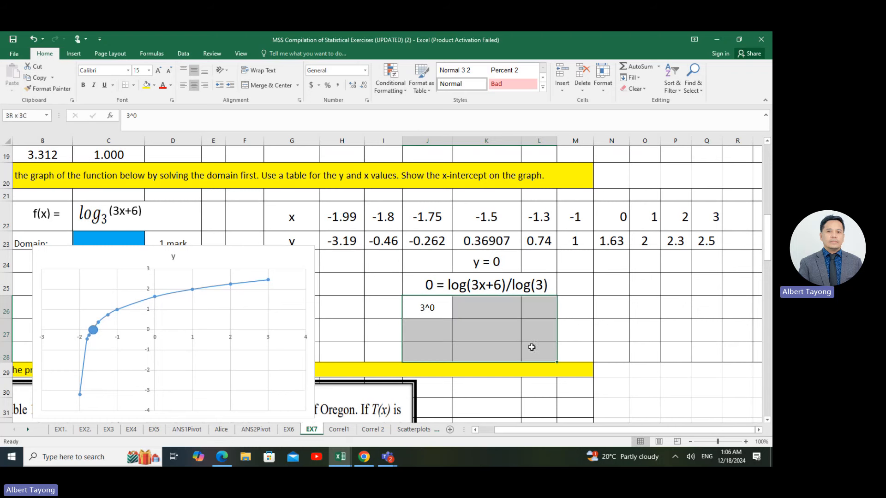
click(149, 70)
click(141, 165)
click(548, 323)
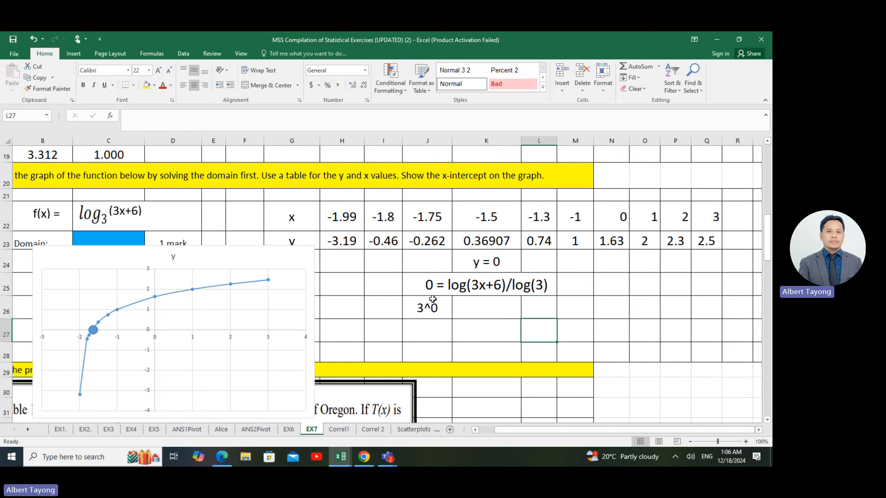
click(483, 314)
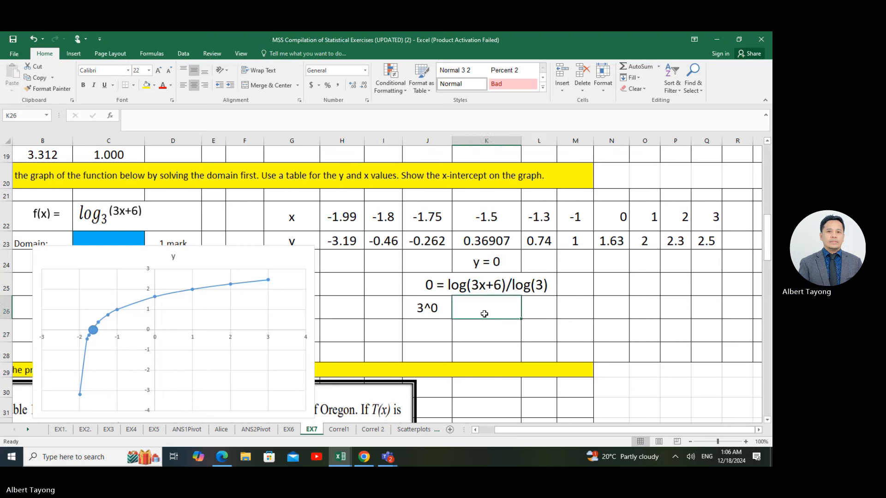
Step: Enter 3x+6 in K26 as the right-hand side of the exponential form
text(3x)
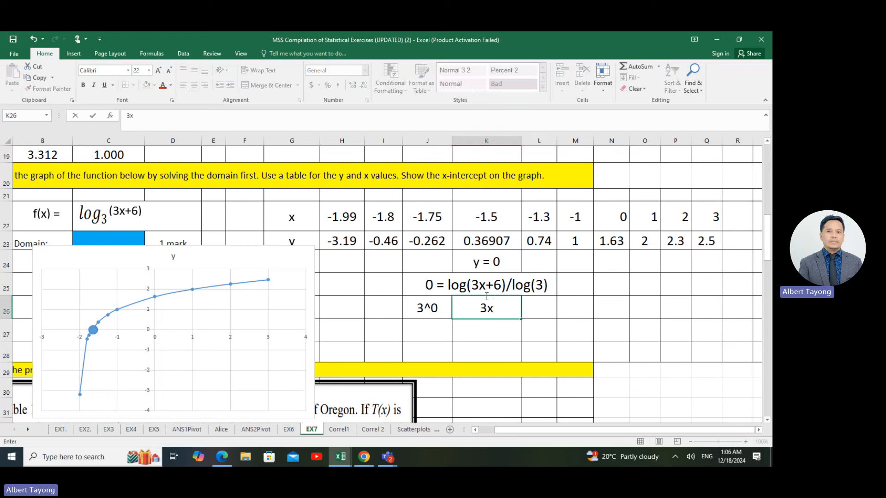
text(+6)
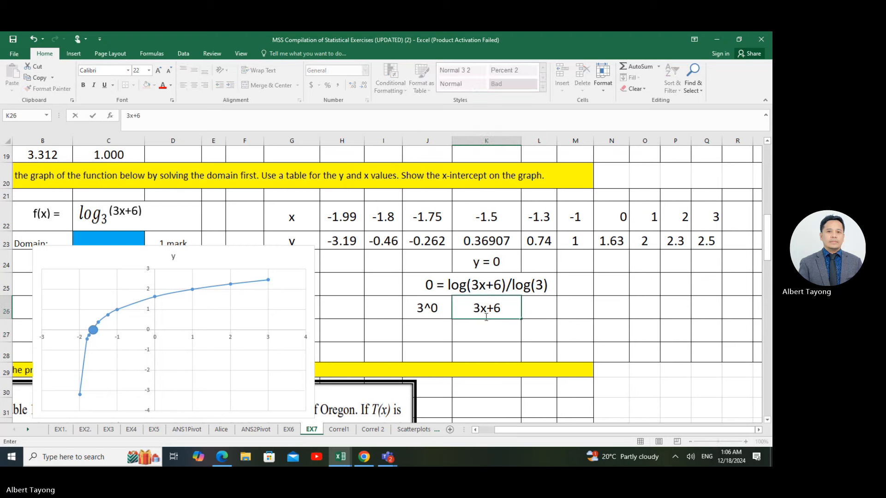
click(596, 325)
Step: Enter the simplified equation in row 27, with 1 in J27 and the text =3x+6 in K27
click(434, 327)
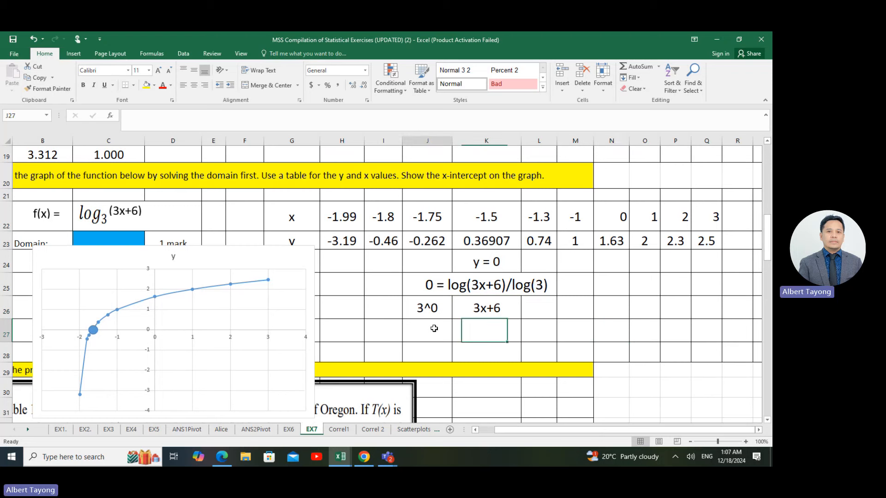
text(1)
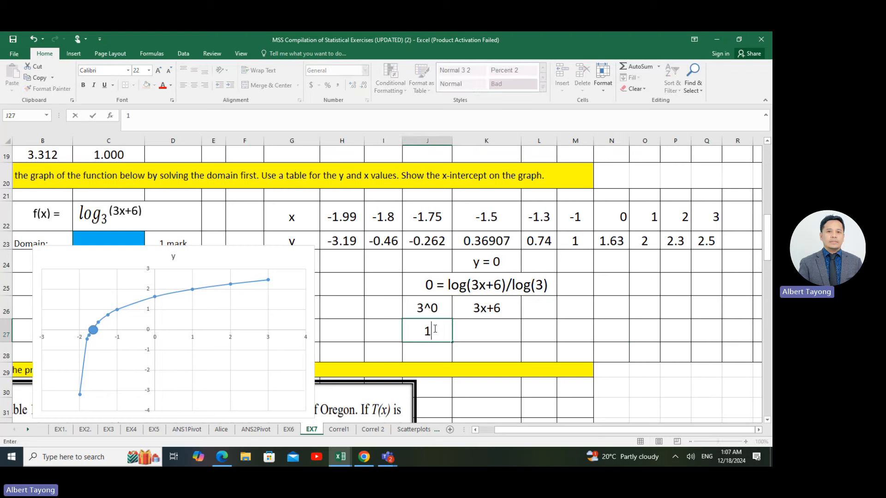
click(474, 331)
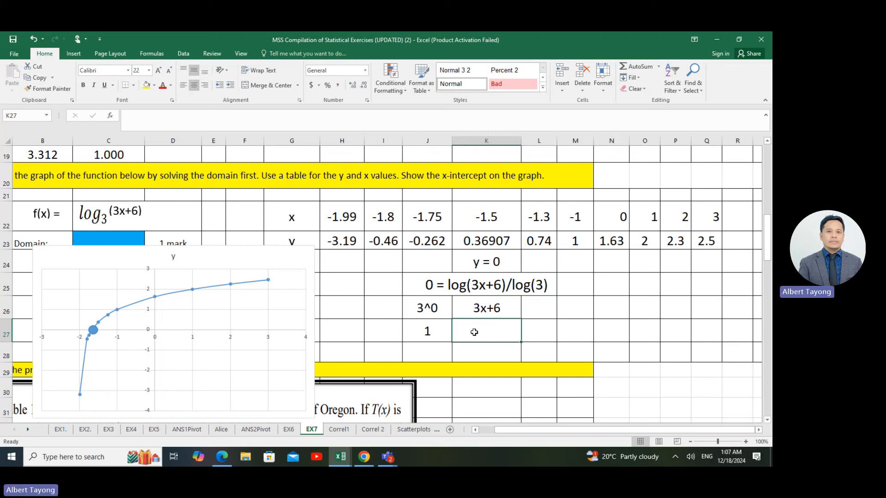
double_click(475, 332)
text(=3x+6)
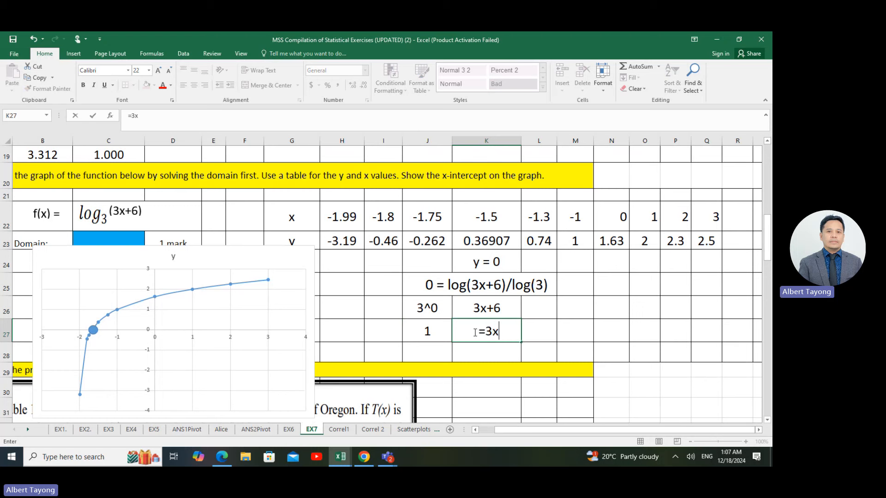
Step: Add an equals sign in front of the expression in K26 so it reads =3x+6
click(469, 310)
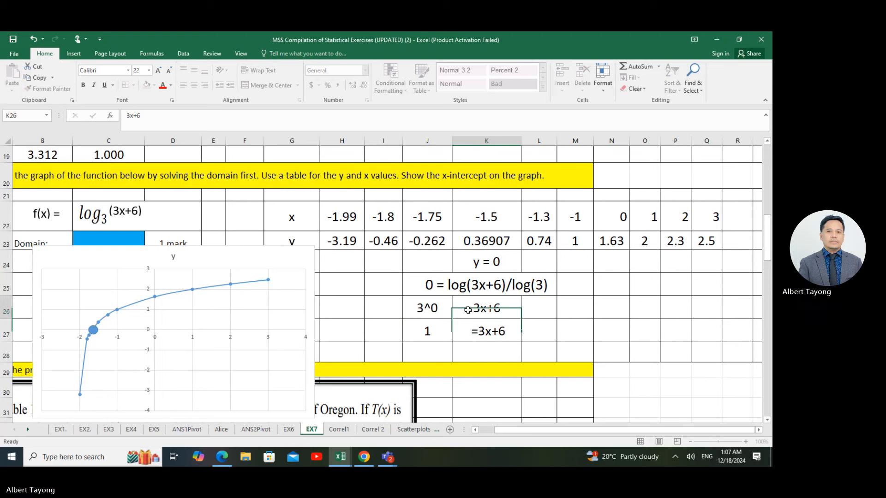
double_click(469, 310)
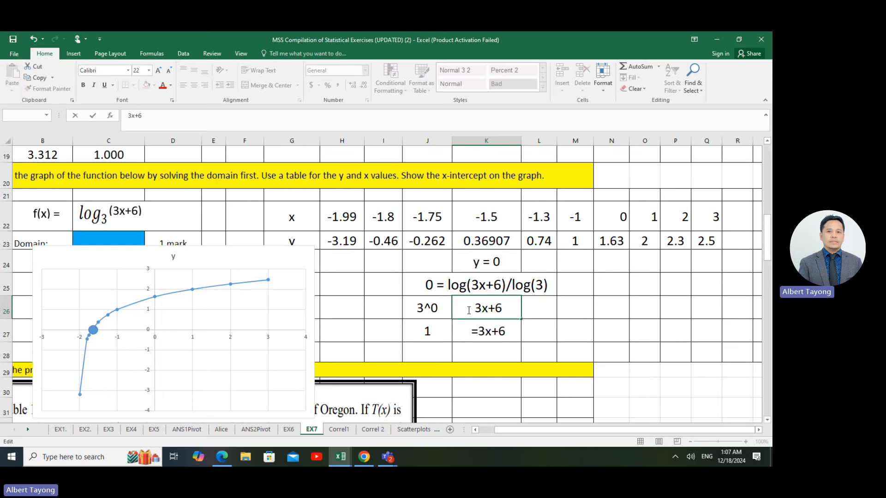
key(BackSpace)
text(=)
click(560, 293)
click(594, 332)
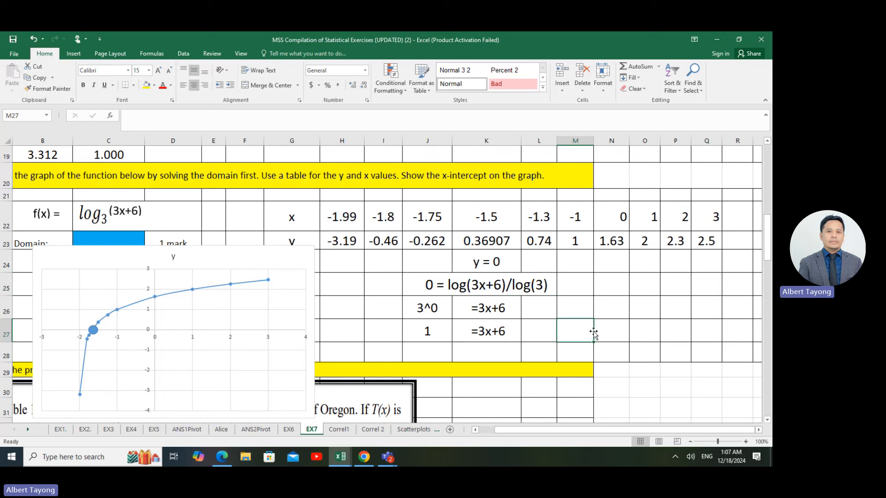
Step: Calculate the left-hand side in J28 with the formula =1-6
click(424, 353)
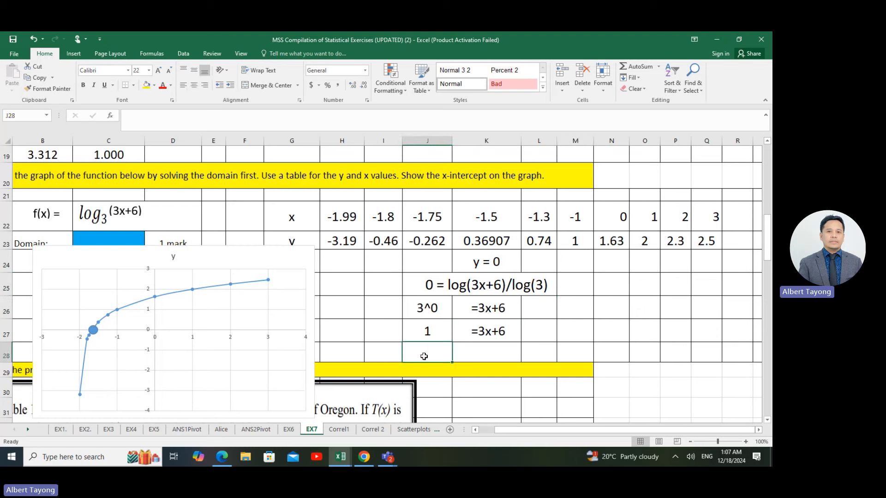
text(=1-6)
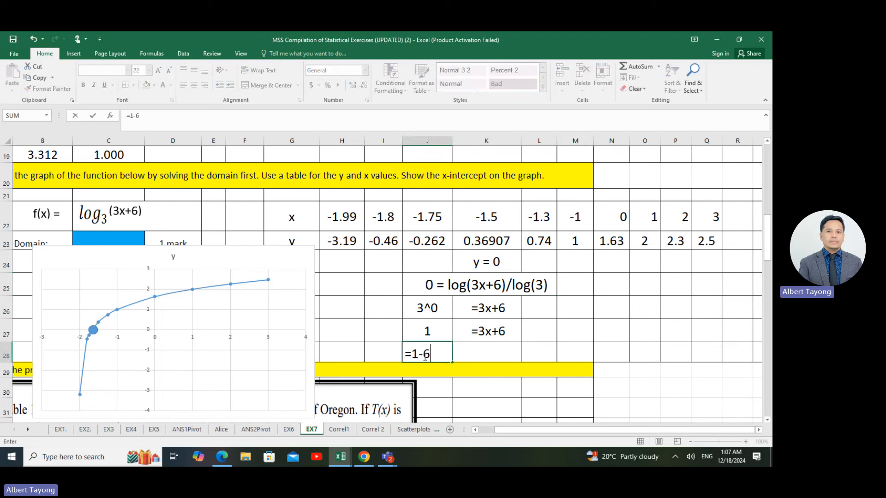
key(Return)
Step: Enter =3x as text in K28, removing the autocompleted +6
click(478, 353)
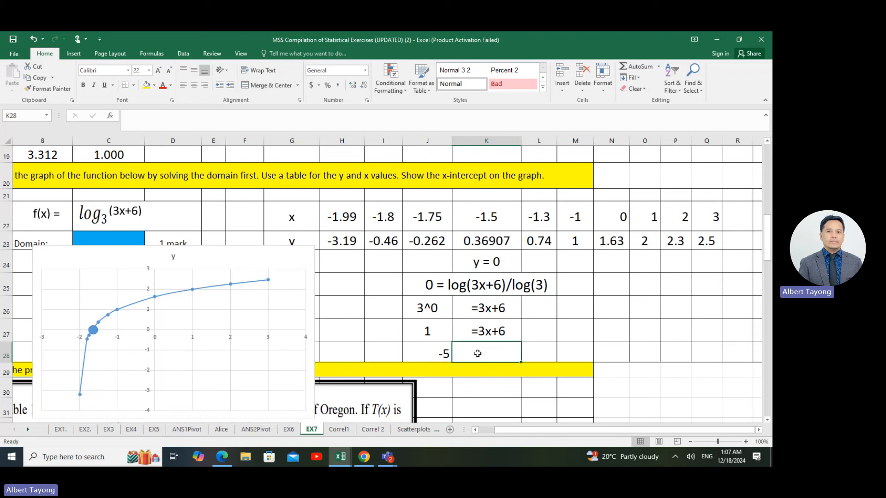
text(=3x)
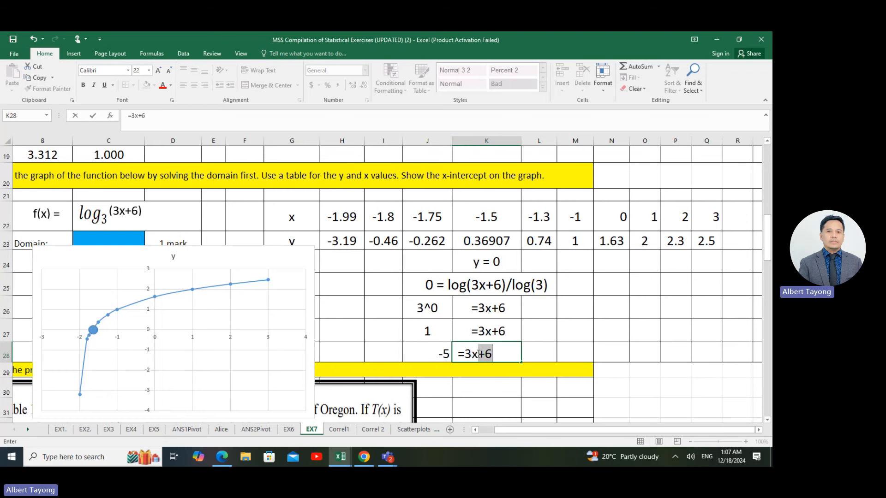
key(Return)
click(488, 359)
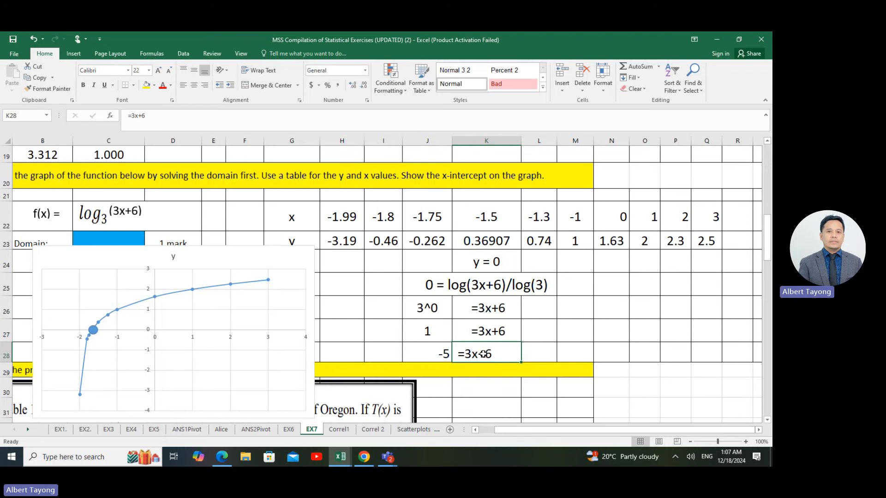
double_click(495, 353)
key(BackSpace)
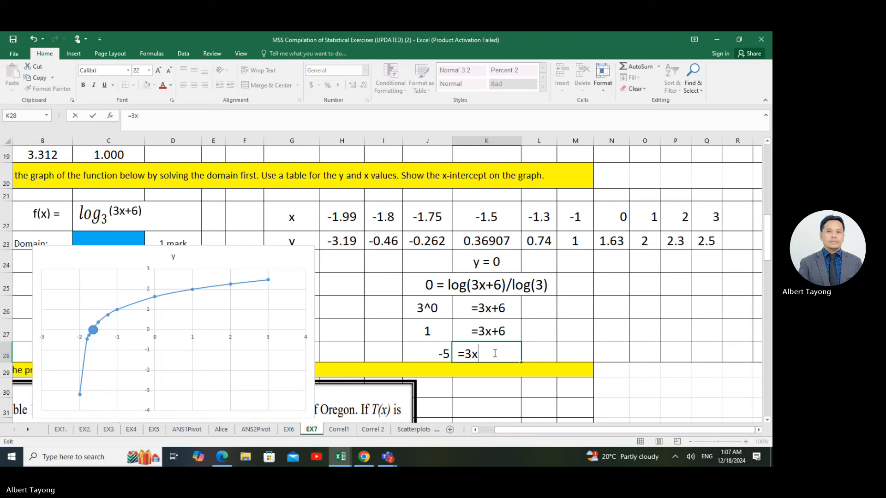
click(622, 348)
click(604, 309)
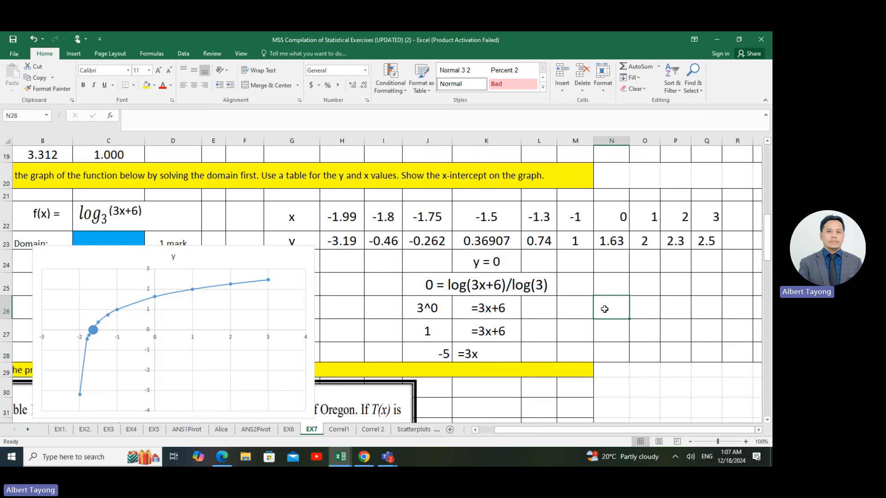
text(=)
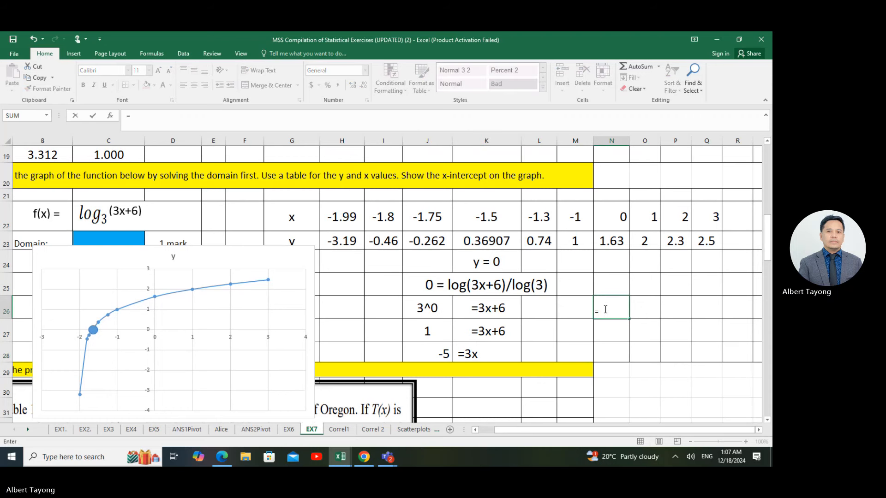
key(BackSpace)
click(623, 340)
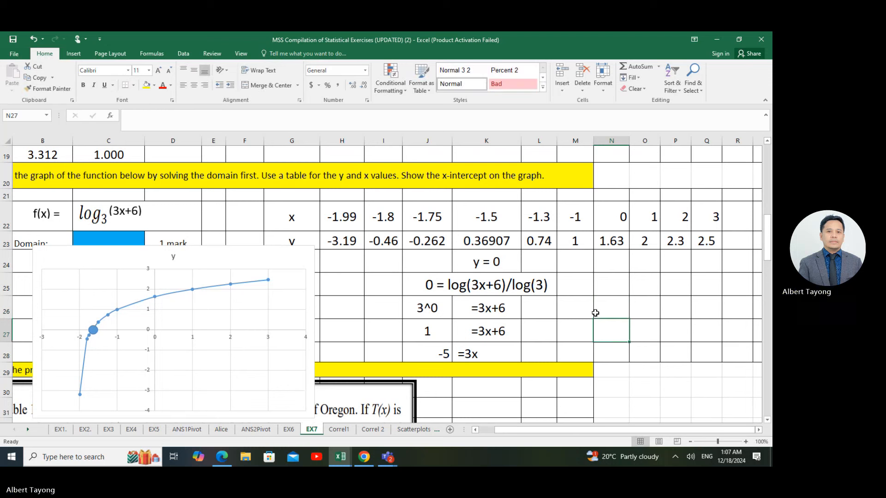
Step: Set the font size of the empty working range M25:P28 to 24
drag(586, 285, 669, 354)
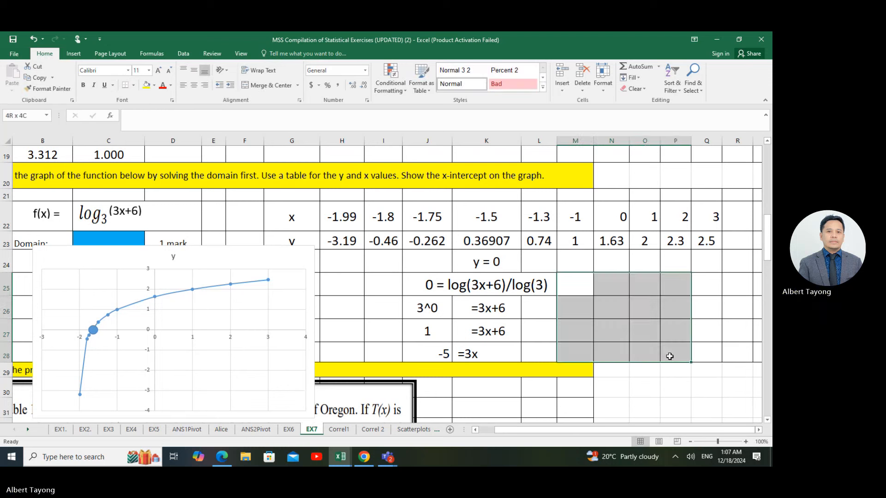
click(149, 71)
click(141, 172)
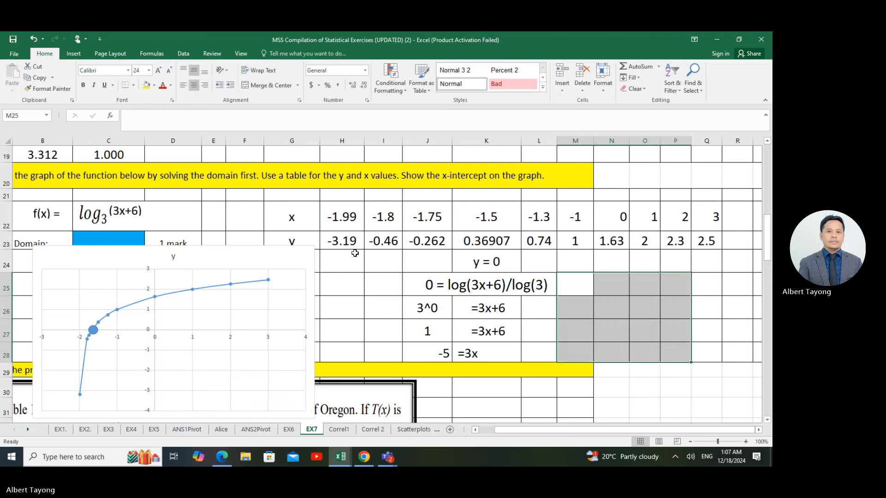
click(577, 302)
Step: Solve for x with the formula =-5/3 in N25 and enter x beside it in O25
click(606, 286)
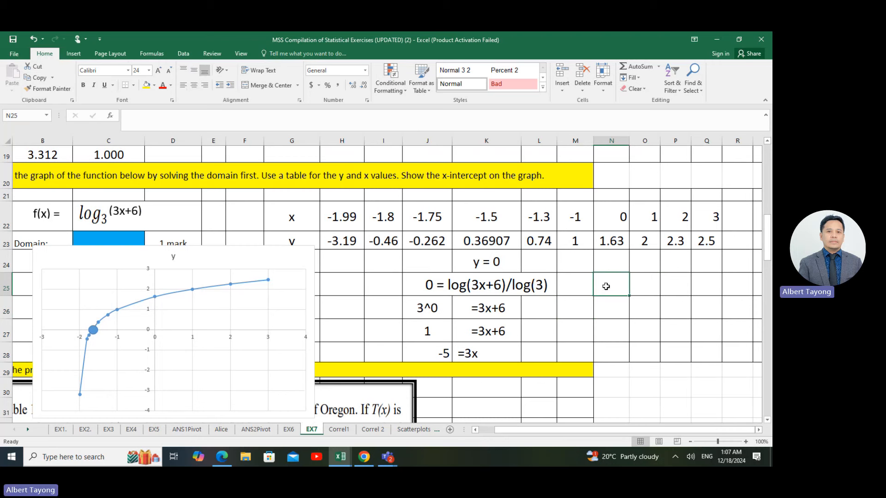
text(=-5/3)
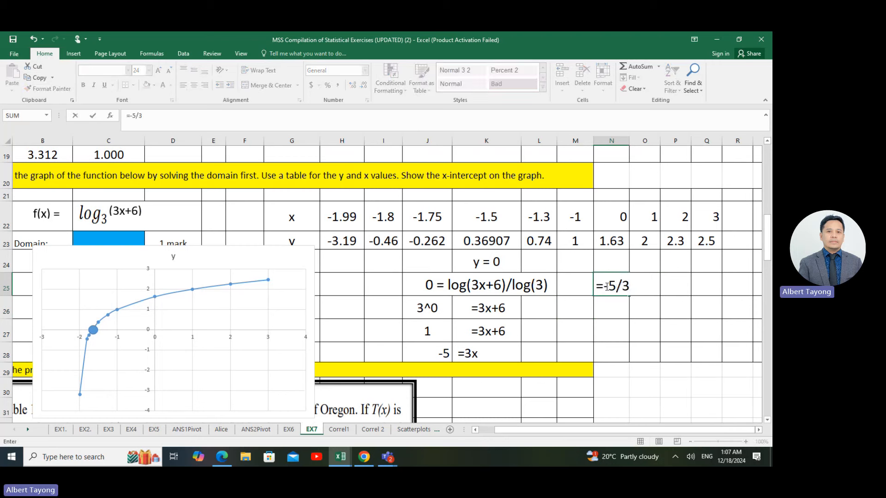
key(Return)
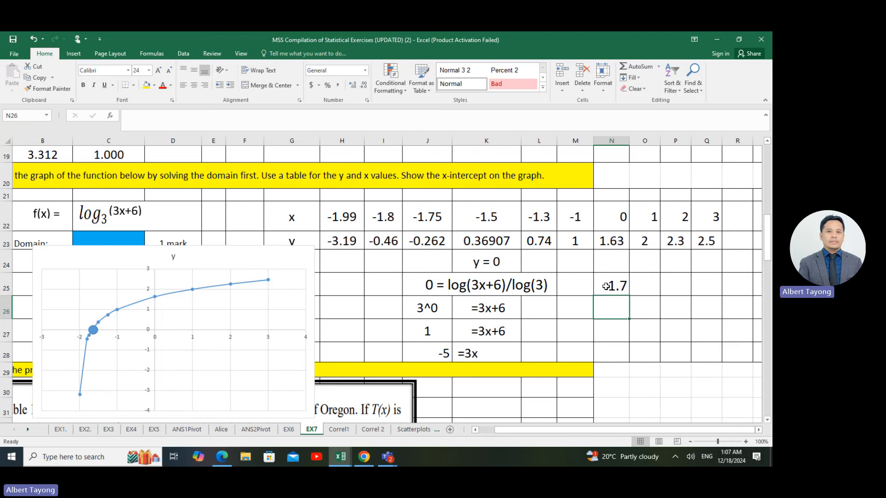
click(647, 286)
text(x)
click(675, 331)
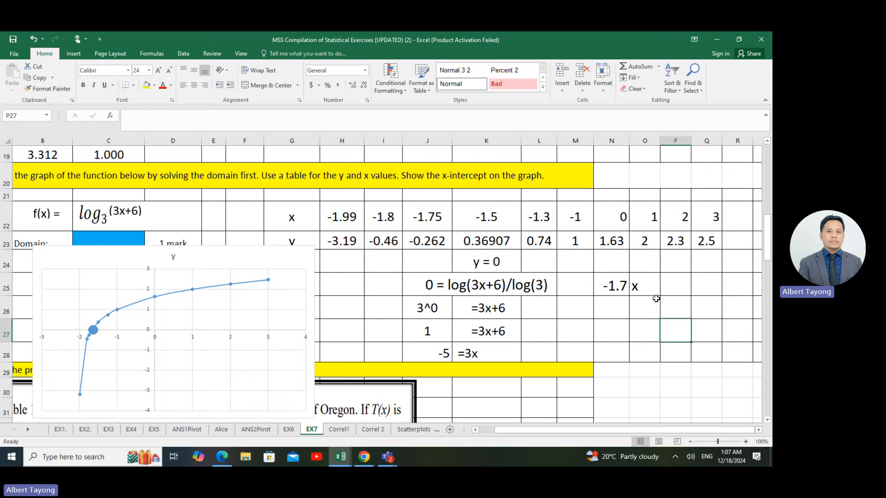
Step: Widen column N so that the x value in N25 shows more decimal places
click(652, 290)
click(614, 286)
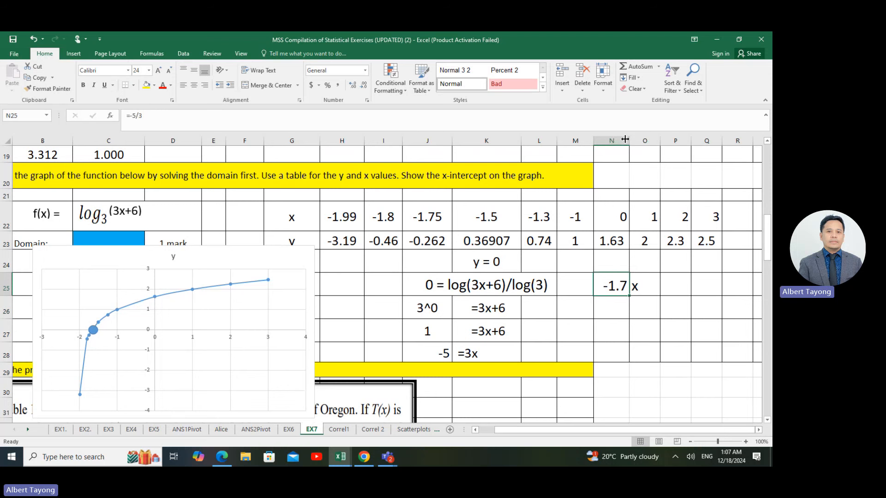
drag(629, 141, 656, 141)
Step: Enter the x-intercept in N27 as the text x-int (-1.666..., 0)
click(629, 321)
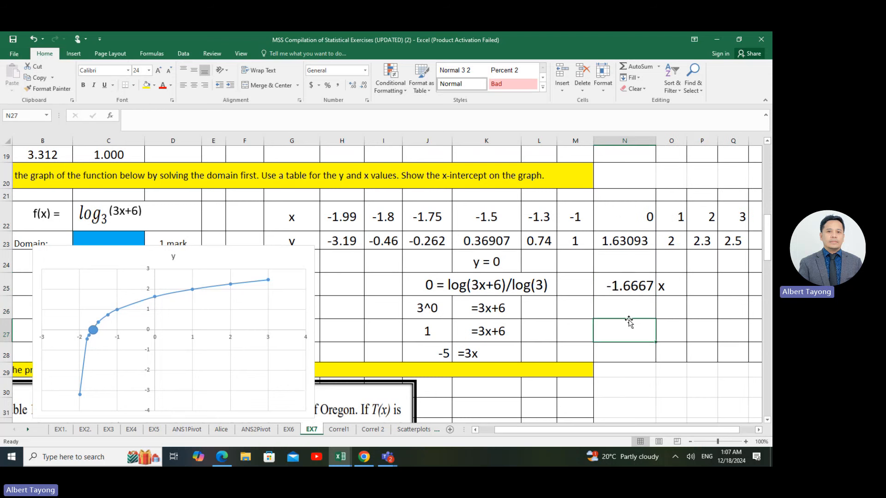
text(x)
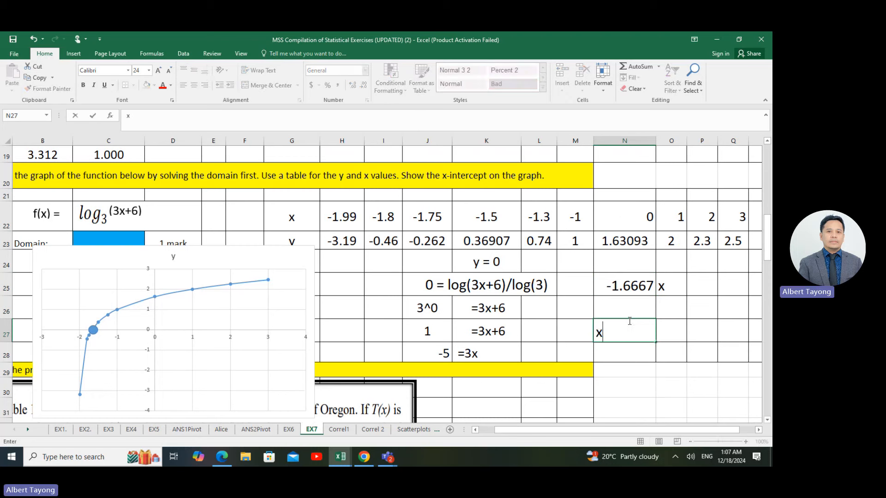
text(-int (-1.)
text(666...)
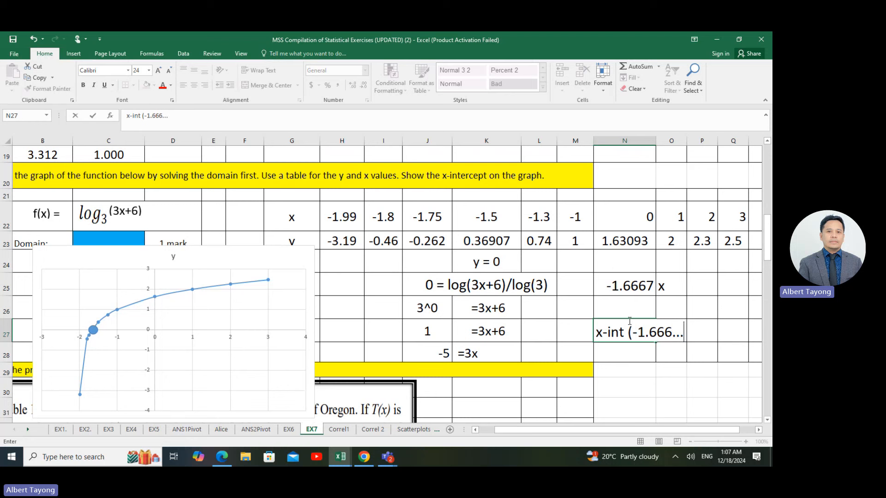
text(, 0))
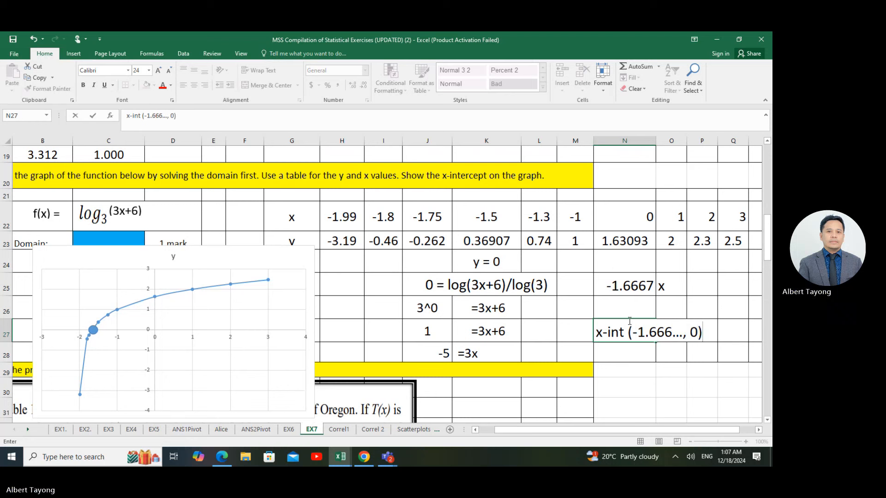
click(661, 374)
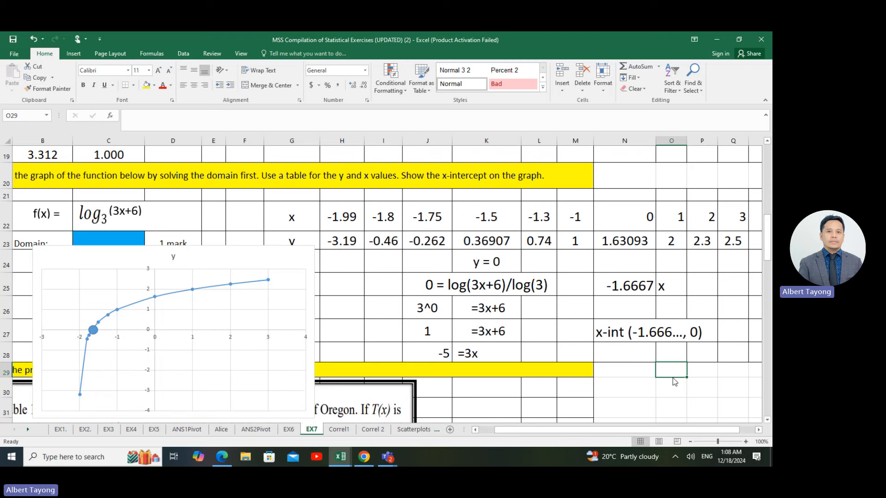
Step: Move the log function chart off the problem 3 tax text, placing it over columns J to O above row 32
click(637, 370)
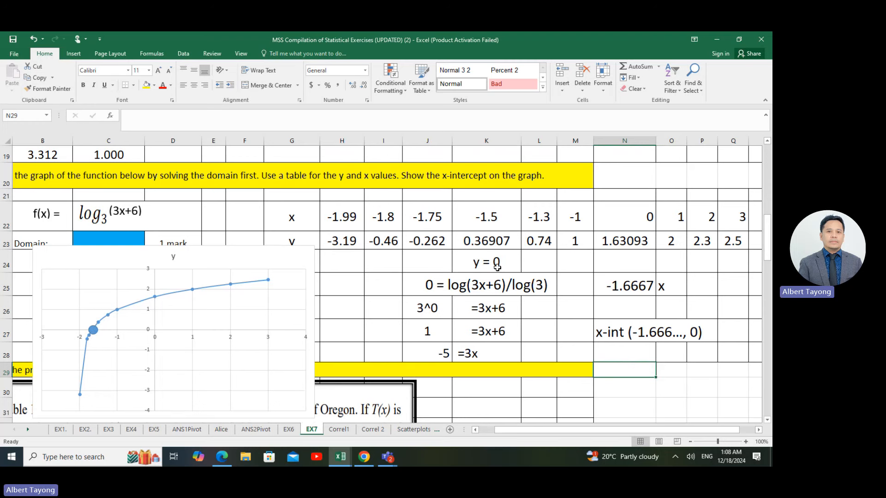
scroll(497, 267, down, 6)
scroll(558, 360, up, 3)
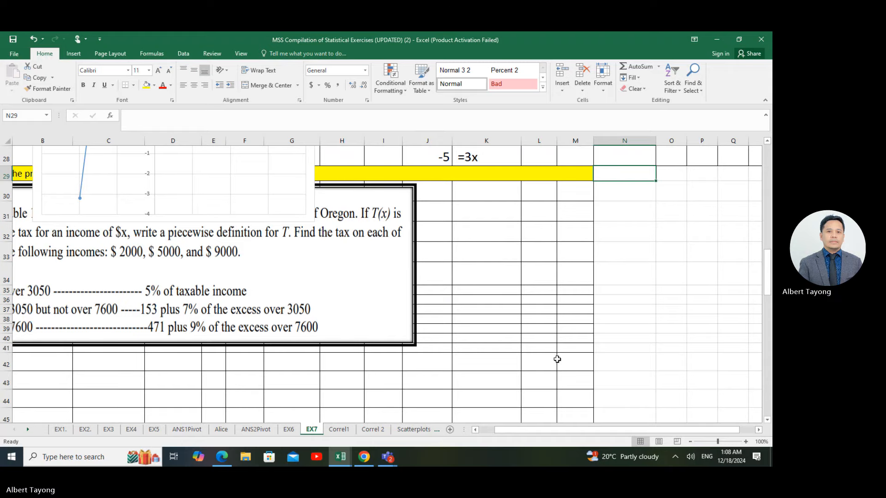
drag(580, 434, 522, 435)
scroll(143, 318, down, 2)
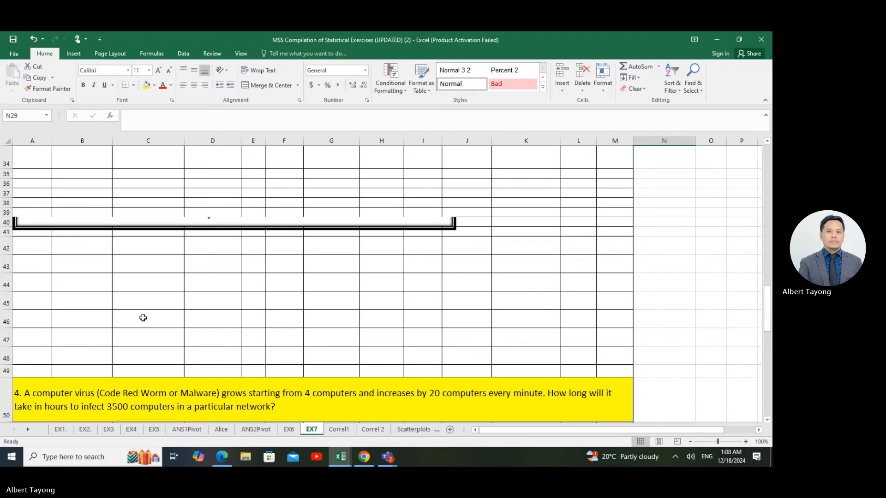
scroll(143, 318, up, 3)
click(303, 249)
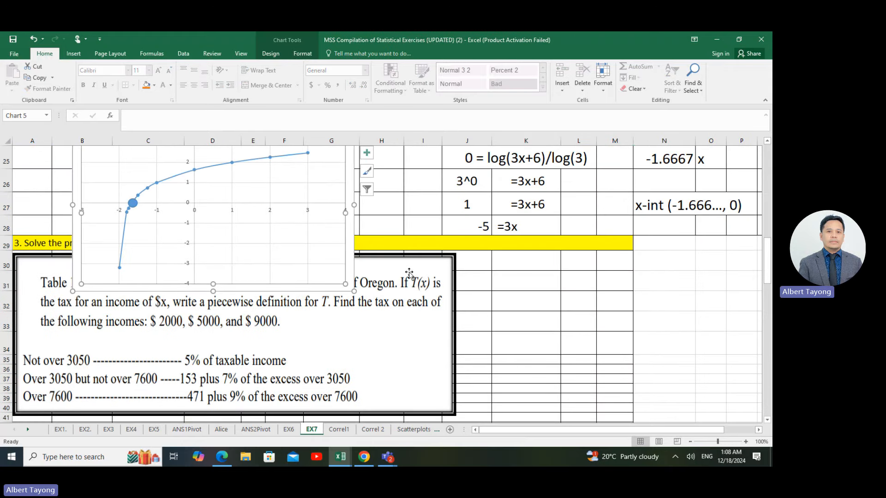
scroll(404, 272, up, 2)
drag(355, 276, 734, 263)
scroll(733, 222, down, 4)
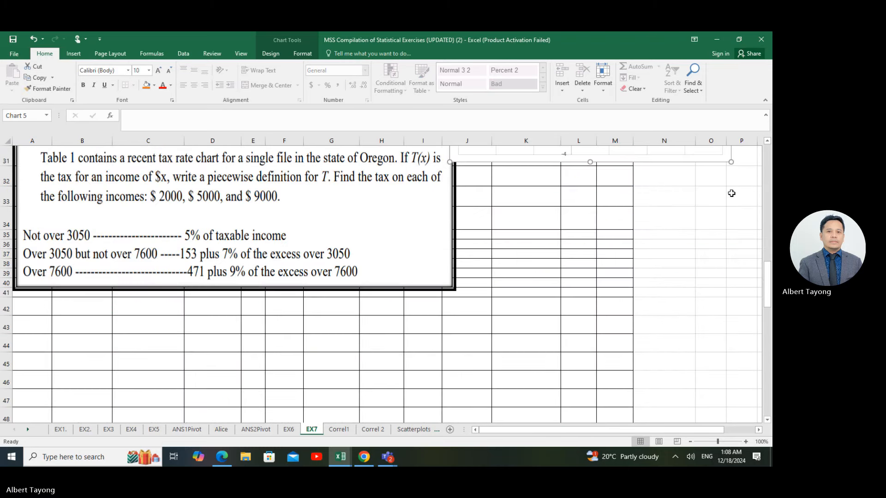
Step: Shift the log function chart slightly up and to the right so that its lower edge sits above row 31
scroll(734, 191, up, 3)
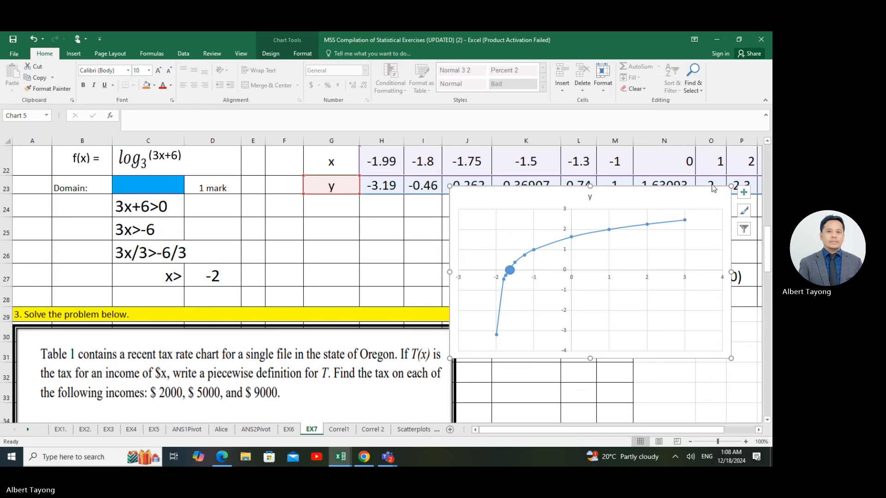
drag(680, 193, 689, 174)
scroll(416, 252, down, 2)
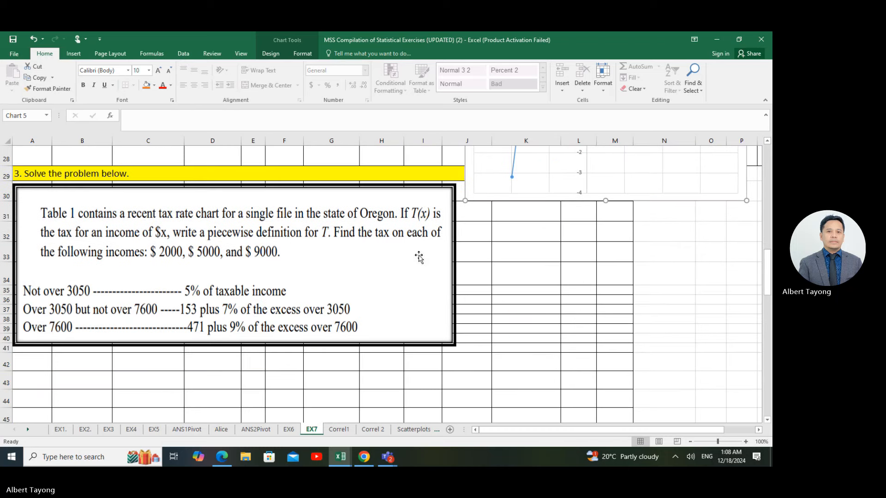
Step: Enter the label T(x) = in B43, below the Oregon tax problem text, to start the piecewise definition
scroll(295, 296, down, 2)
scroll(43, 314, up, 1)
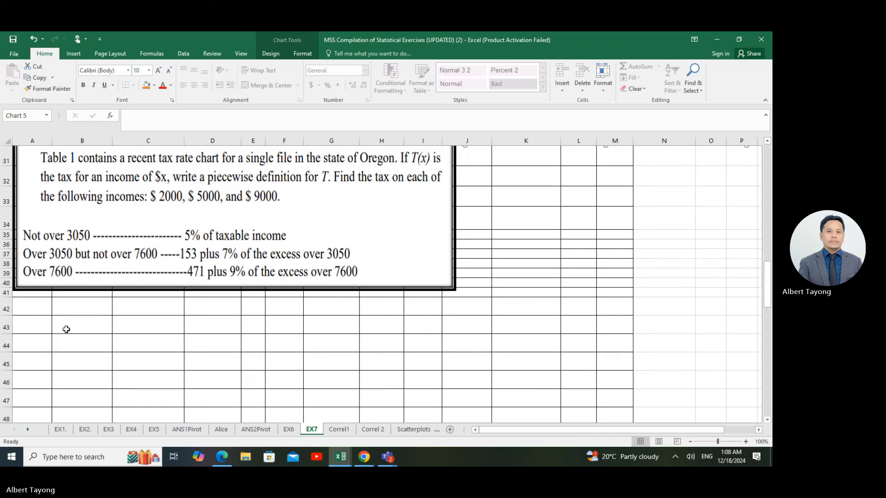
click(71, 351)
scroll(171, 319, up, 1)
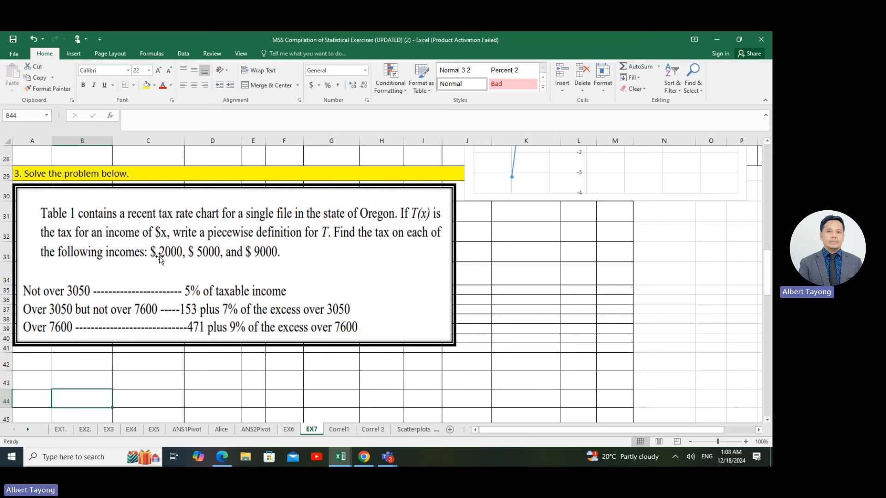
scroll(270, 267, down, 1)
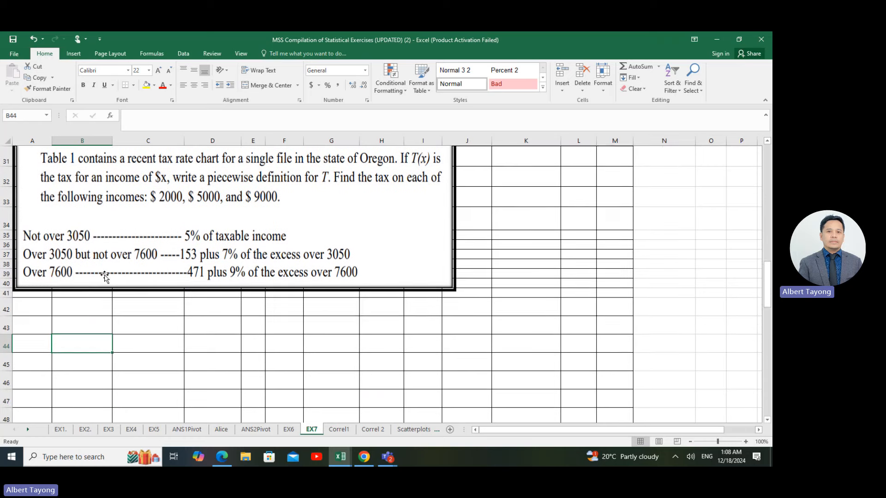
click(59, 327)
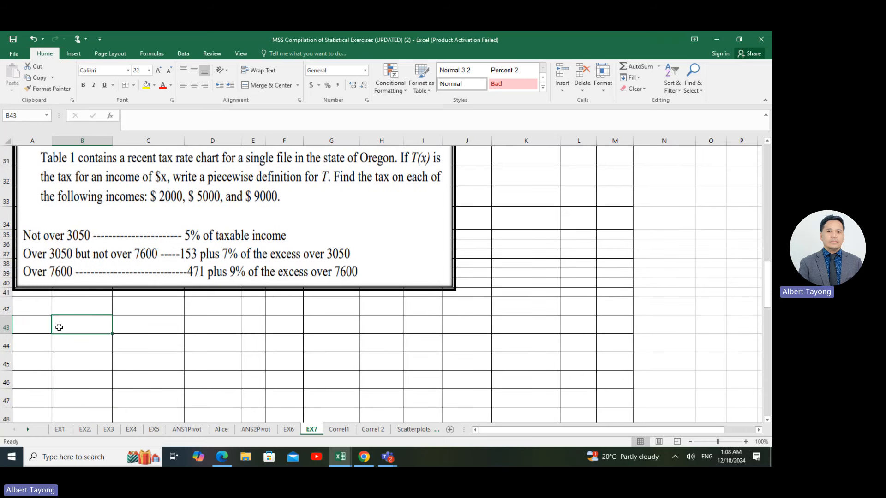
text(T)
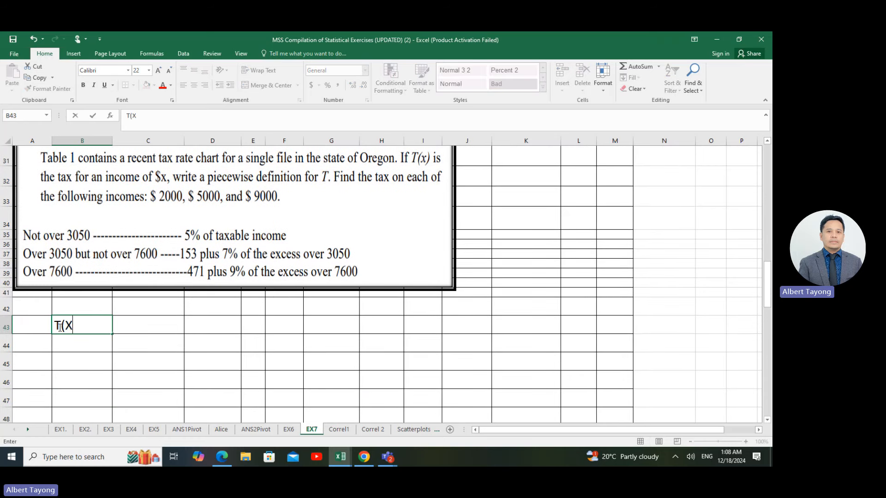
text((X)
key(BackSpace)
text(x))
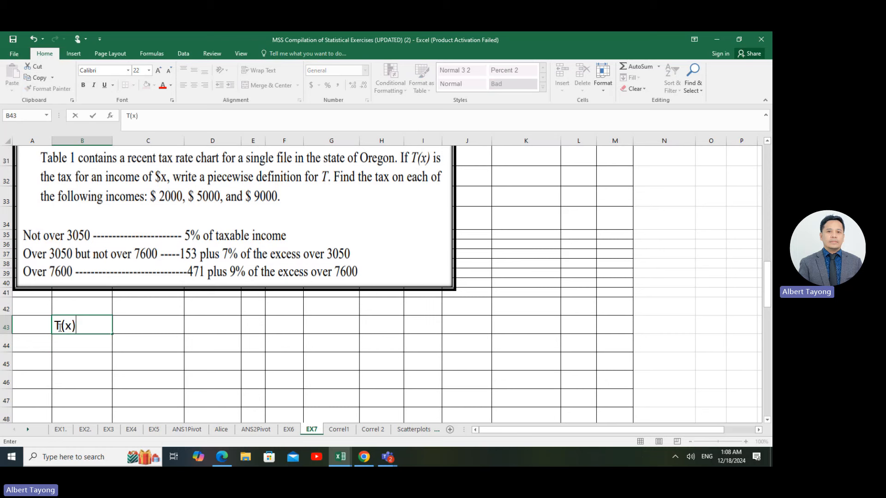
text(  =)
click(151, 359)
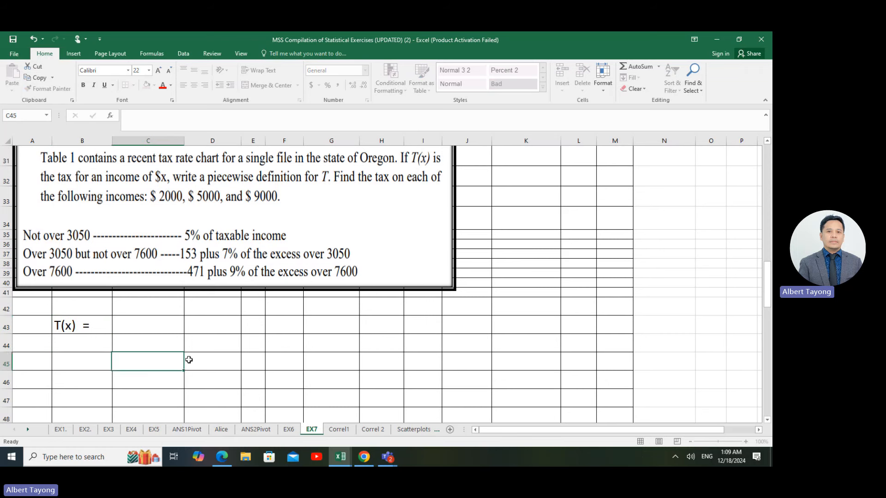
Step: Enter the first tax bracket's expression 5%(x) in C42
click(150, 311)
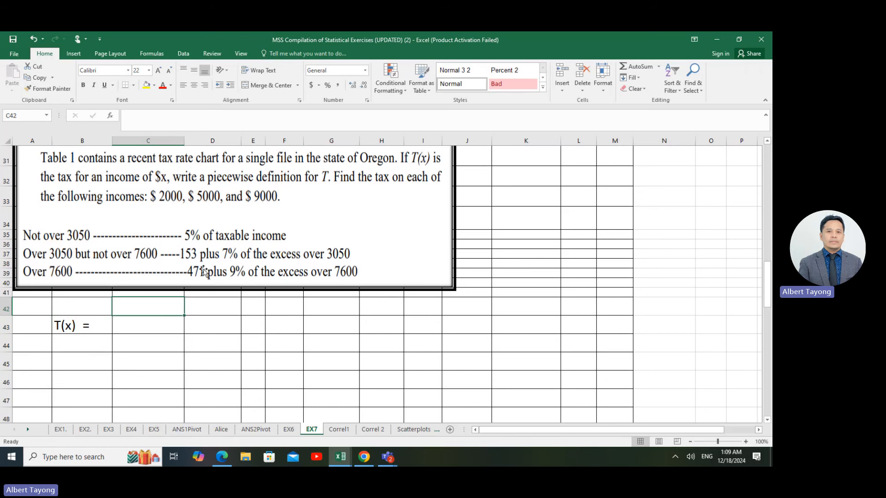
text(5)
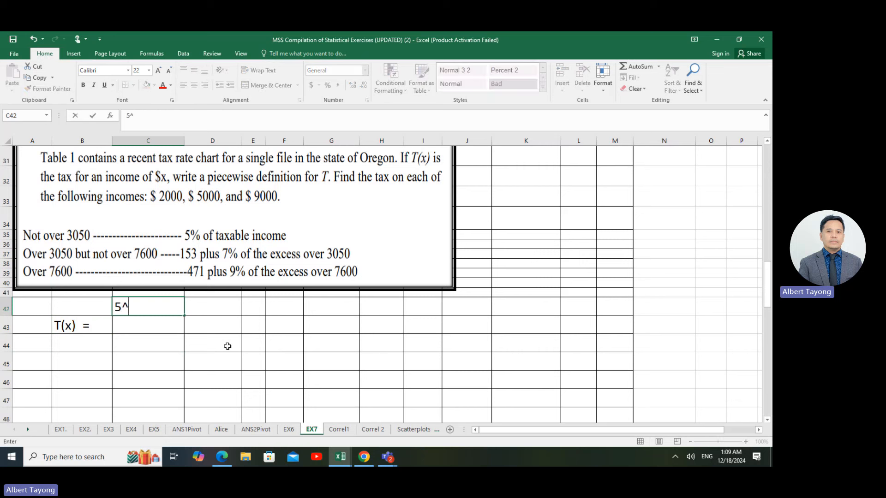
text(^)
key(BackSpace)
text(%(x)
click(155, 327)
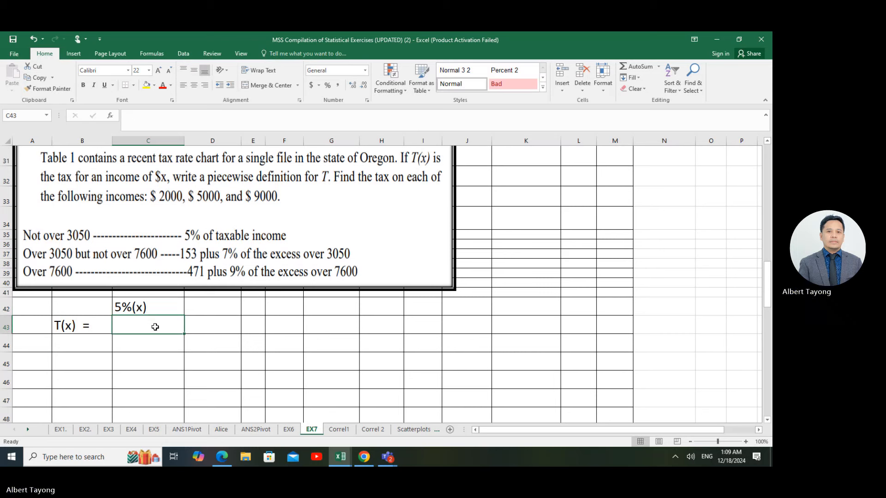
Step: Enter the first bracket's income condition 0<=x<=3050 in D42, beside its tax expression
click(224, 312)
click(257, 304)
click(226, 306)
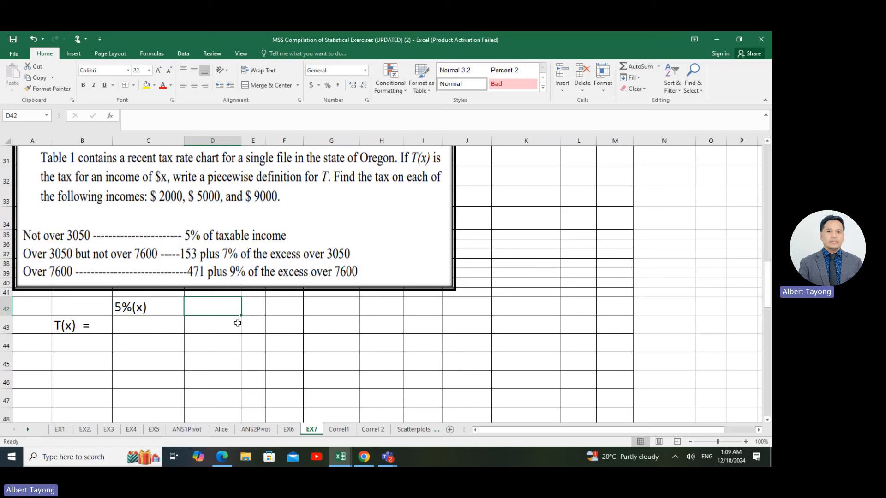
text(0)
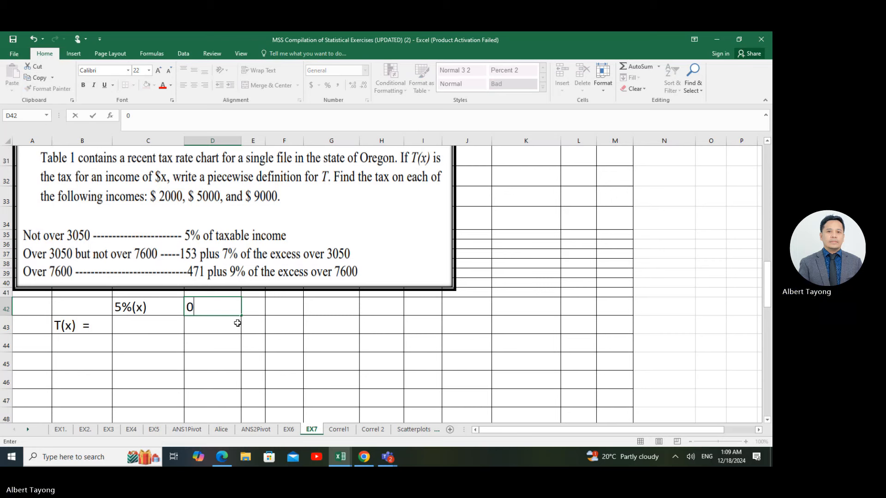
text(<=)
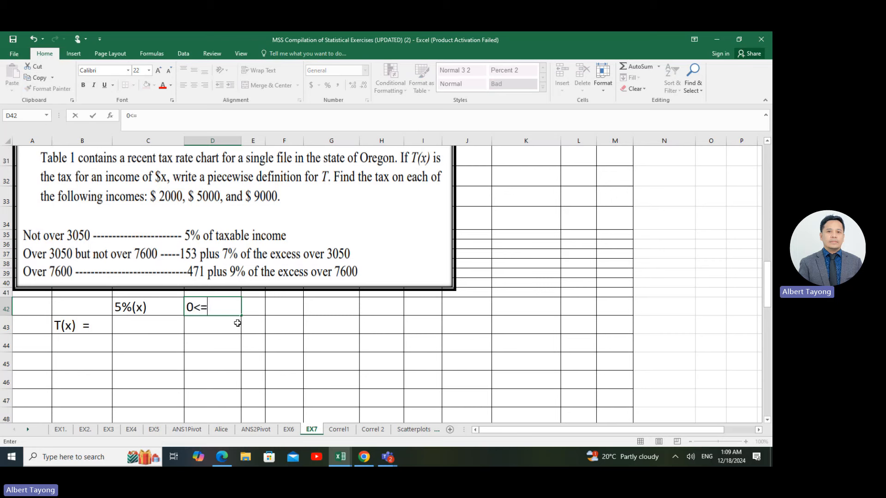
text(x)
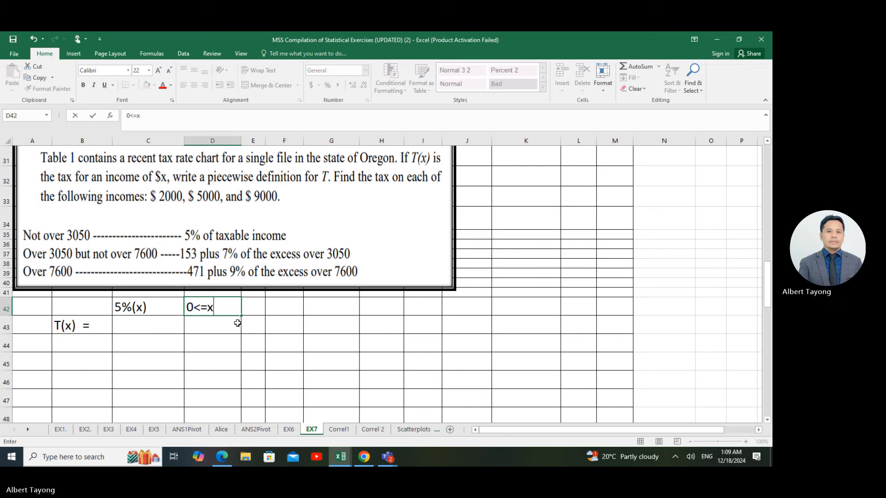
text(<=3)
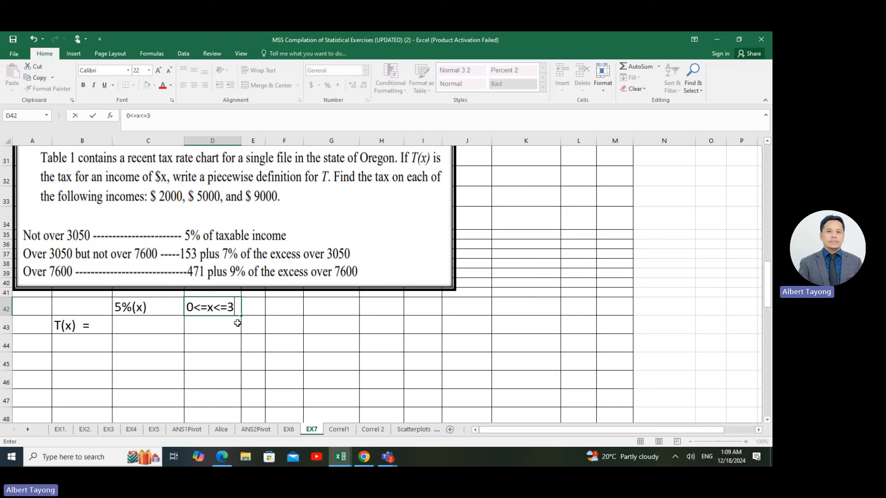
text(-50)
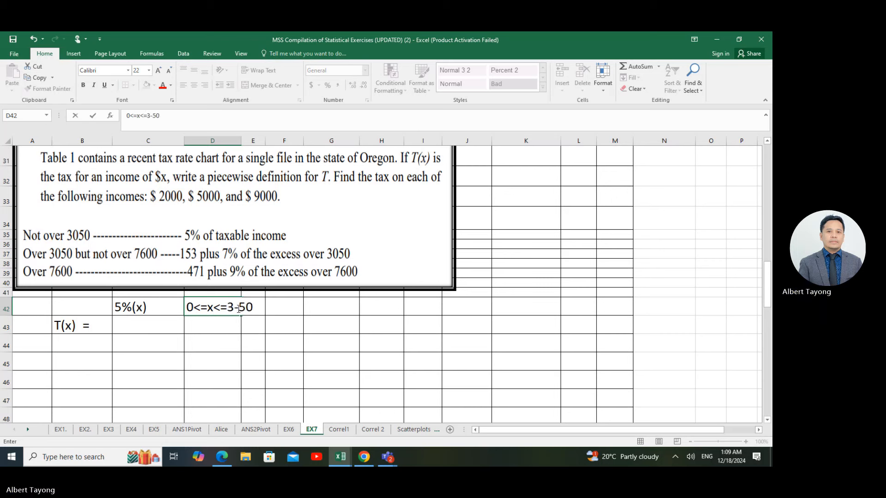
click(240, 308)
key(BackSpace)
text(0)
click(261, 331)
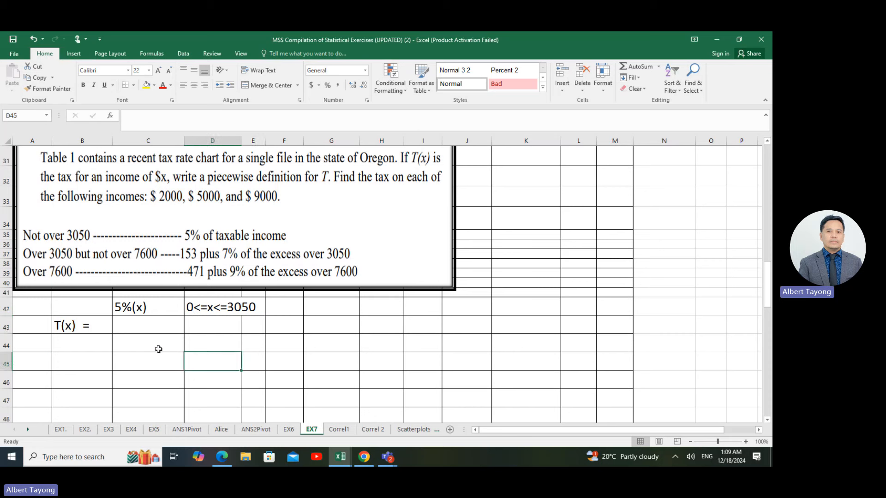
Step: Enter the second tax bracket's expression 153+7%(x-3050) in C43
click(150, 332)
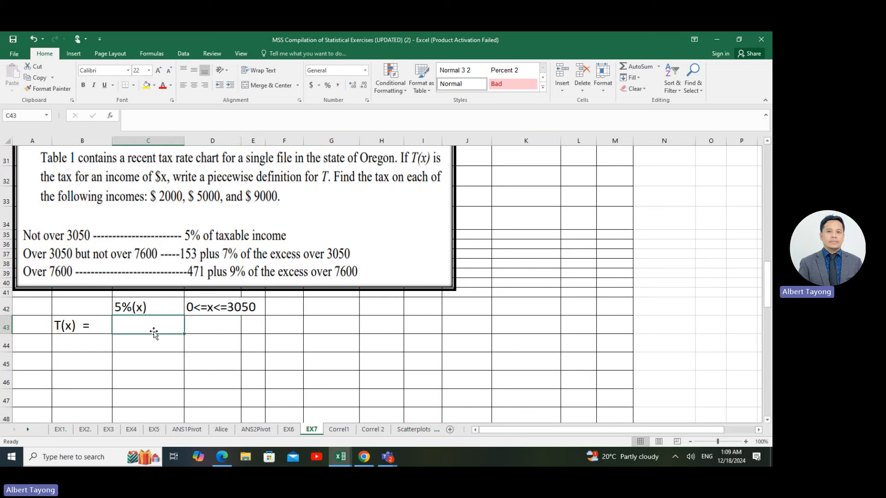
text(153+)
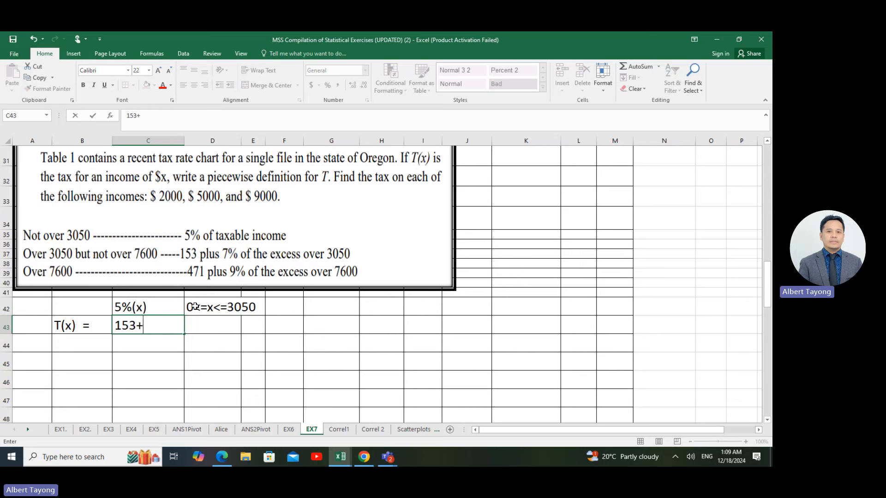
text(7%(x-3050)
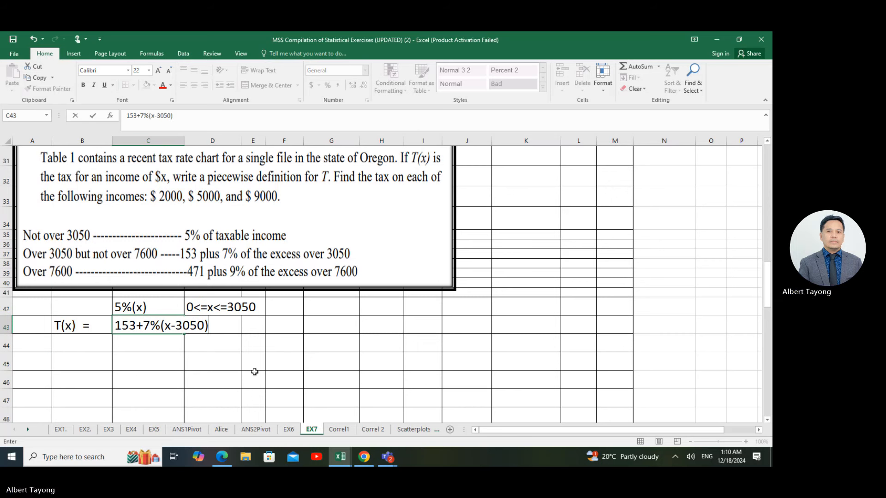
click(254, 376)
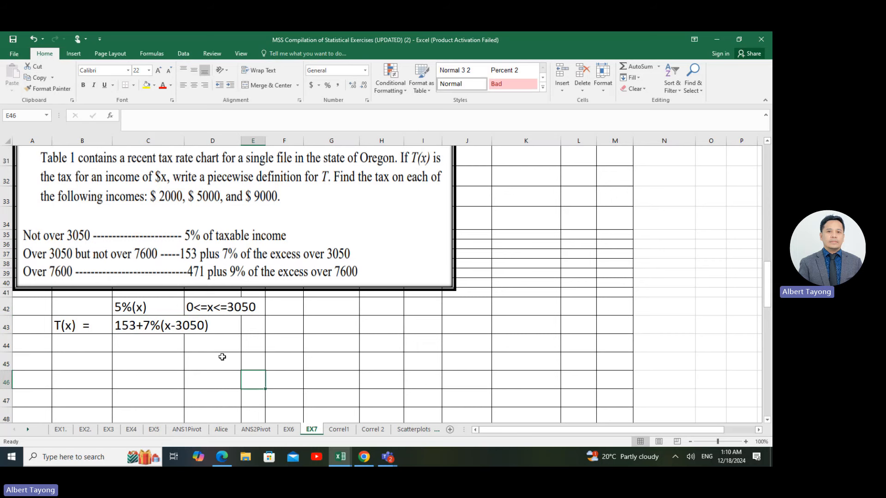
click(206, 338)
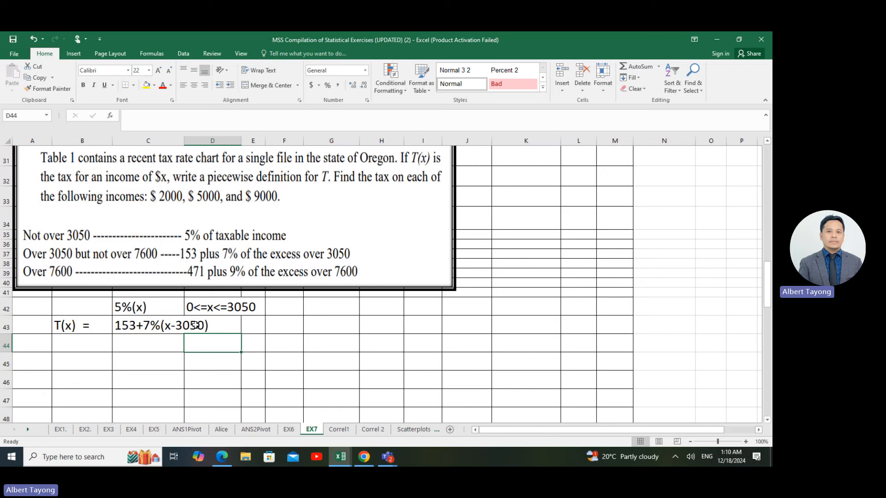
Step: Calculate the excess of a 5000 income over 3050 with =5000-3050 in K43 and clear the cell
click(327, 356)
click(524, 326)
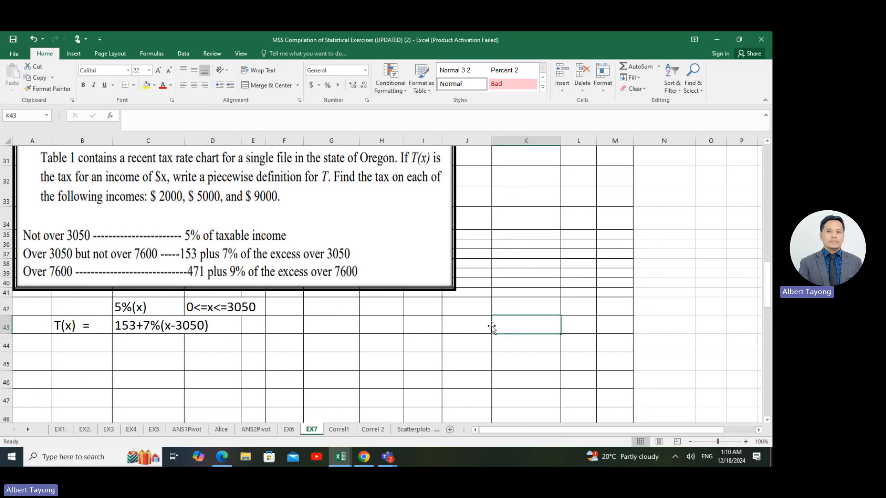
text(=5000)
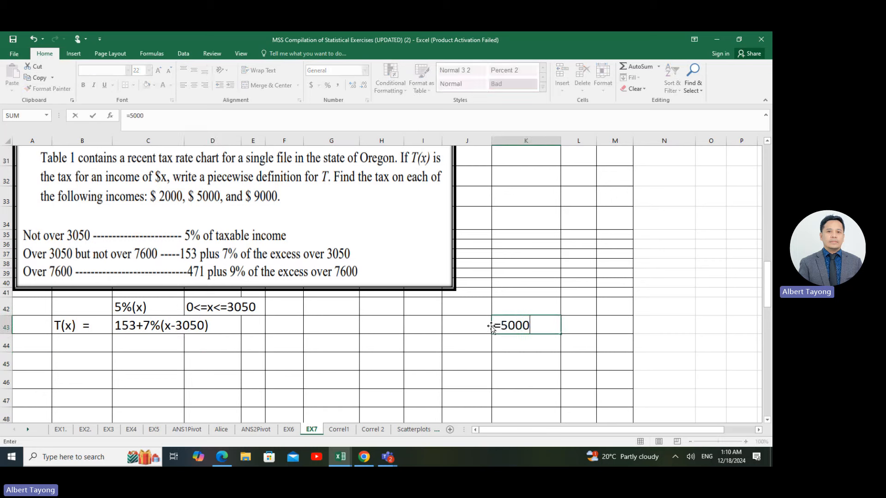
text(-3-)
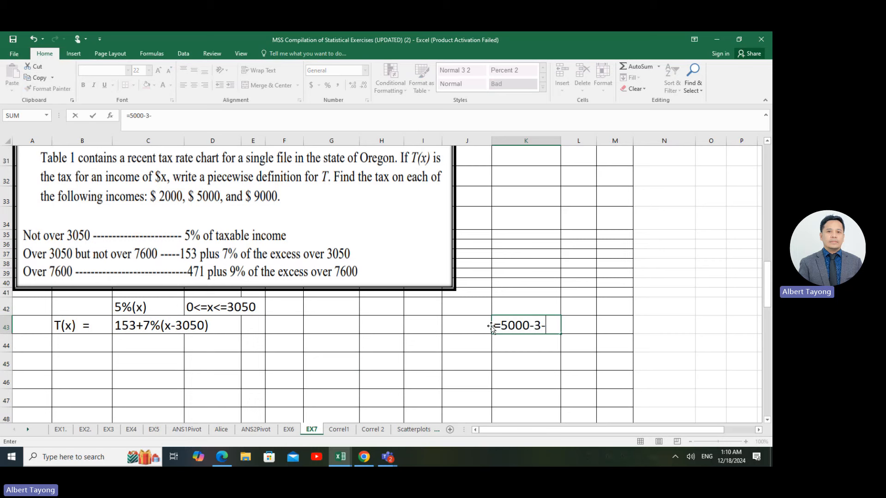
key(BackSpace)
text(050)
key(Return)
click(543, 327)
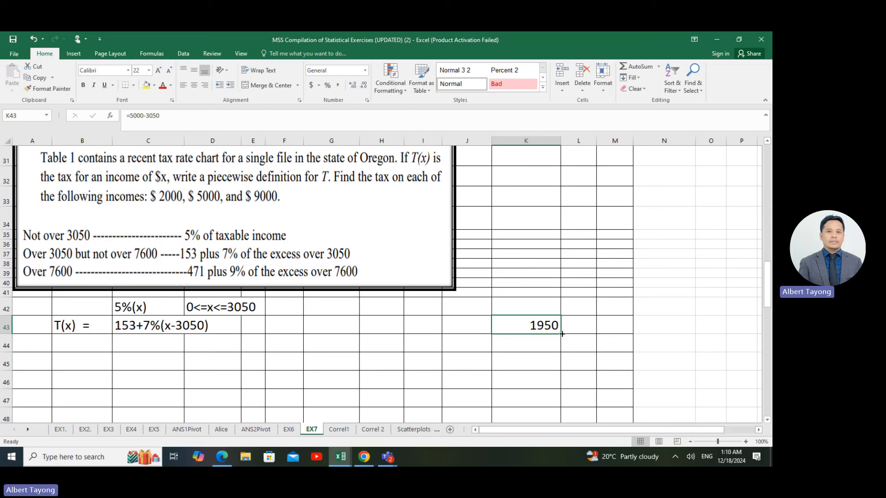
key(Delete)
Step: Move the first bracket's condition from D42 to G42 to leave room beside the tax expressions
click(291, 343)
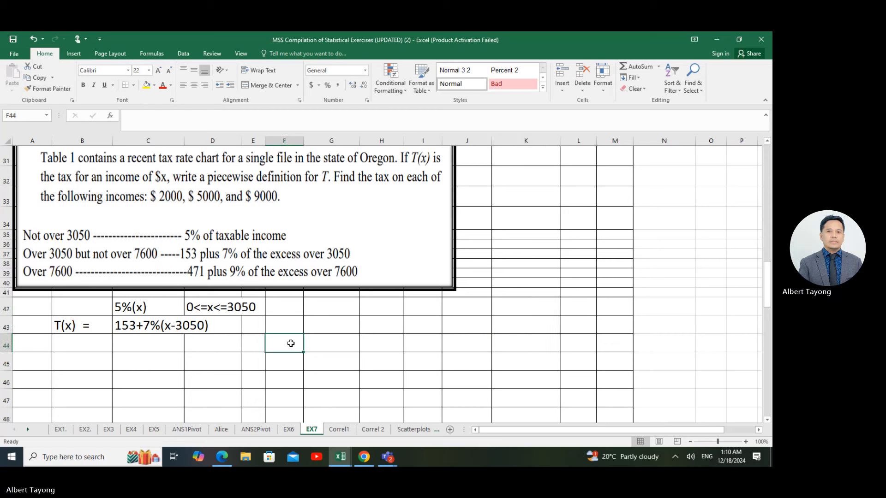
click(240, 308)
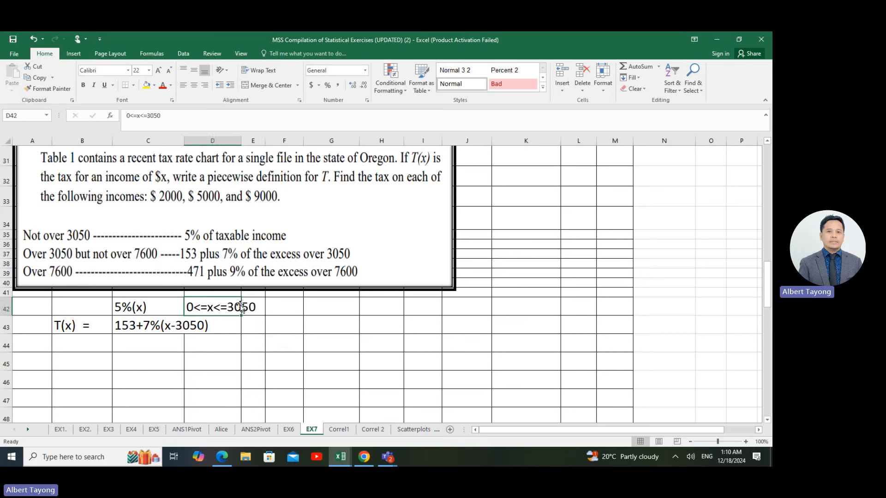
drag(245, 306, 342, 308)
Step: Enter the second bracket's income condition 3050<x<=7600 in G43
click(330, 324)
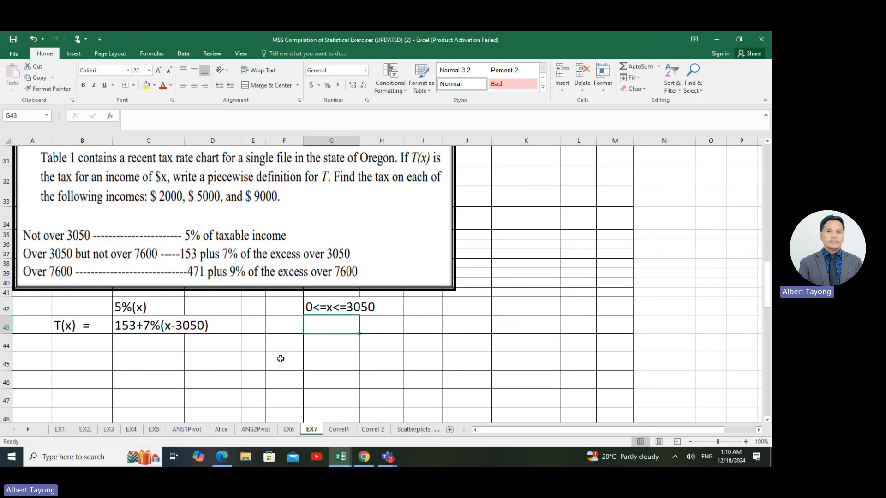
text(3050<x)
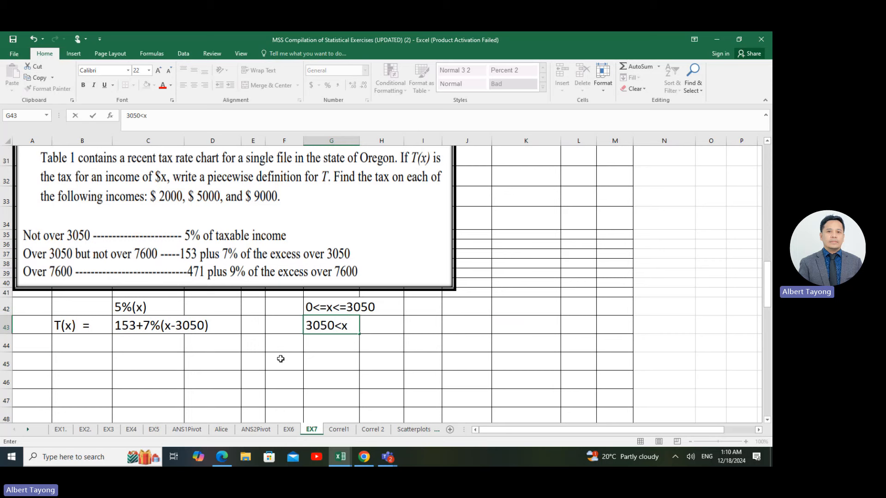
text(<=7600)
click(331, 393)
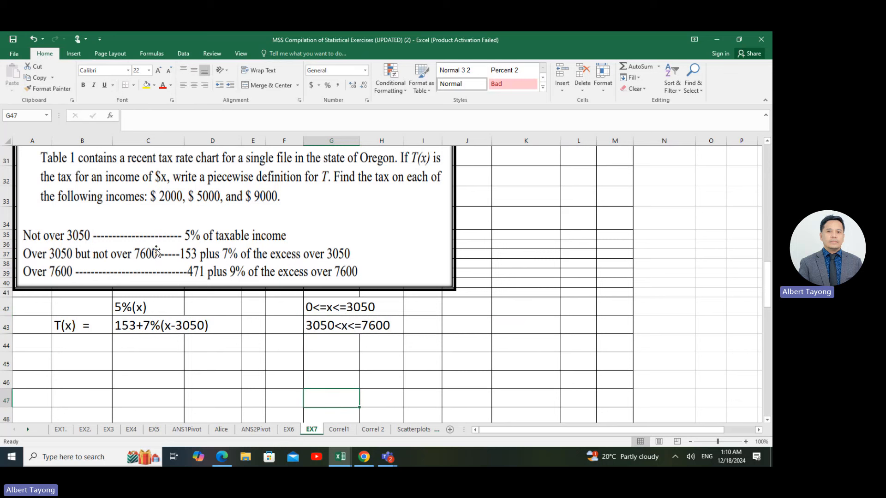
click(377, 363)
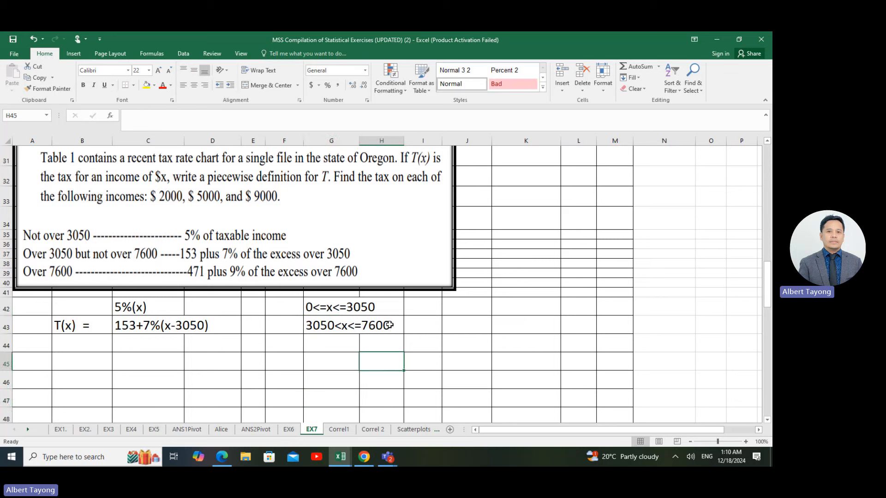
click(344, 358)
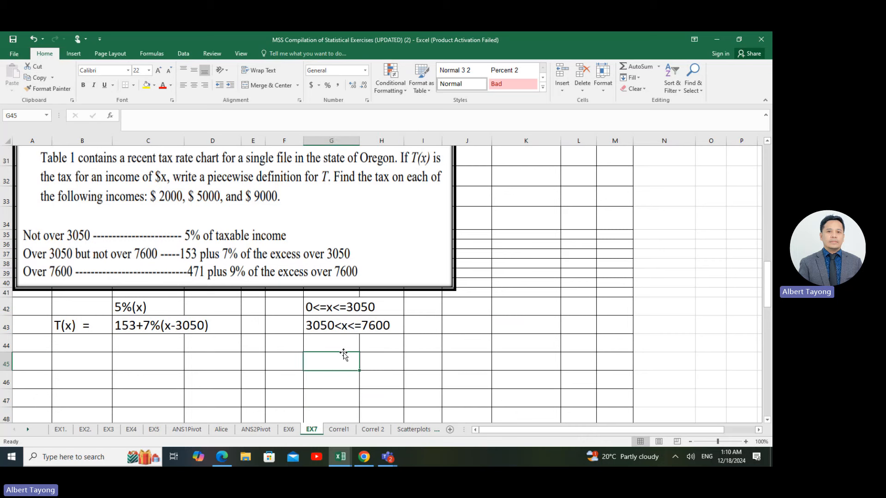
Step: Color the first less-than sign in the second bracket's condition in G43 red
double_click(341, 328)
drag(335, 325, 342, 325)
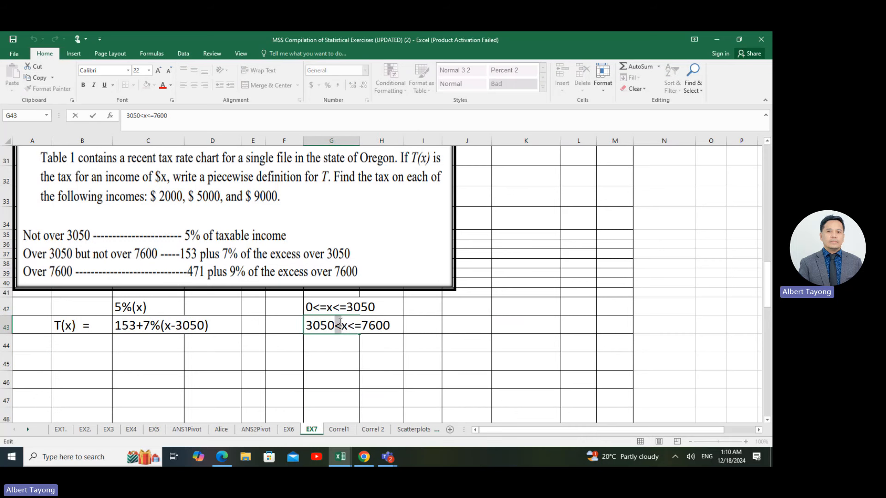
click(163, 85)
click(481, 318)
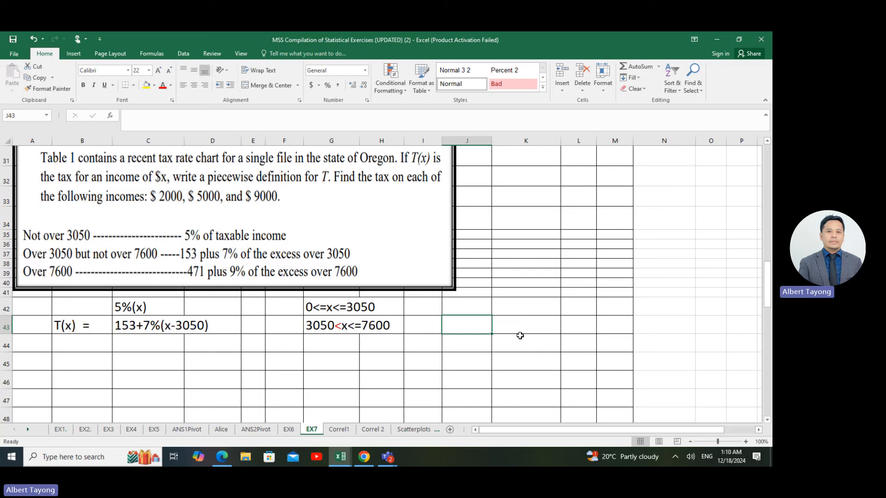
Step: Enter 3050.000000001 in K43 as an example of an income just over 3050
click(536, 326)
text(3050)
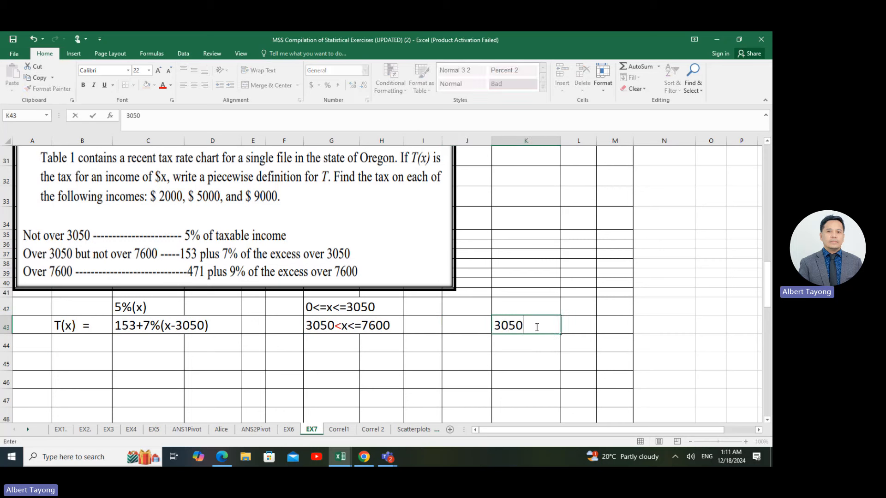
text(.000000001)
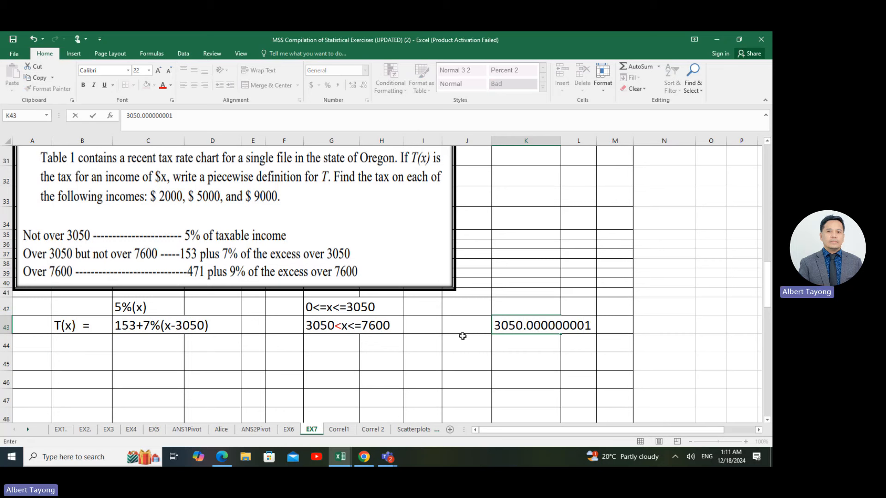
click(519, 377)
Step: Widen column K and increase the decimals shown in K43 to 12 places
click(555, 320)
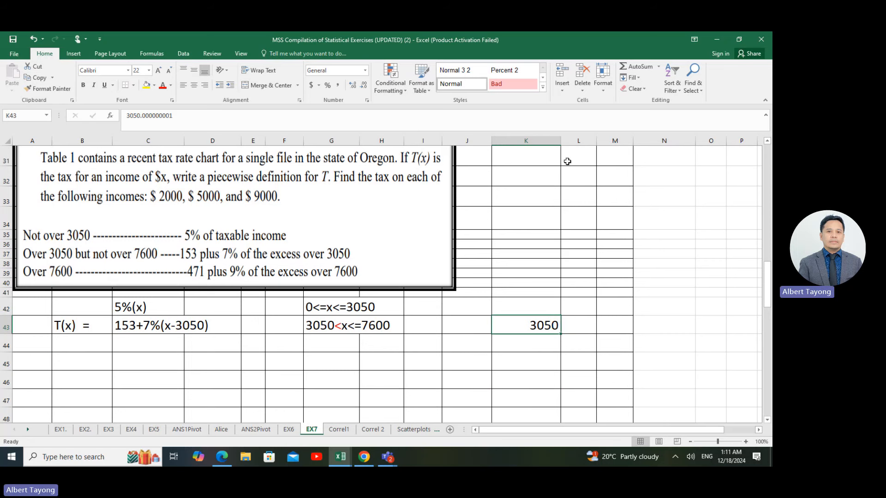
double_click(562, 140)
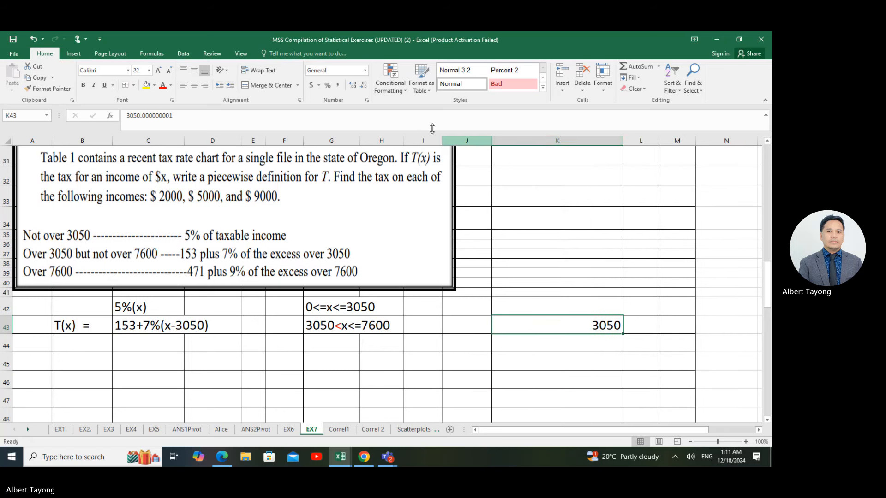
click(354, 86)
click(354, 86)
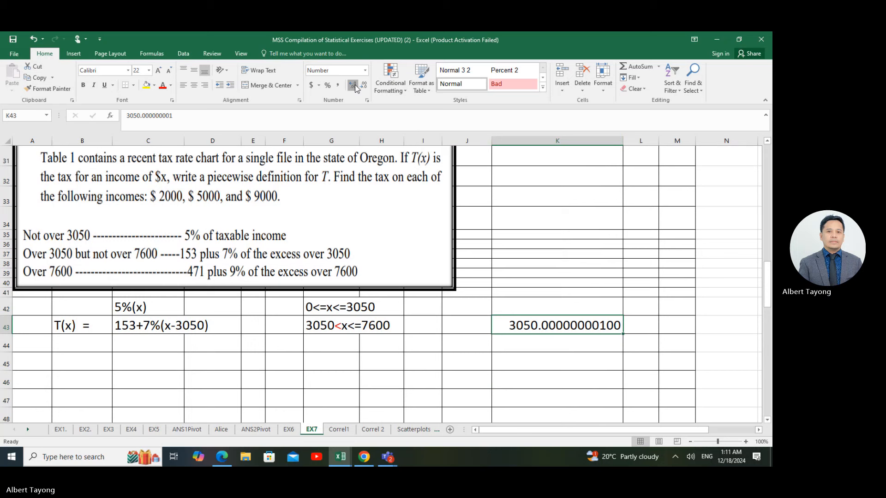
click(544, 361)
click(379, 384)
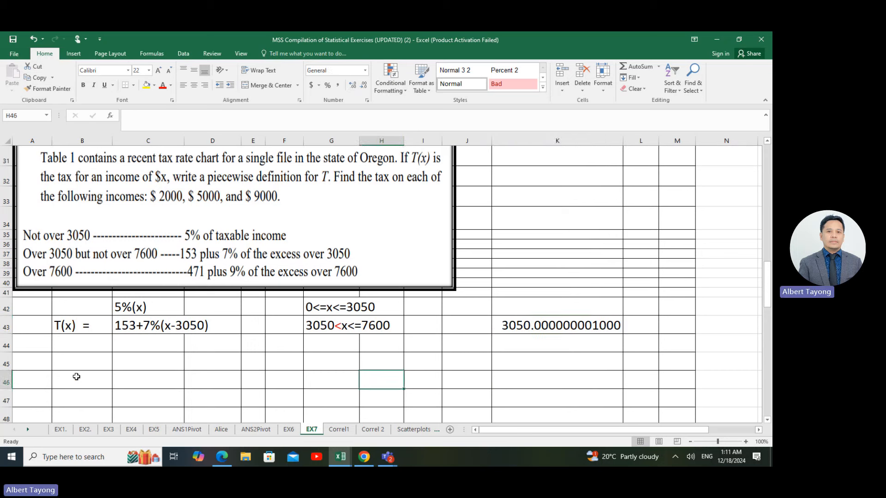
Step: Enter the third tax bracket's expression 471+9%(x-7600) in C44
click(150, 343)
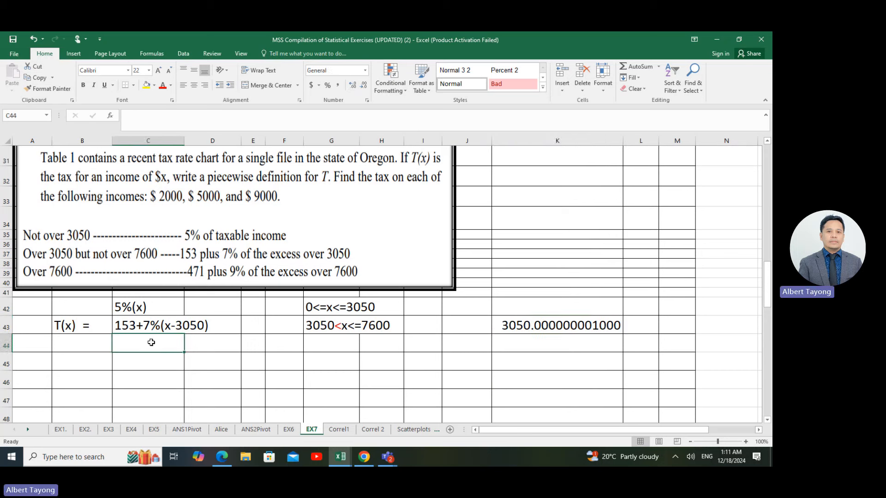
text(471)
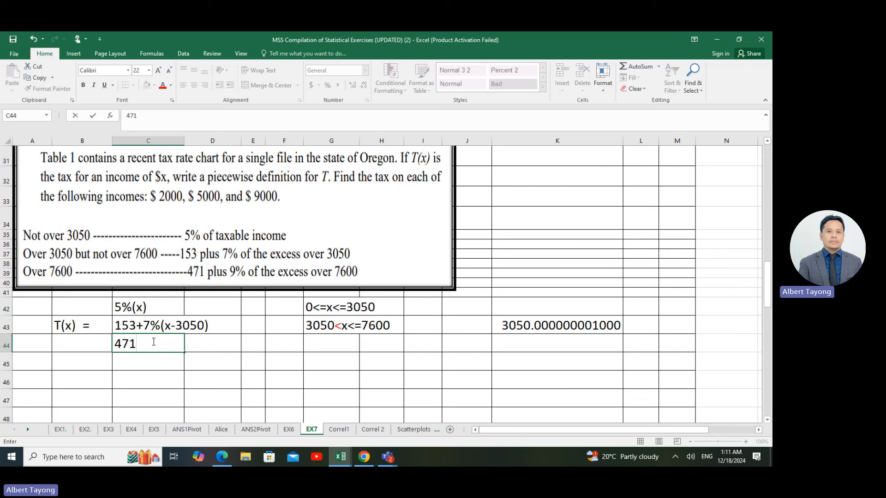
text(+)
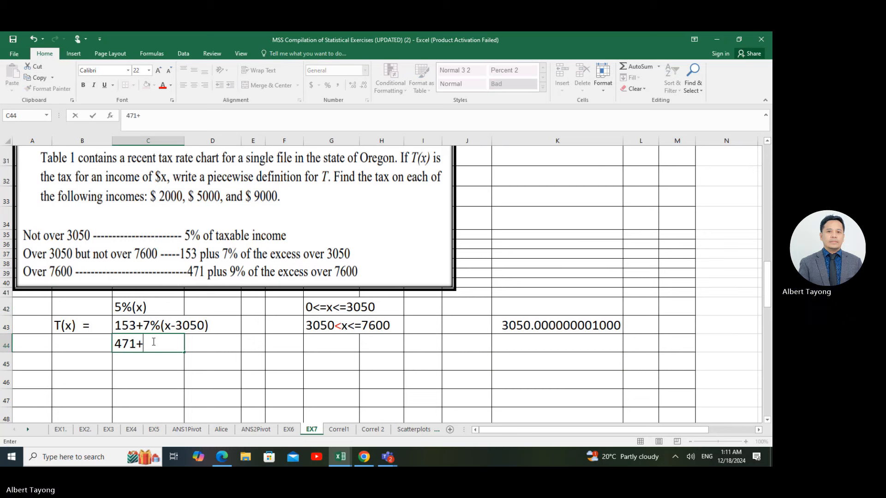
text(9%)
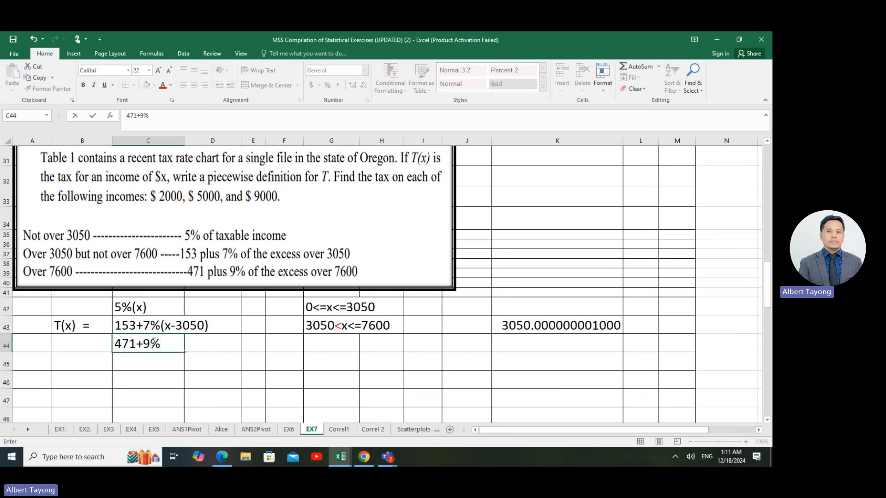
text((x_760)
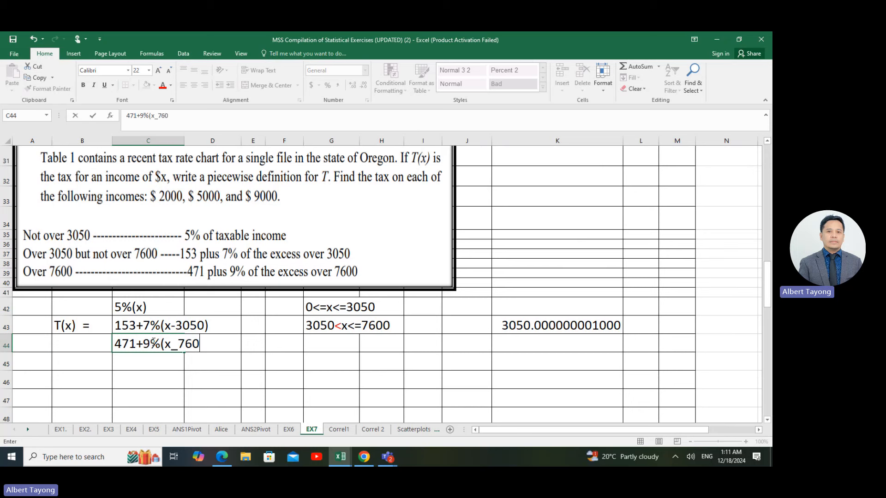
key(BackSpace)
key(BackSpace)
key(BackSpace)
key(BackSpace)
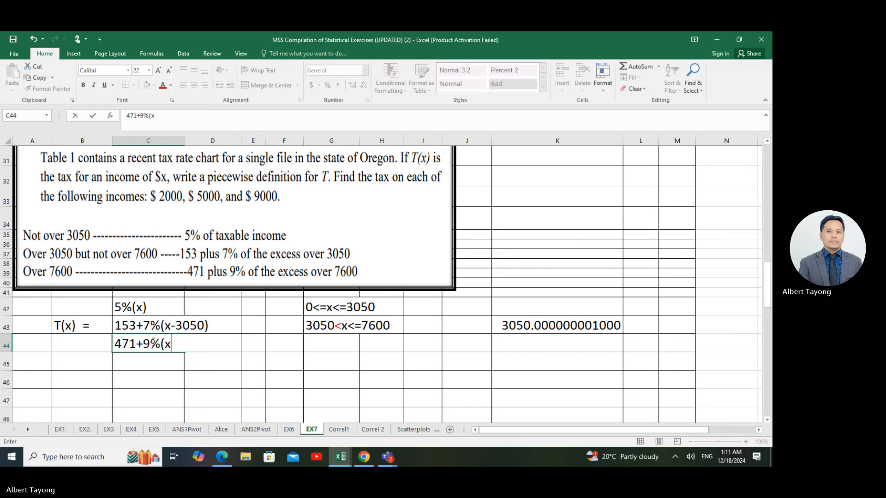
text(7600)
click(331, 393)
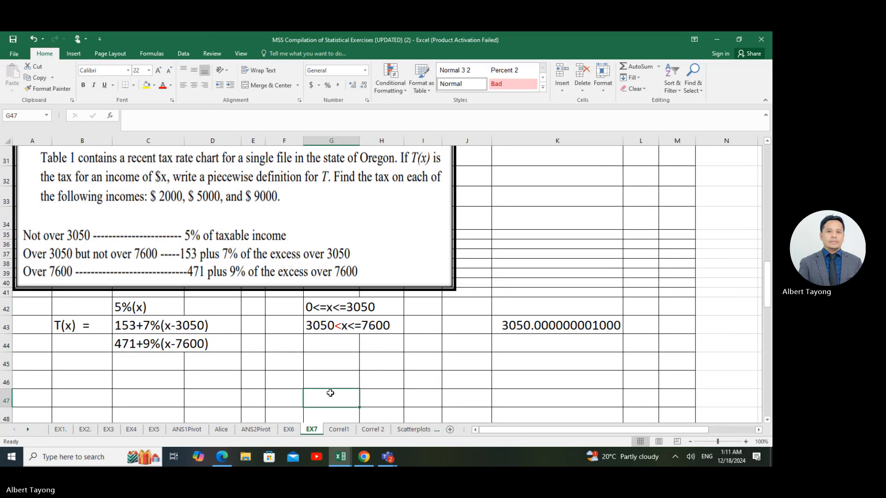
Step: Enter the third bracket's income condition x>7600 in G44
click(340, 343)
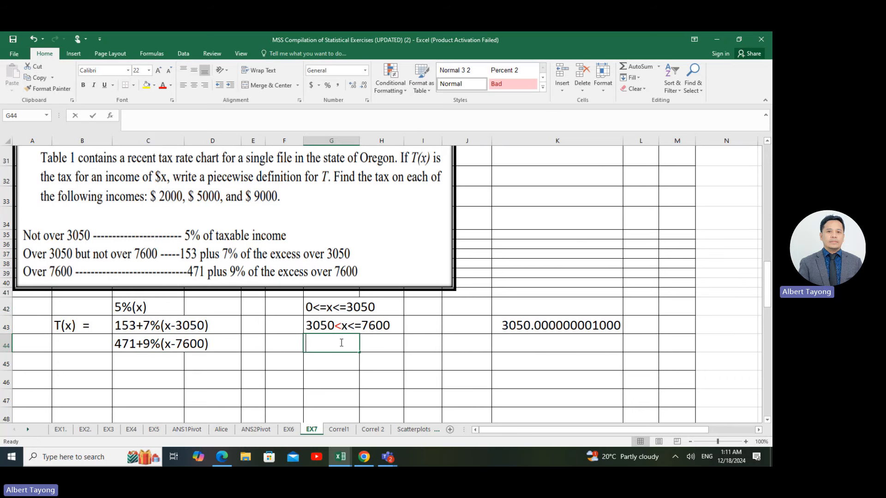
text(x>7600)
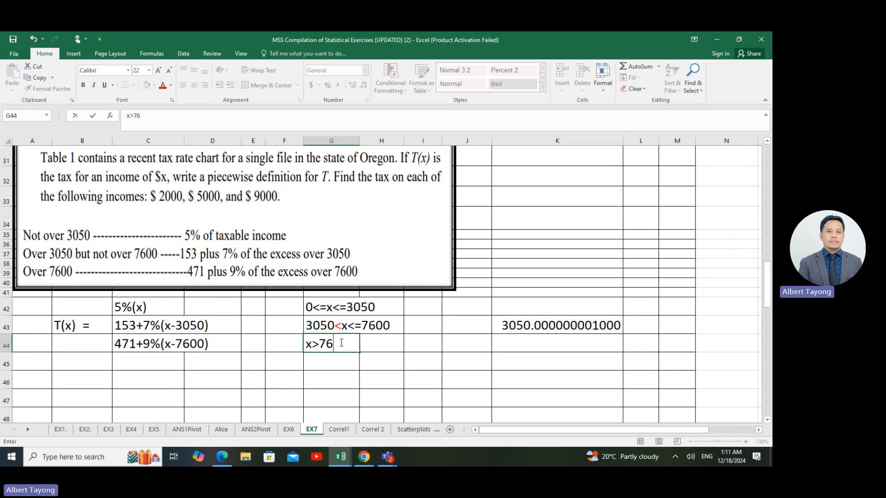
click(333, 393)
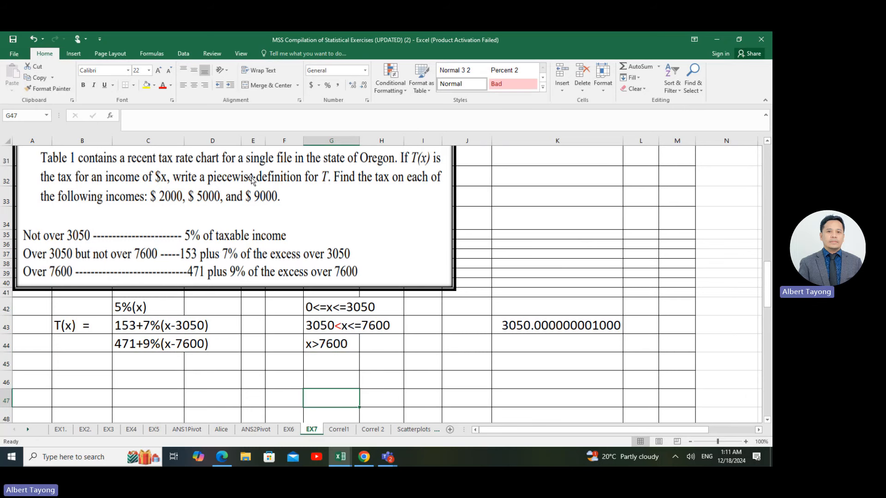
Step: Draw a left brace shape about 1.04" high and 0.26" wide between T(x) = and the three tax expressions
click(73, 53)
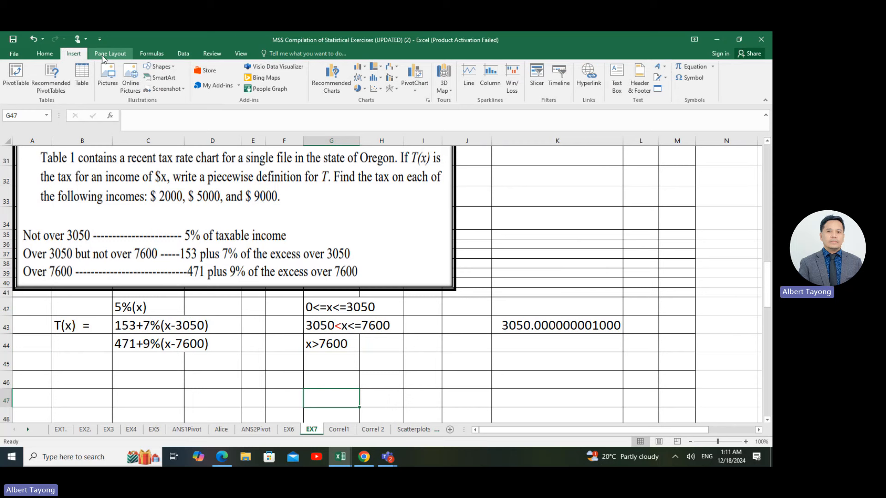
click(163, 67)
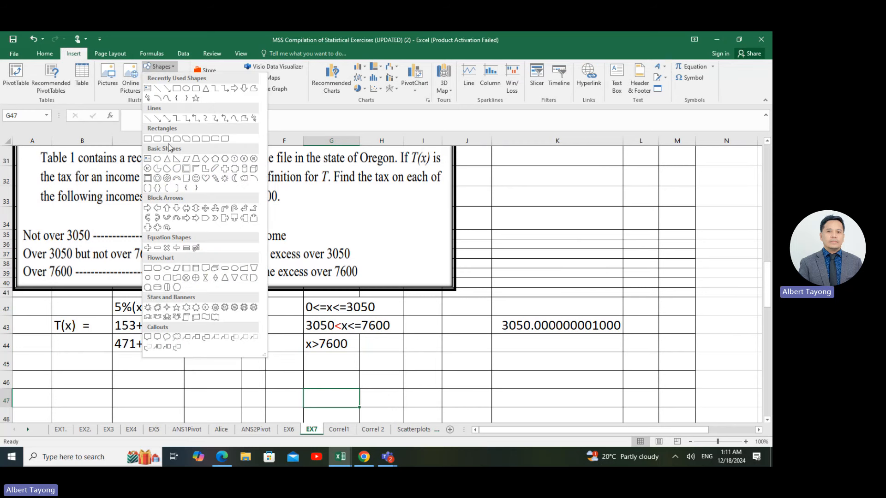
click(177, 99)
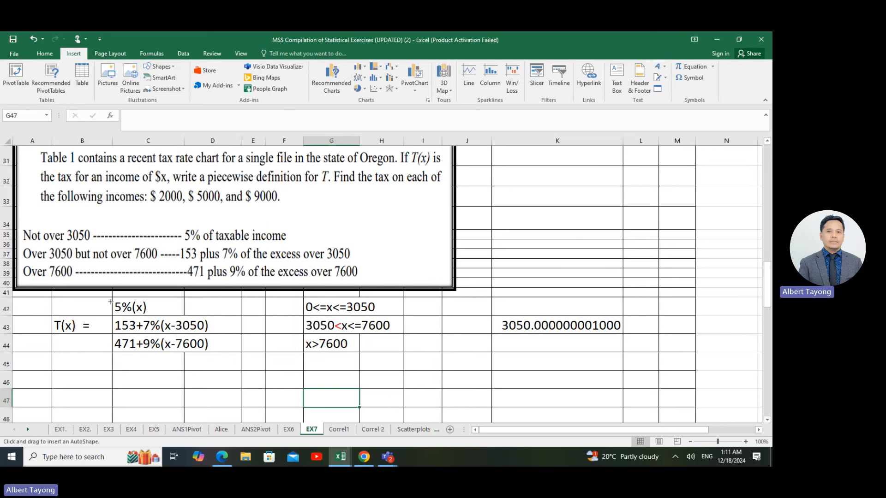
drag(111, 303, 112, 347)
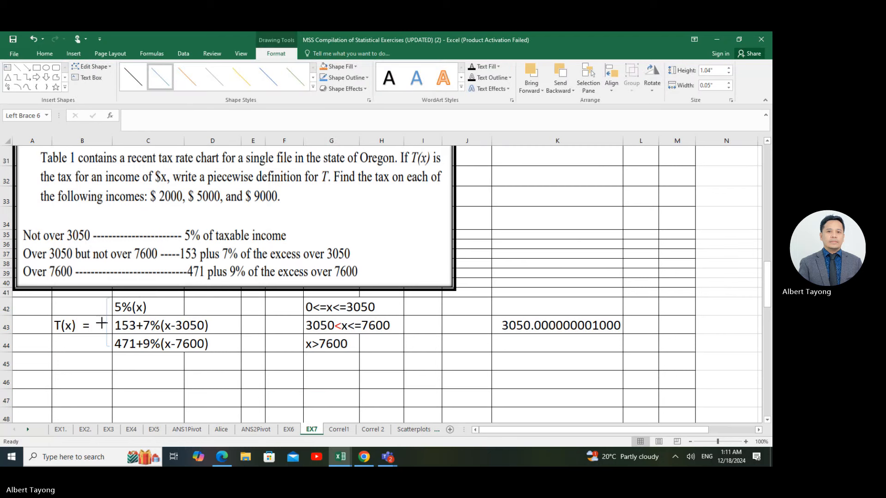
click(148, 381)
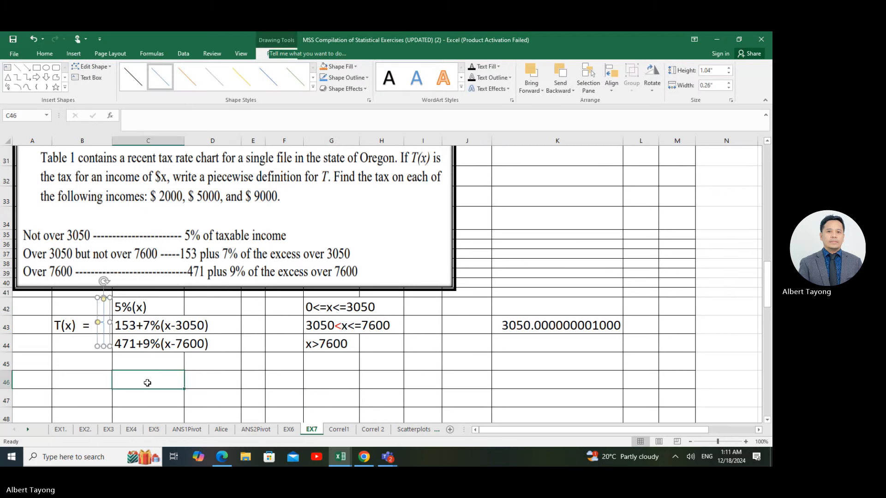
click(106, 325)
click(239, 400)
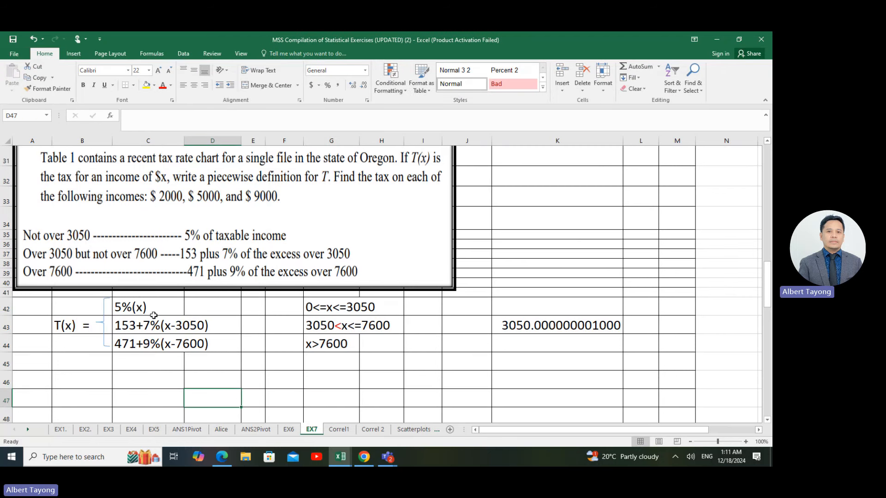
drag(154, 316, 196, 342)
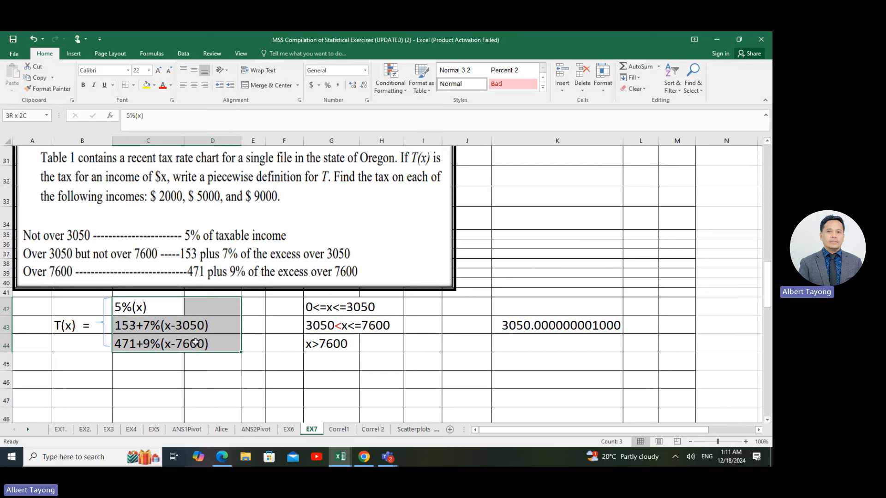
click(245, 370)
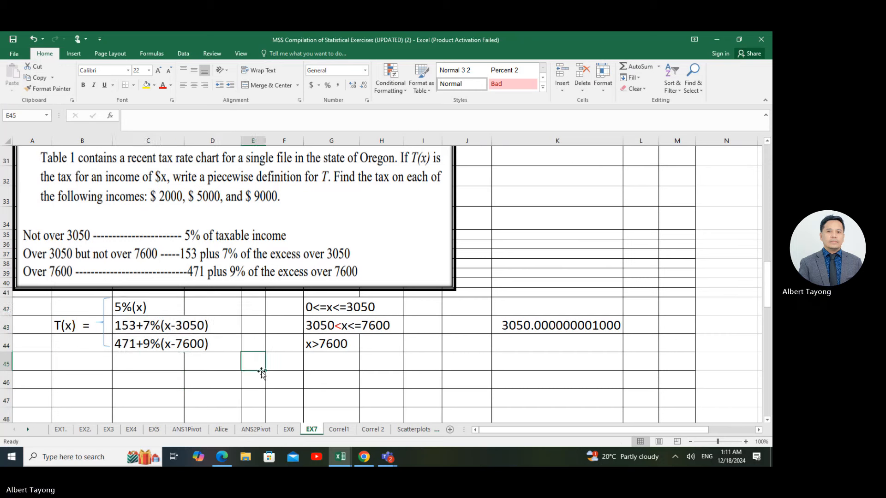
drag(166, 310, 207, 350)
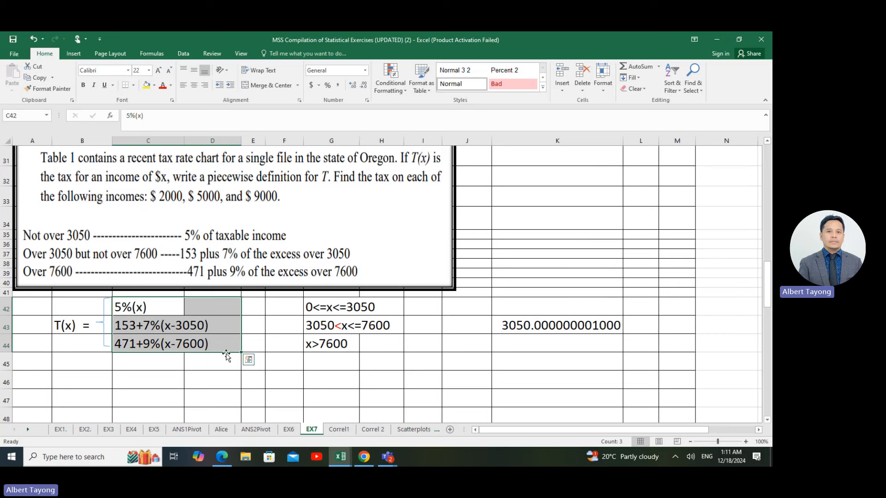
click(279, 381)
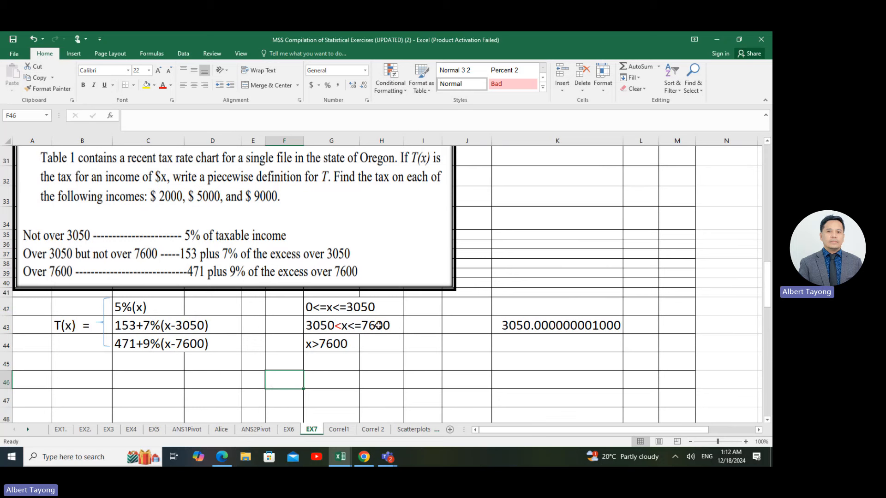
Step: Fill the first bracket's condition cells G42:H42 with yellow
drag(326, 308, 376, 310)
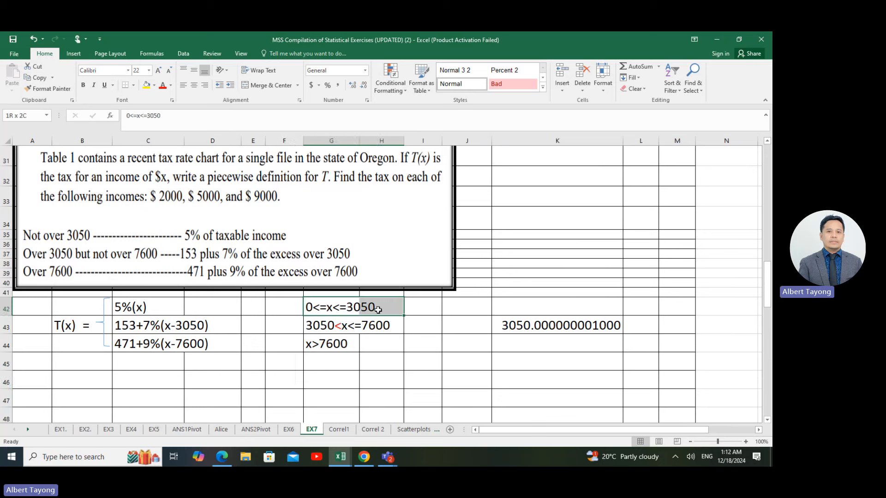
click(150, 85)
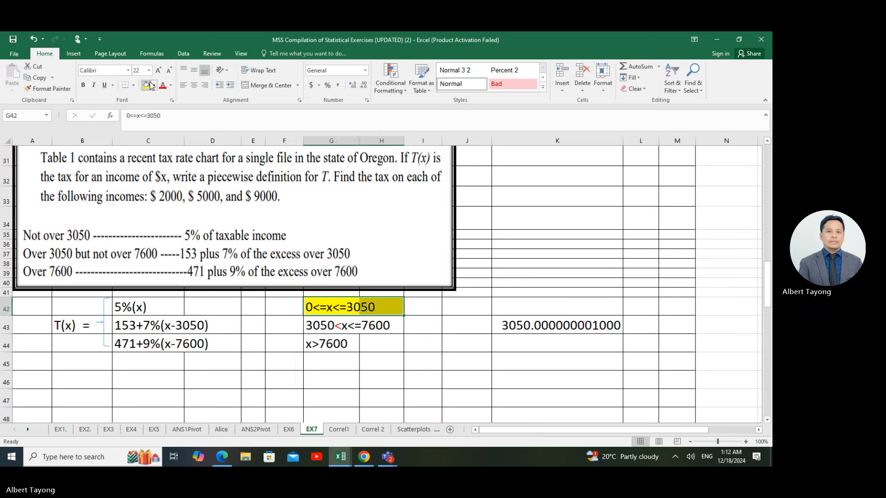
click(329, 362)
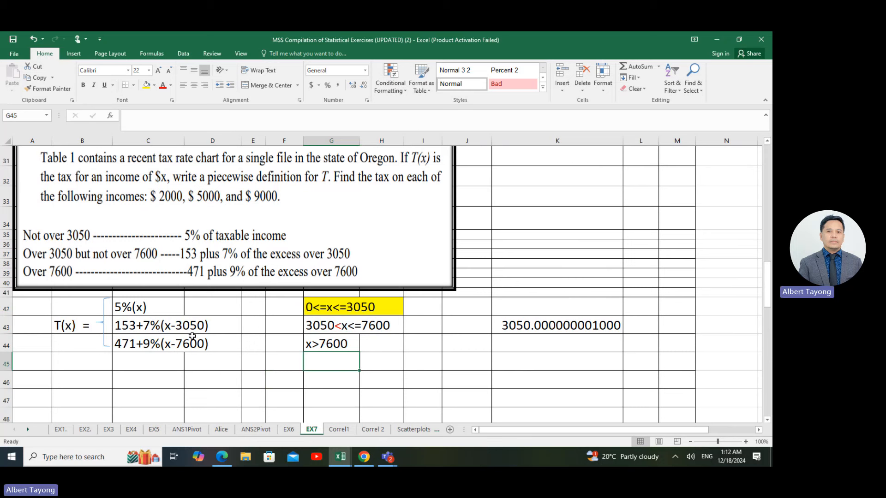
Step: Enter the label "tax 1: 2000" in C45 for the first income
click(155, 373)
click(156, 360)
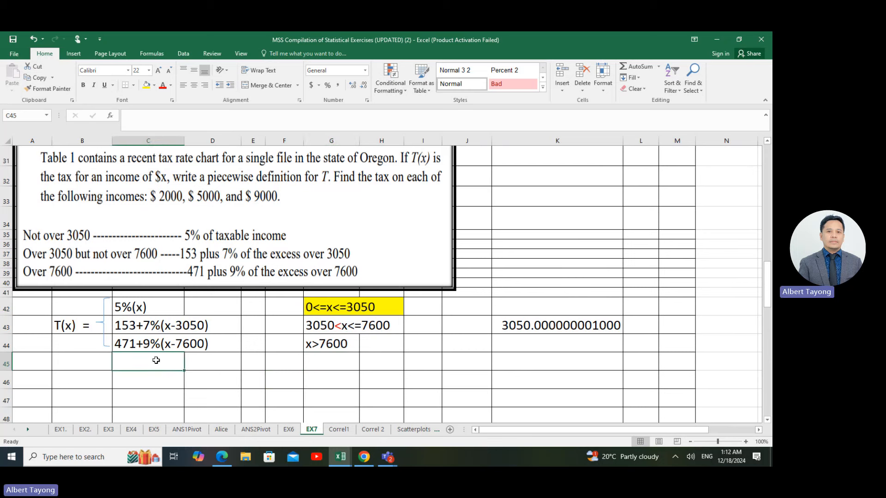
text(tax)
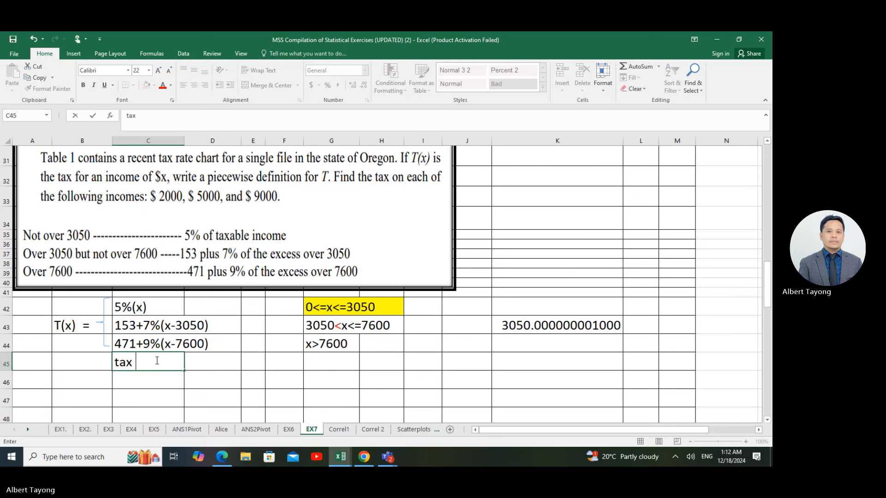
text( 1)
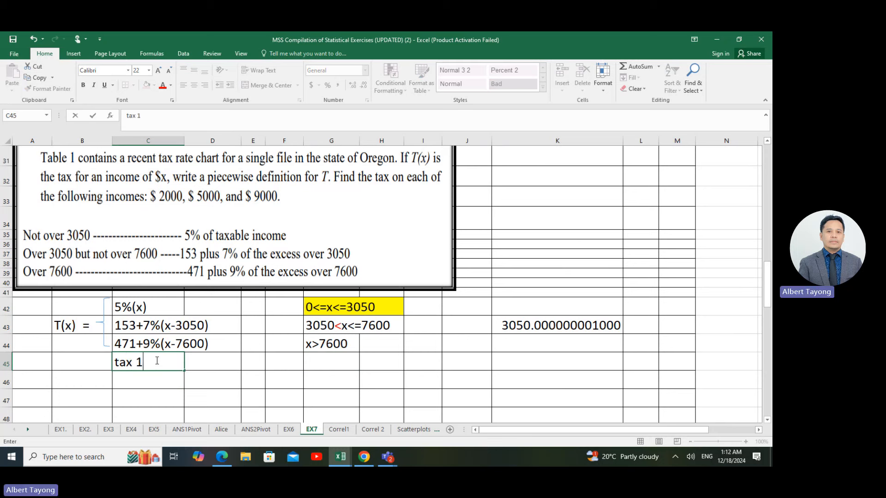
text(;:2000)
key(Tab)
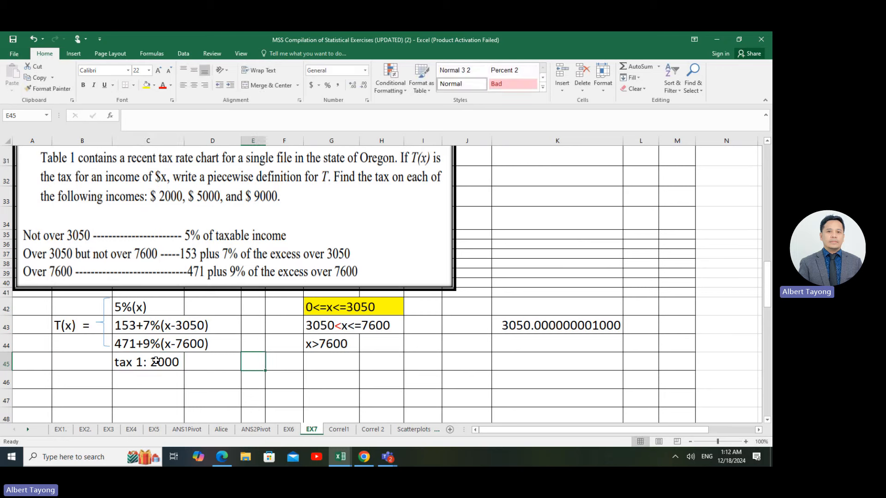
Step: Calculate the tax on the 2000 income in D45 with the formula =5%*2000
text(=)
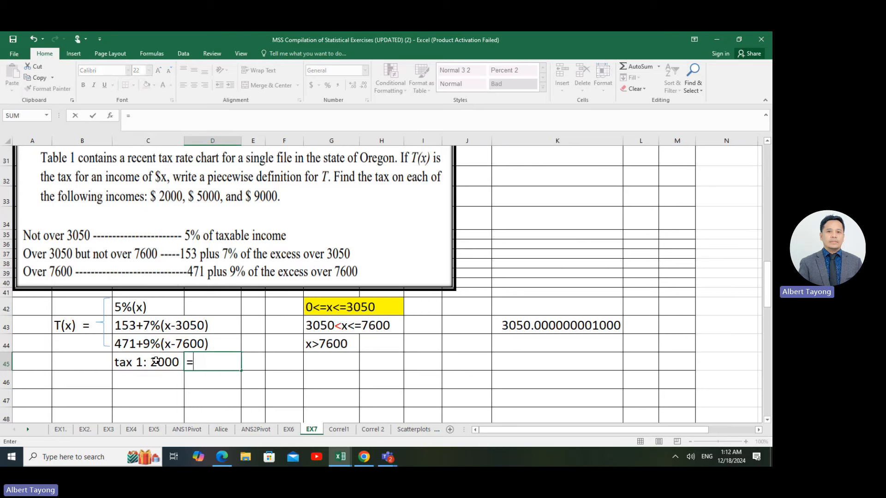
text(5%)
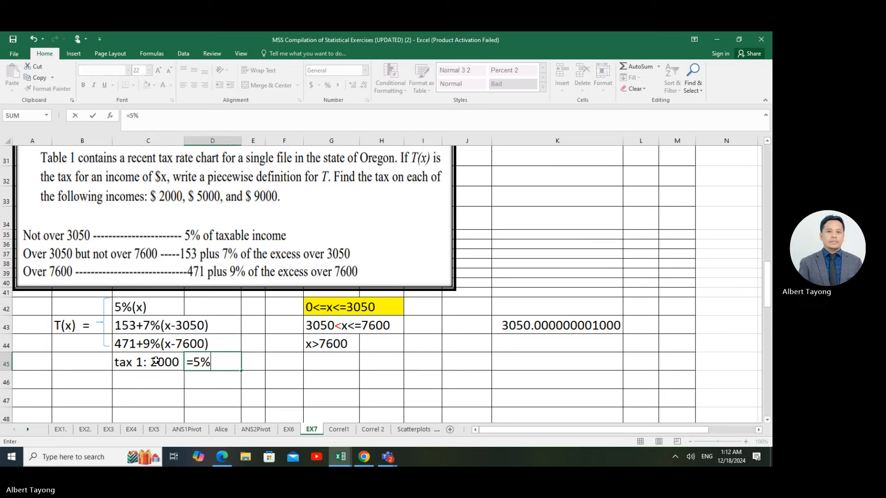
text(8)
key(BackSpace)
text(*)
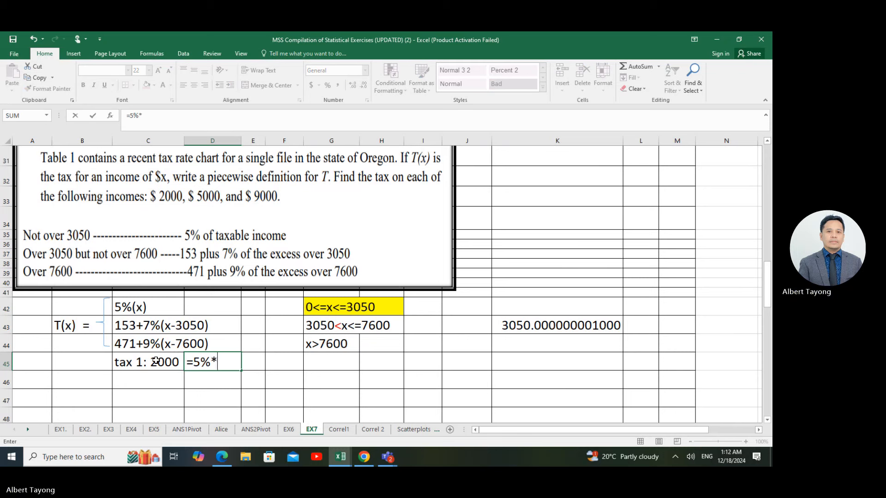
text(2000)
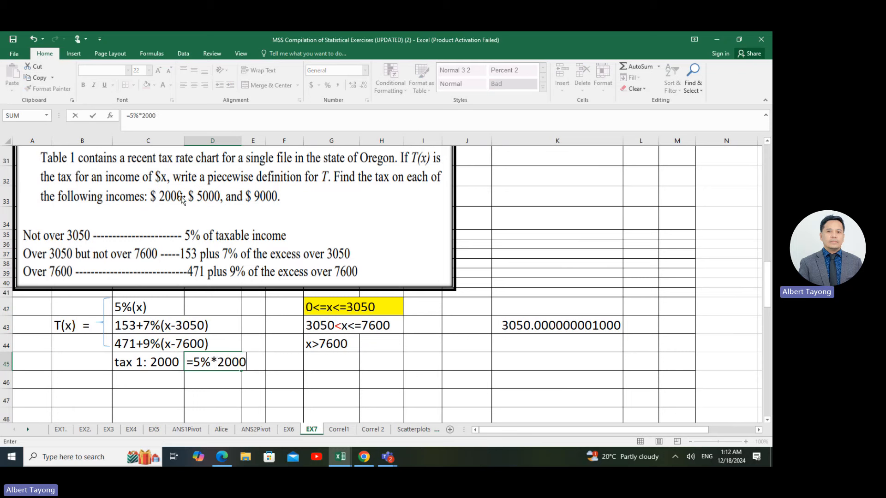
key(ctrl+Return)
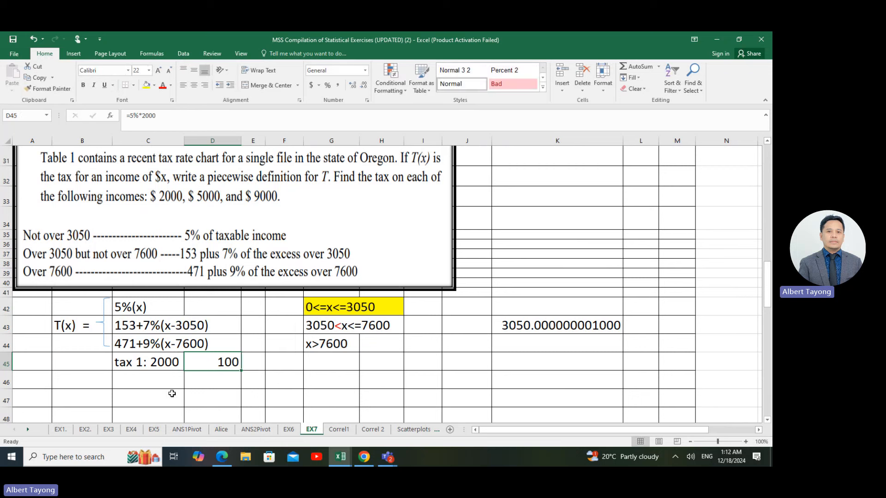
Step: Fill the first tax result in D45 and the second bracket's condition cells G43:H43 with yellow
click(148, 85)
drag(328, 326, 370, 326)
click(148, 85)
Step: Enter the label "tax 2: 5000" in C46 for the second income
click(152, 383)
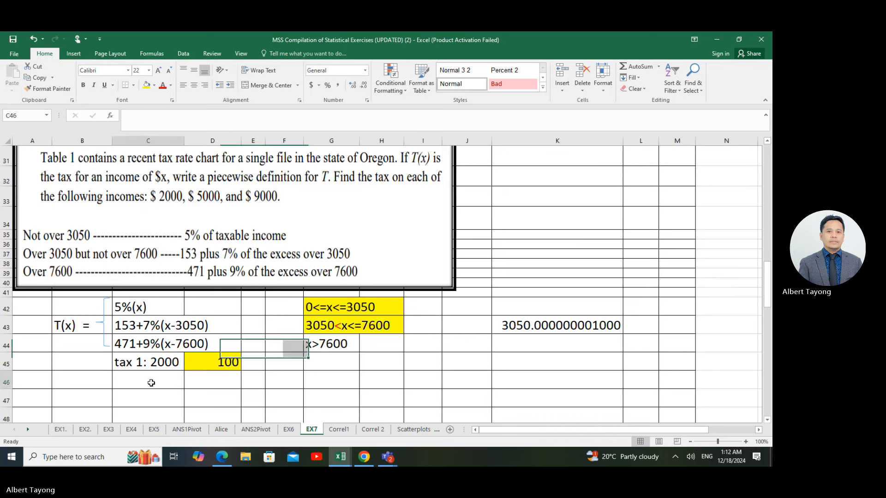
text(tax)
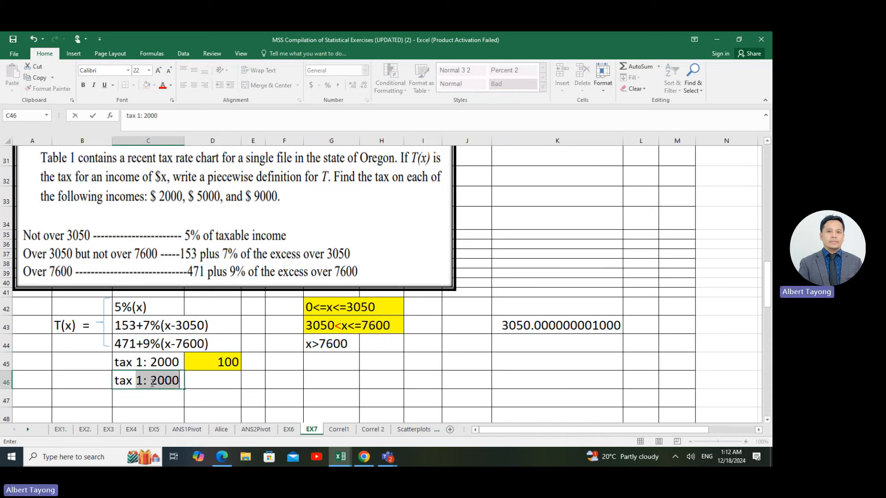
text( 2: )
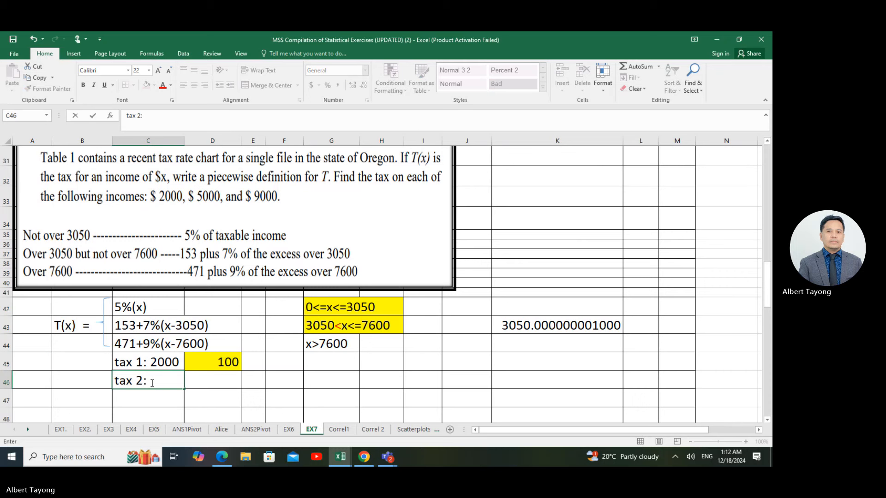
text(5000)
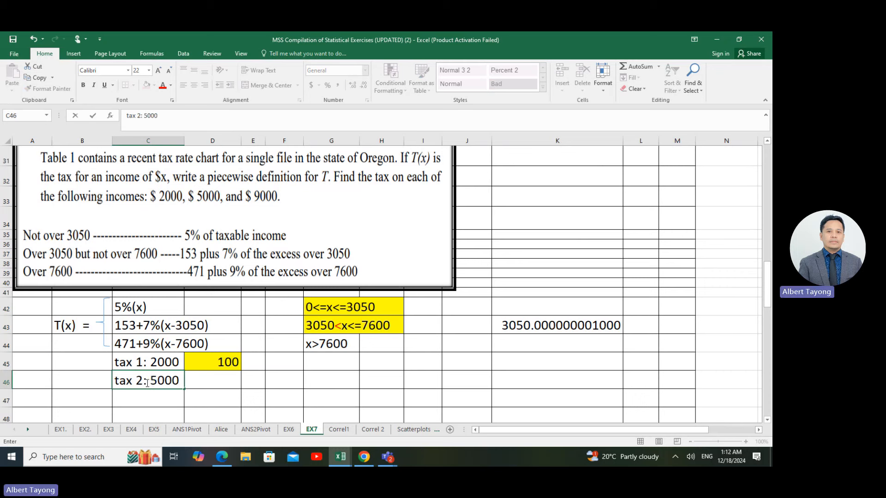
key(Tab)
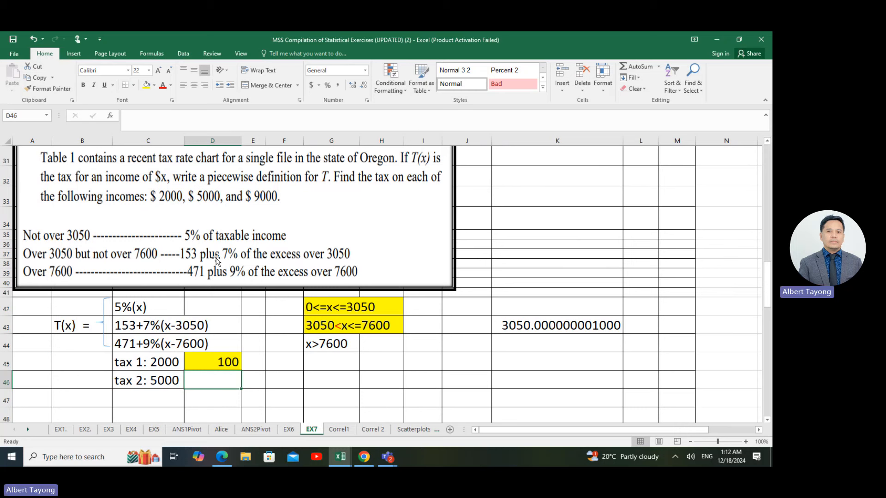
Step: Calculate the tax on the 5000 income in D46 with =153+7%*(5000-3050) and autofit the width of column D
drag(130, 331, 374, 358)
click(374, 360)
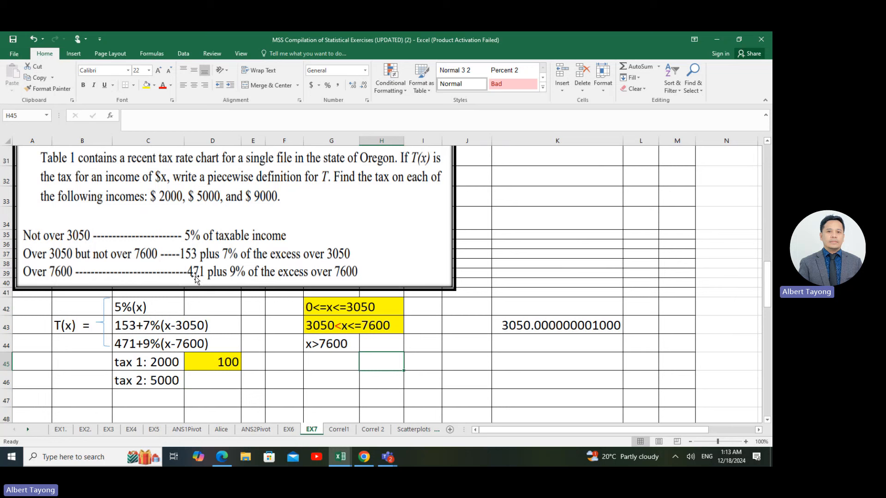
click(208, 379)
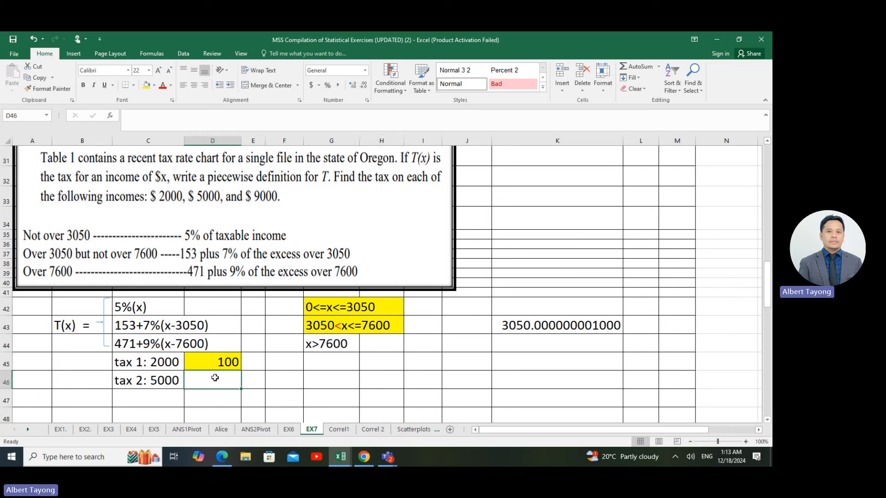
text(=)
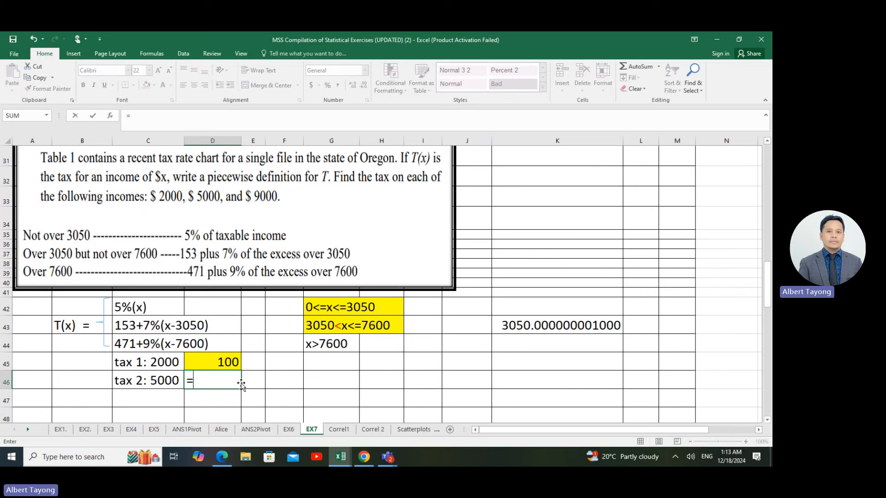
text(153+7%)
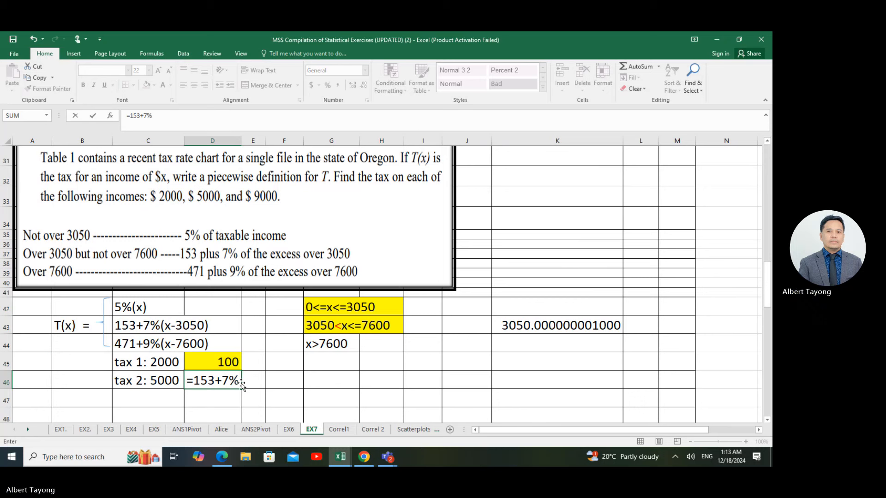
text(*()
text(5000)
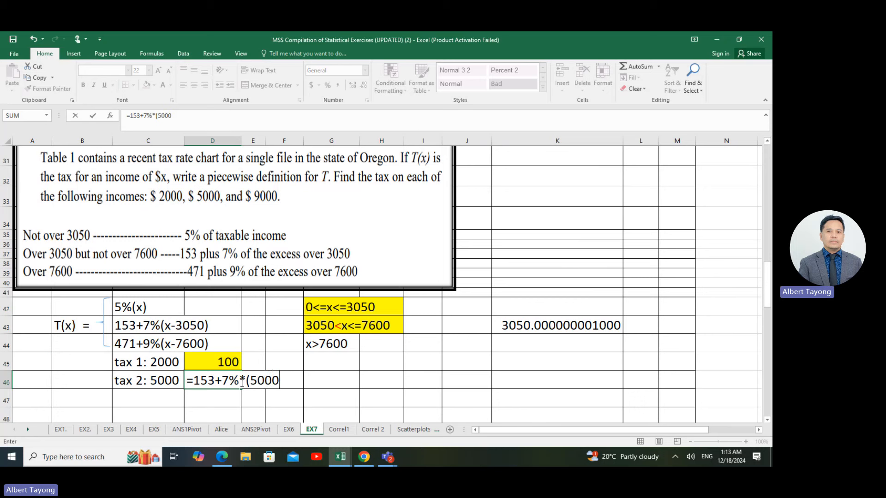
text(-3050)
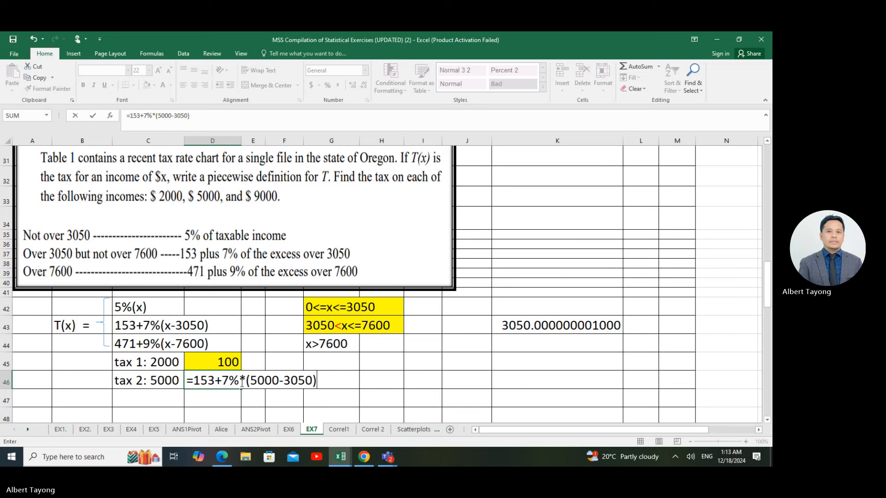
key(Return)
click(229, 385)
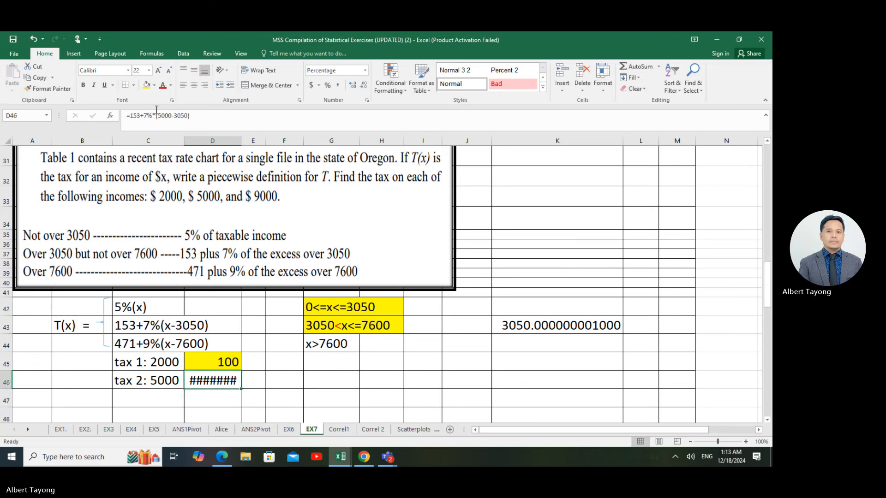
double_click(242, 140)
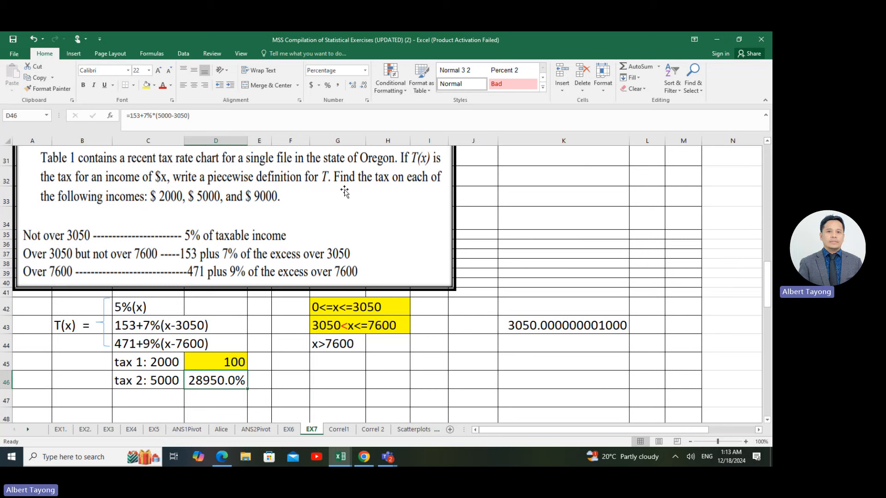
click(366, 71)
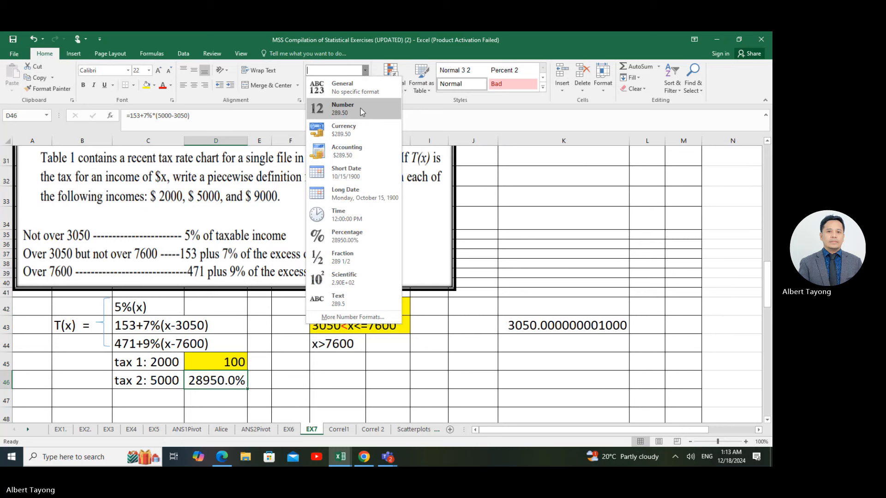
click(296, 415)
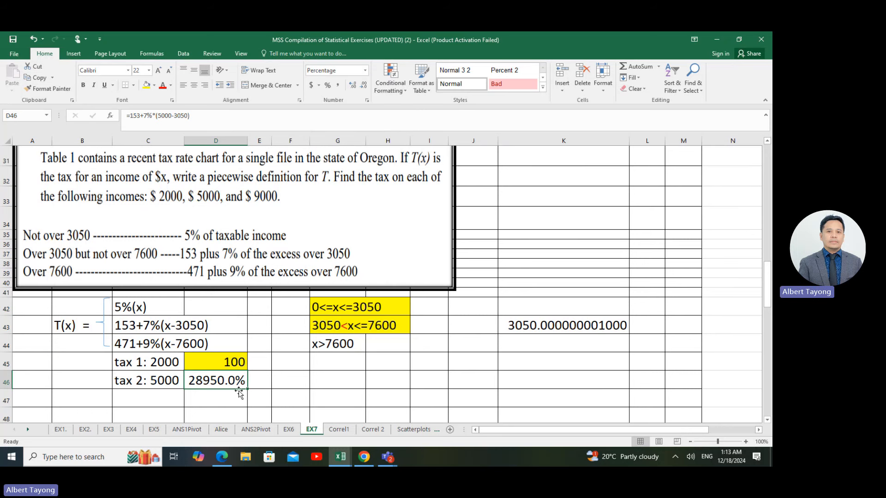
click(289, 385)
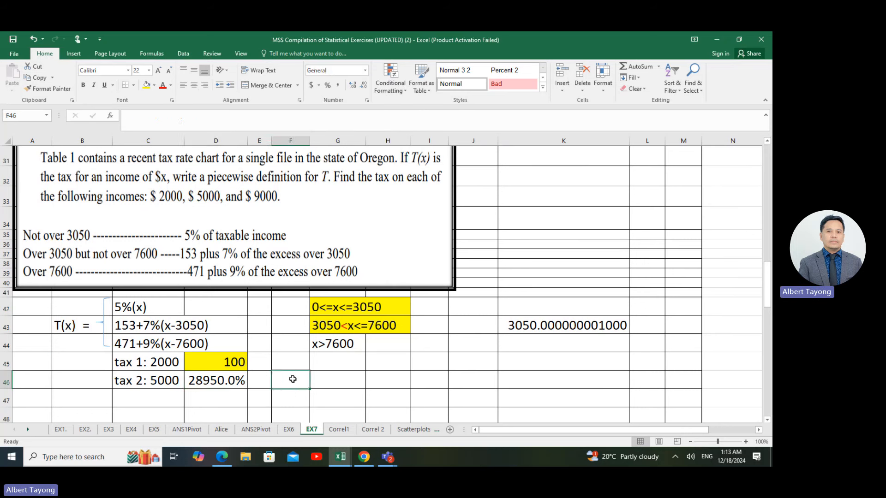
click(216, 380)
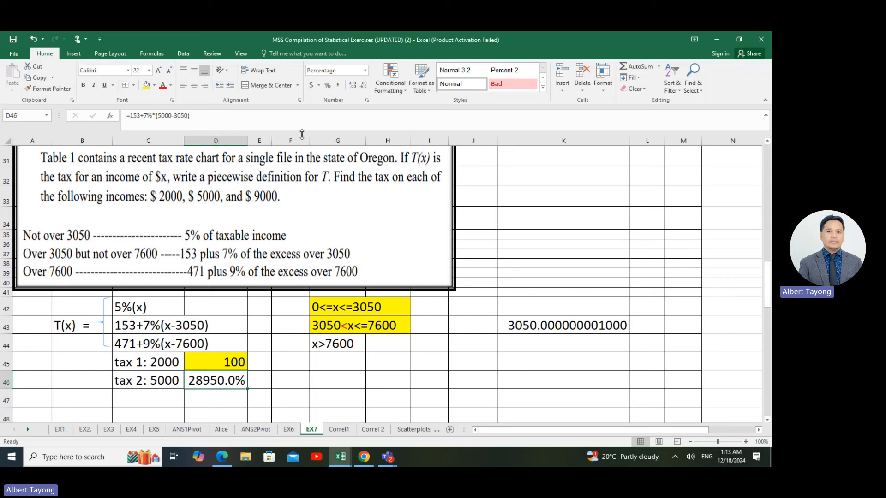
click(365, 70)
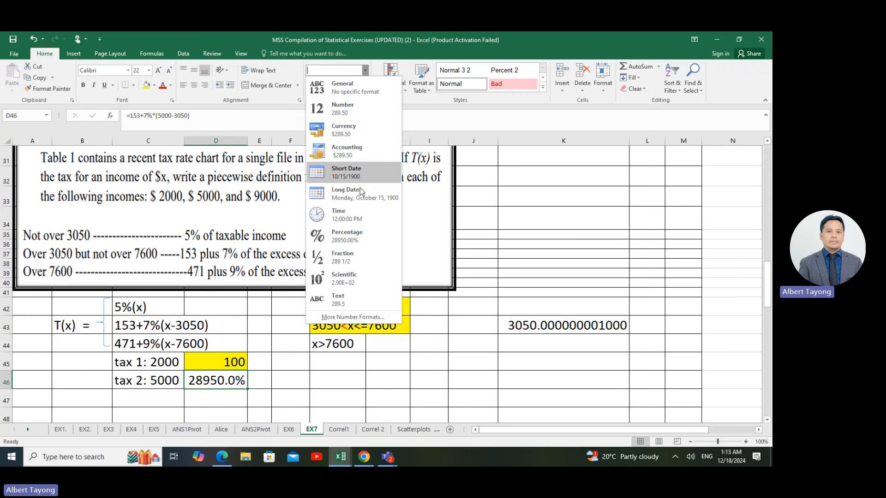
click(289, 380)
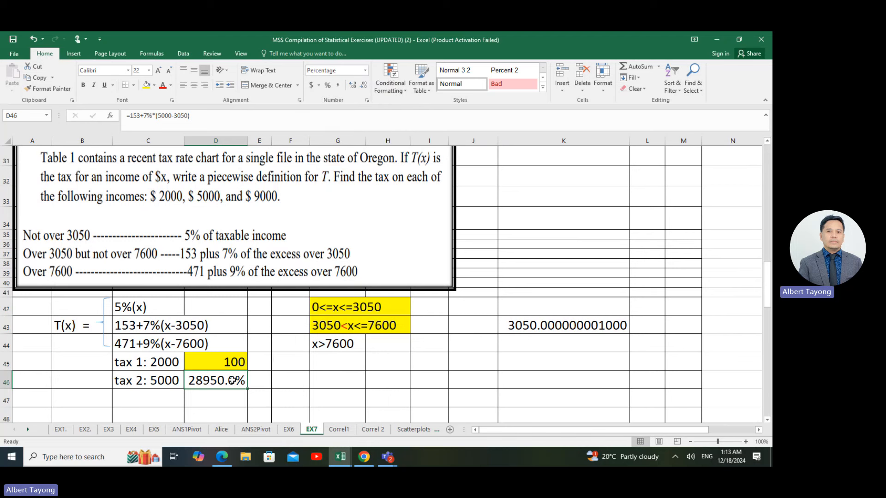
Step: Apply the Number format to the second tax result in D46 and fill the cell with yellow
click(366, 70)
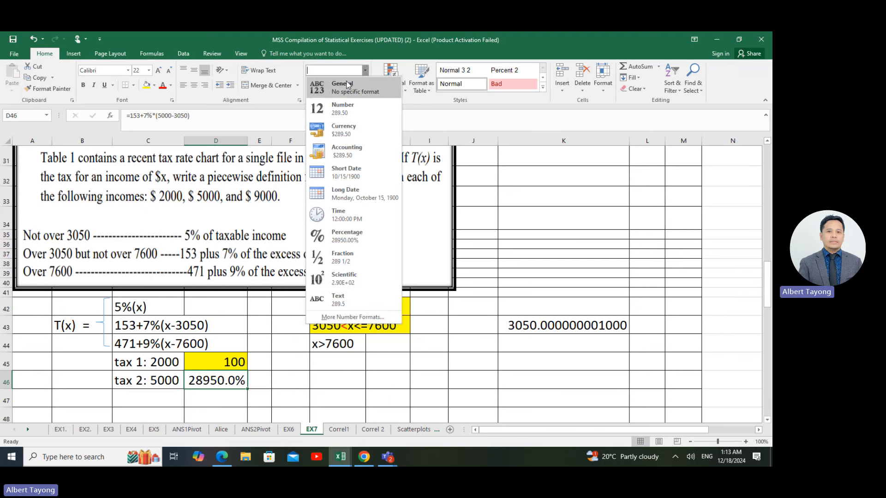
click(341, 109)
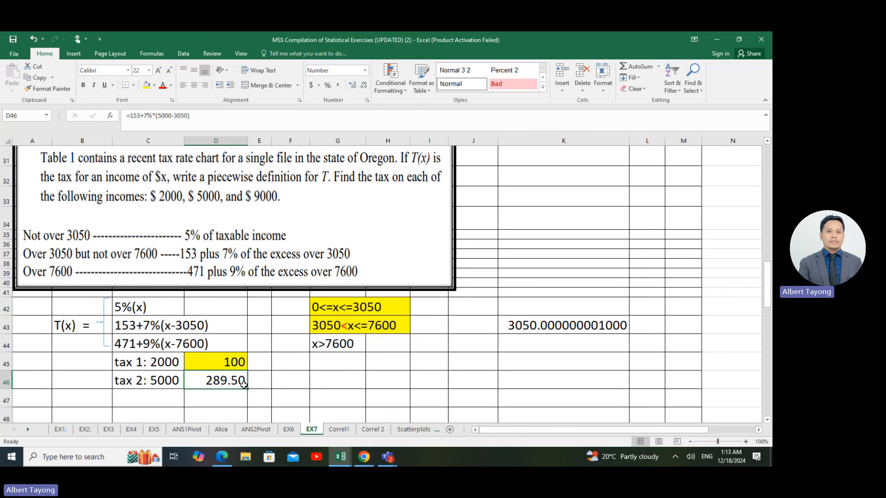
click(154, 85)
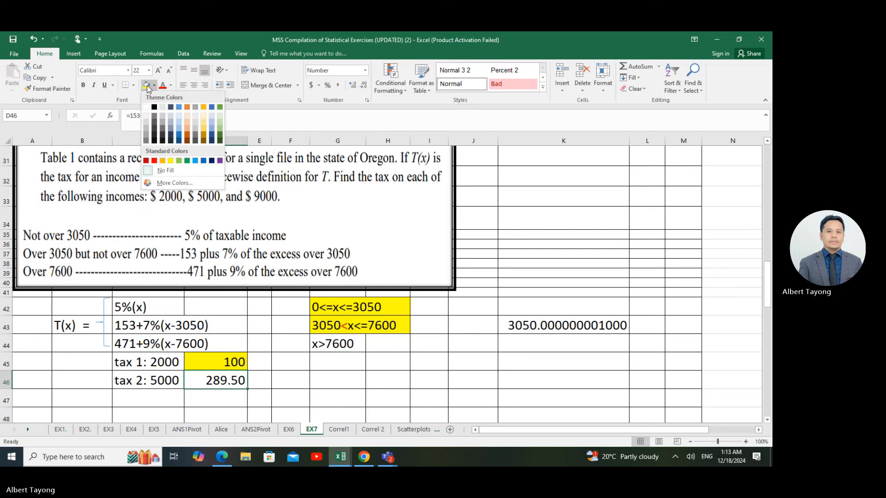
click(146, 85)
Step: Enter the label "tax 3: 9000" in C47 for the third income
click(140, 391)
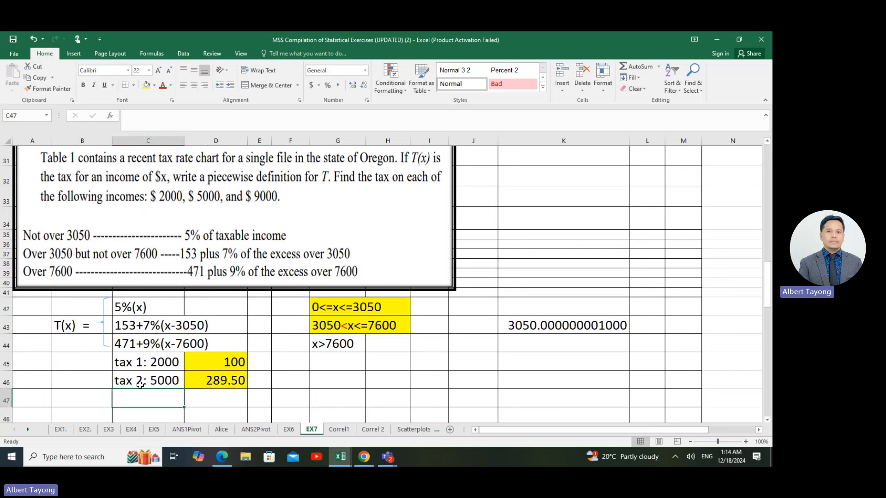
text(tax 3)
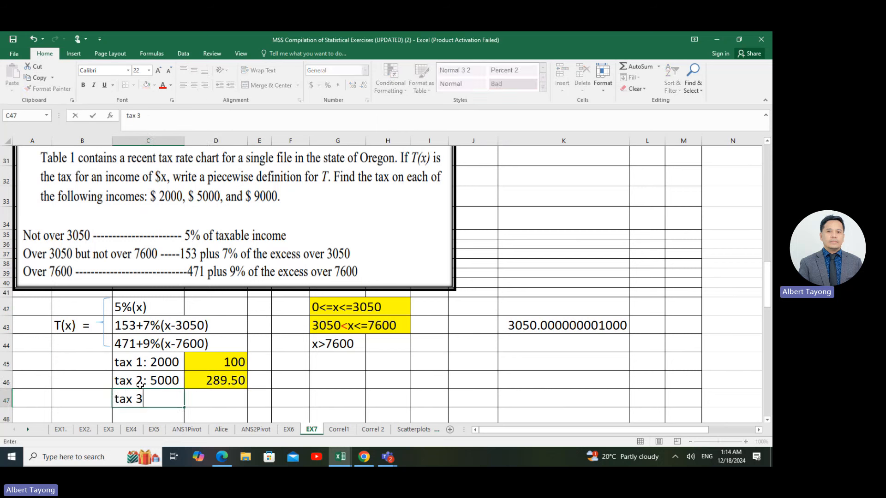
text(: 9000)
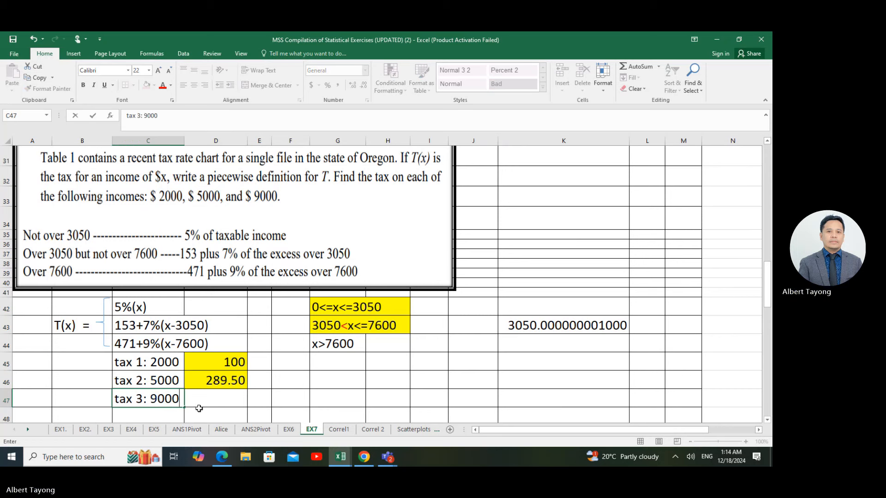
Step: Calculate the tax on the 9000 income in D47 with =471+9%*(9000-7600)
click(207, 398)
text(=)
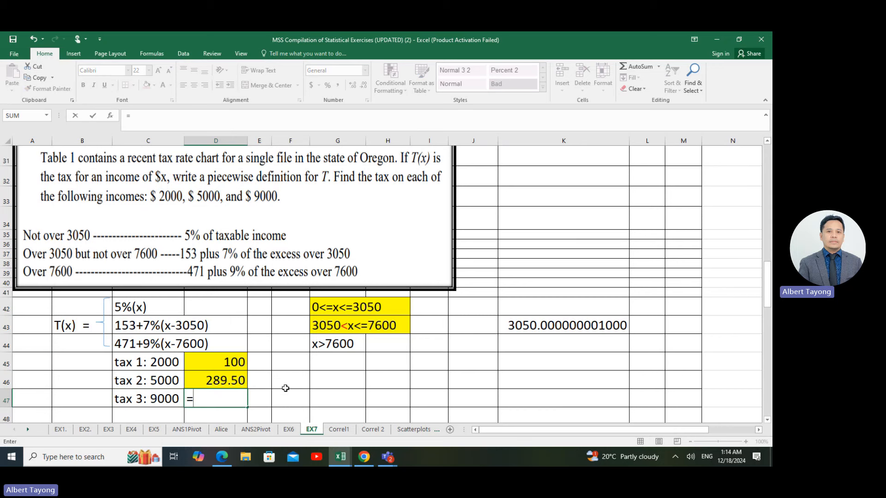
text(471+9%)
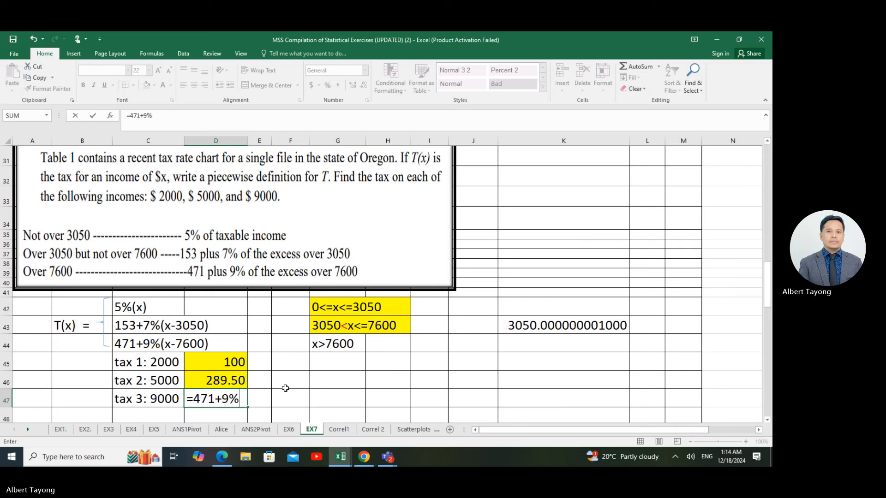
text(*()
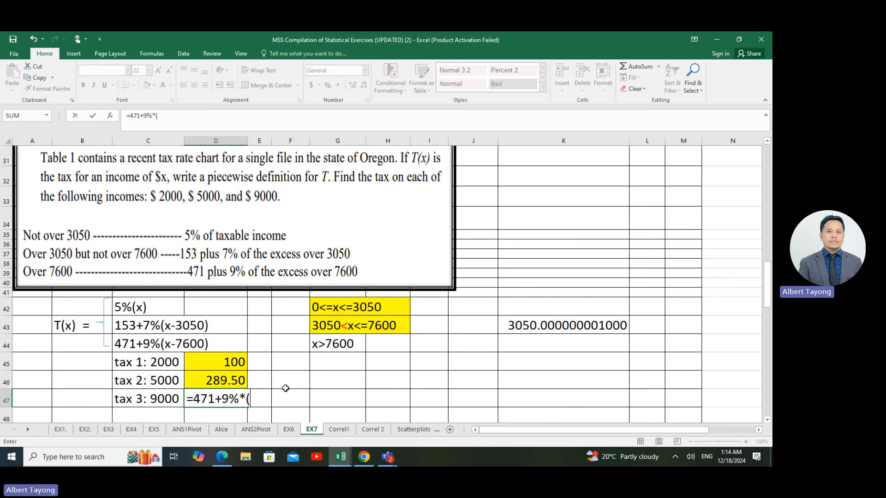
text(9000-7)
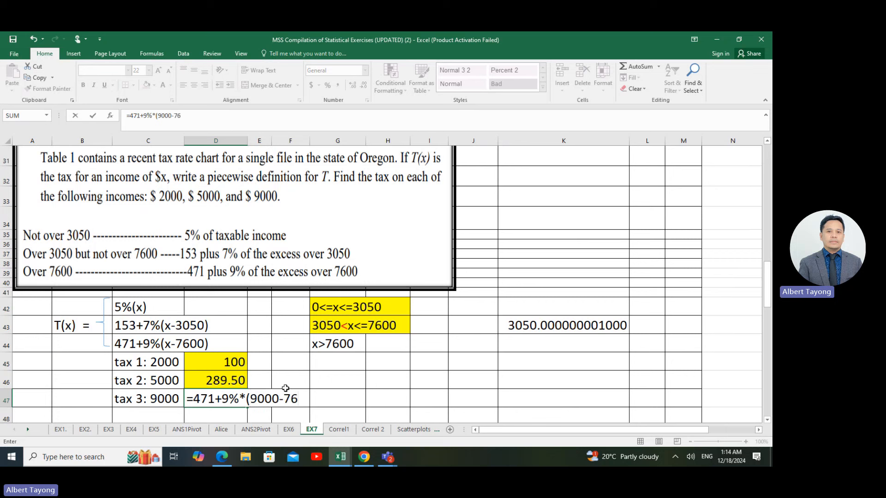
text(60)
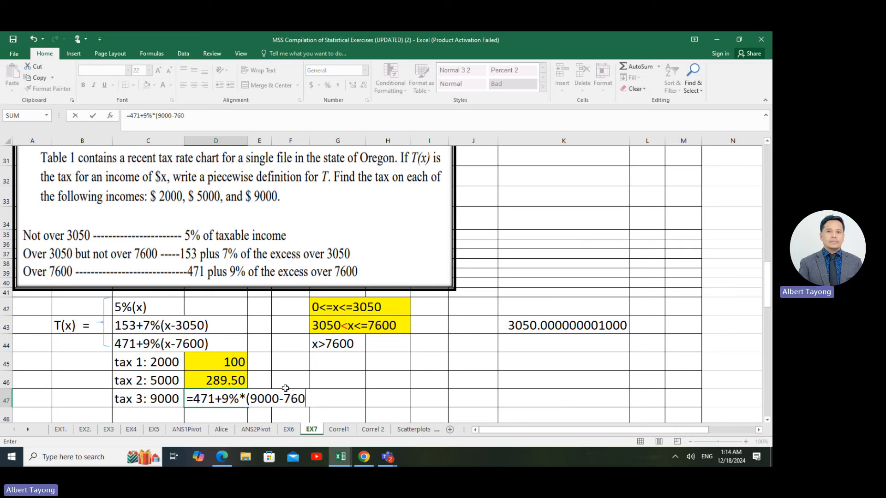
text(0))
key(Return)
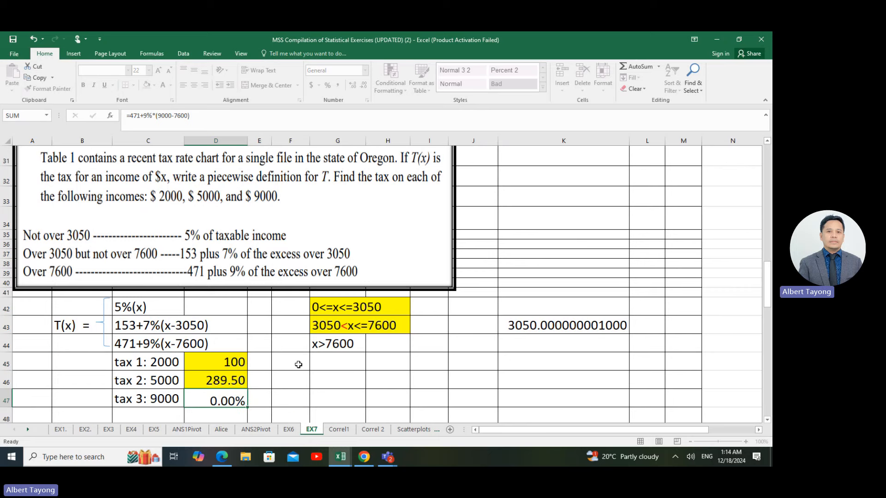
Step: Apply the Number format to the third tax result in D47 and fill the cell with yellow
click(236, 383)
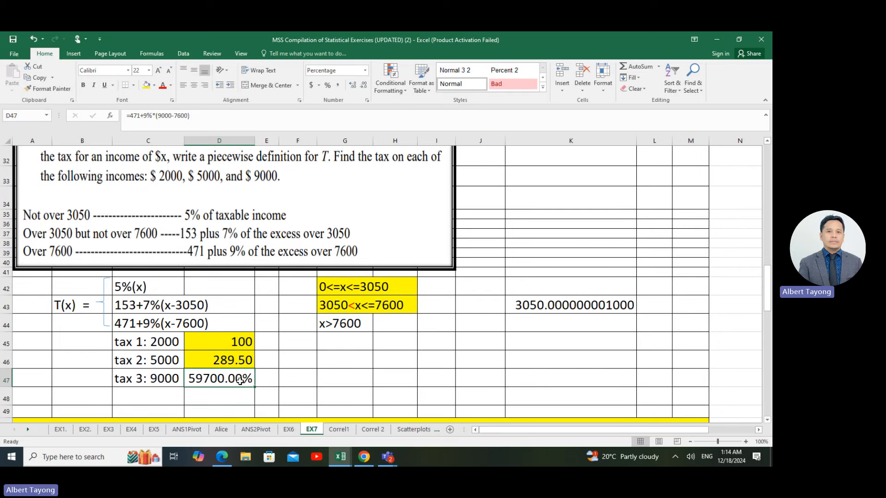
click(365, 70)
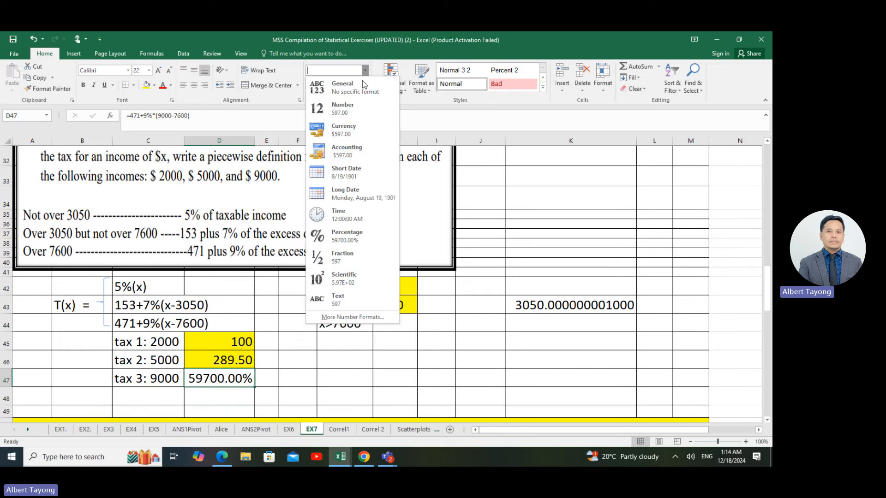
click(341, 111)
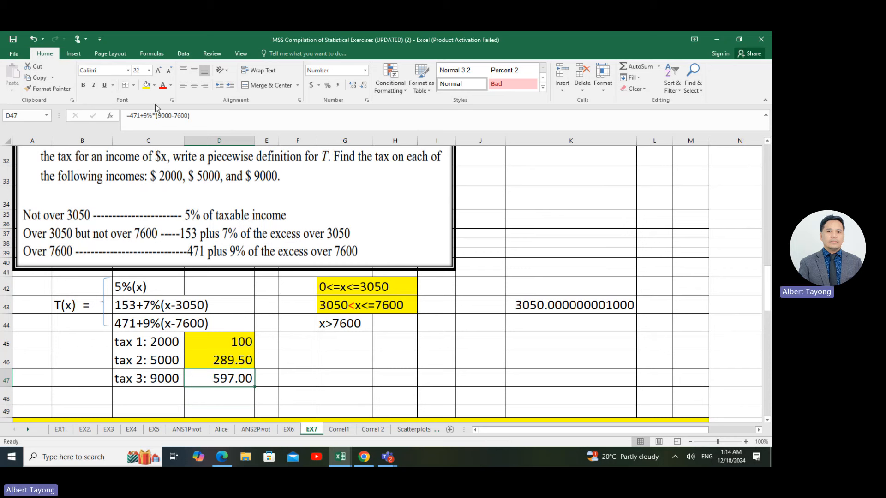
click(146, 85)
click(293, 347)
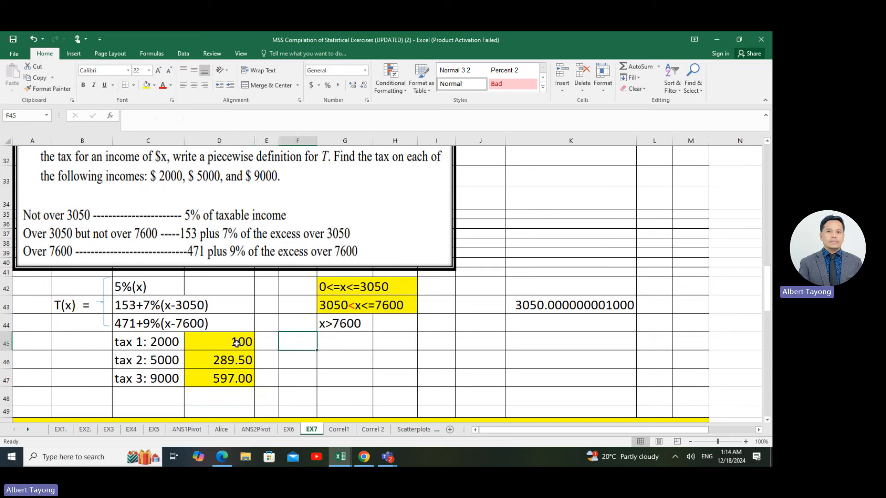
Step: Review the three tax results in D45:D47 against their income labels in column C
click(237, 343)
click(183, 340)
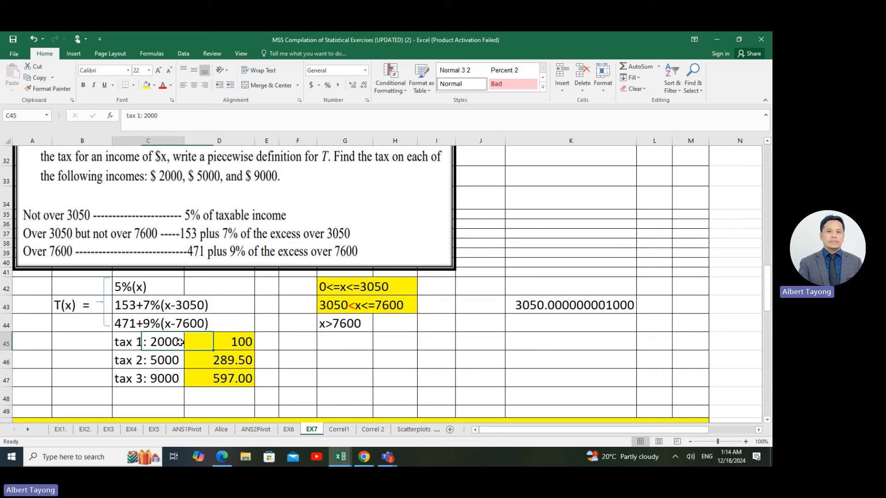
click(234, 342)
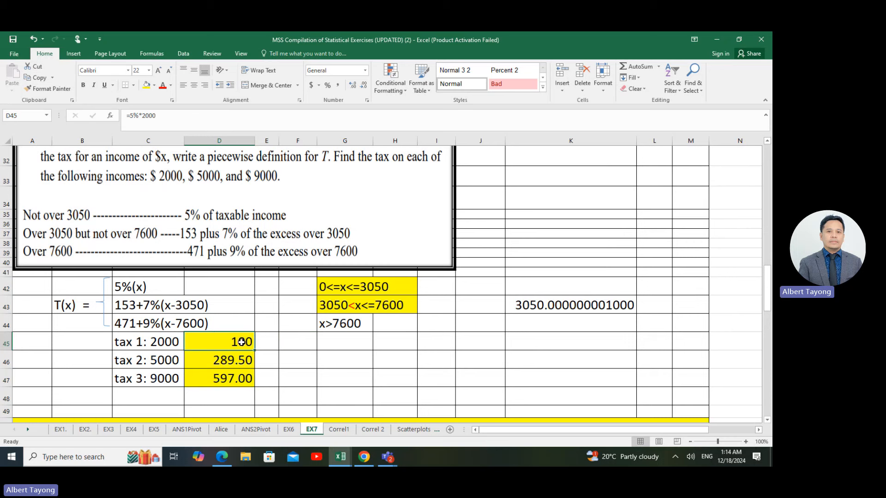
drag(242, 342, 235, 381)
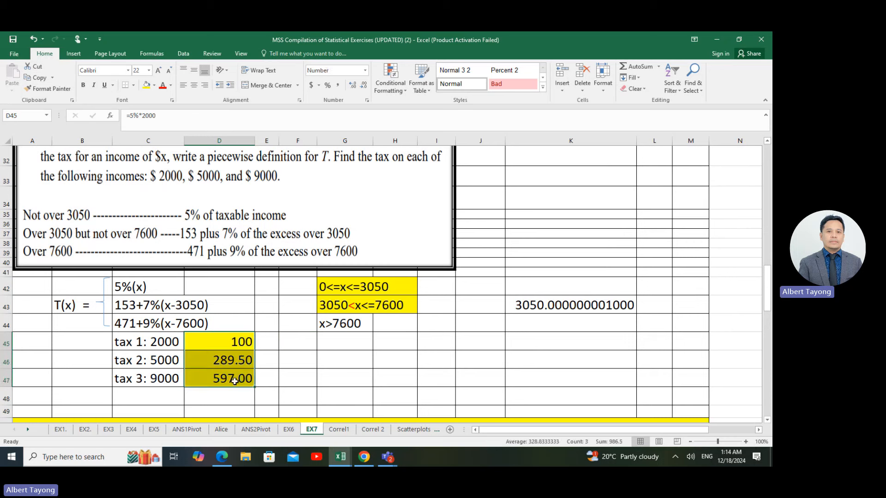
click(243, 379)
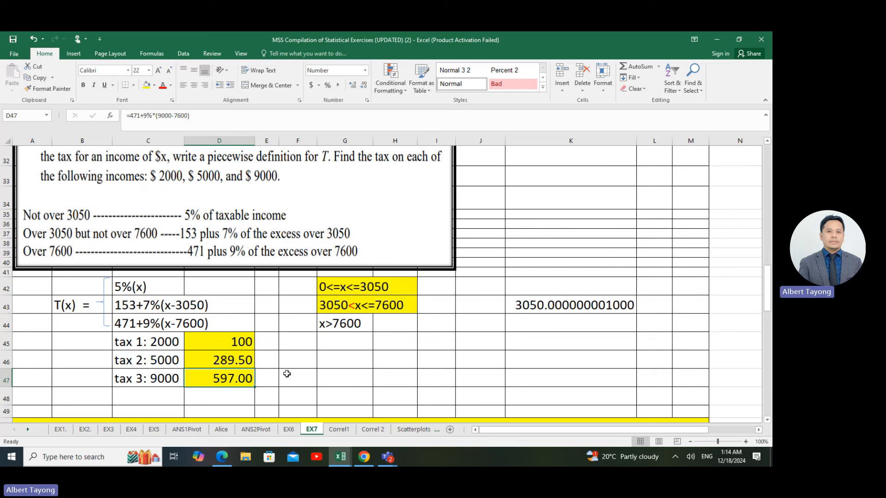
click(179, 380)
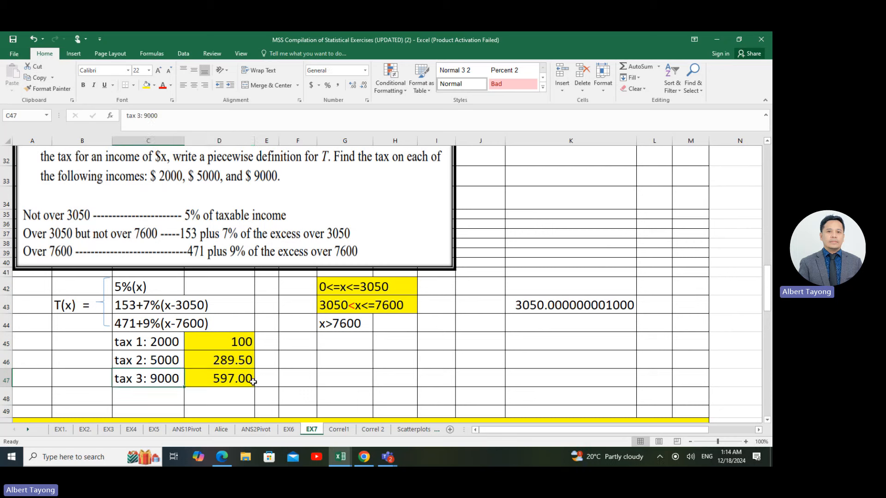
click(347, 371)
click(431, 366)
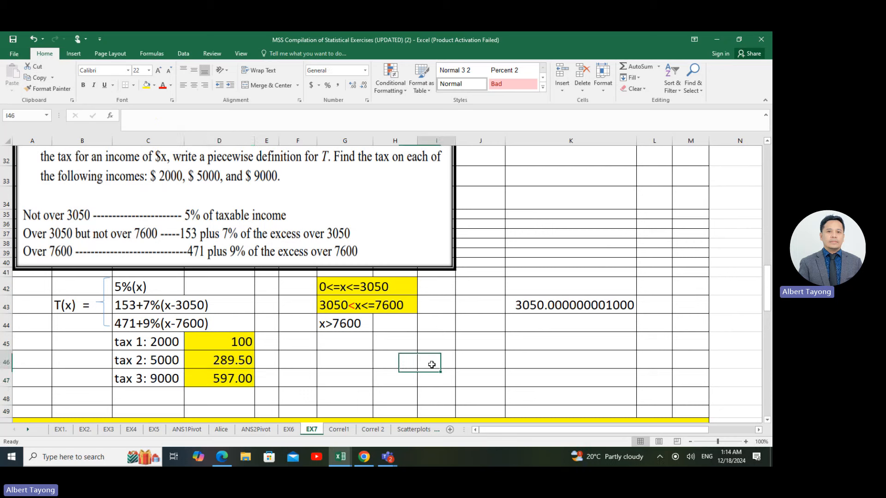
Step: Fill the x>7600 condition in G44 with yellow
click(340, 323)
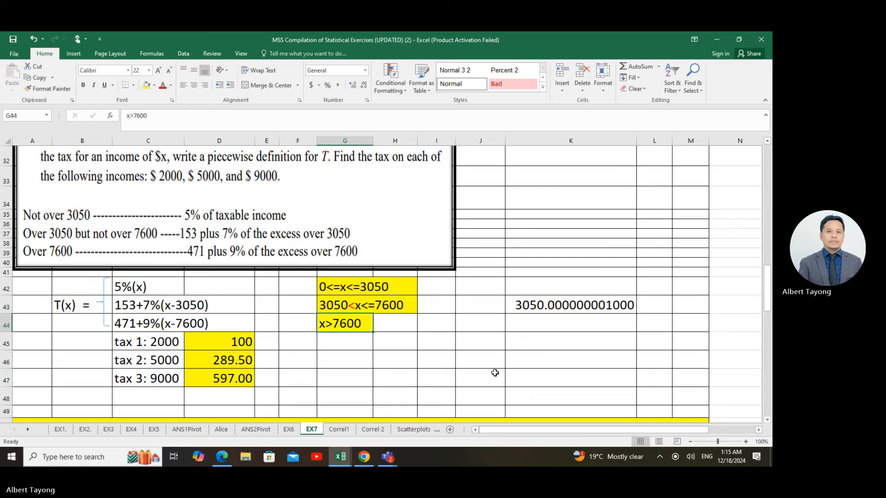
click(525, 373)
click(198, 360)
click(267, 361)
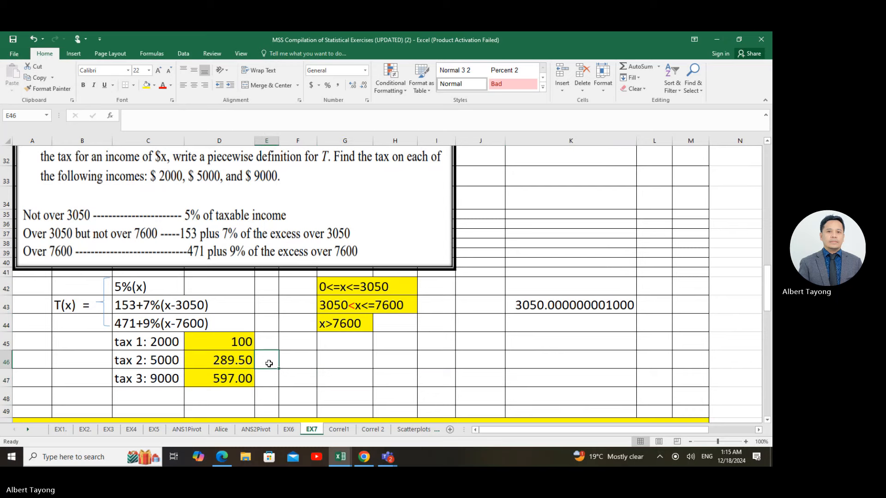
Step: Review exercise 3's problem statement and answers, and look ahead to exercise 4 below them
scroll(273, 359, up, 2)
scroll(276, 357, down, 2)
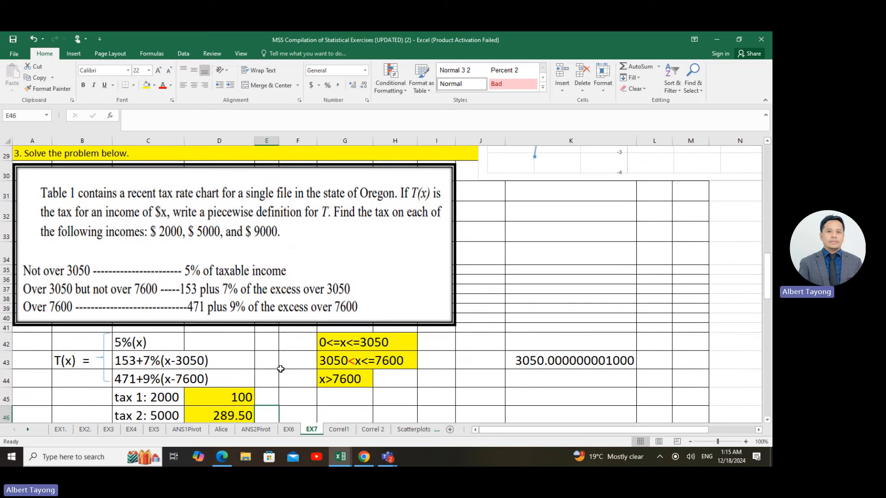
click(327, 370)
scroll(192, 294, up, 4)
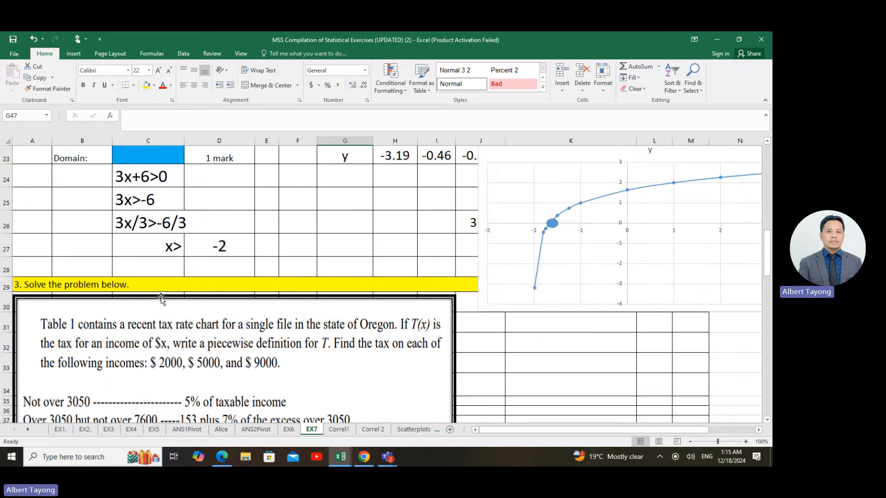
scroll(176, 289, down, 3)
scroll(177, 323, down, 4)
click(178, 371)
scroll(178, 376, up, 3)
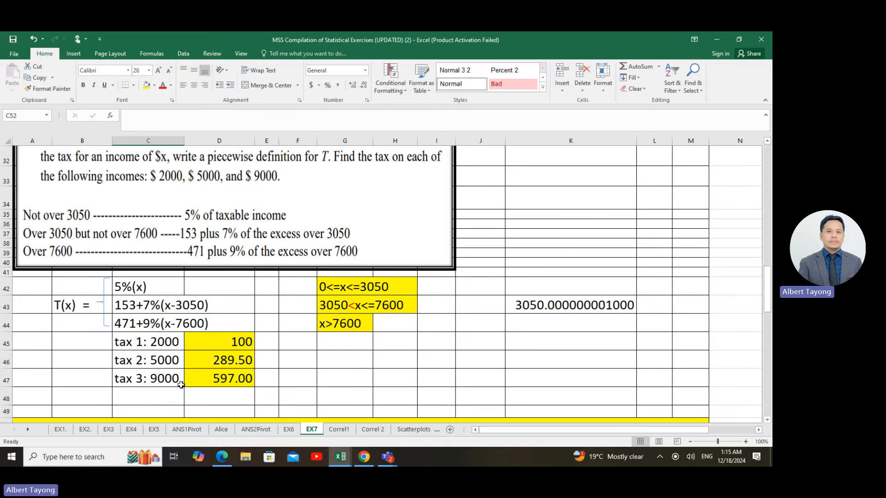
scroll(180, 383, down, 1)
scroll(181, 385, down, 1)
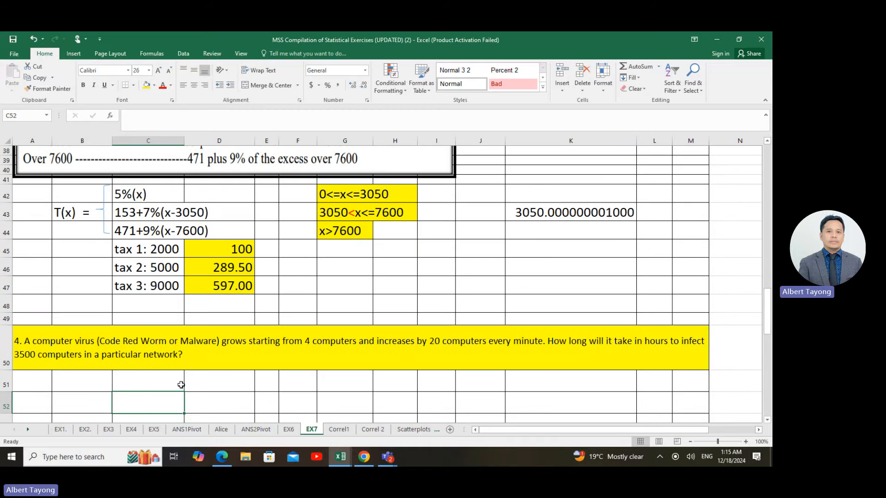
Step: Enter the label "piecewise-defined function" in H46
click(380, 275)
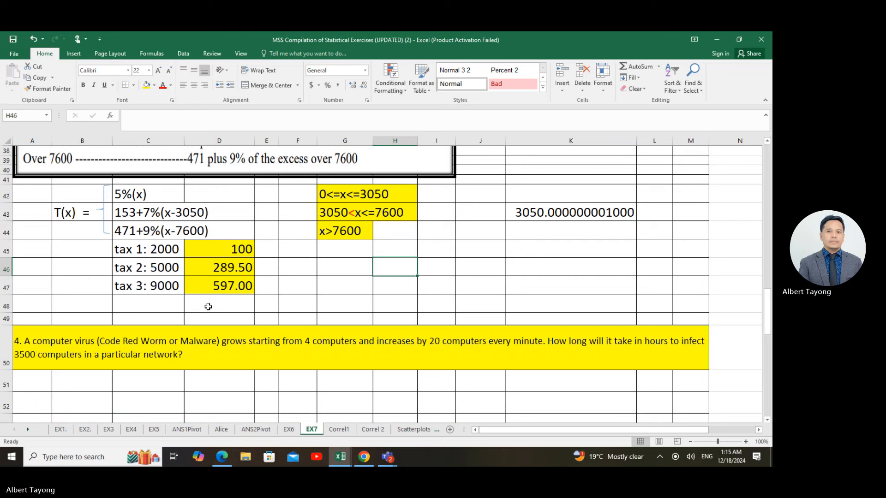
text(pie)
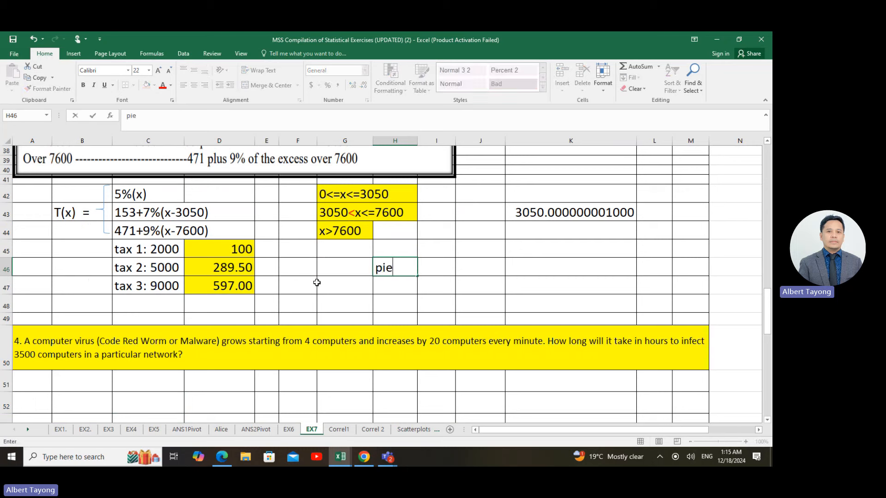
text(cew)
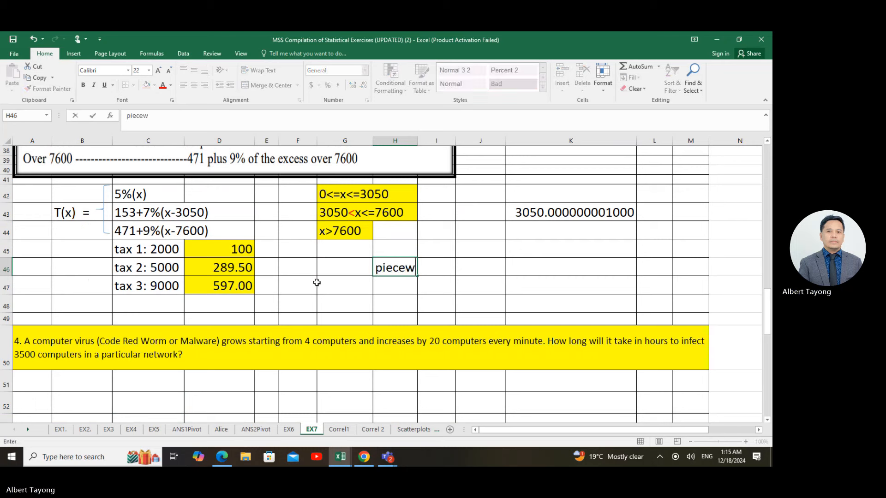
text(ise-defi)
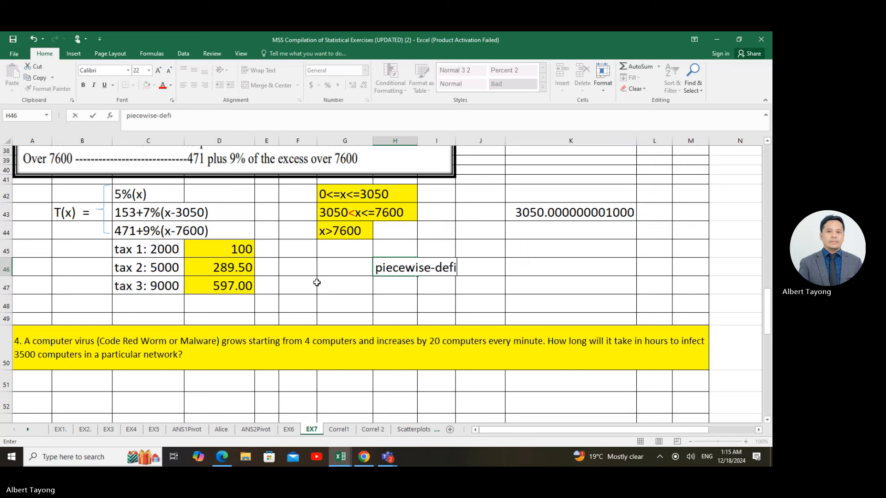
text(ned func)
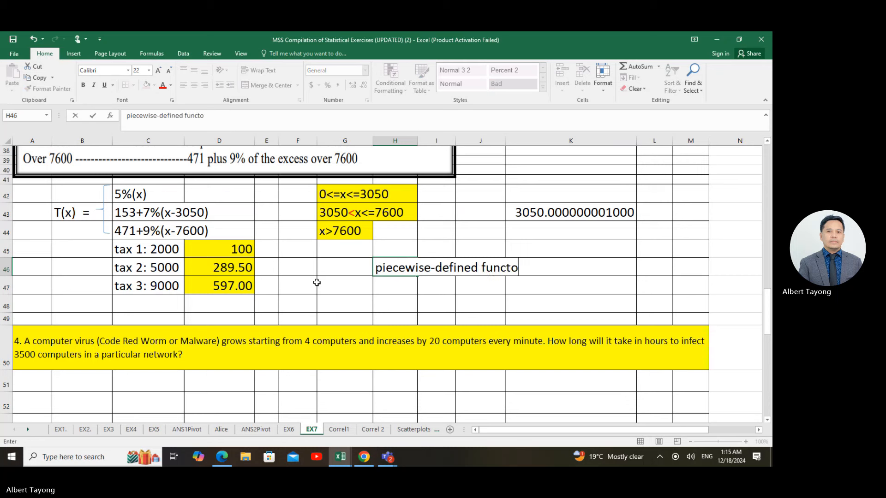
text(to)
key(BackSpace)
text(ion)
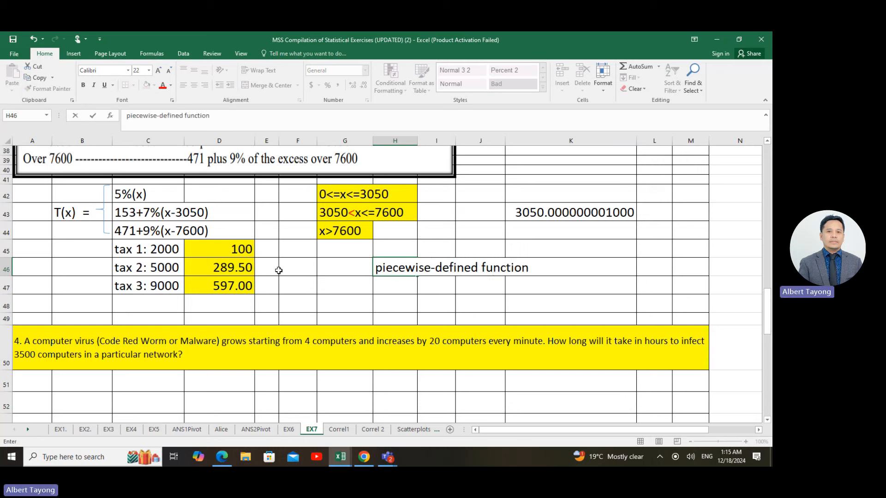
Step: Change the font color of the T(x) definition in B42:D44 to red
drag(139, 200, 217, 213)
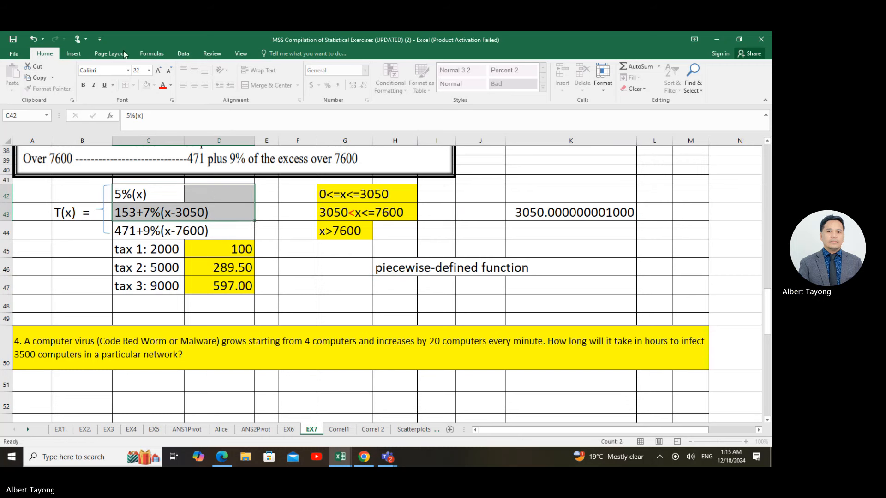
click(148, 195)
drag(95, 193, 229, 229)
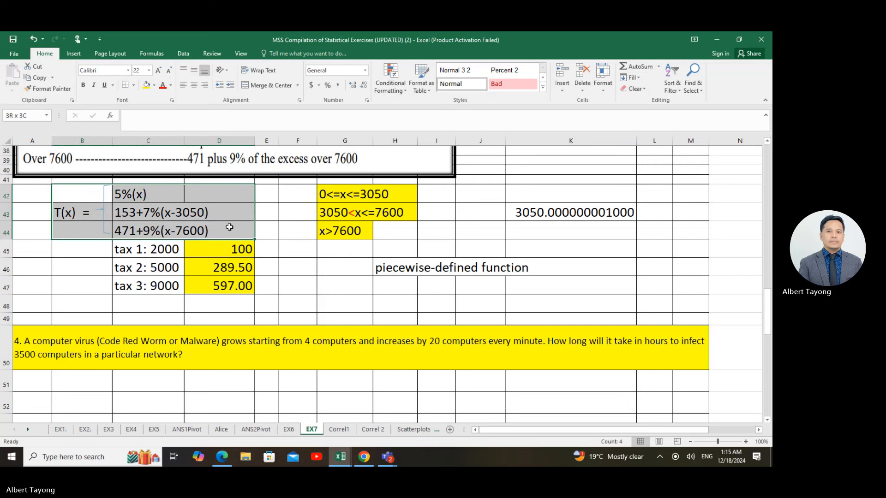
click(163, 85)
click(331, 302)
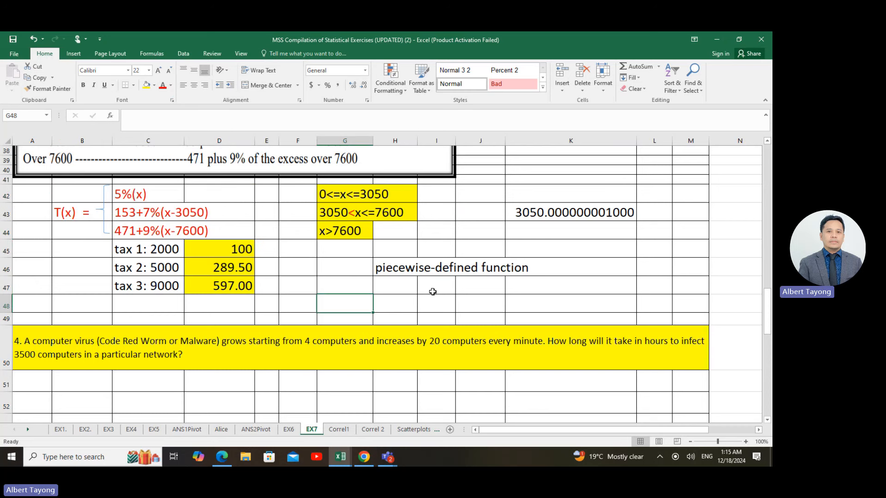
Step: Draw an arrow shape from the "piecewise-defined function" label to the T(x) expressions
click(73, 53)
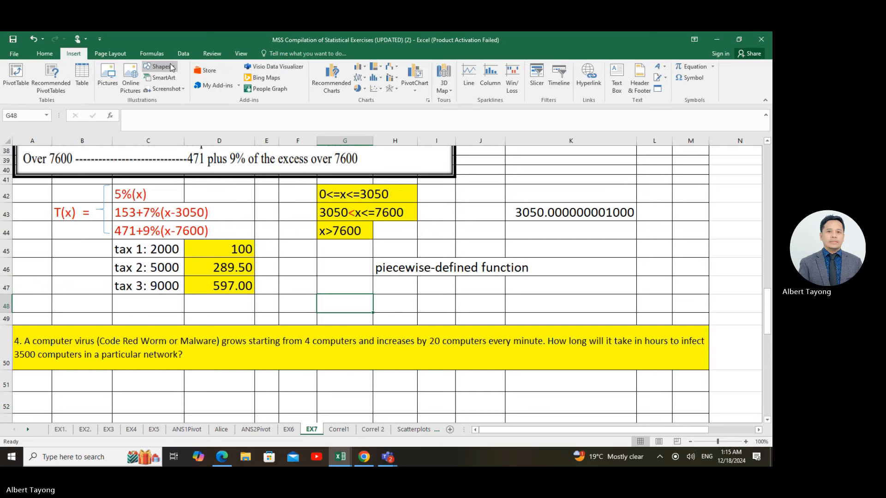
click(158, 66)
click(176, 88)
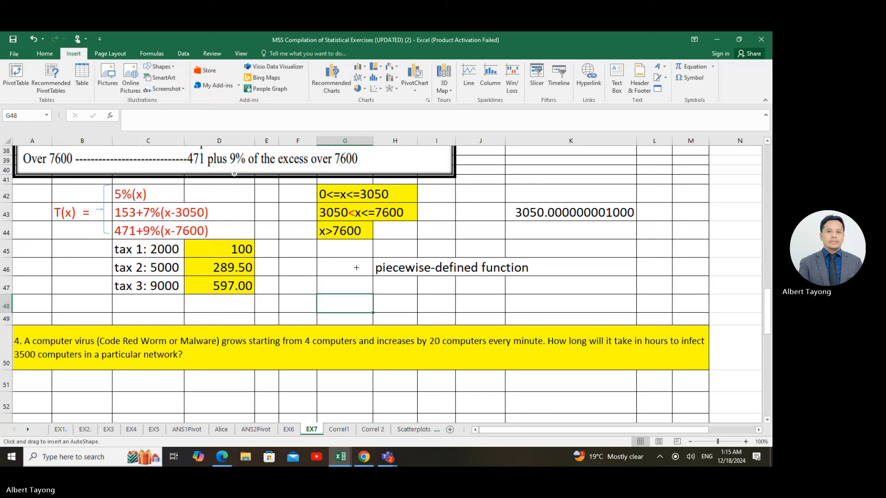
drag(370, 271, 222, 221)
key(Escape)
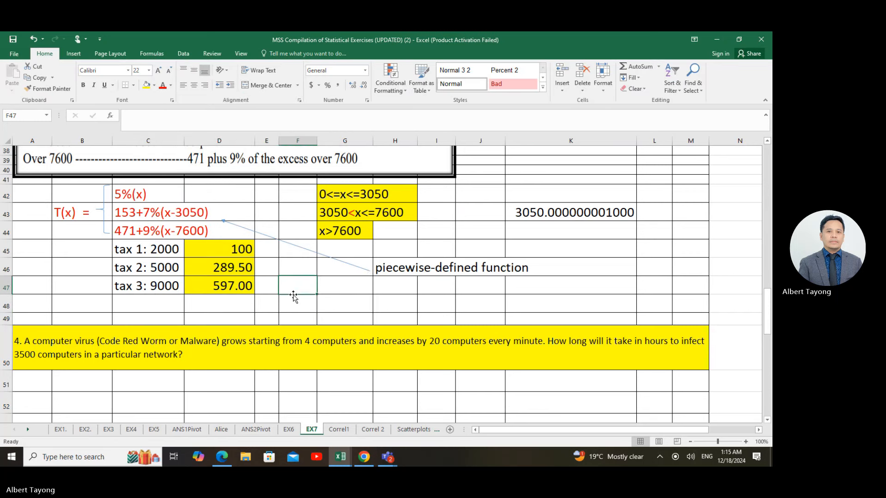
Step: Look back over exercises 1 to 3 on the sheet and return to the exercise 4 problem statement
scroll(257, 327, down, 1)
click(245, 355)
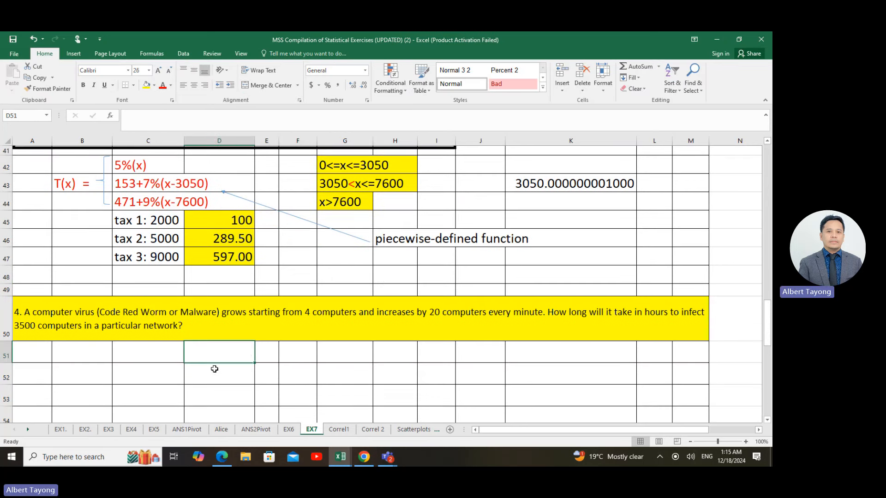
scroll(217, 365, down, 4)
scroll(222, 351, up, 5)
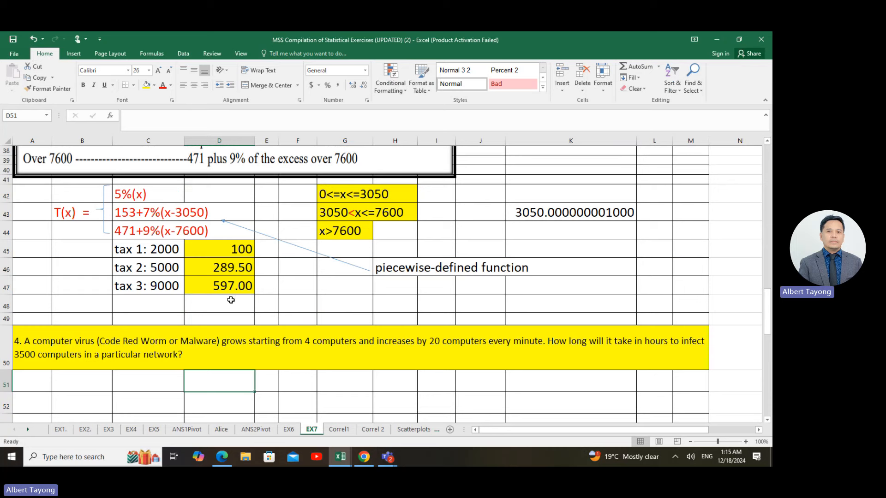
scroll(232, 299, down, 1)
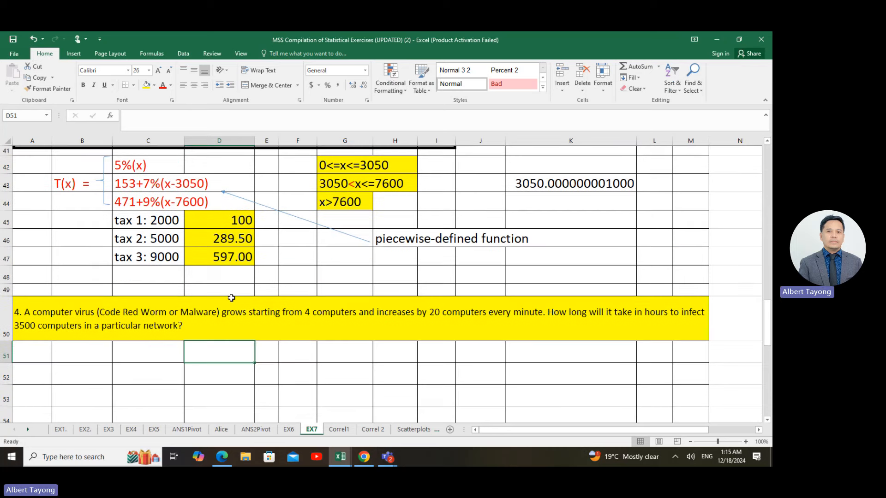
scroll(227, 303, up, 10)
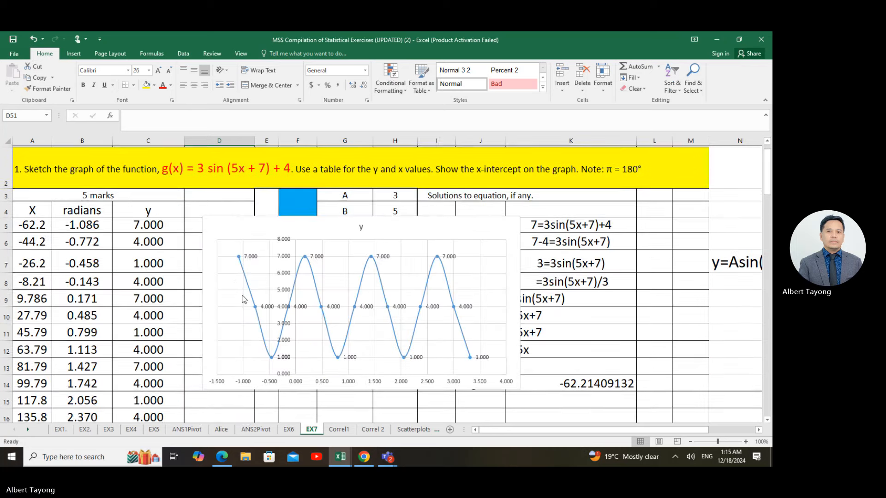
scroll(241, 290, down, 7)
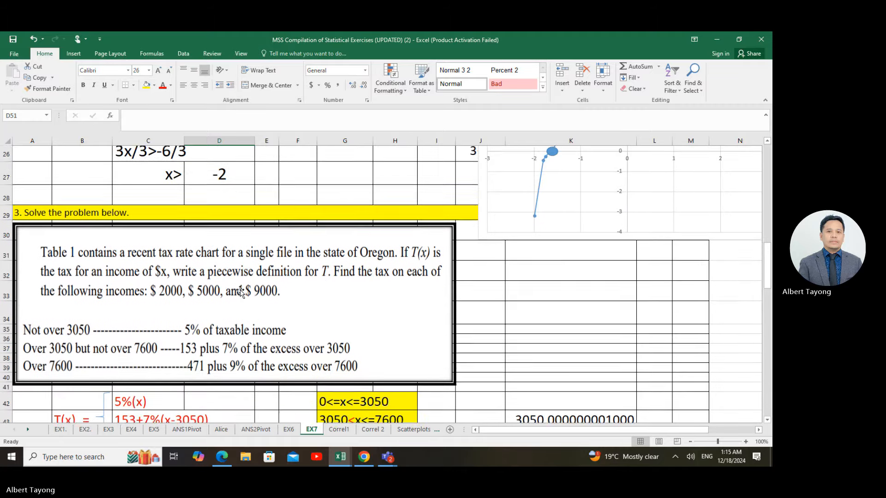
scroll(241, 292, down, 1)
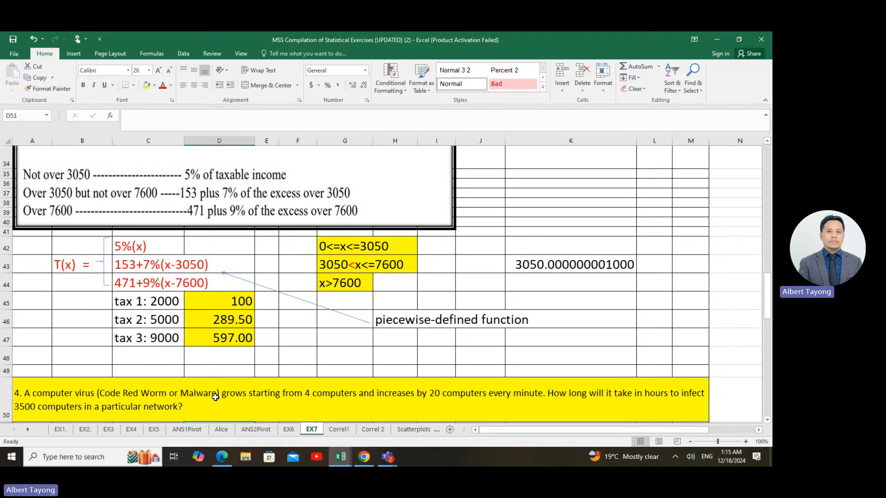
scroll(267, 394, down, 1)
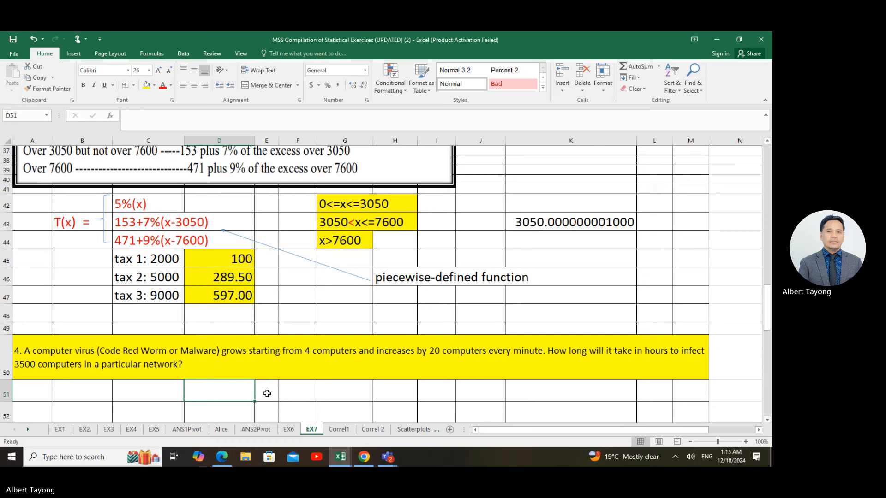
Step: Set the font size of the exercise 4 problem statement in A50 to 20
click(294, 361)
click(148, 70)
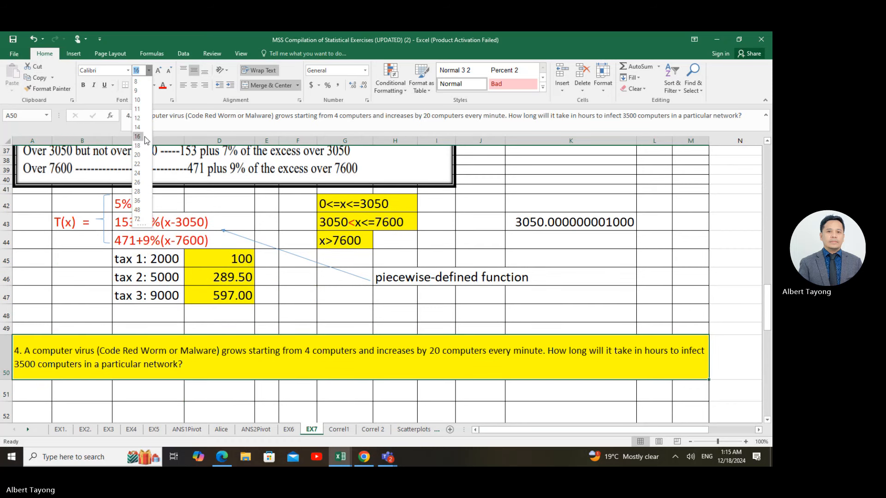
click(138, 155)
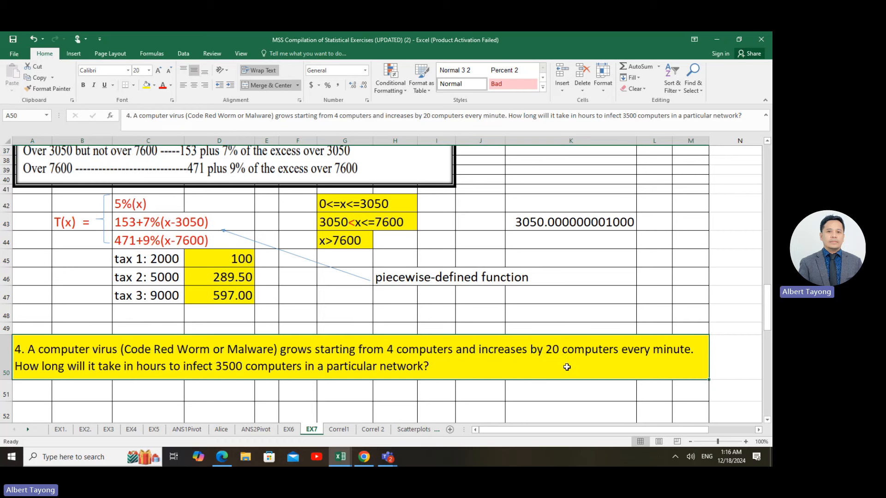
Step: Enter the variable definition "x = no. of minutes" in C51 below the exercise 4 problem
scroll(646, 357, down, 1)
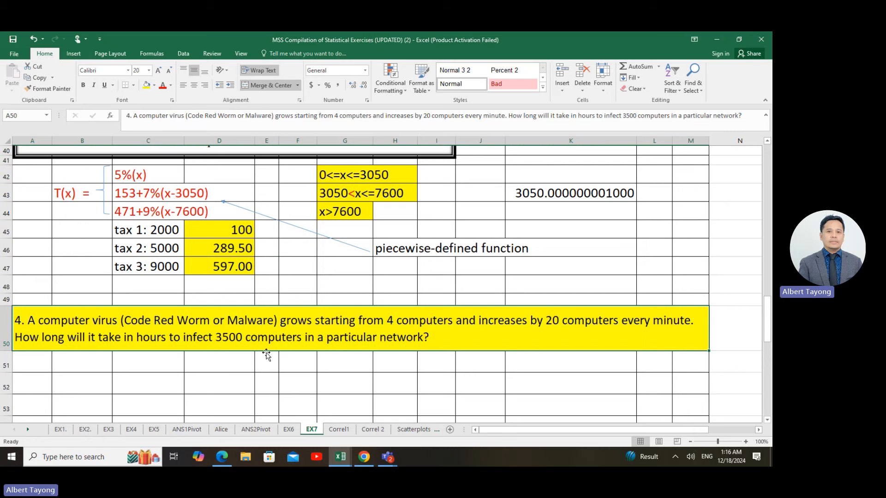
scroll(197, 357, down, 1)
click(173, 323)
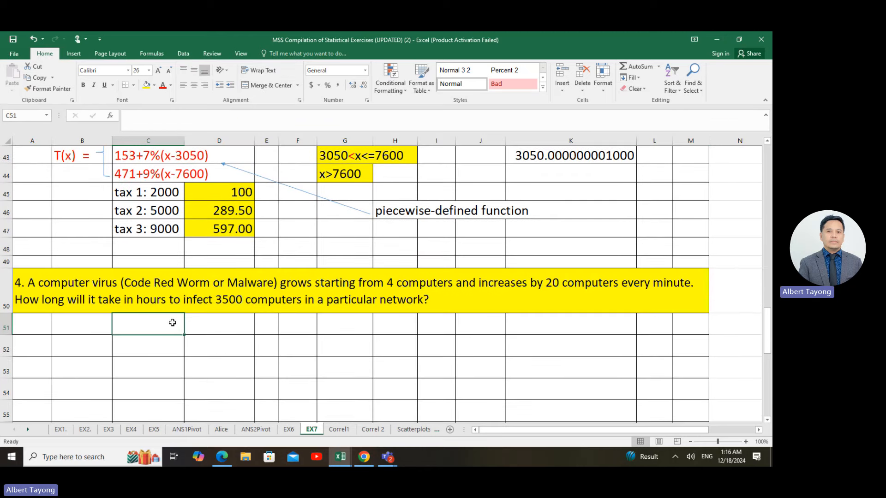
text(x = no. og)
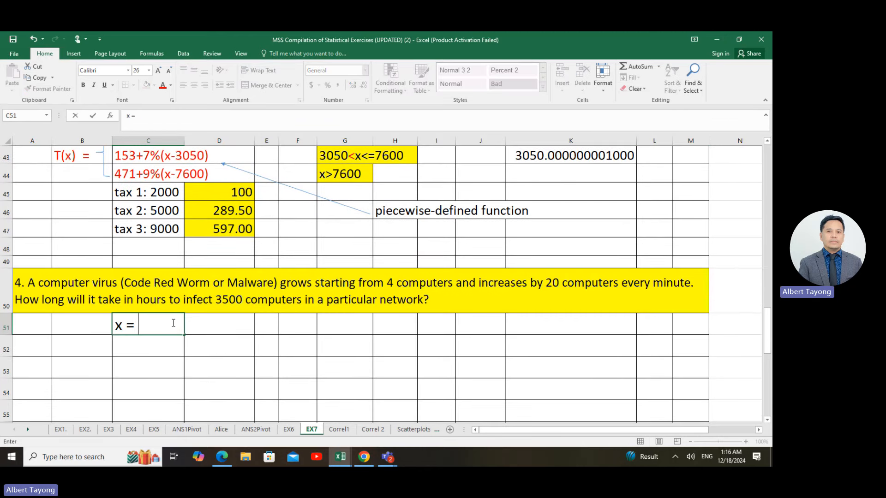
key(BackSpace)
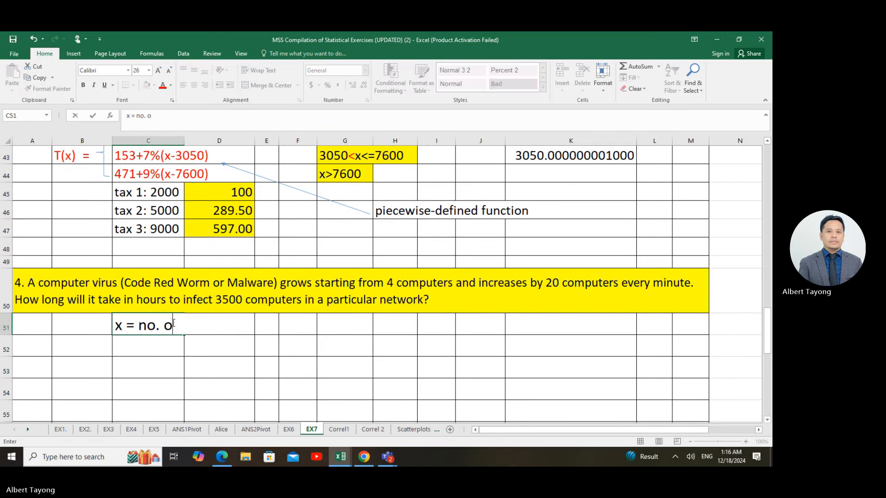
text(f minutes)
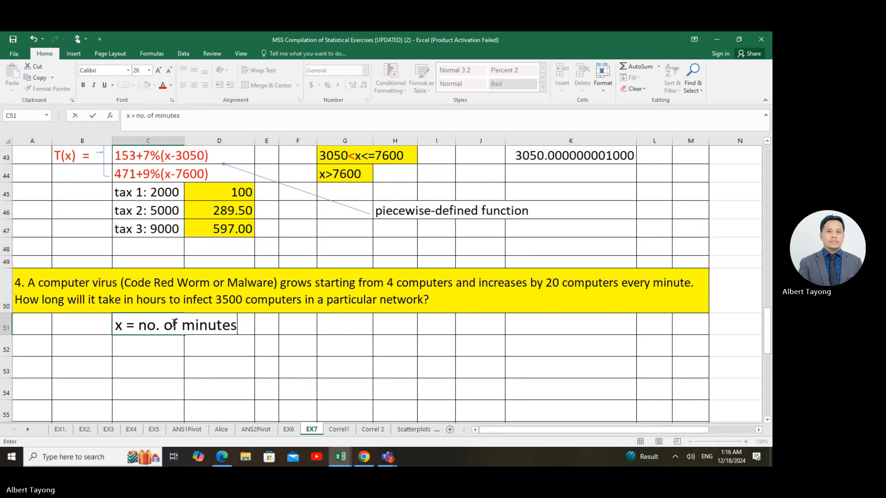
click(439, 305)
click(475, 331)
click(360, 334)
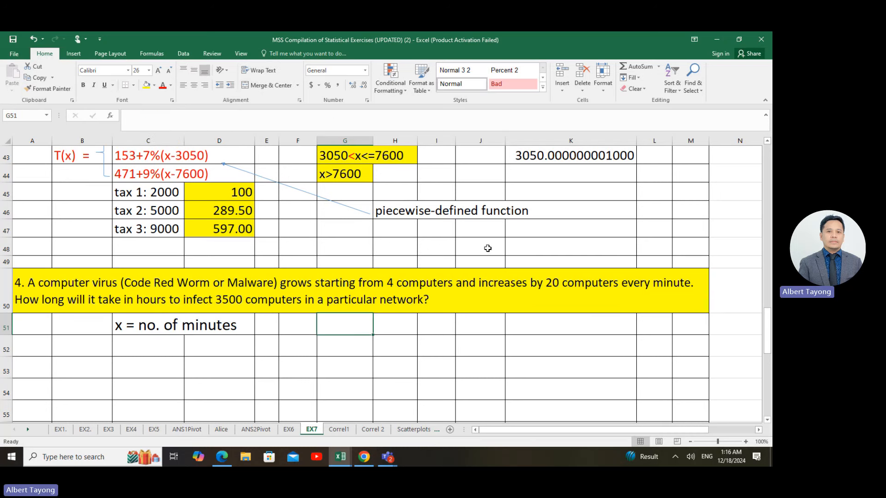
Step: Change the font color of the words "every minute." in the exercise 4 problem statement to red
double_click(626, 288)
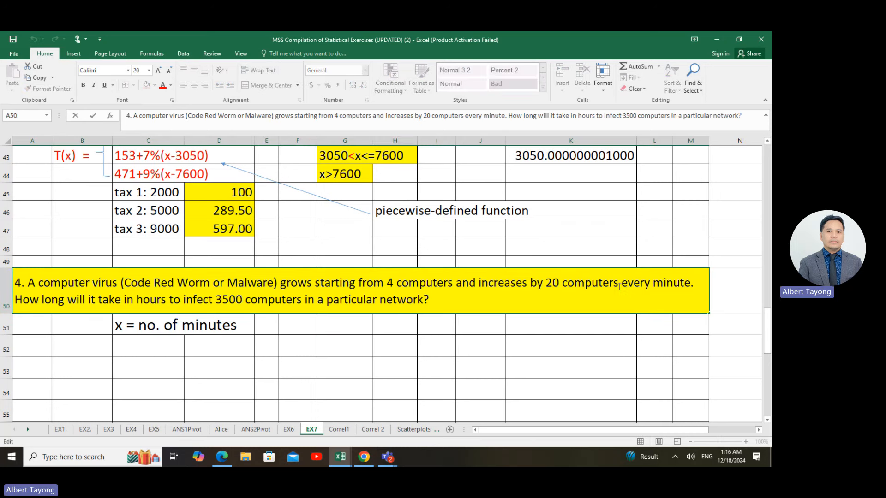
drag(620, 284, 702, 285)
click(162, 85)
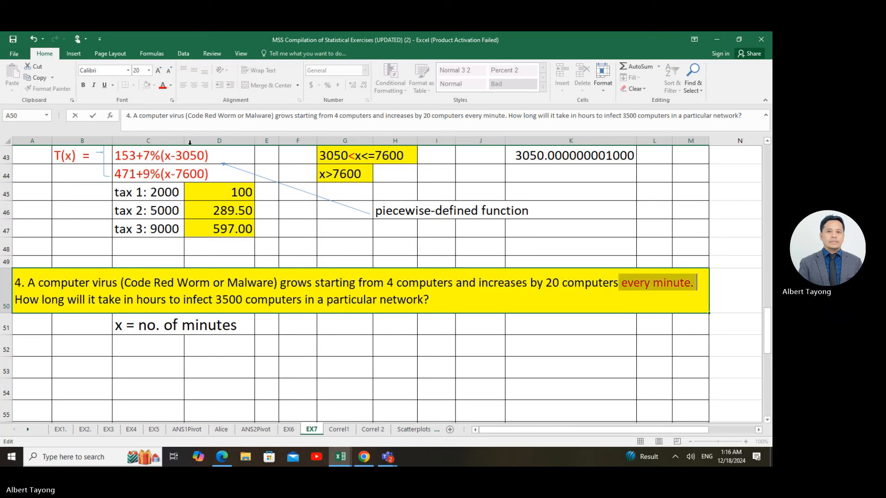
click(259, 352)
Step: Enter the label "Function:" with a capital F in C52
click(137, 347)
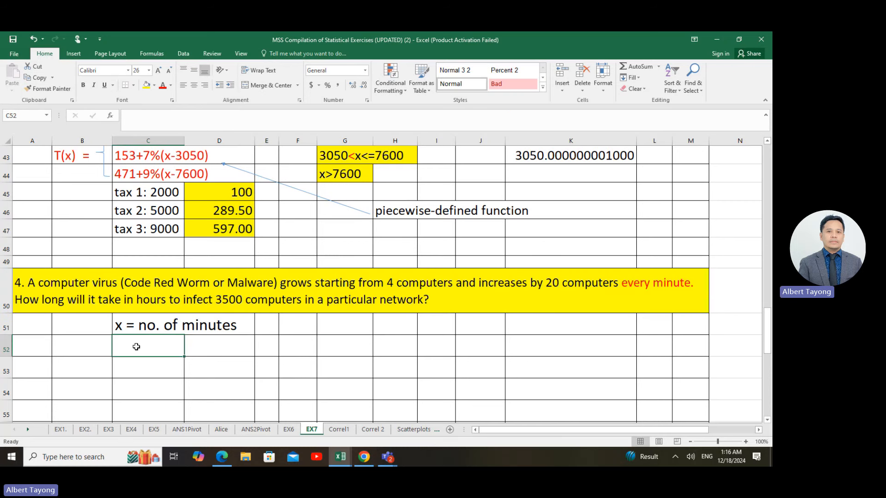
text(function)
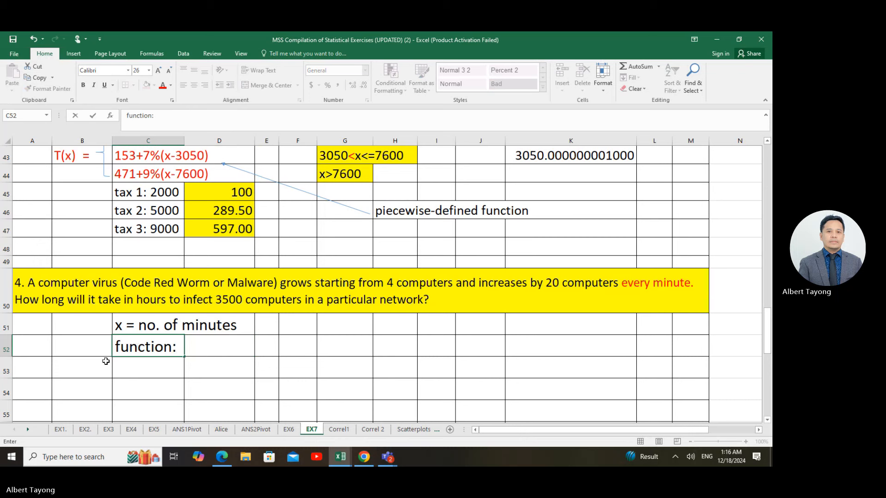
text(:)
click(121, 349)
key(BackSpace)
text(F)
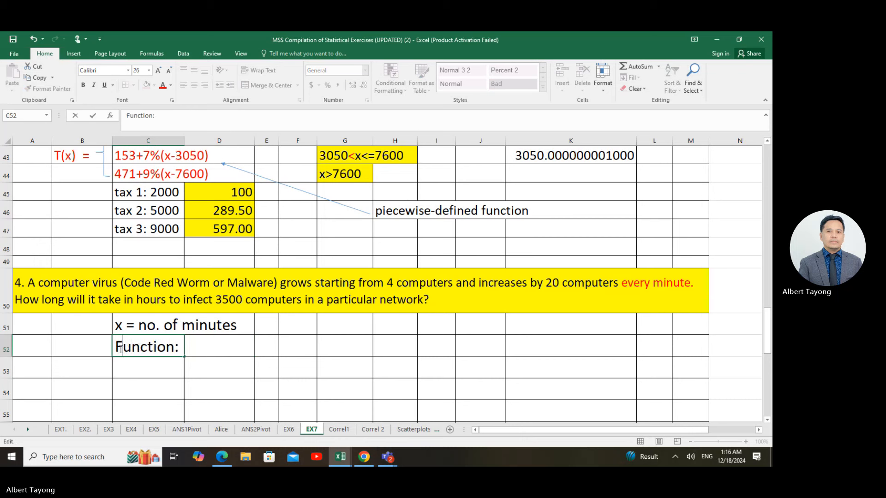
Step: Enter the virus growth function "20x + 4" as text in D52, using a lowercase x
click(221, 353)
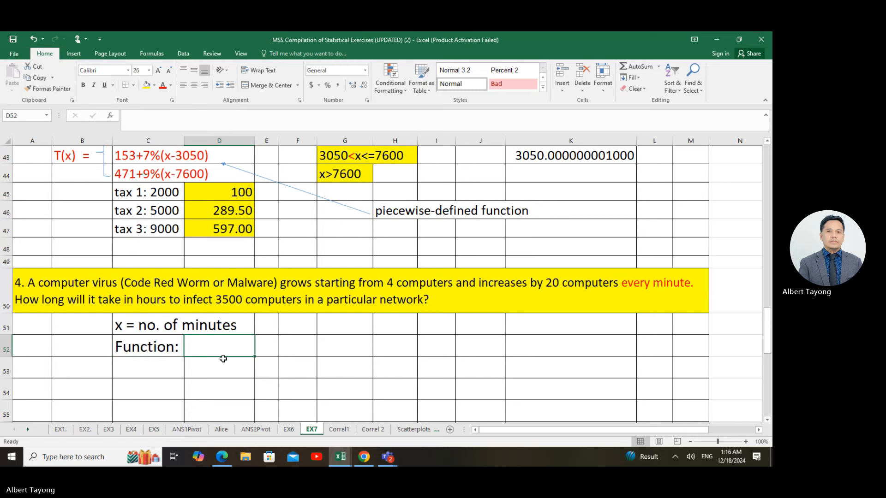
text(20X)
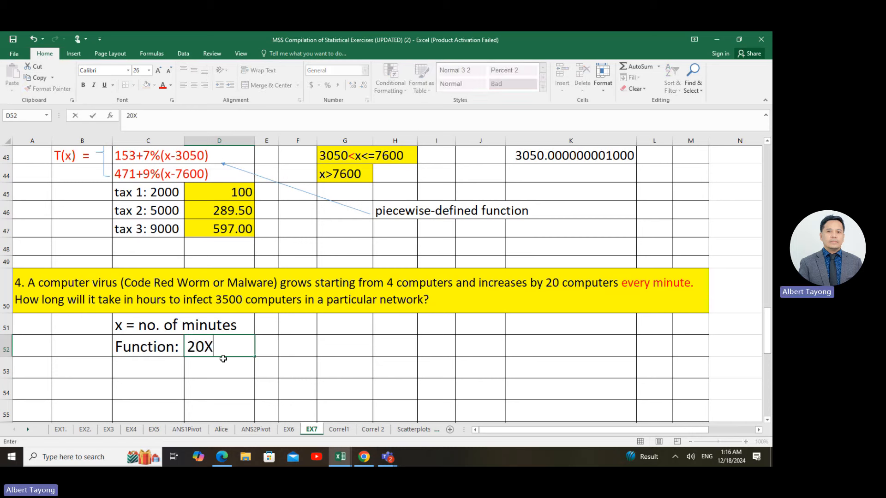
key(BackSpace)
text(x)
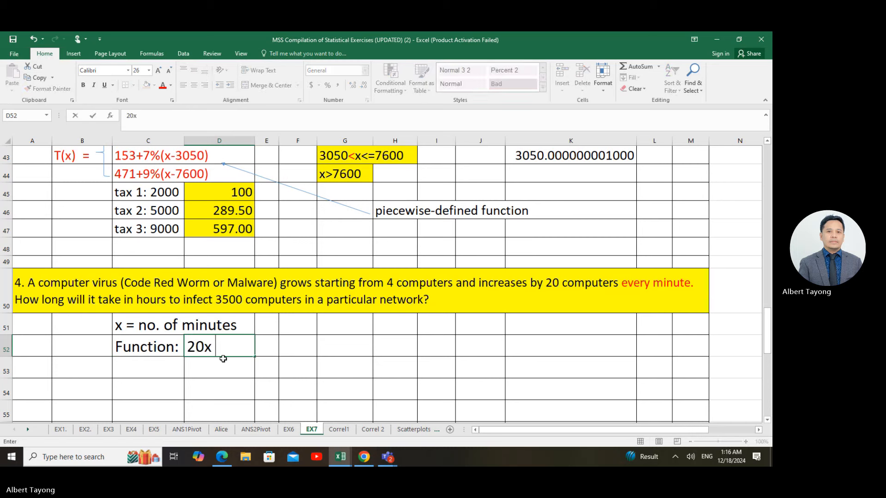
text( + 4)
click(378, 346)
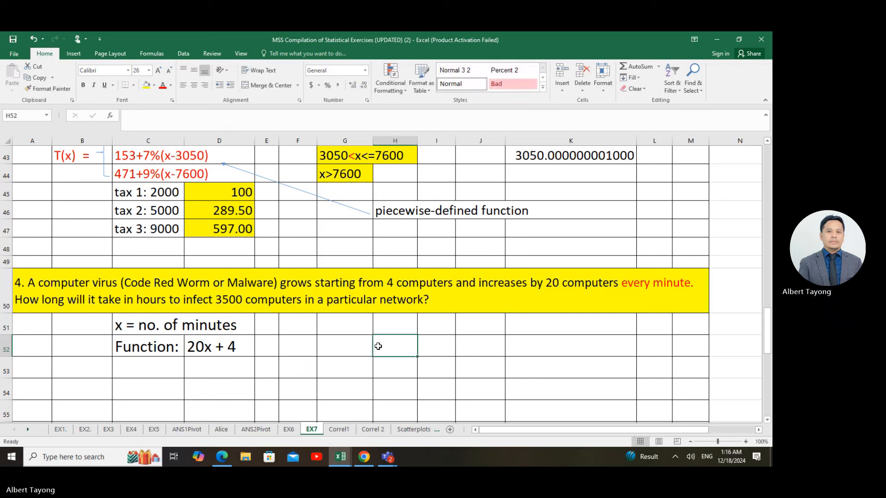
Step: Point out the constant 4 in D52 and color "starting from 4 computers" red in the exercise 4 problem statement
double_click(233, 350)
drag(228, 350, 238, 350)
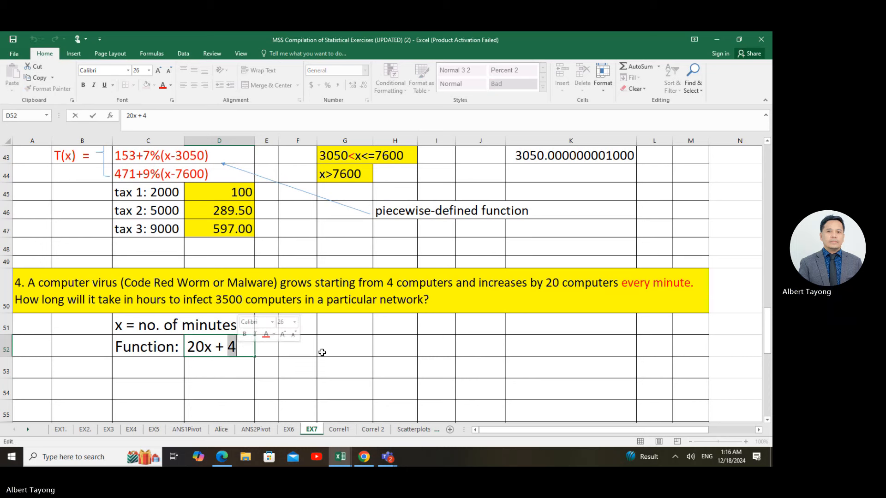
click(322, 352)
click(317, 285)
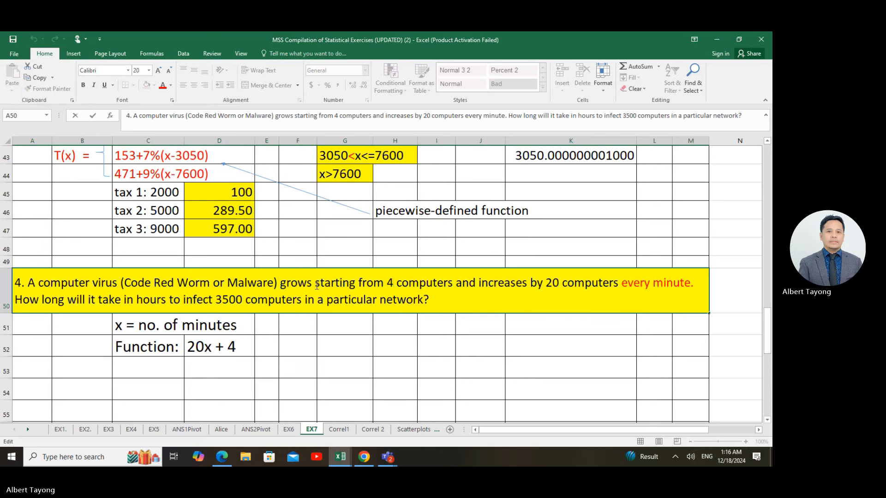
drag(317, 285, 448, 279)
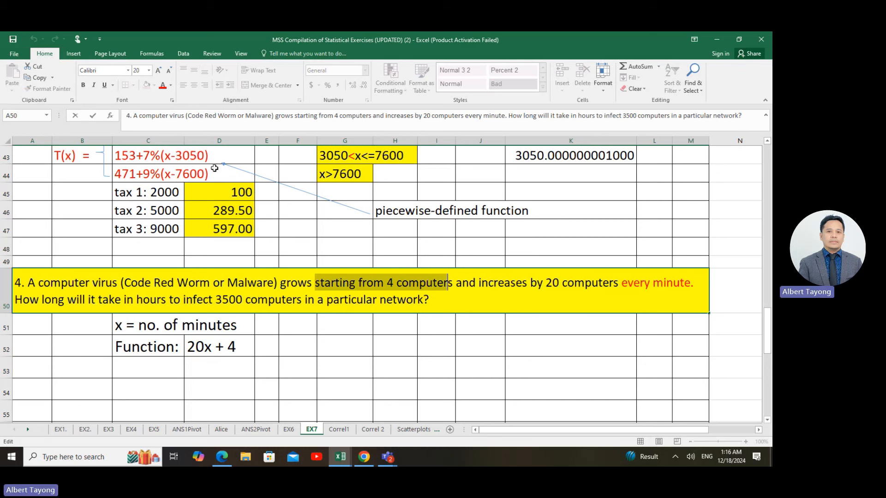
click(163, 86)
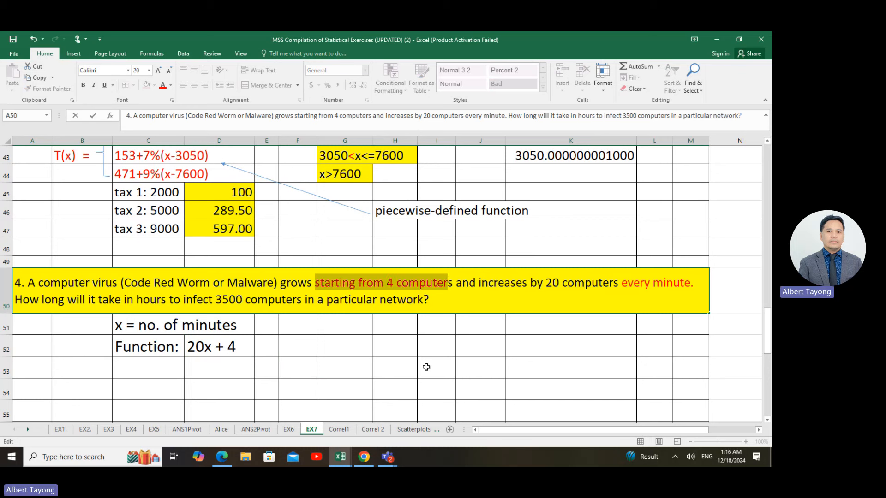
drag(453, 282, 315, 283)
click(162, 86)
click(362, 409)
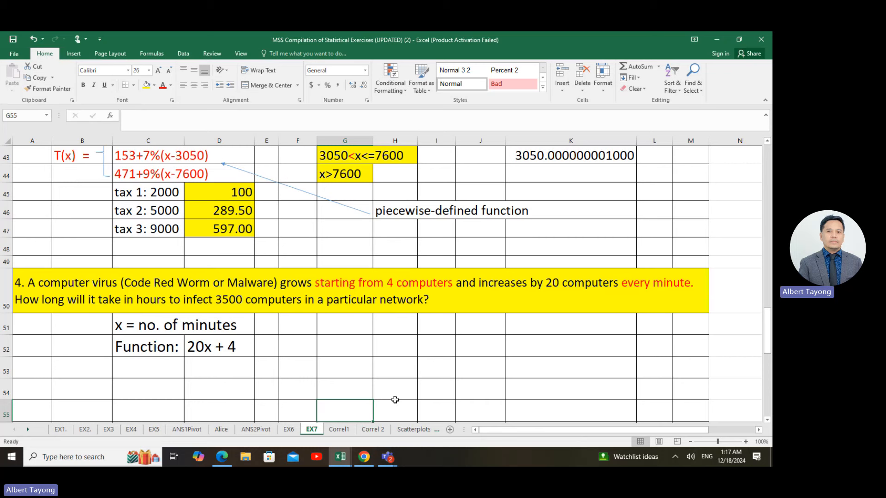
Step: Examine the phrase "20 computers every minute" in the exercise 4 problem and compare it with the function in D52
click(591, 288)
double_click(591, 289)
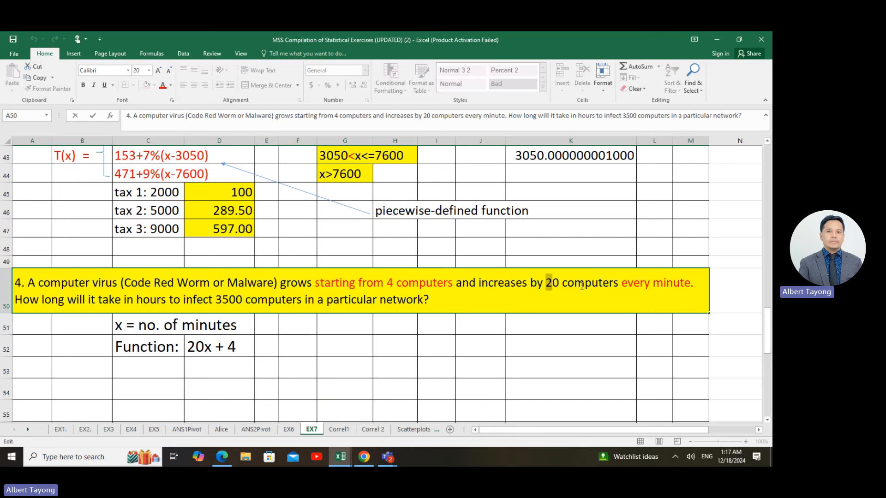
drag(546, 282, 697, 282)
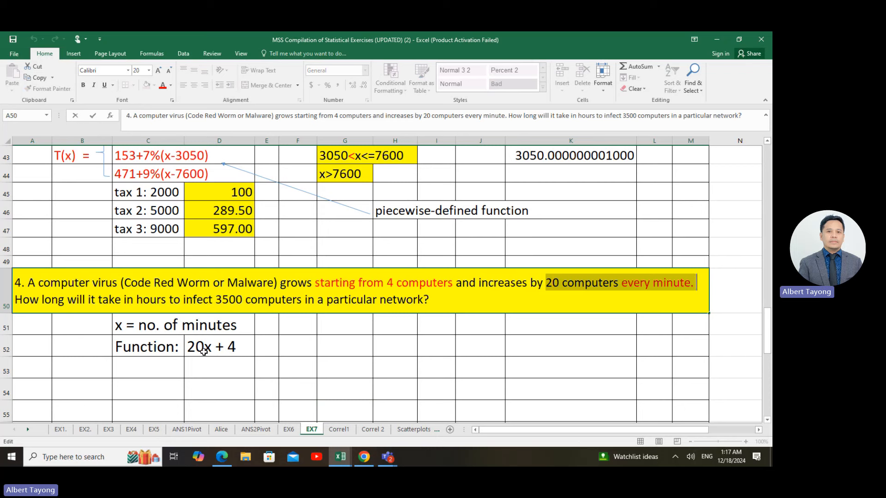
key(Escape)
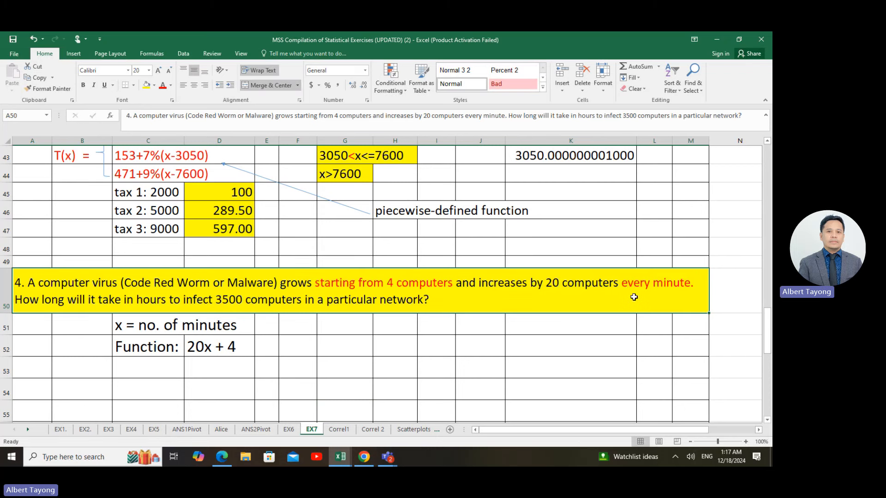
double_click(639, 285)
drag(621, 280, 645, 283)
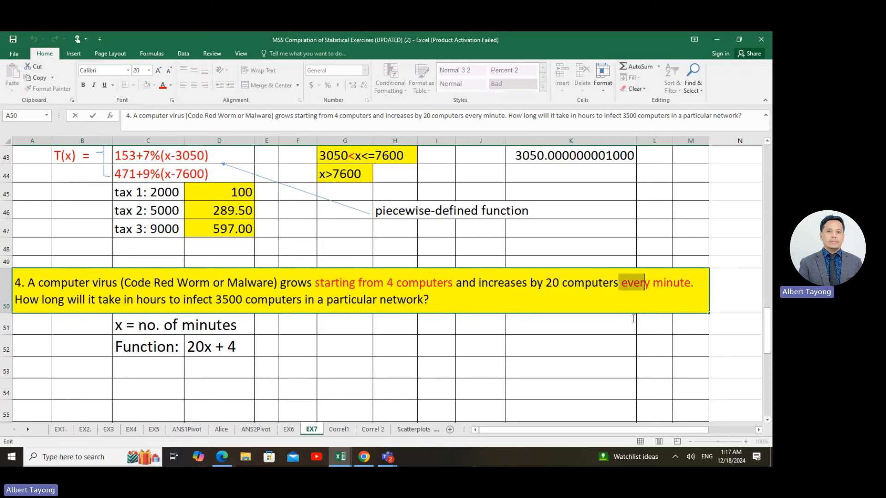
click(608, 331)
click(250, 352)
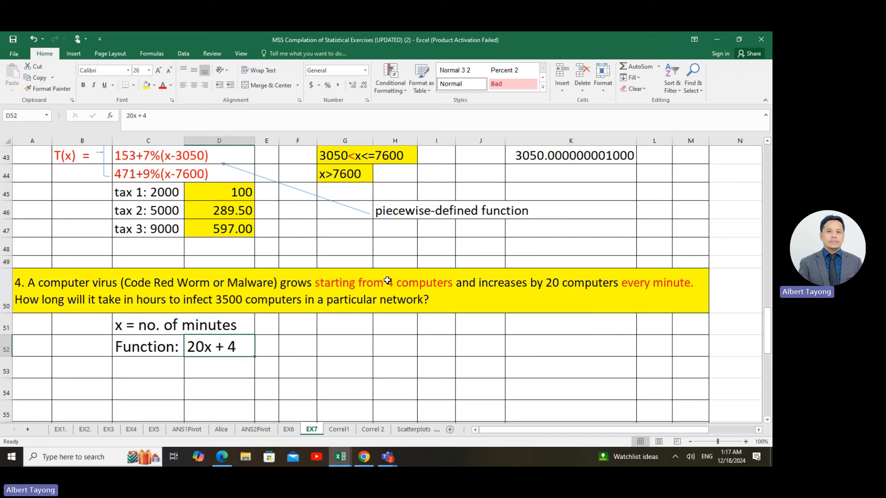
click(272, 357)
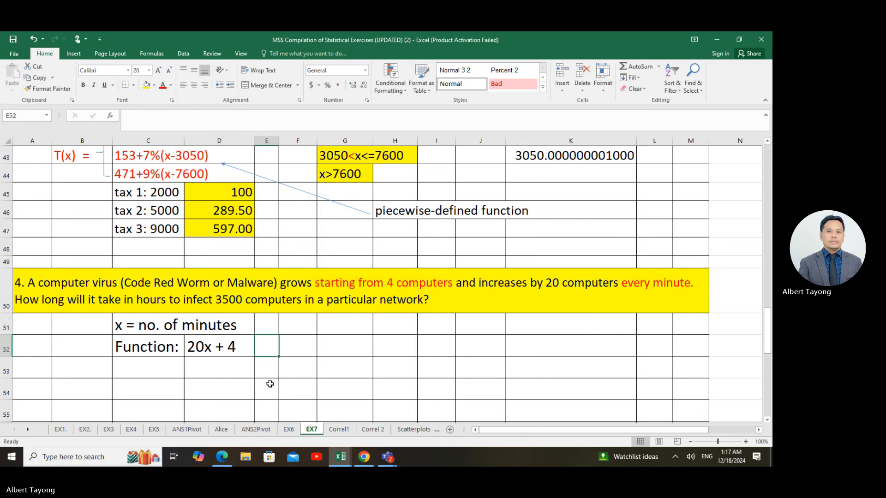
Step: Color "How long will it take in hours" red in the exercise 4 problem statement
double_click(45, 302)
drag(17, 304, 166, 303)
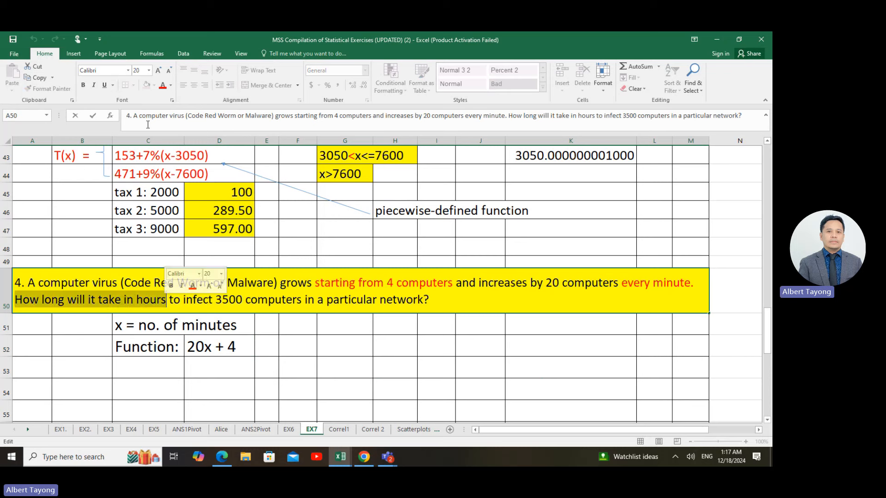
click(163, 86)
Step: Enter "x = ?;" in C53 as the unknown to solve for
click(153, 367)
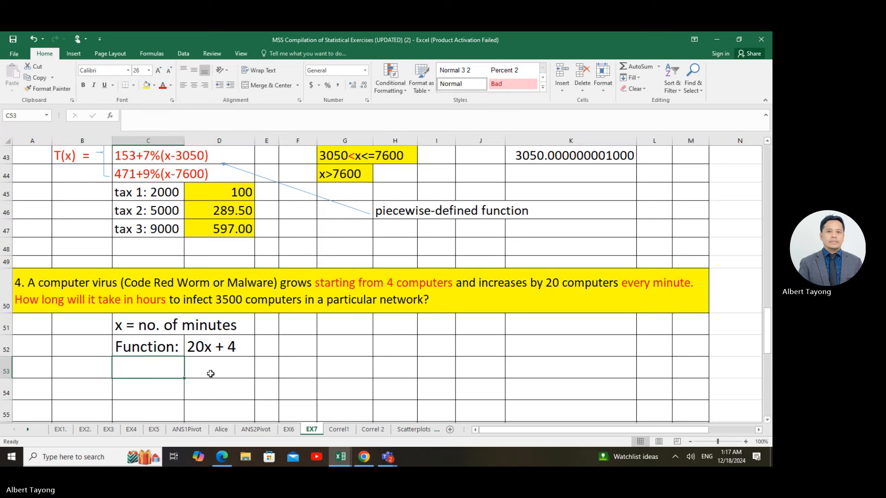
text(x = )
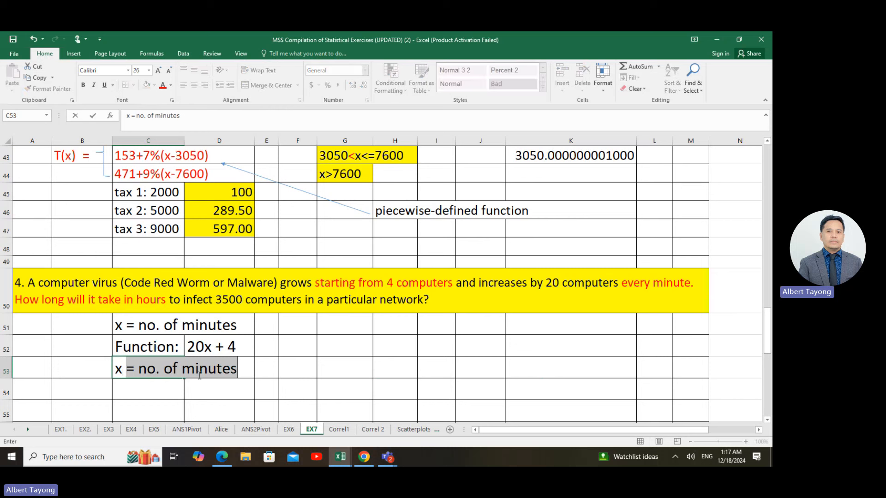
text(?;)
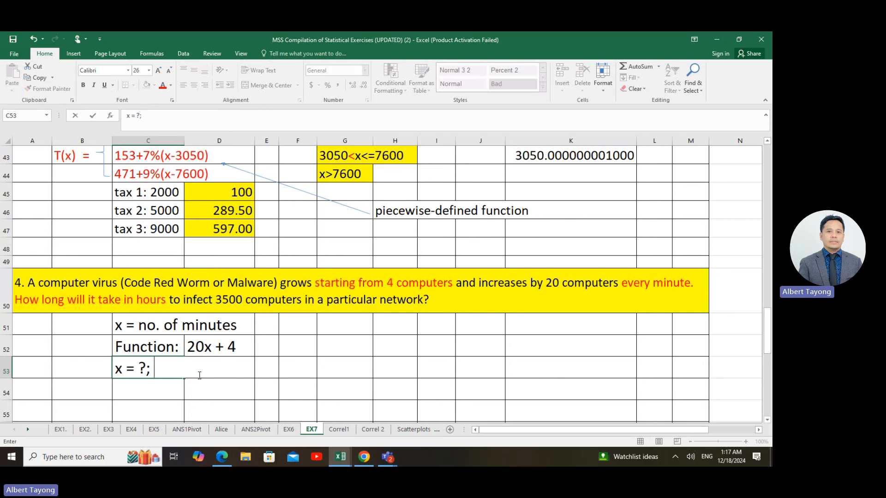
Step: Add "V(x) = " in front of the function in D52 so it reads "V(x) = 20x + 4"
double_click(190, 347)
text(V)
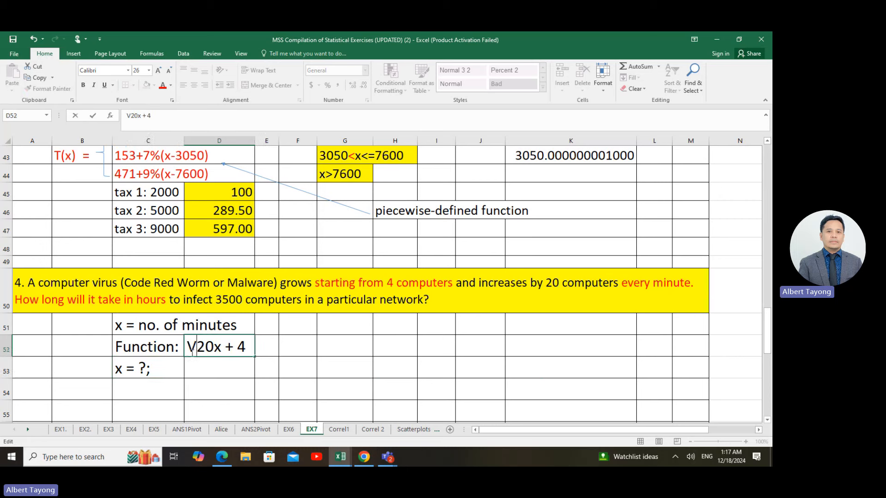
text((x) )
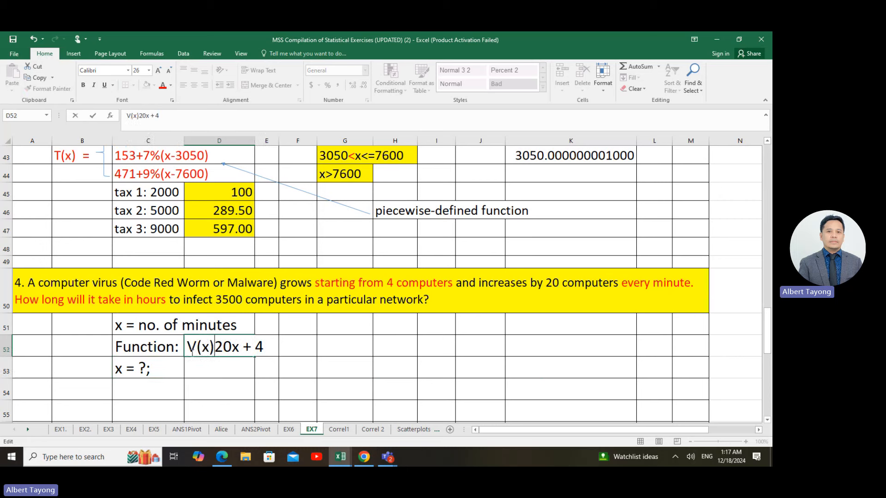
text(=)
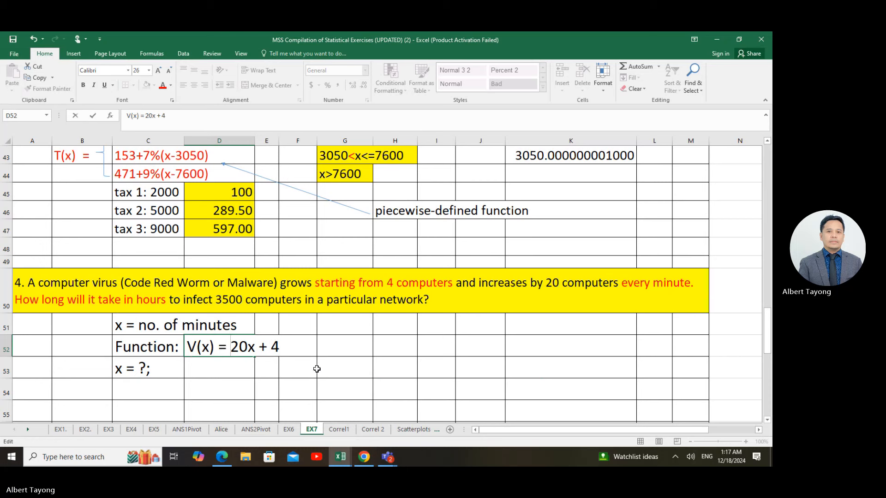
click(314, 368)
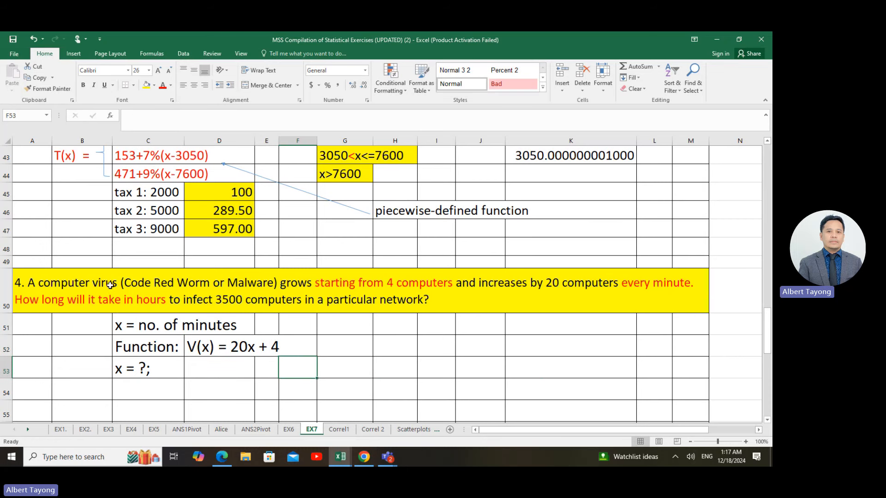
Step: Append "V(x) = 3500" to the text in C53 after the semicolon
double_click(171, 369)
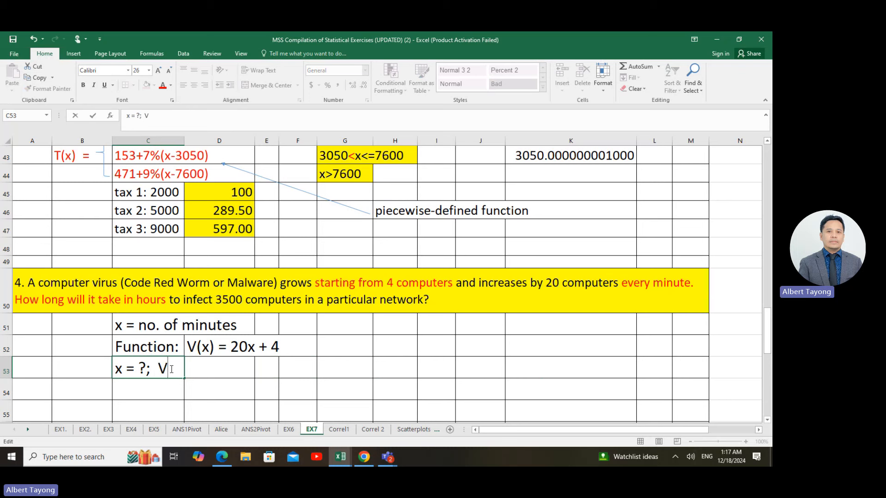
text(V(x)
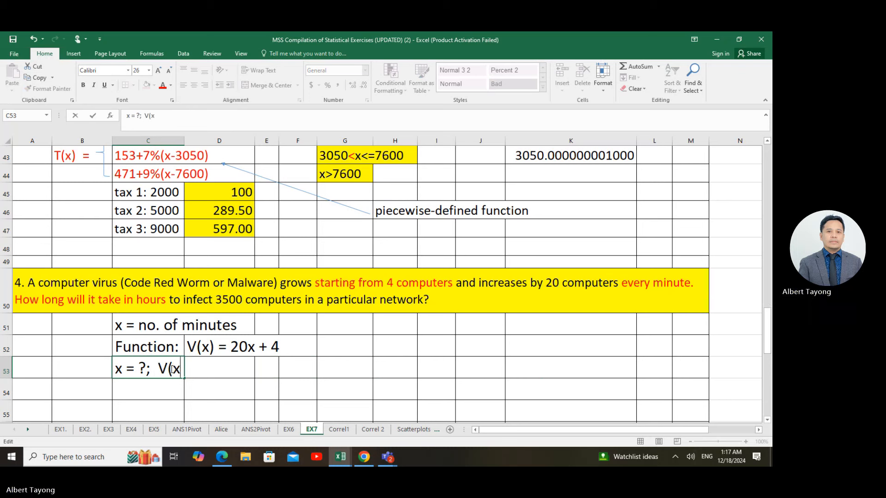
text() = )
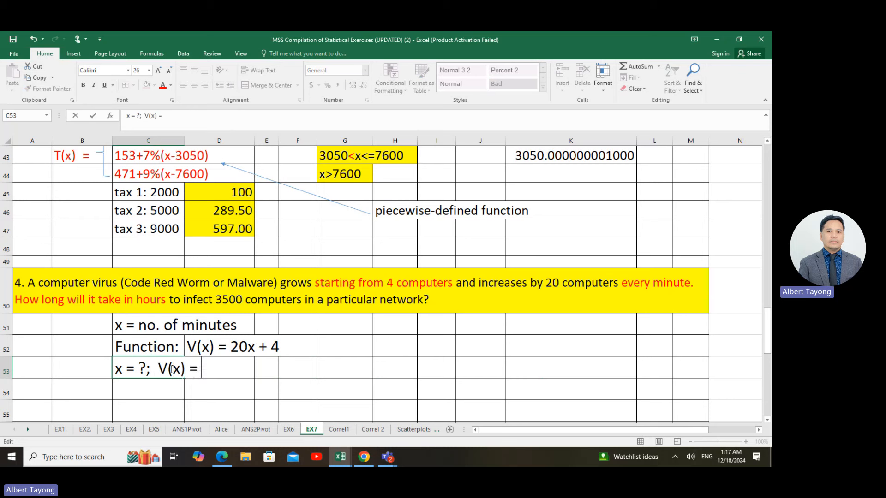
text(3500)
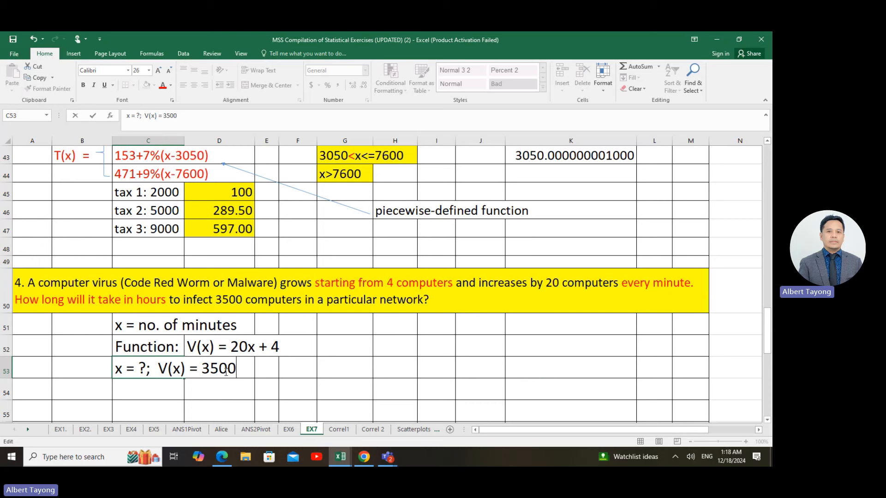
click(271, 390)
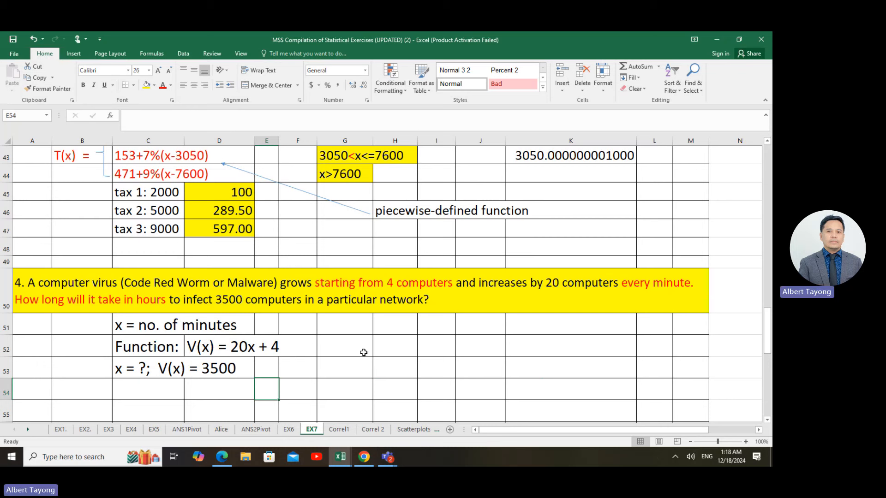
Step: Enter the note "V(x) - no. of PC's infected by the virus" in G52 beside the function
click(347, 341)
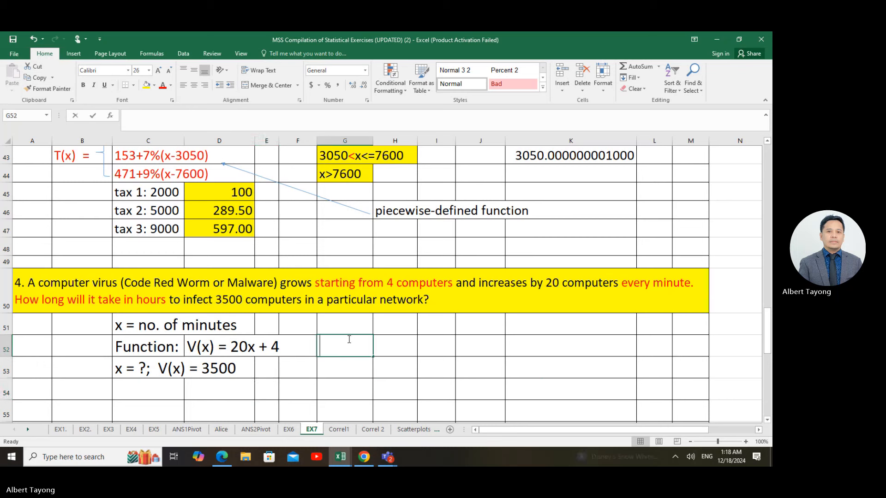
text(V(x)
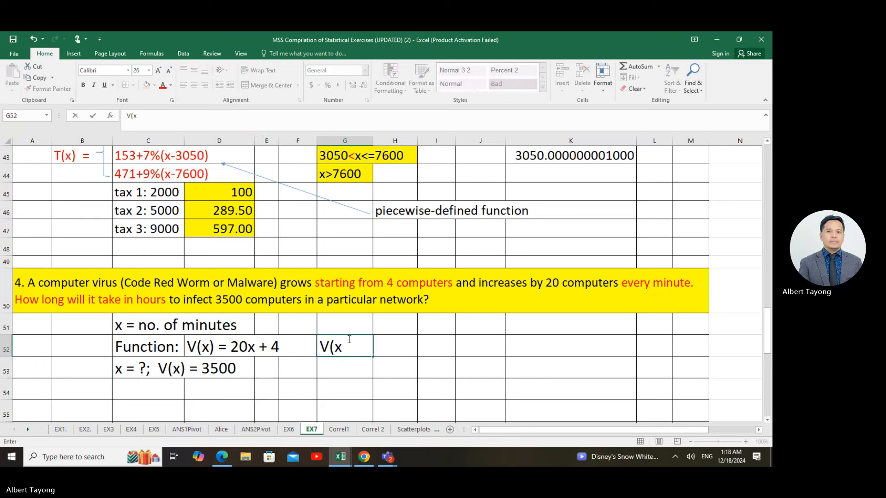
text() - no)
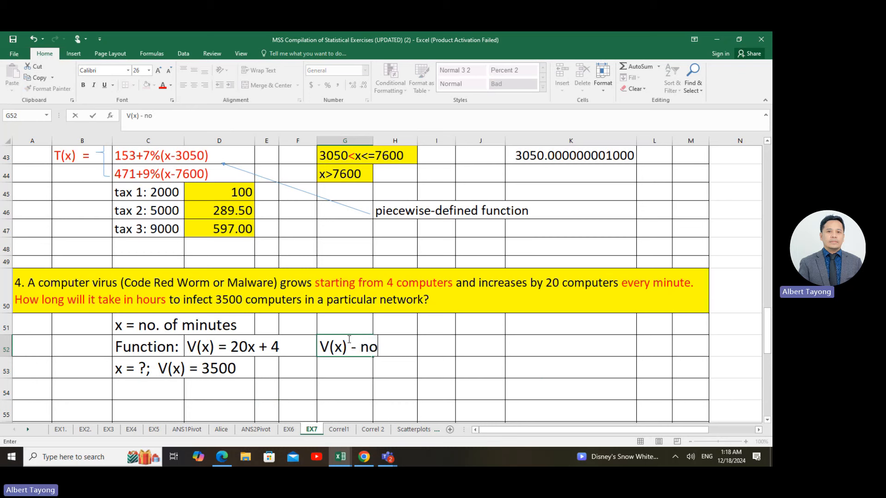
text(. of)
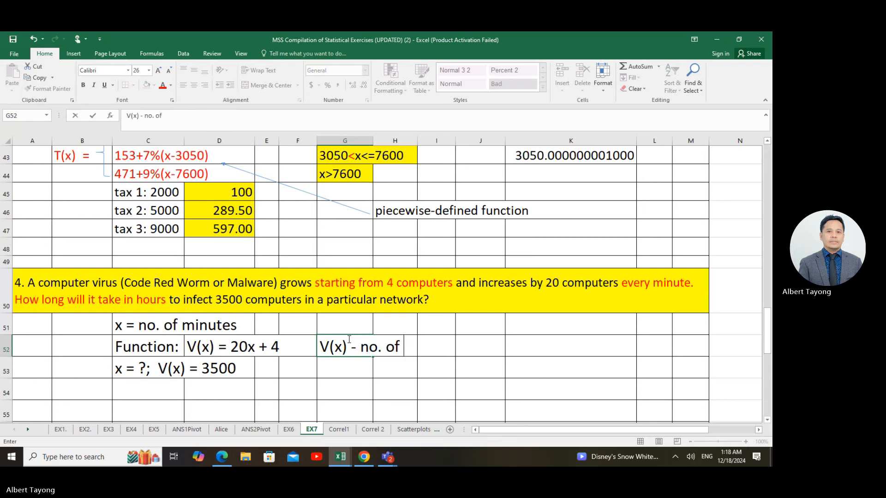
text( PC's)
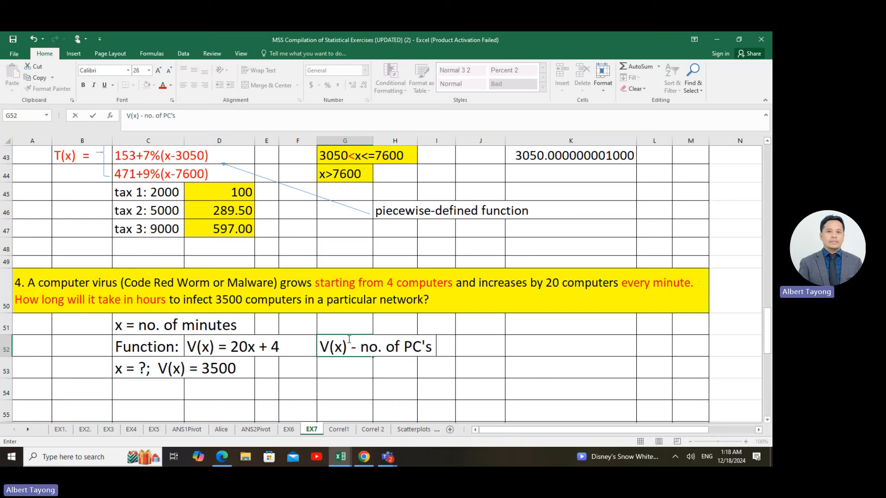
text( infected b)
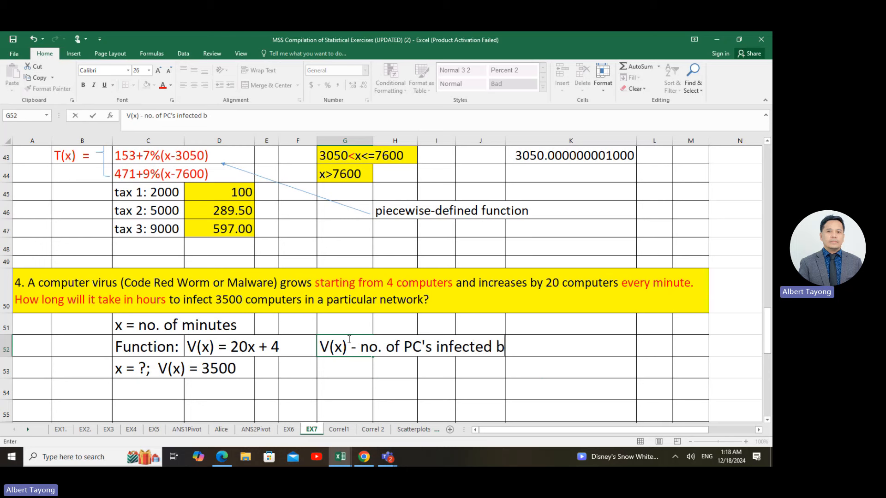
text(y the virus)
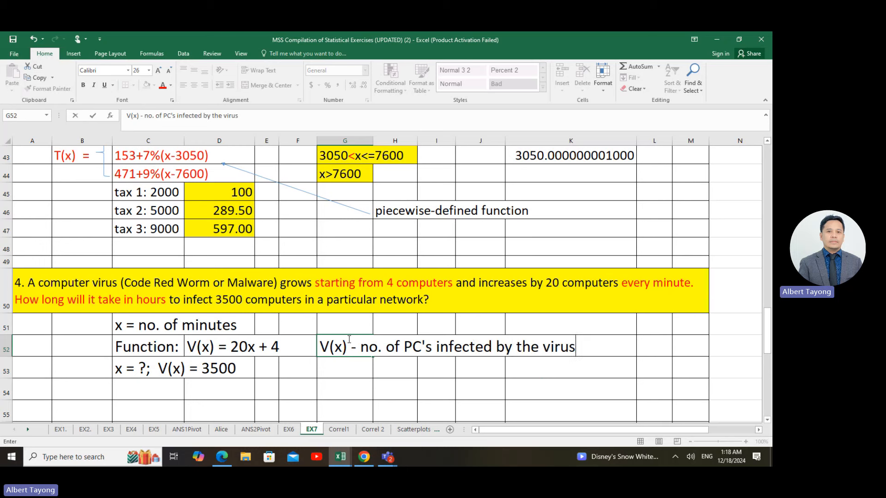
click(324, 367)
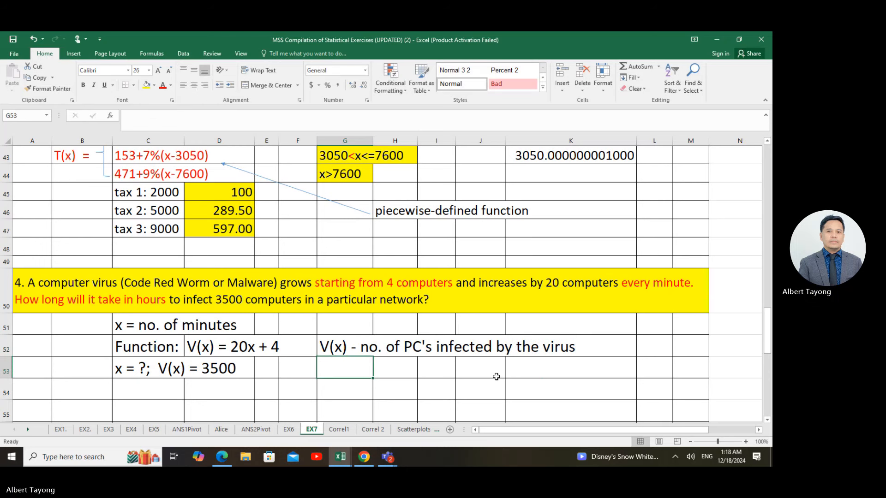
Step: Replace the dash in the G52 note with "= y ="
double_click(356, 348)
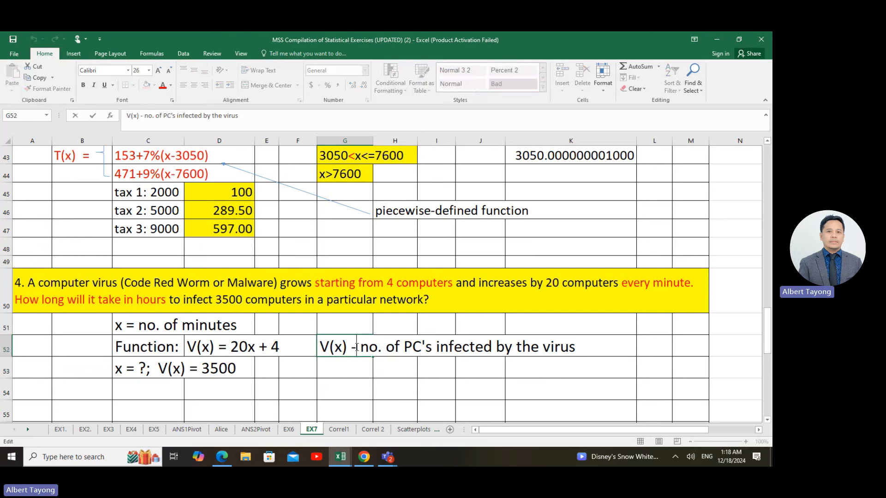
key(BackSpace)
text(= y =)
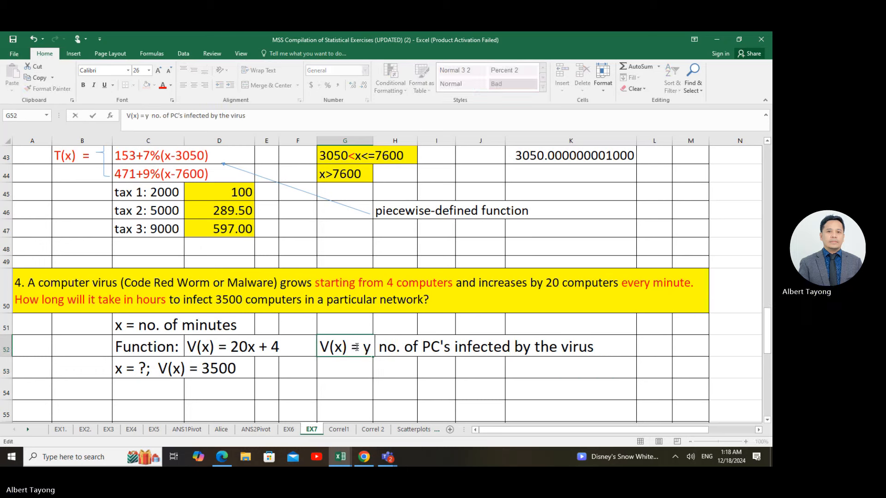
click(361, 385)
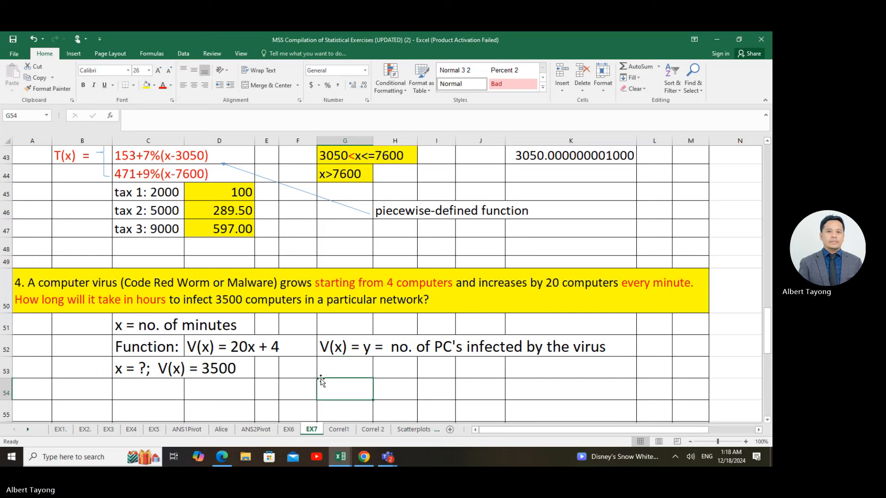
Step: Enter "3500 = 20x =" as text in C54 under the given values
click(136, 383)
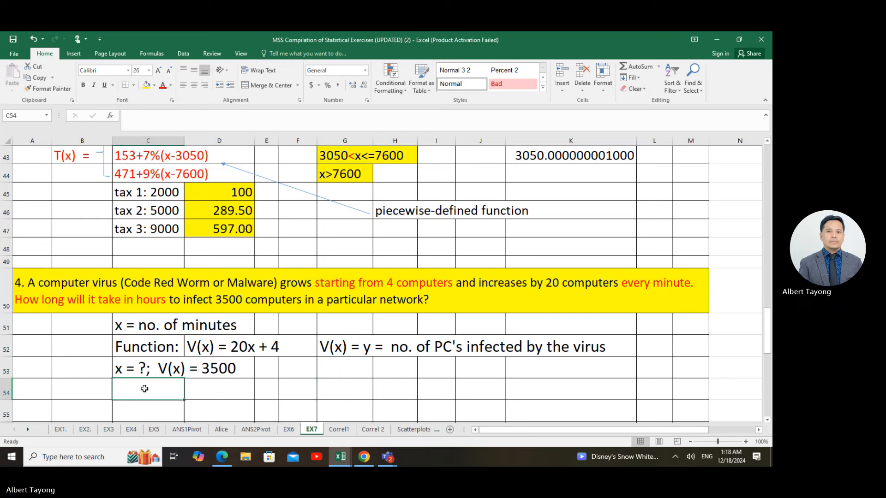
text(350)
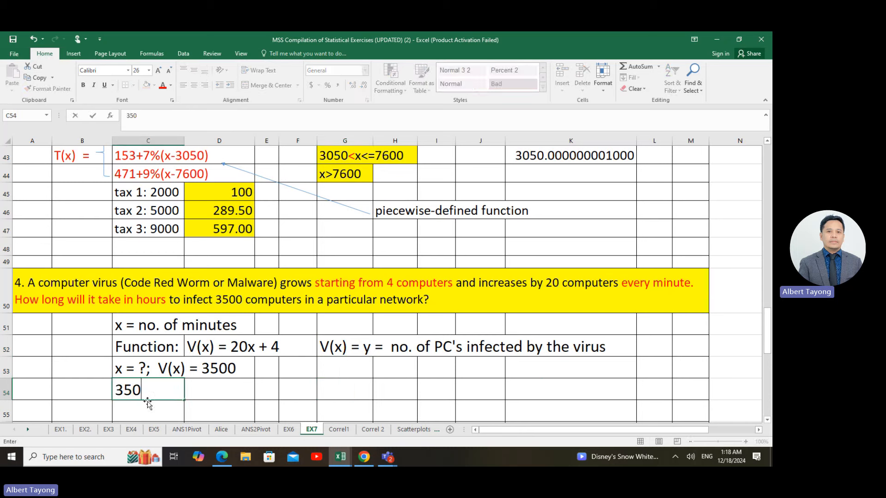
text(0 = 20x =)
key(Home)
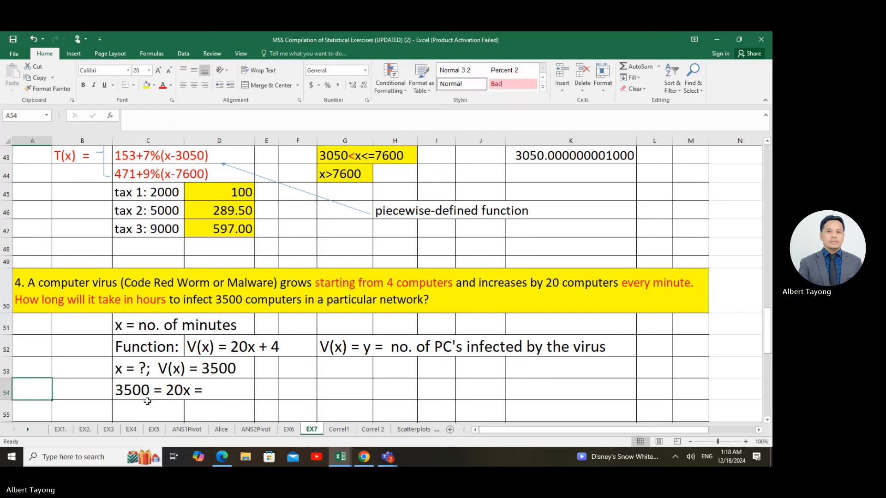
text(+ 4)
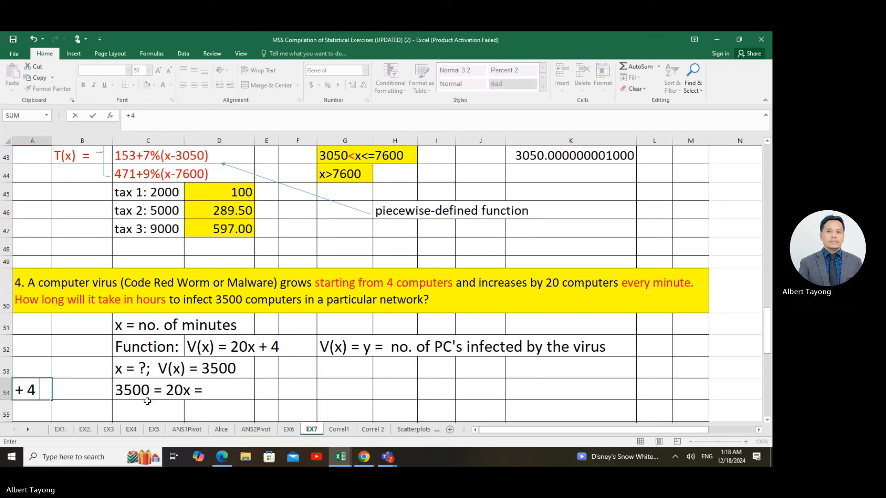
text( =)
key(BackSpace)
key(BackSpace)
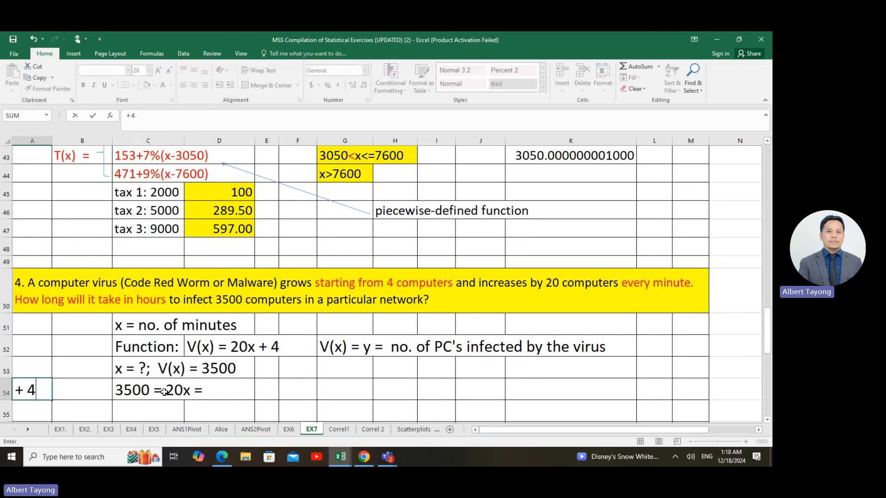
key(BackSpace)
key(BackSpace)
key(BackSpace)
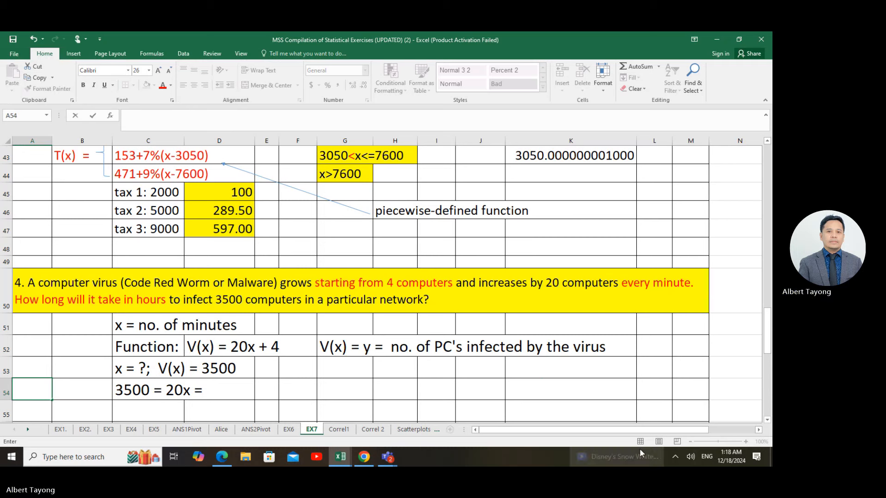
click(674, 457)
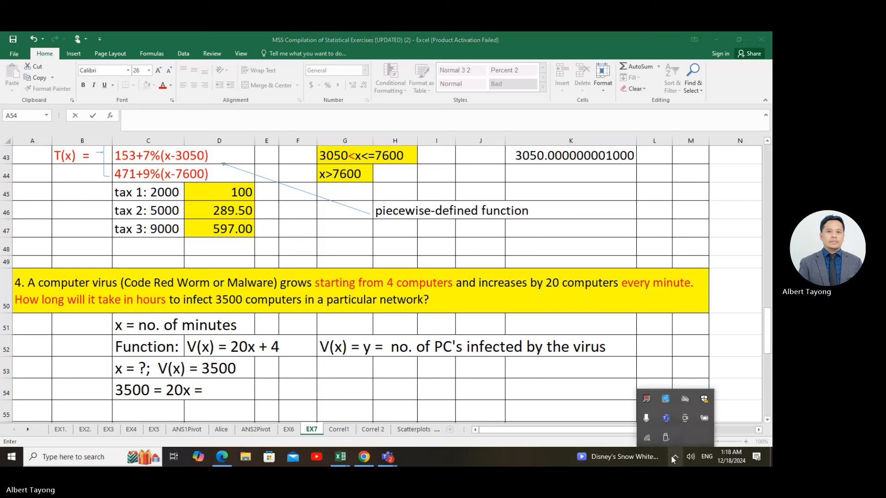
Step: Correct the equation in C54 to "3500 = 20x +4", removing the extra equals sign
click(213, 389)
double_click(213, 389)
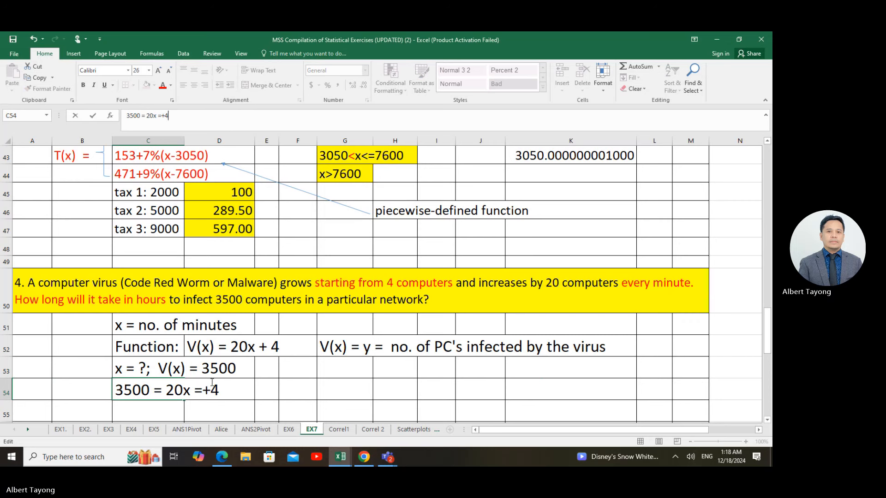
key(BackSpace)
click(318, 389)
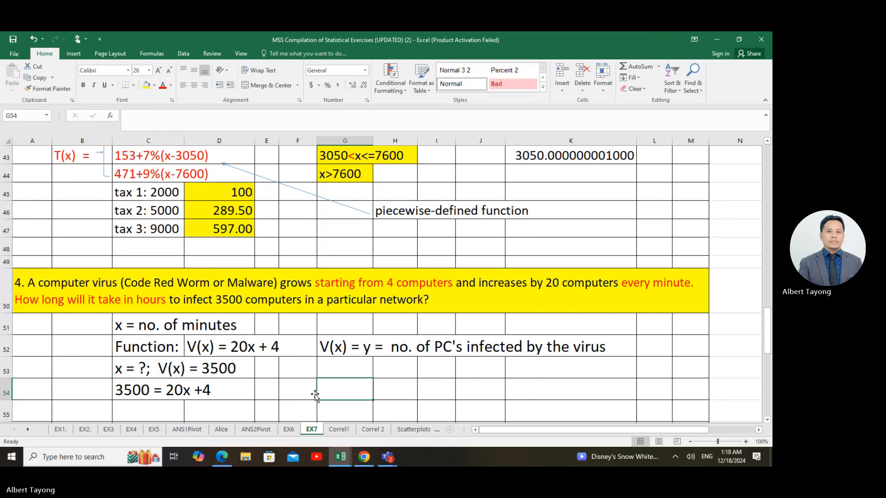
Step: Add a space before the 4 in C54 so the equation reads "3500 = 20x + 4"
scroll(316, 396, down, 1)
click(208, 337)
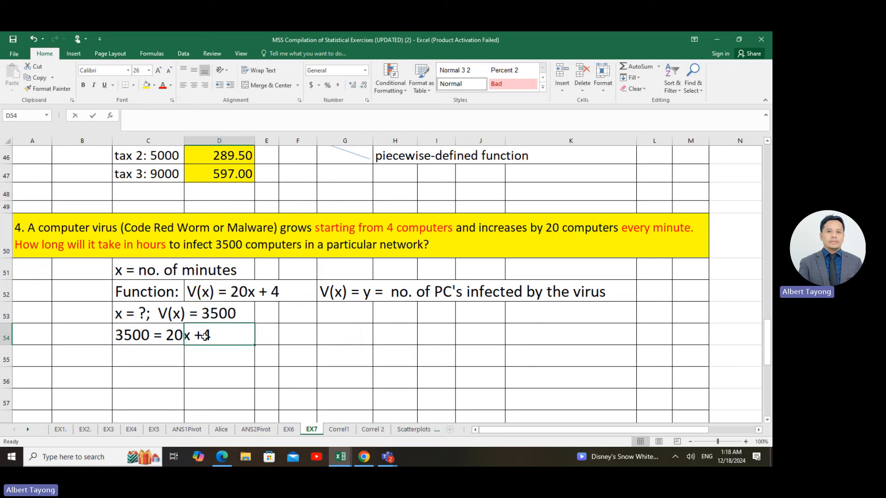
click(160, 336)
click(161, 119)
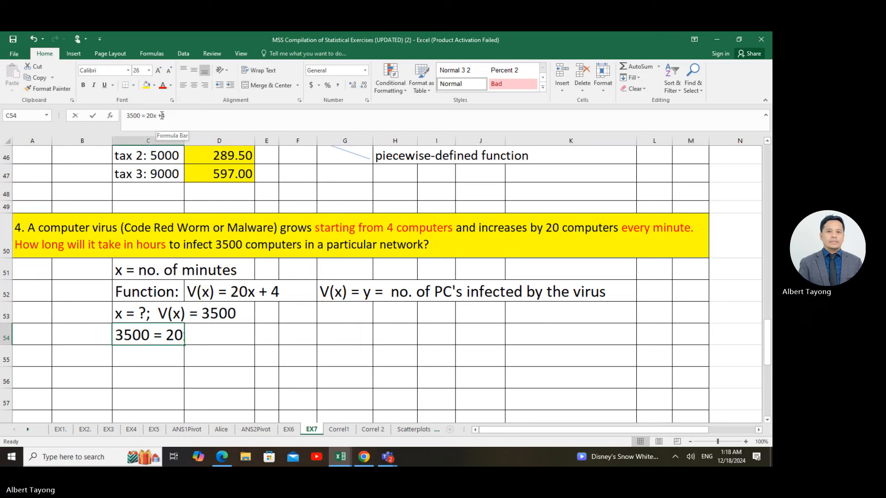
Step: Enter the rearranged equation "3500-4 = 20x" as text in C55
click(147, 354)
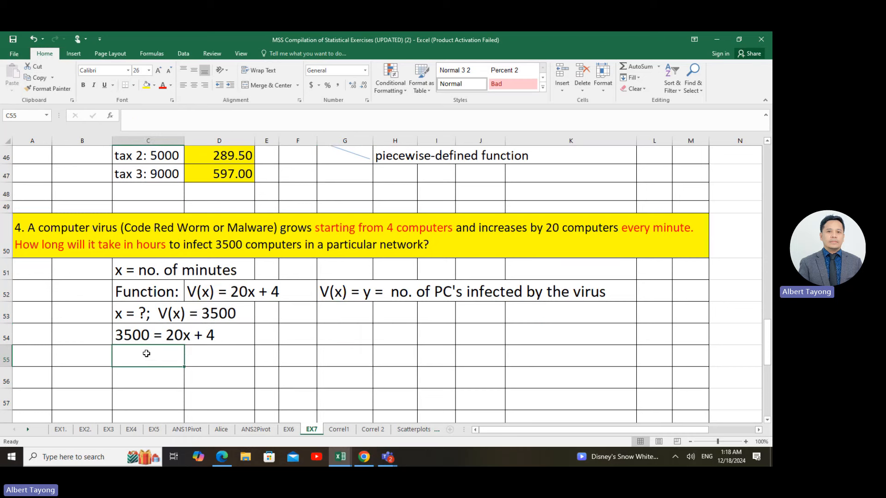
text(3500)
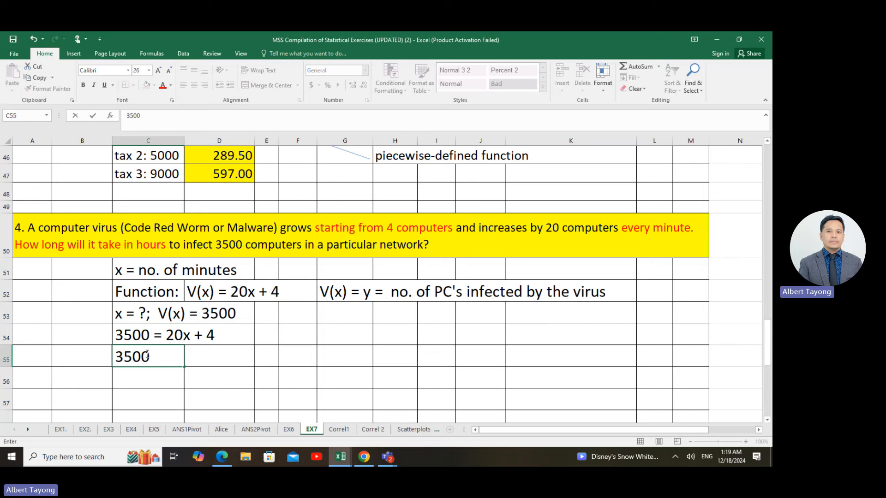
text(-4 = 20x)
Step: Calculate the equation's constant side in C56 with the formula =3500-4
click(156, 378)
text(=35)
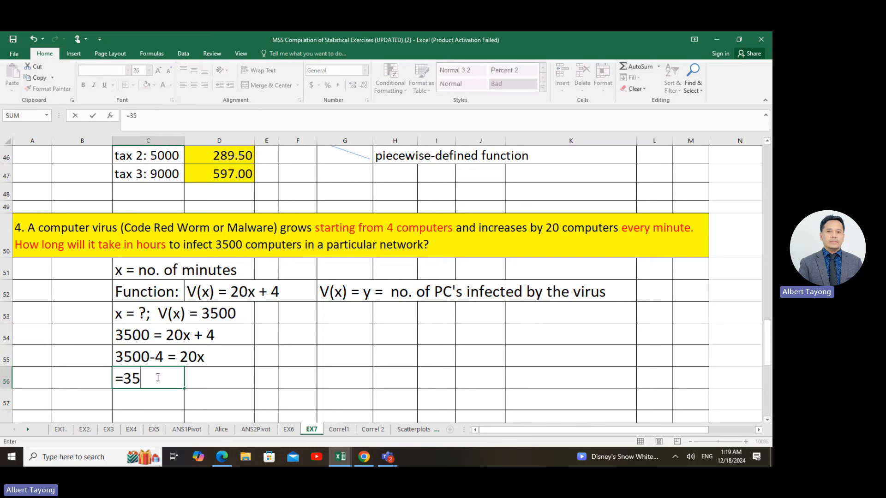
text(00-4)
key(Return)
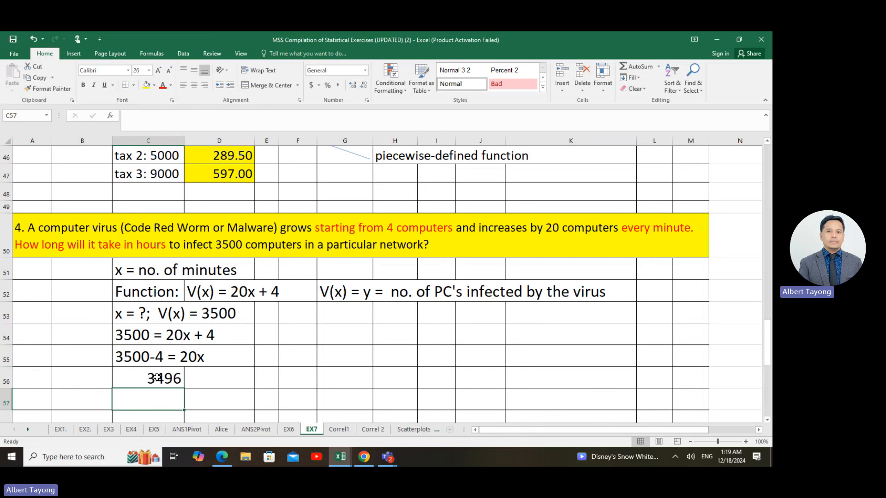
Step: Enter "=20x" as text in D56 beside the calculated constant, correcting the mistyped coefficient
click(205, 378)
text(=)
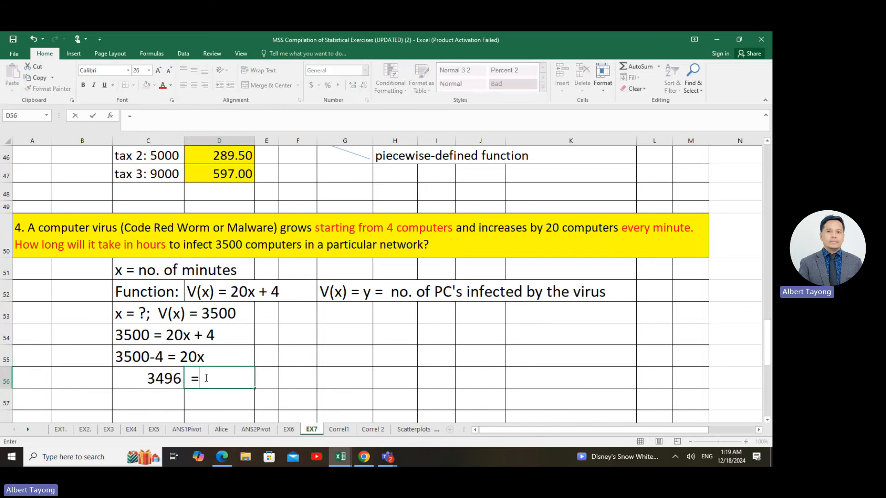
text(w0x)
click(210, 379)
key(BackSpace)
text(20x)
Step: Solve for x in minutes in C57 with the formula =C56/20
click(164, 398)
text(=)
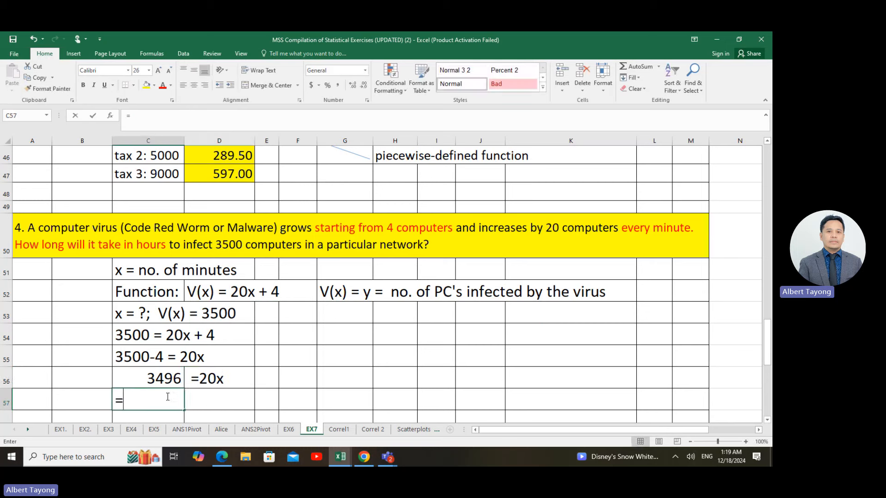
click(153, 381)
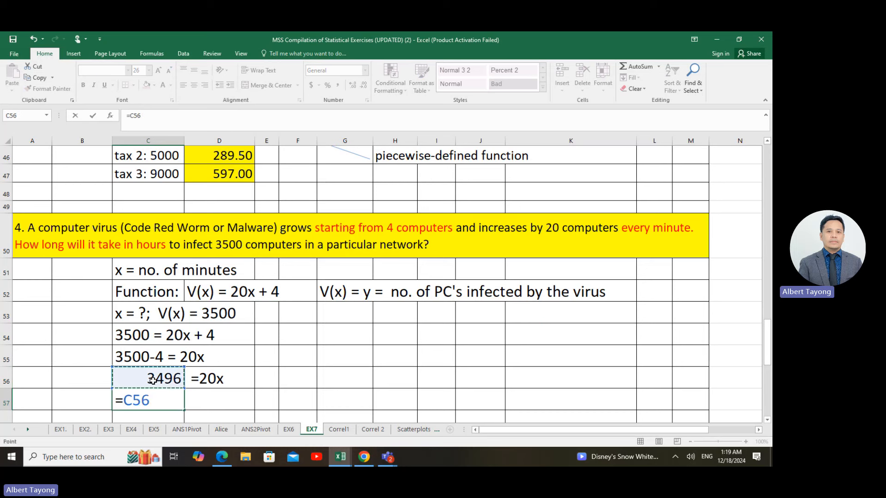
text(/20)
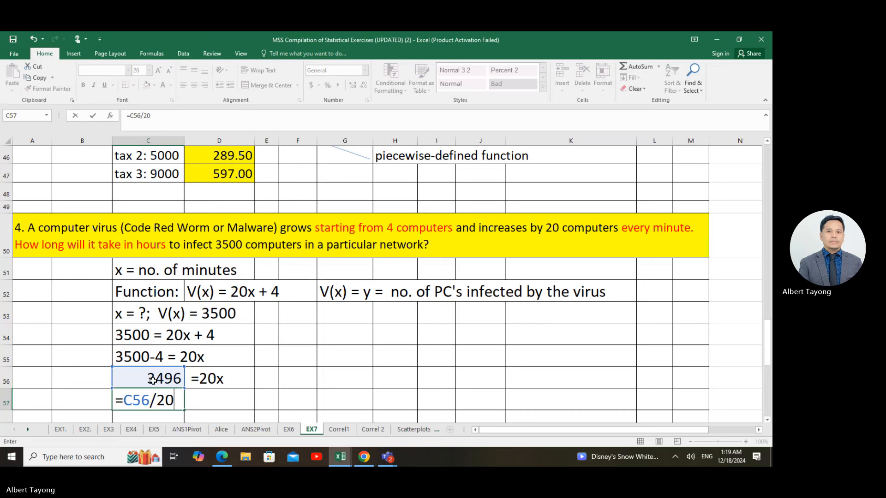
key(Return)
click(291, 405)
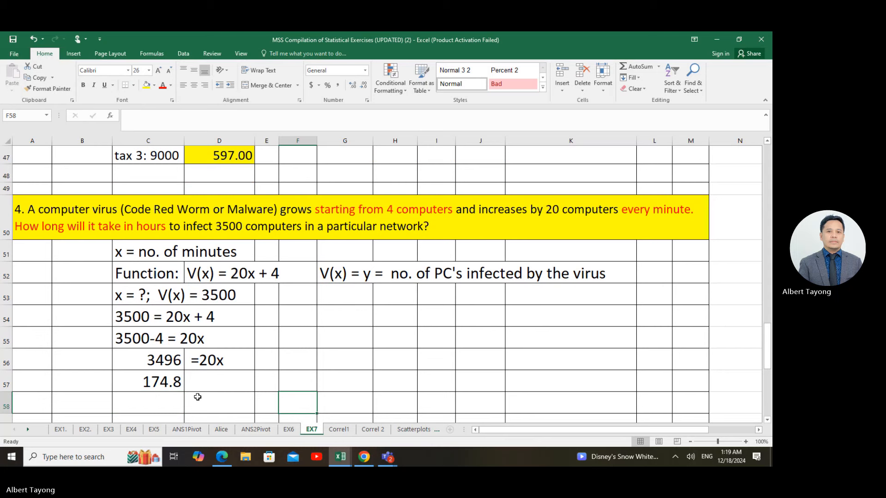
Step: Label C58 "hours =" and convert the minutes to hours in D58 with the formula =C57/60
click(178, 403)
text(hours)
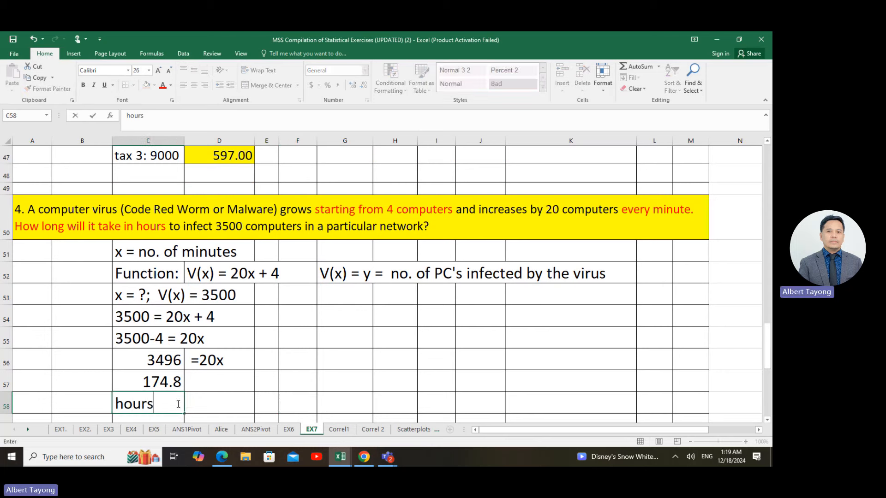
text( =)
click(211, 403)
text(=)
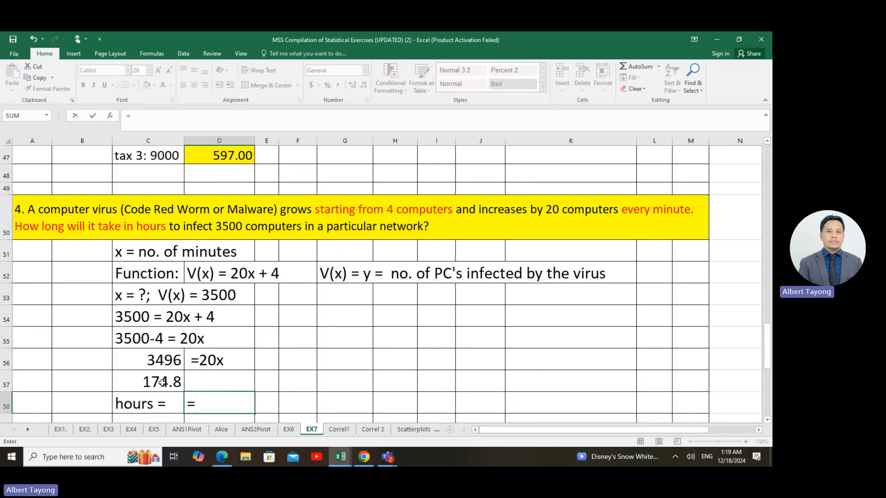
click(162, 382)
text(/60)
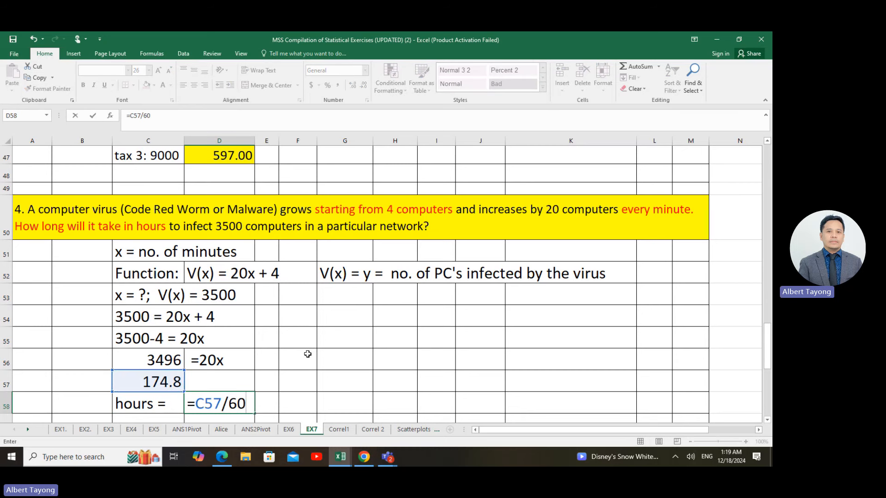
key(Return)
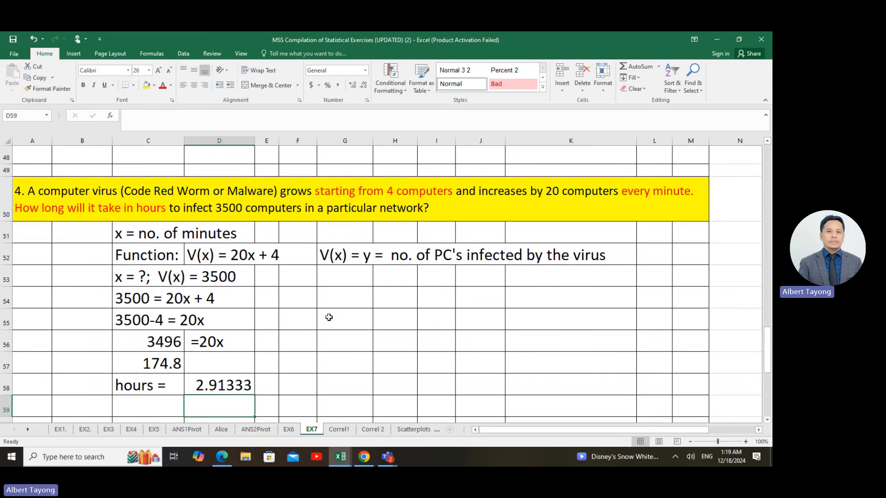
Step: Enter the conversion note "1 hr = 60 min" in G55 beside the solution
click(329, 318)
text(1 hr =)
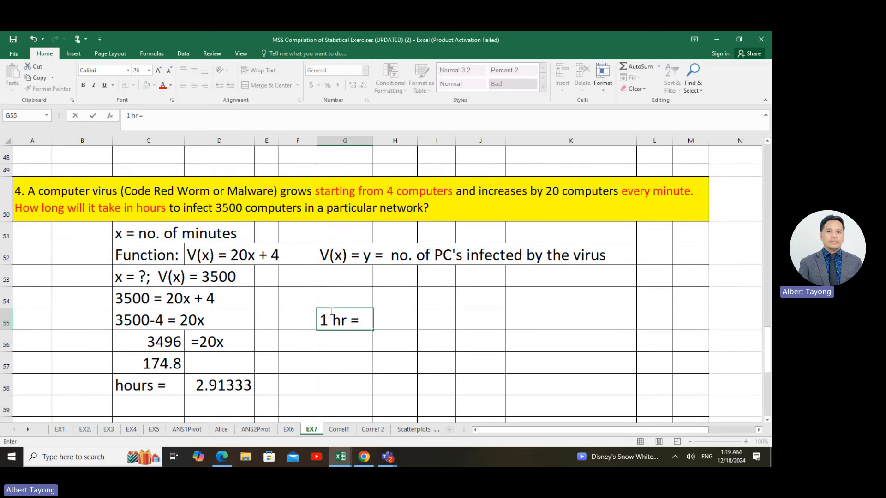
text( 60 min)
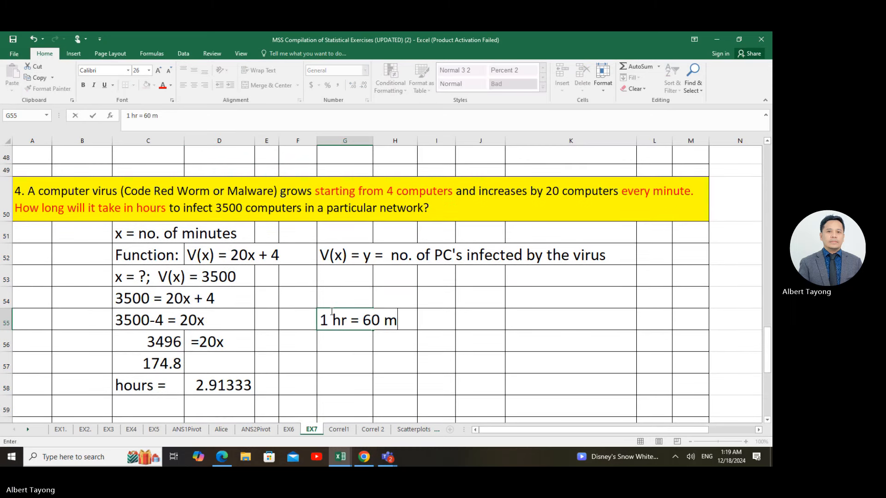
click(309, 380)
Step: Review the exercise 4 solution and the graphs, tables and domain work of exercises 1 and 2
click(231, 383)
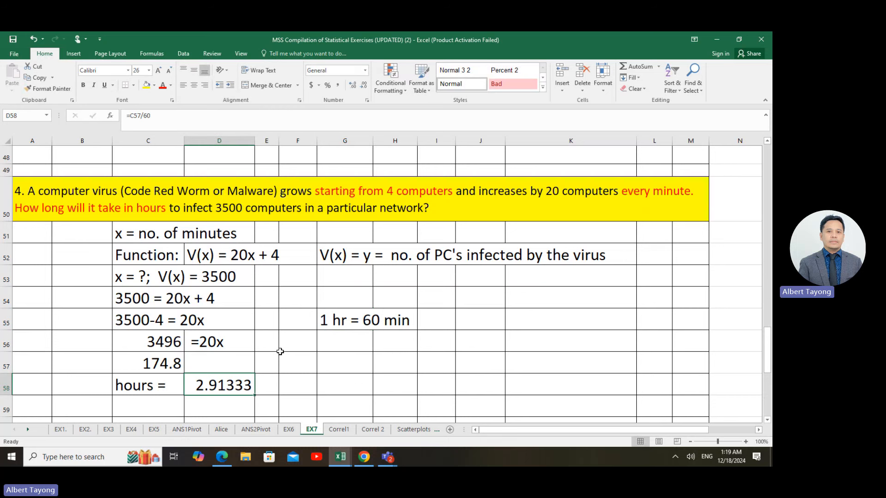
click(374, 387)
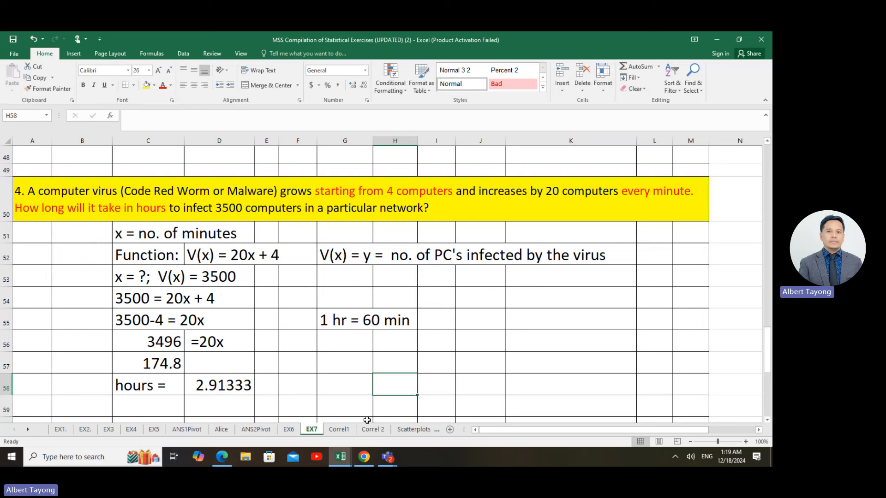
drag(480, 364, 153, 365)
drag(524, 386, 53, 232)
click(496, 300)
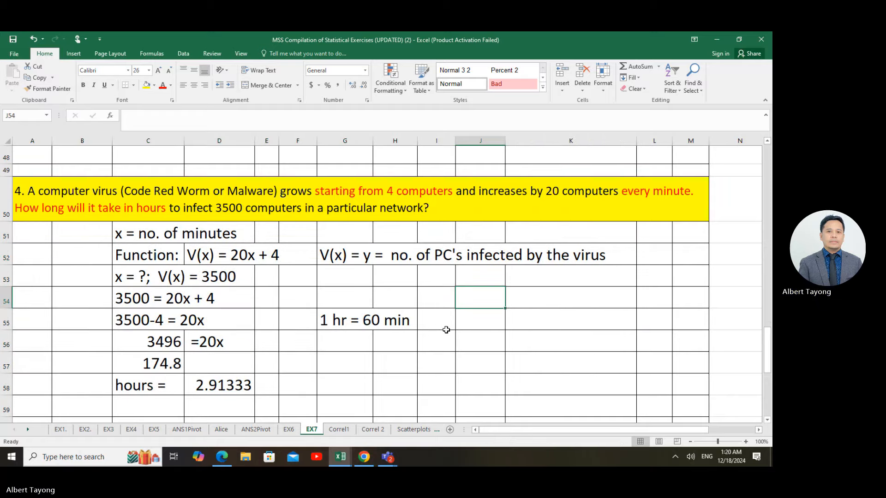
scroll(445, 330, down, 1)
scroll(448, 334, up, 13)
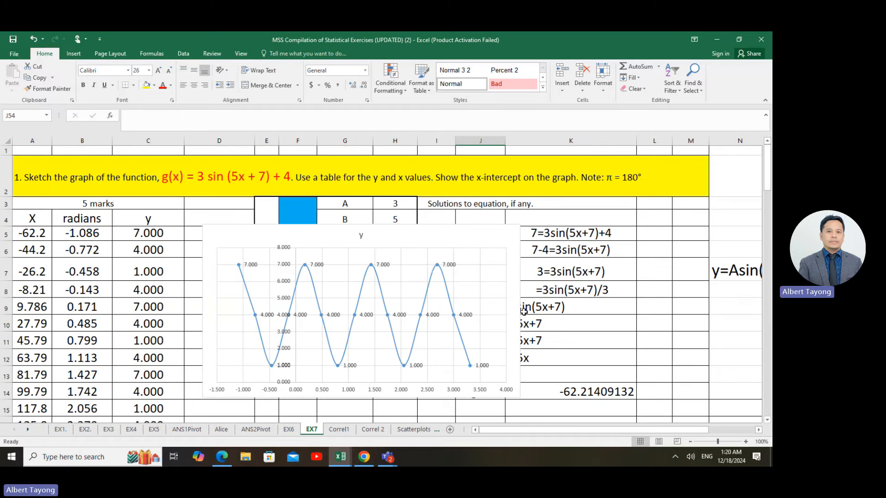
scroll(376, 370, down, 2)
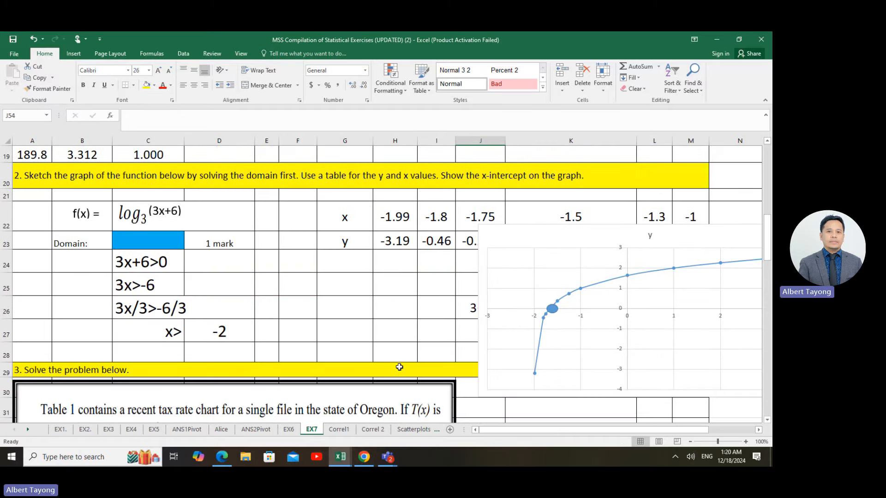
click(377, 299)
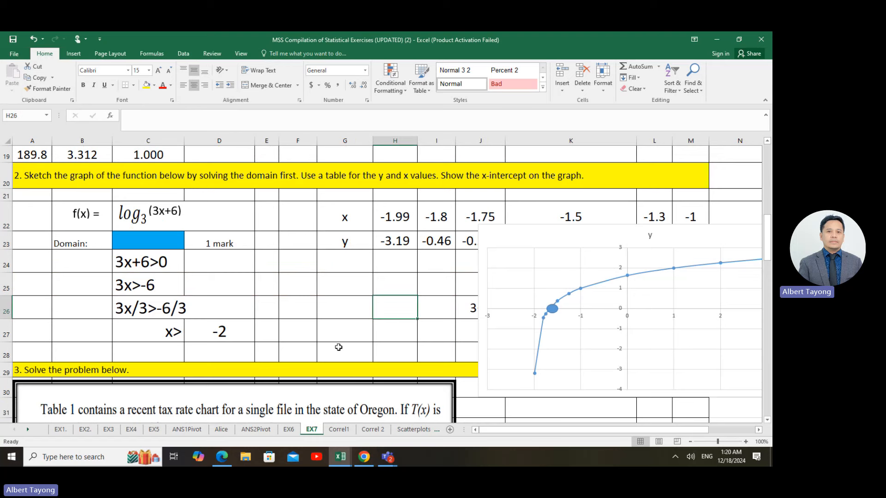
scroll(339, 347, up, 6)
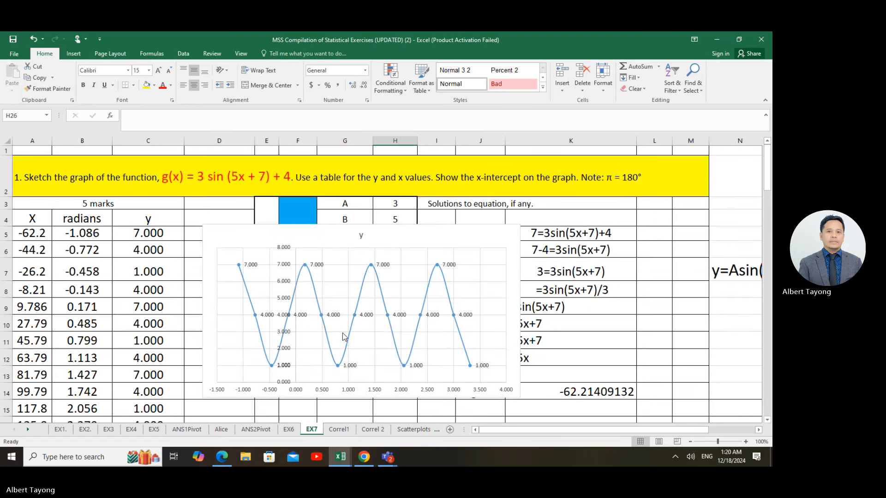
Step: Look over the pivot table tasks on the EX6 sheet and return to EX7
click(289, 429)
click(336, 355)
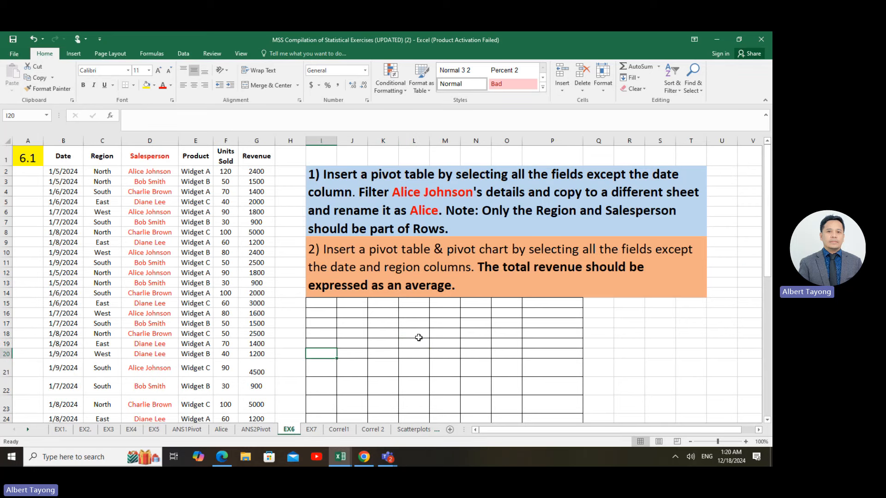
click(312, 429)
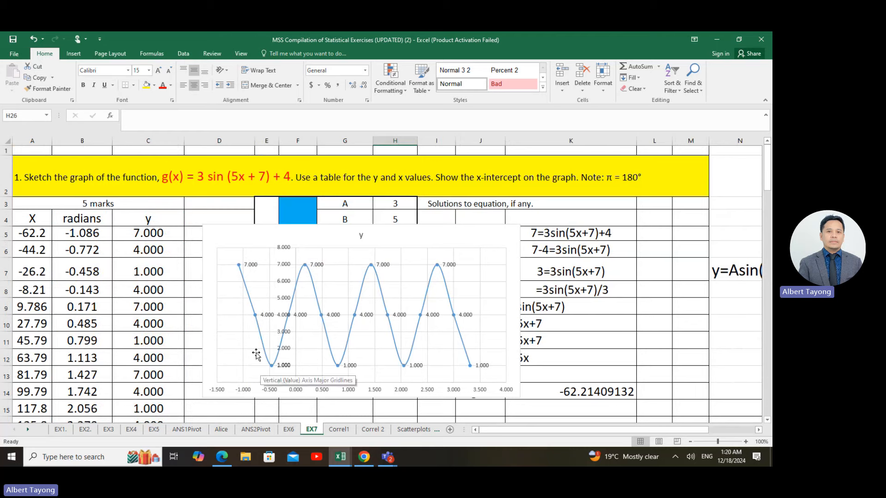
Step: Review exercises 1 to 3 on EX7, including the y formula in C5 and the tax function's intervals in G42:H44
click(169, 238)
scroll(170, 250, down, 5)
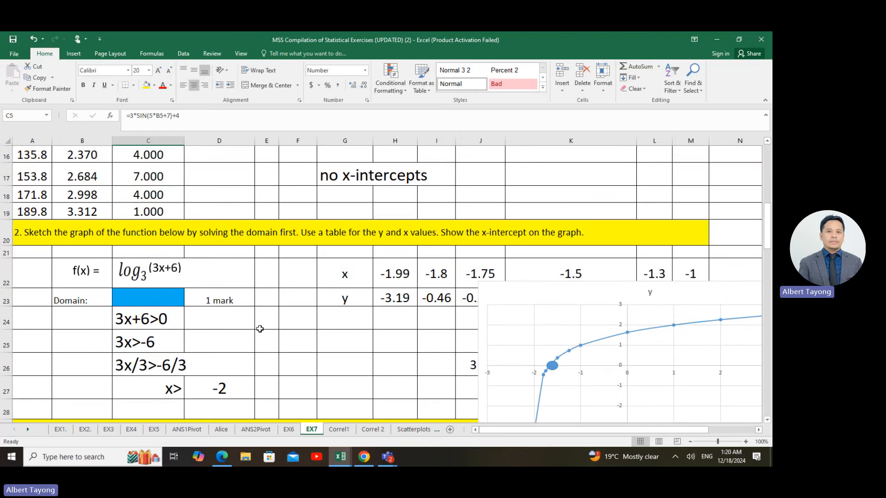
click(260, 329)
scroll(267, 342, down, 5)
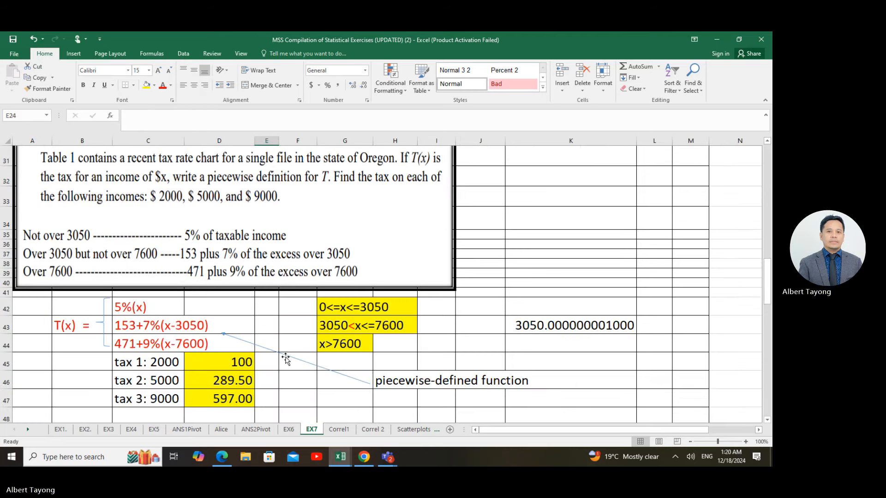
scroll(526, 309, up, 4)
scroll(494, 319, down, 3)
click(478, 308)
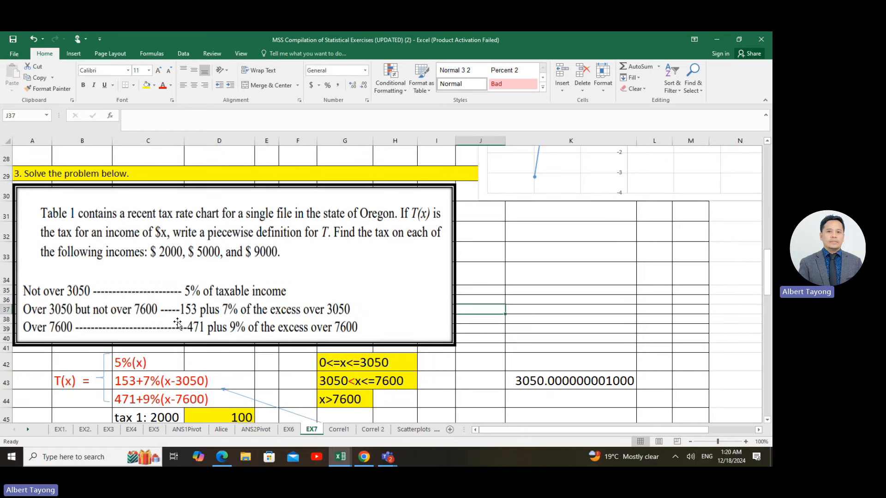
click(150, 249)
click(524, 329)
scroll(542, 331, down, 2)
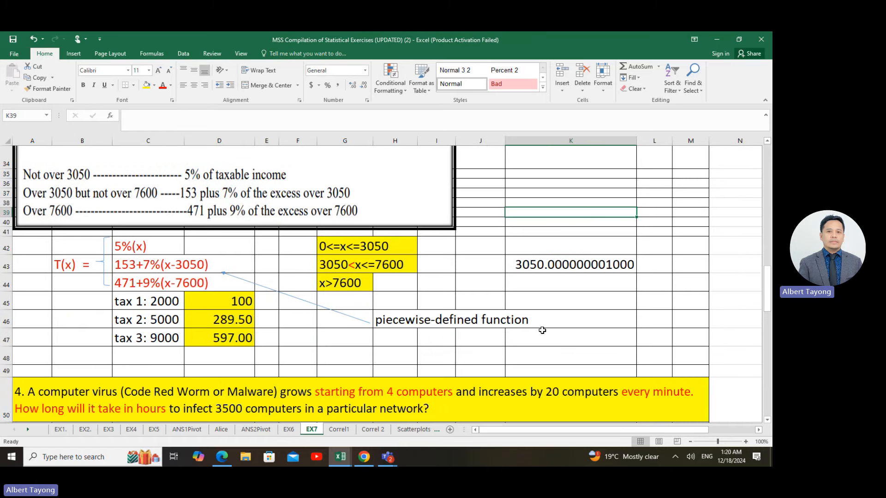
drag(336, 248, 382, 290)
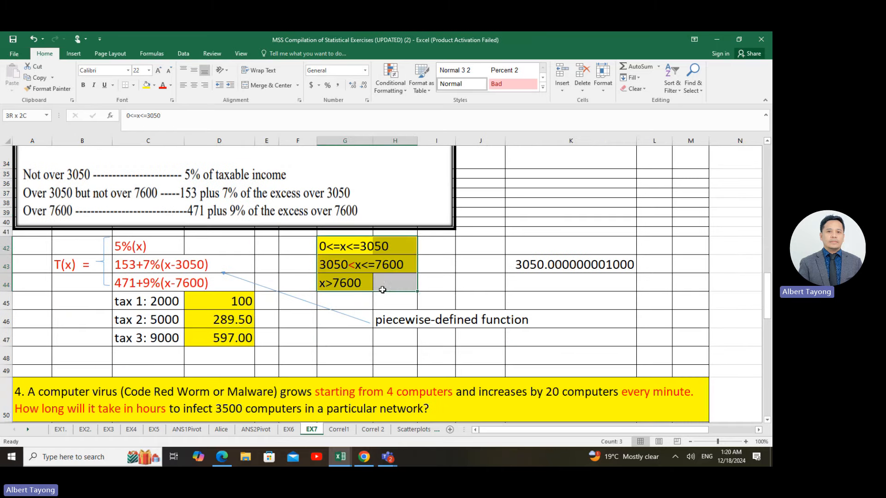
Step: Enter the note "linear function" in G51 above the V(x) description in exercise 4
scroll(375, 341, down, 3)
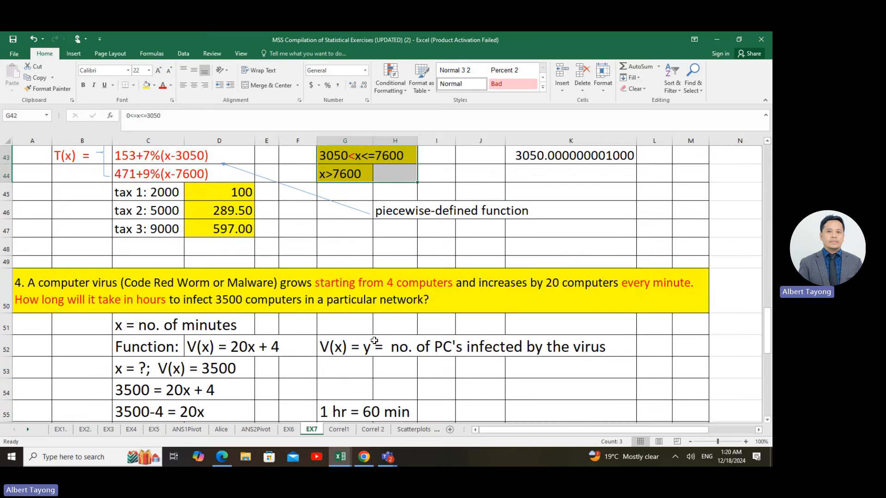
scroll(374, 340, down, 1)
click(352, 270)
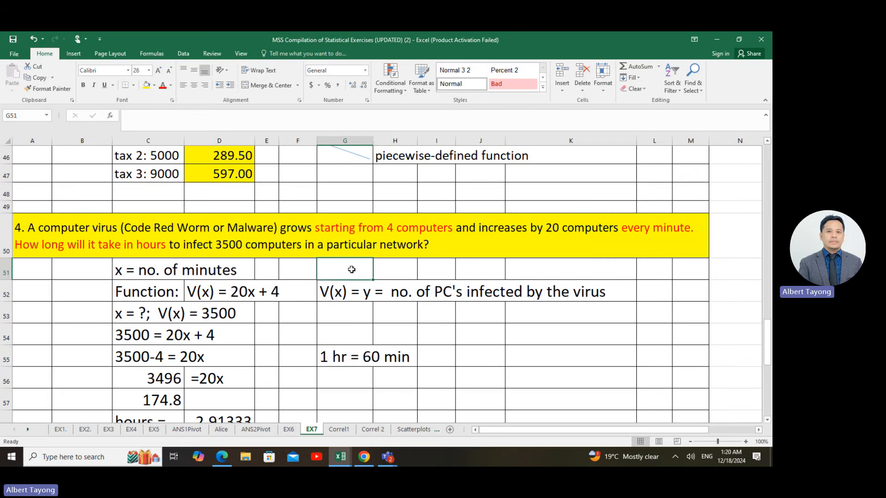
text(lib)
key(BackSpace)
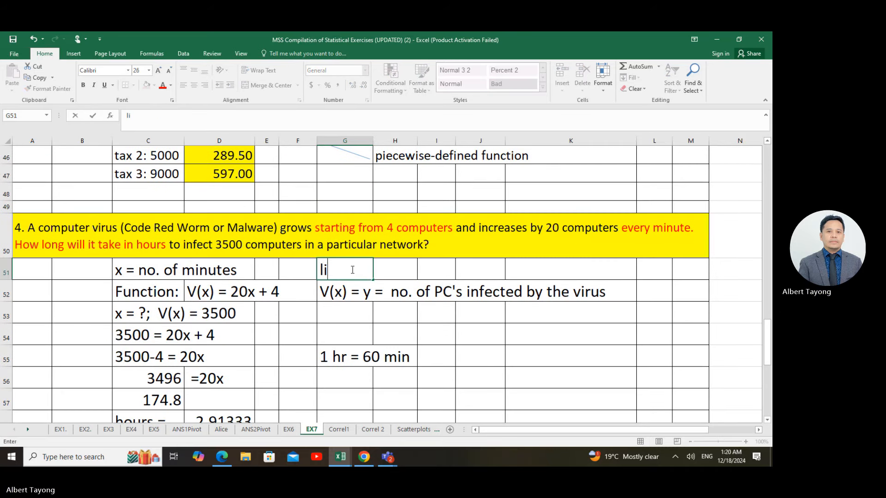
text(near function)
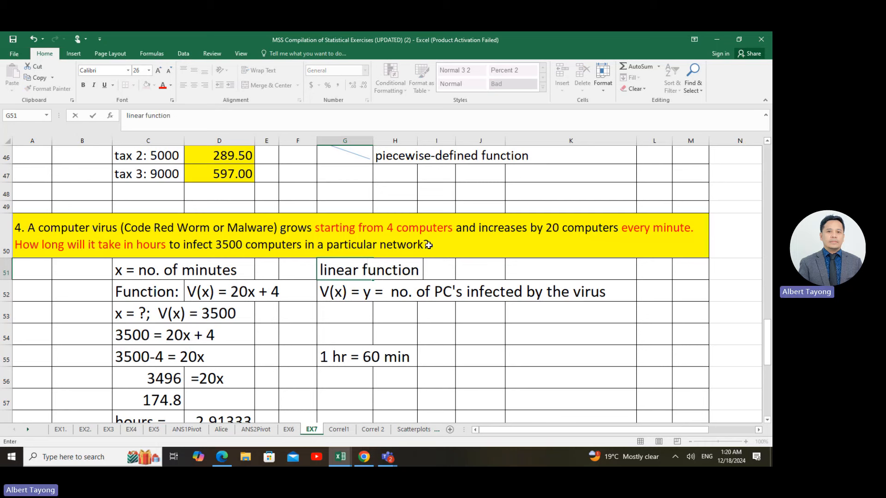
Step: Finish entering the "linear function" note above the V(x) description in exercise 4 and make it bold
click(573, 409)
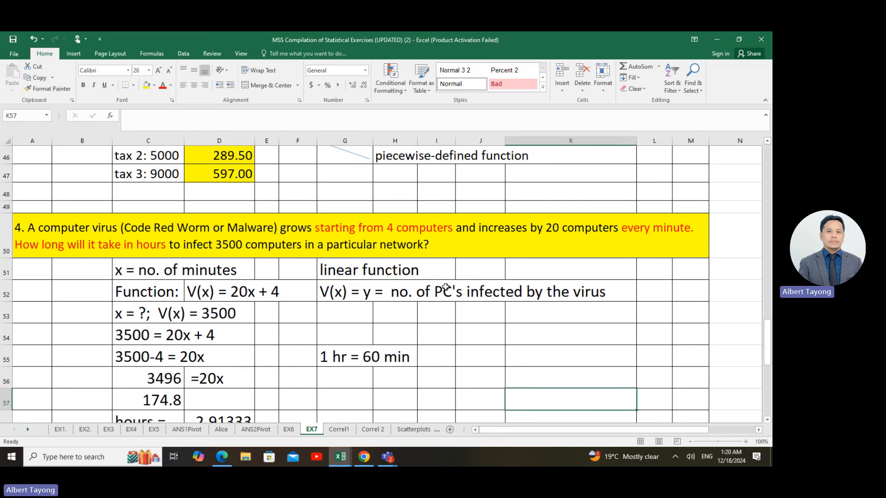
click(267, 333)
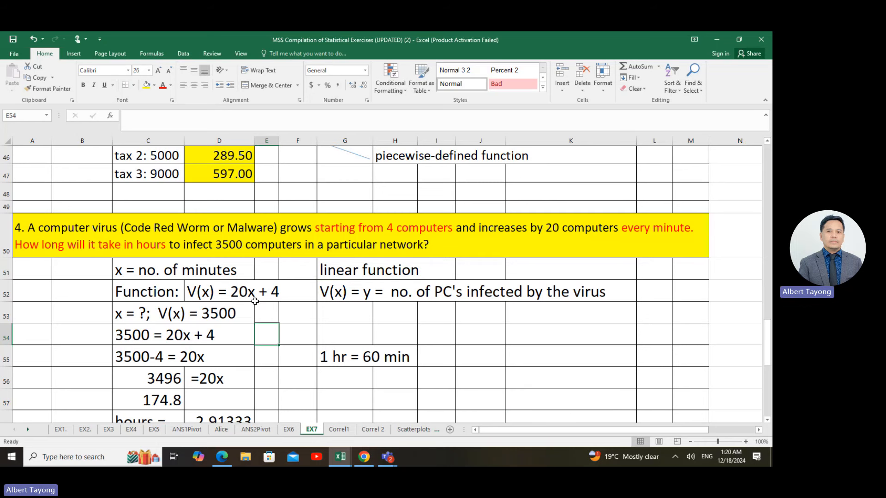
mouse_move(312, 277)
mouse_down()
mouse_move(438, 269)
mouse_move(311, 271)
mouse_move(323, 270)
mouse_up()
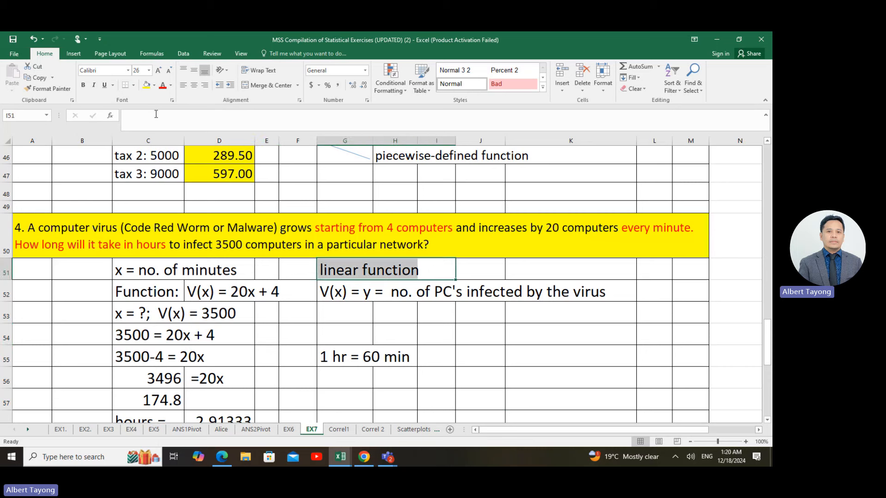
click(83, 85)
click(240, 357)
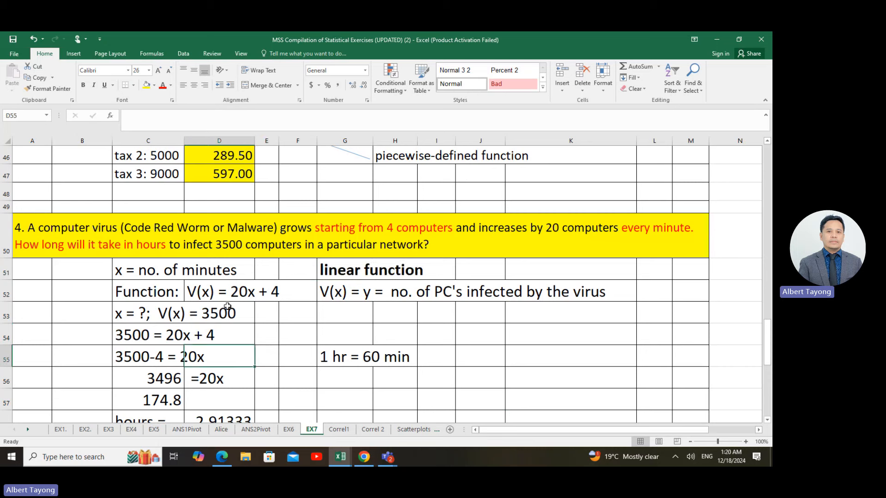
click(415, 372)
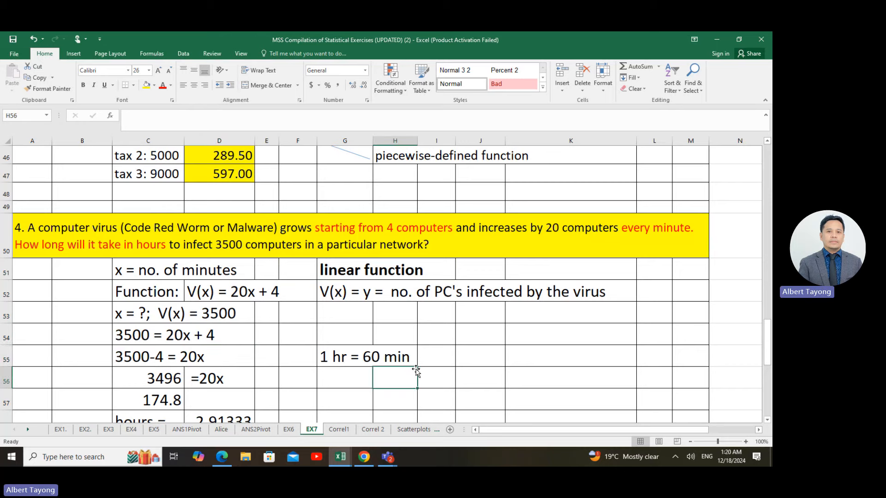
Step: Switch to the MSS COMPILED meeting window in Microsoft Teams
scroll(416, 372, up, 2)
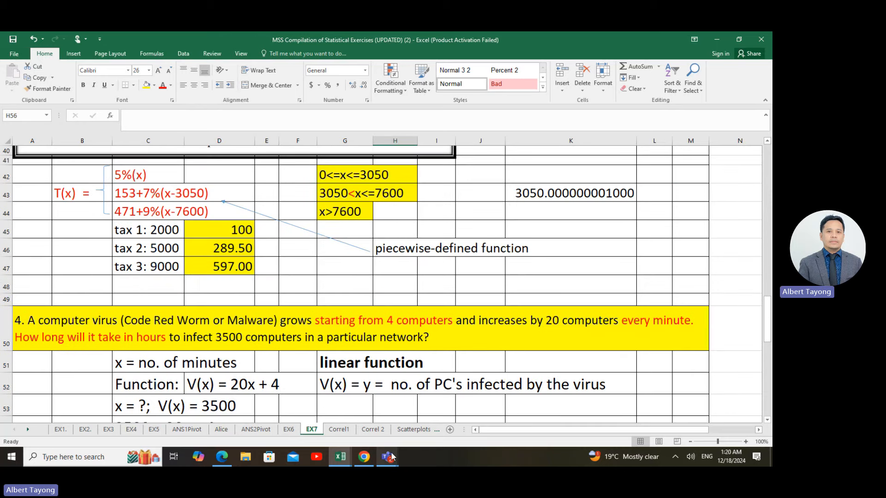
mouse_move(392, 457)
click(395, 423)
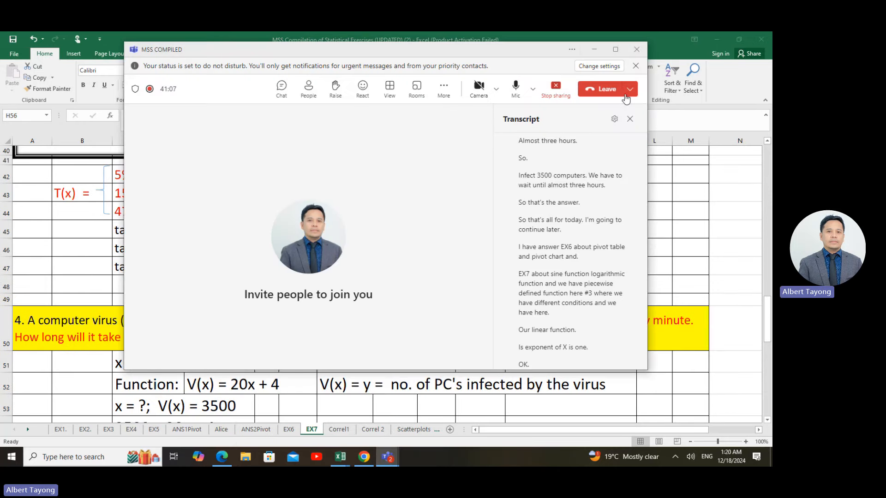